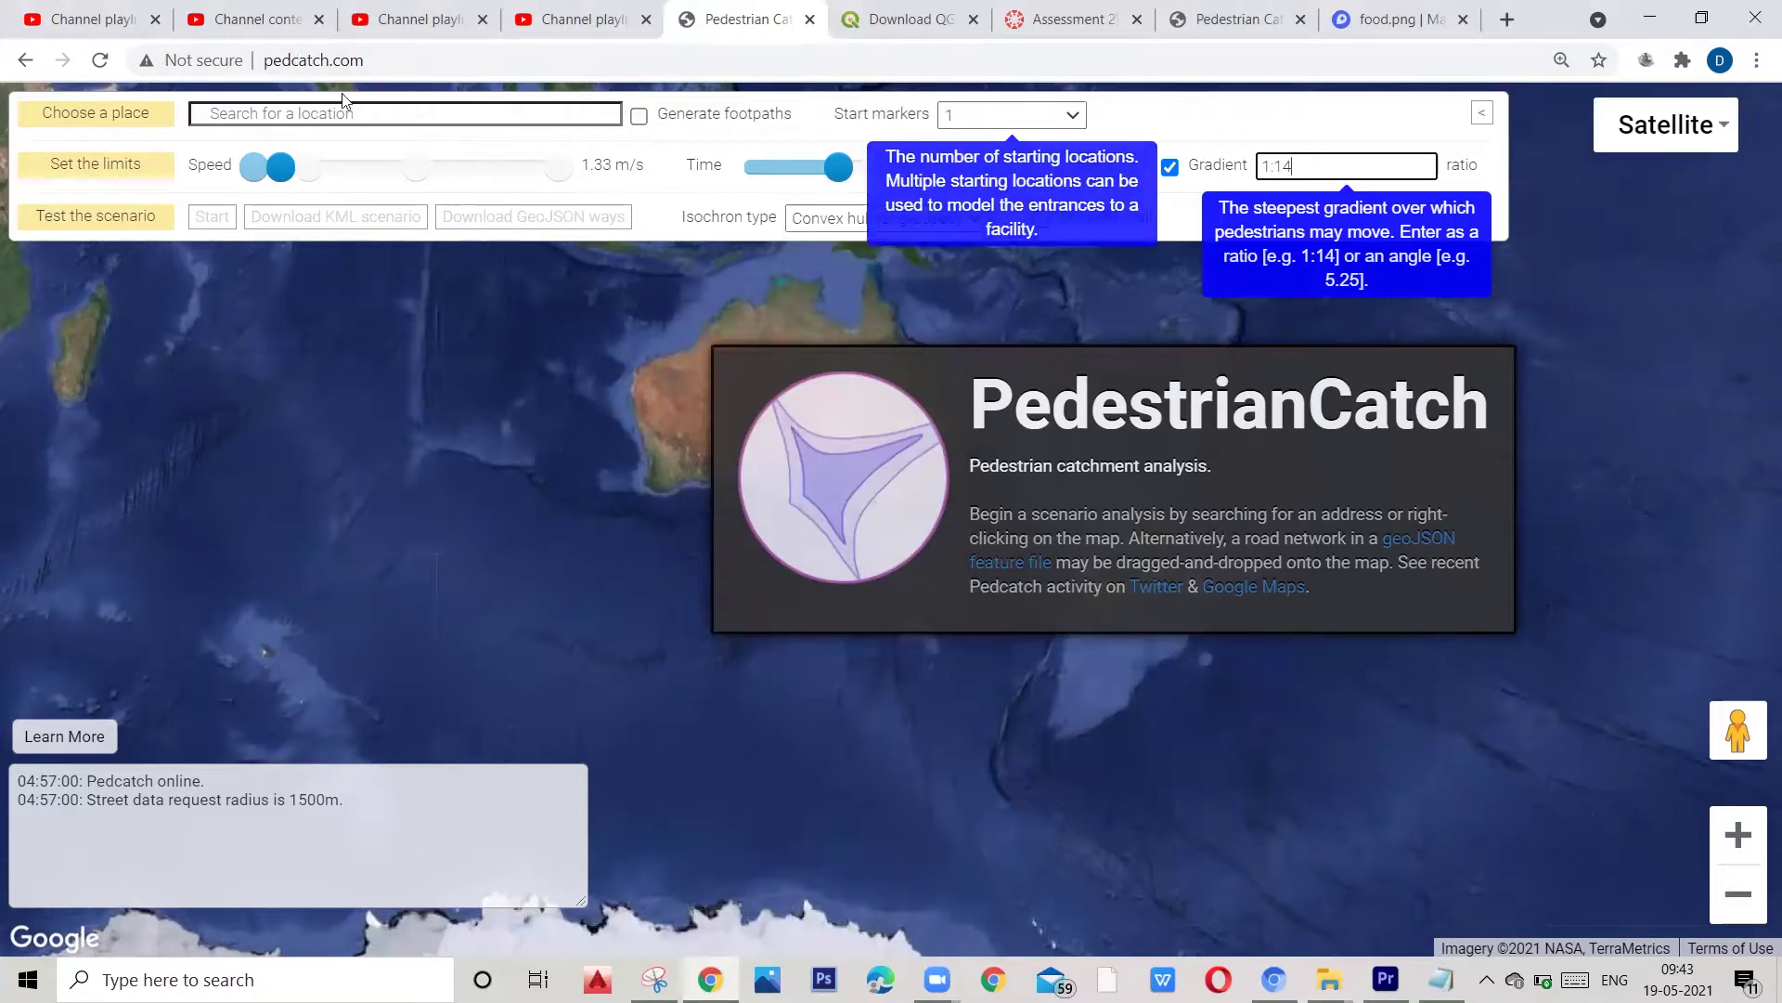
# Step: Review the start marker choices, the maximum gradient and the walking time limit for the catchment scenario
pyautogui.click(1066, 121)
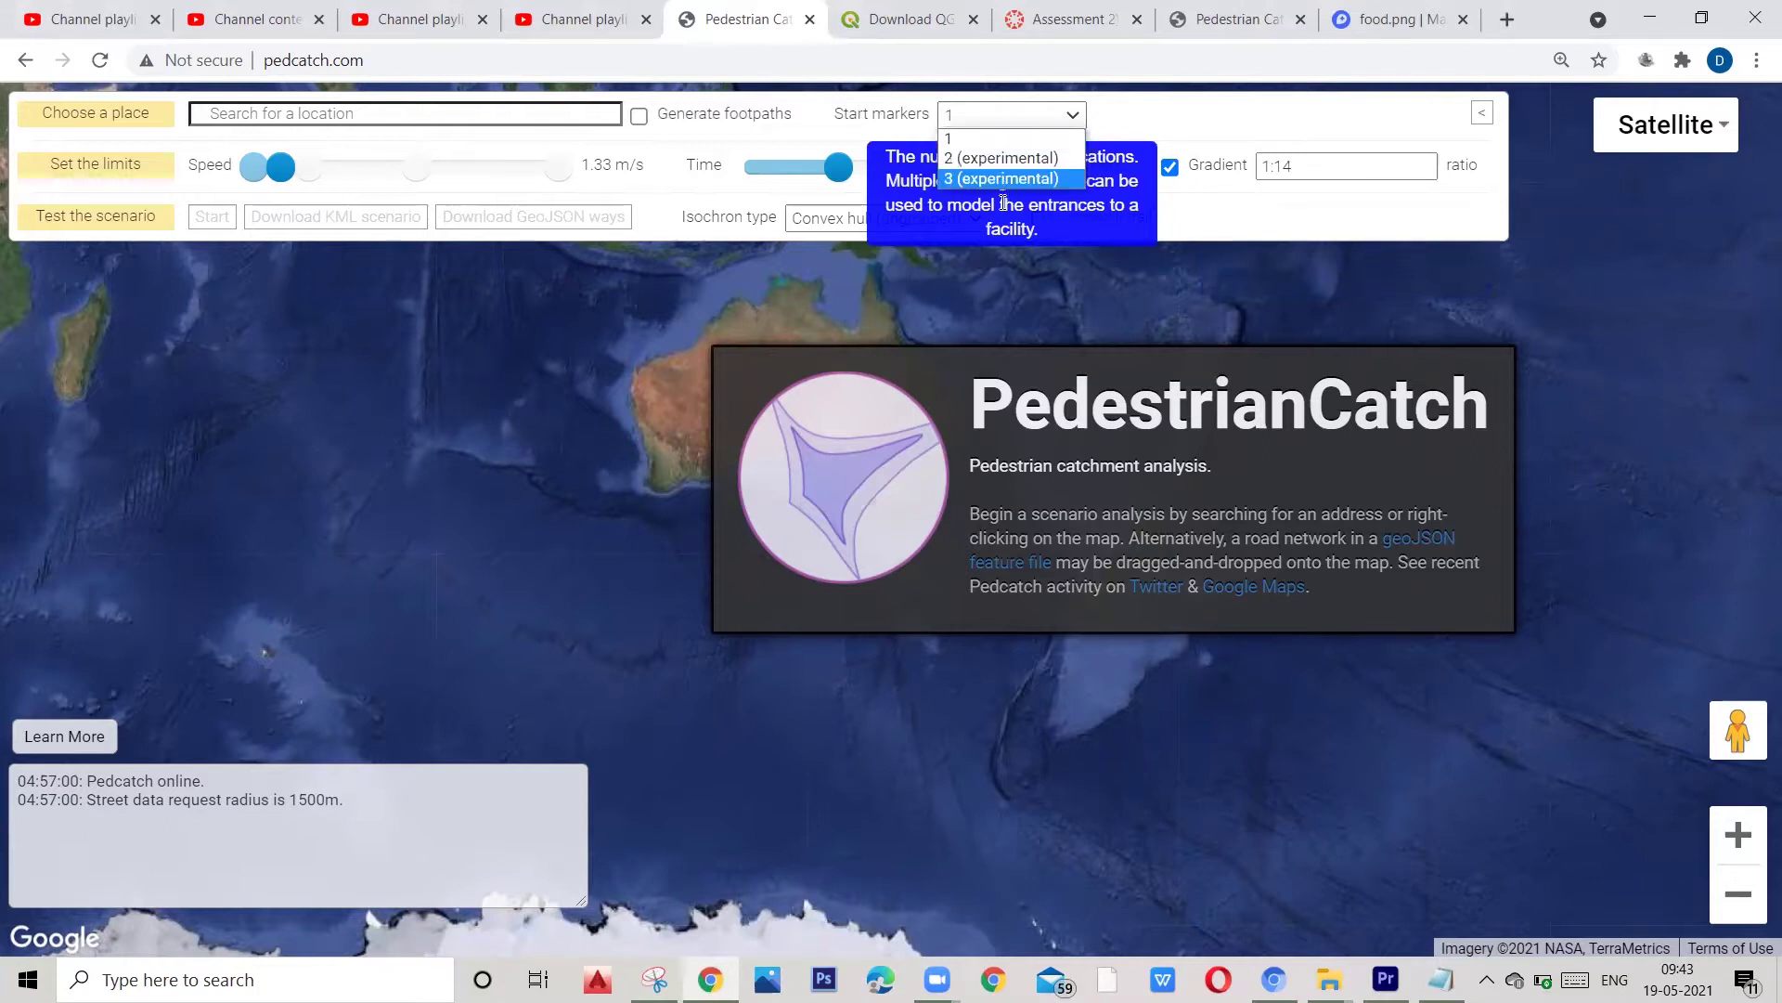
pyautogui.click(1021, 114)
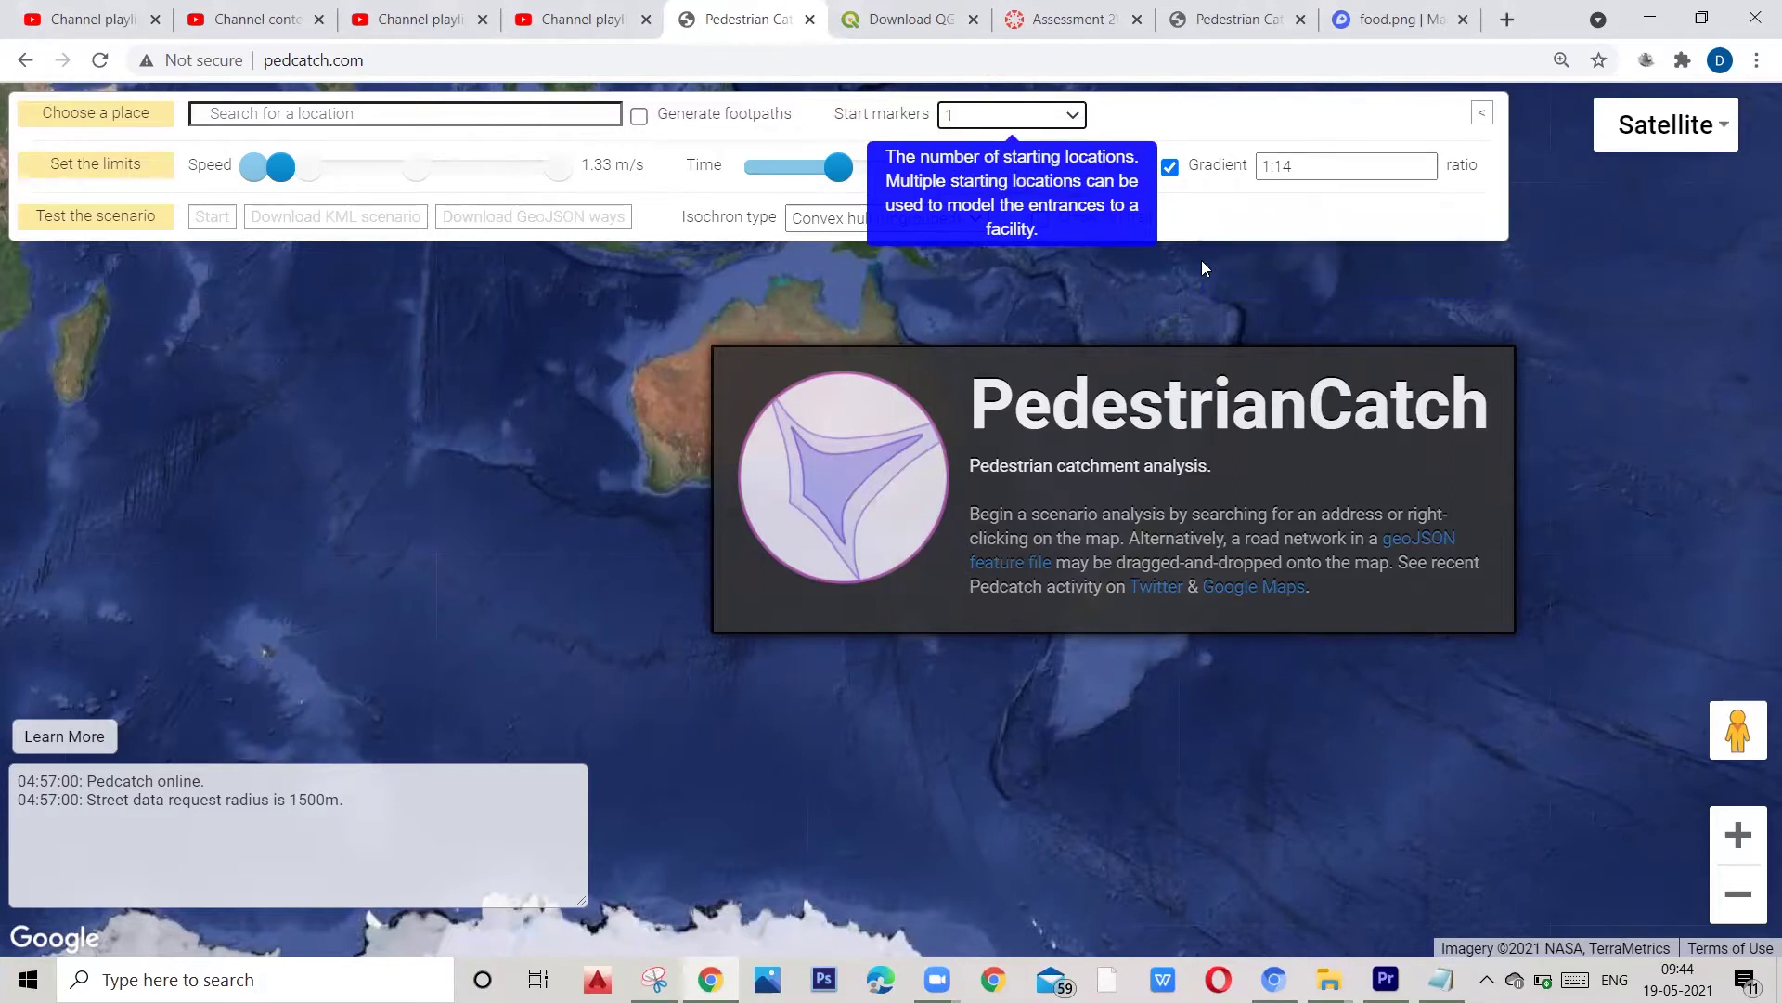
pyautogui.click(1332, 167)
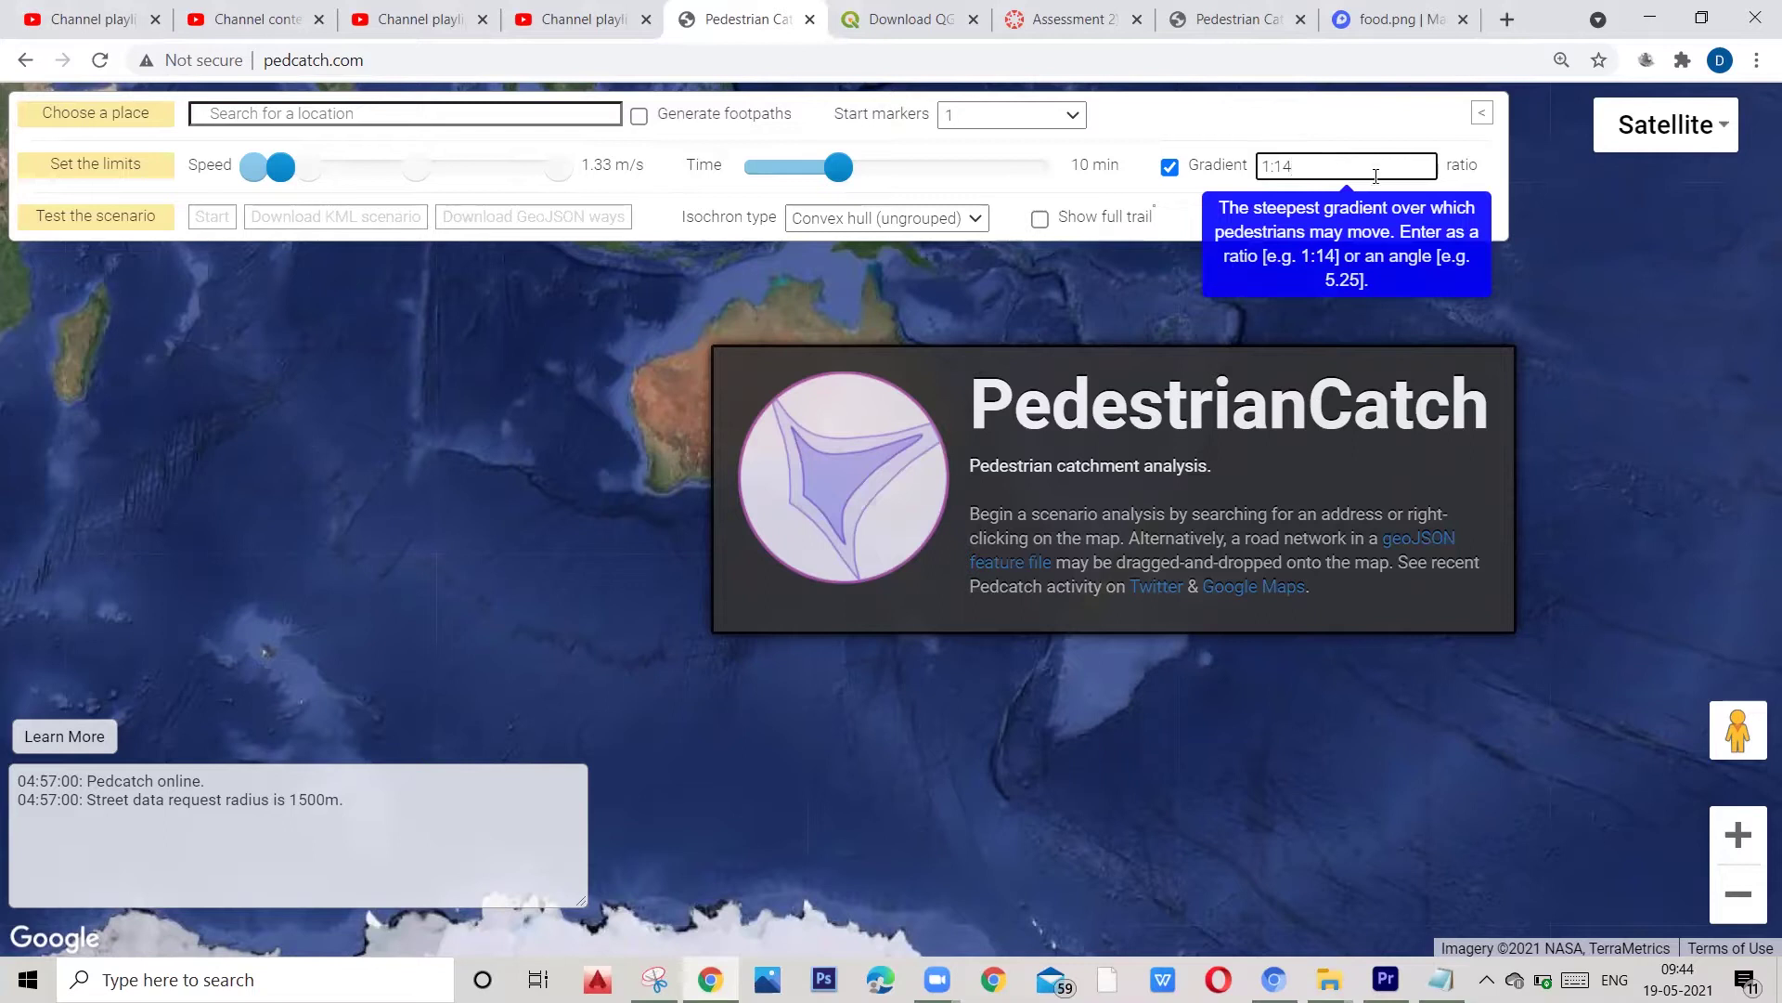
pyautogui.click(1154, 264)
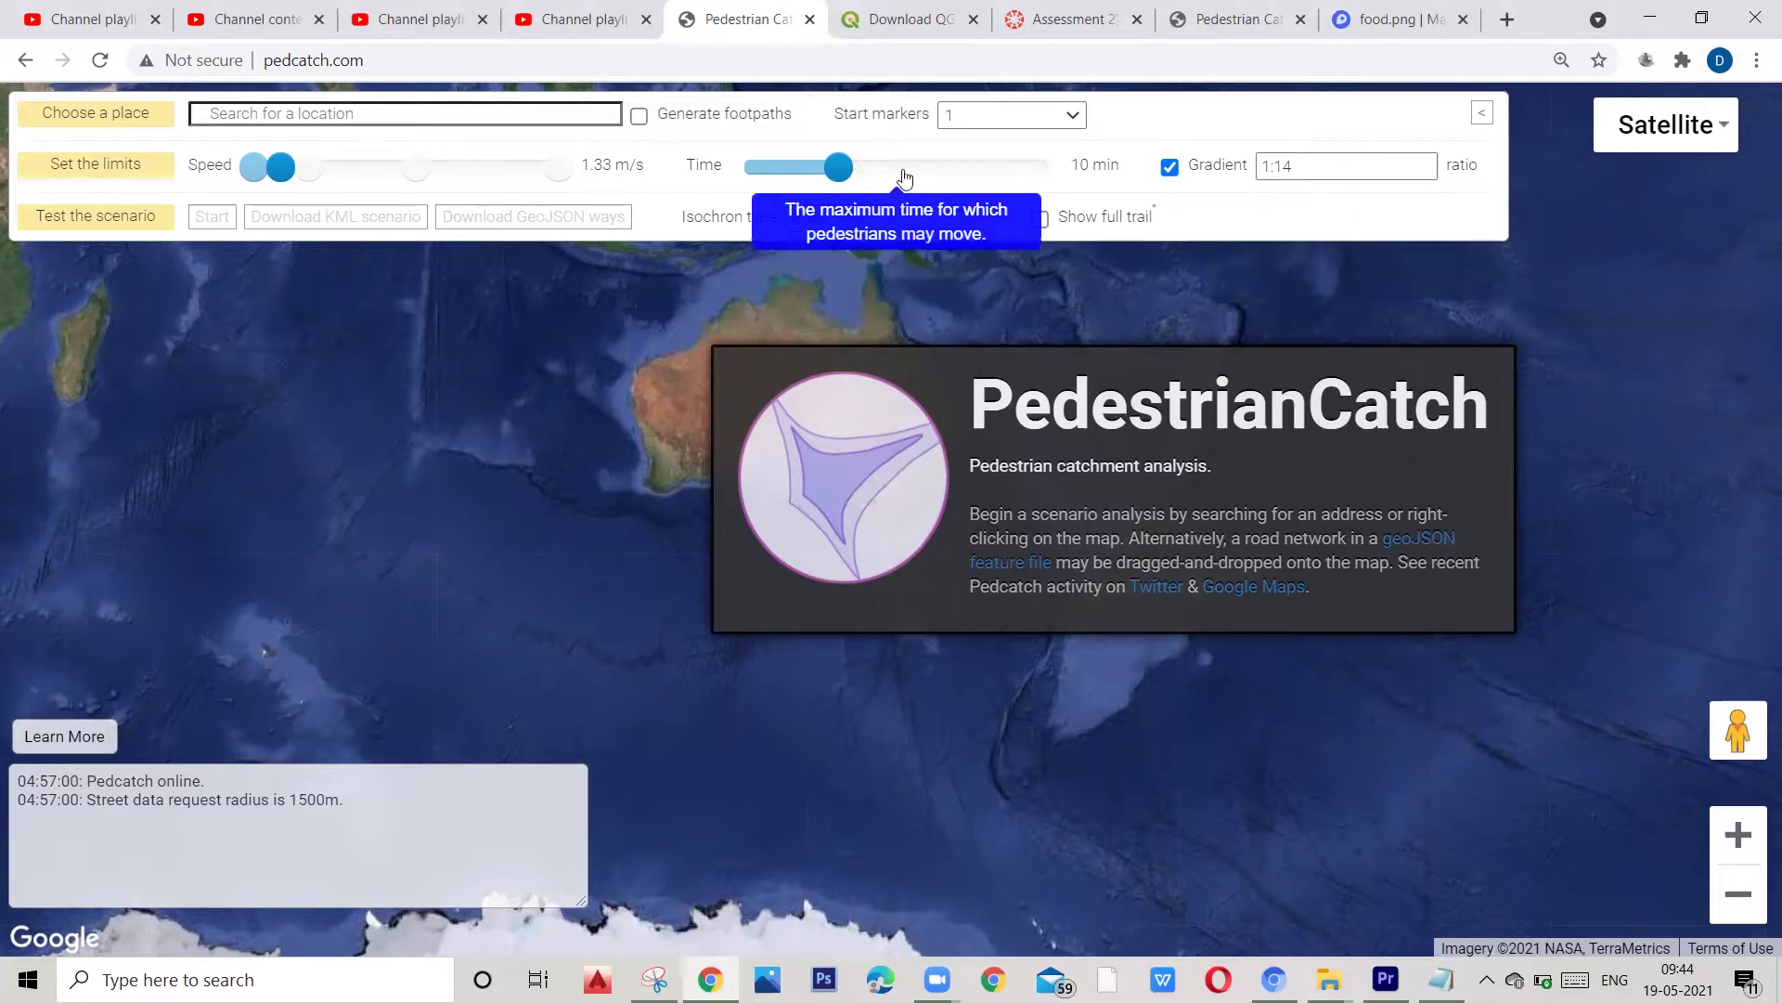
pyautogui.moveTo(840, 168)
pyautogui.mouseDown()
pyautogui.moveTo(802, 170)
pyautogui.moveTo(839, 172)
pyautogui.mouseUp()
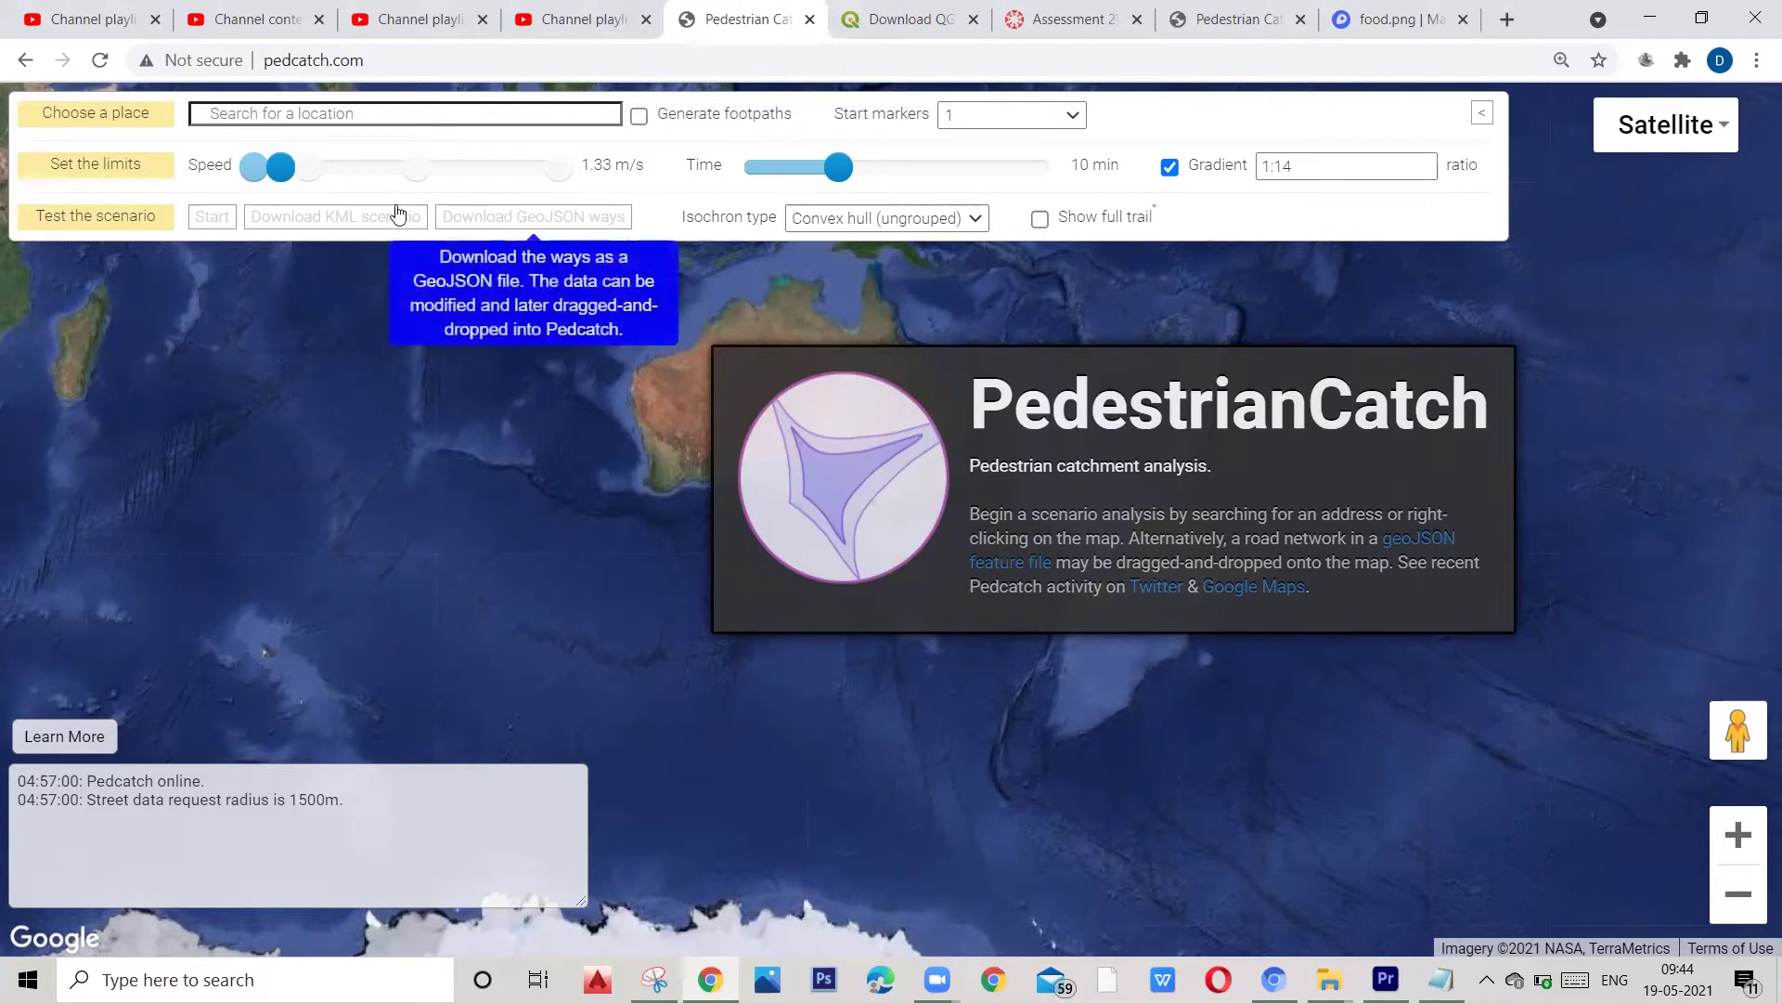
# Step: Review the available isochron types, including the convex hull and offset buffer options
pyautogui.click(918, 215)
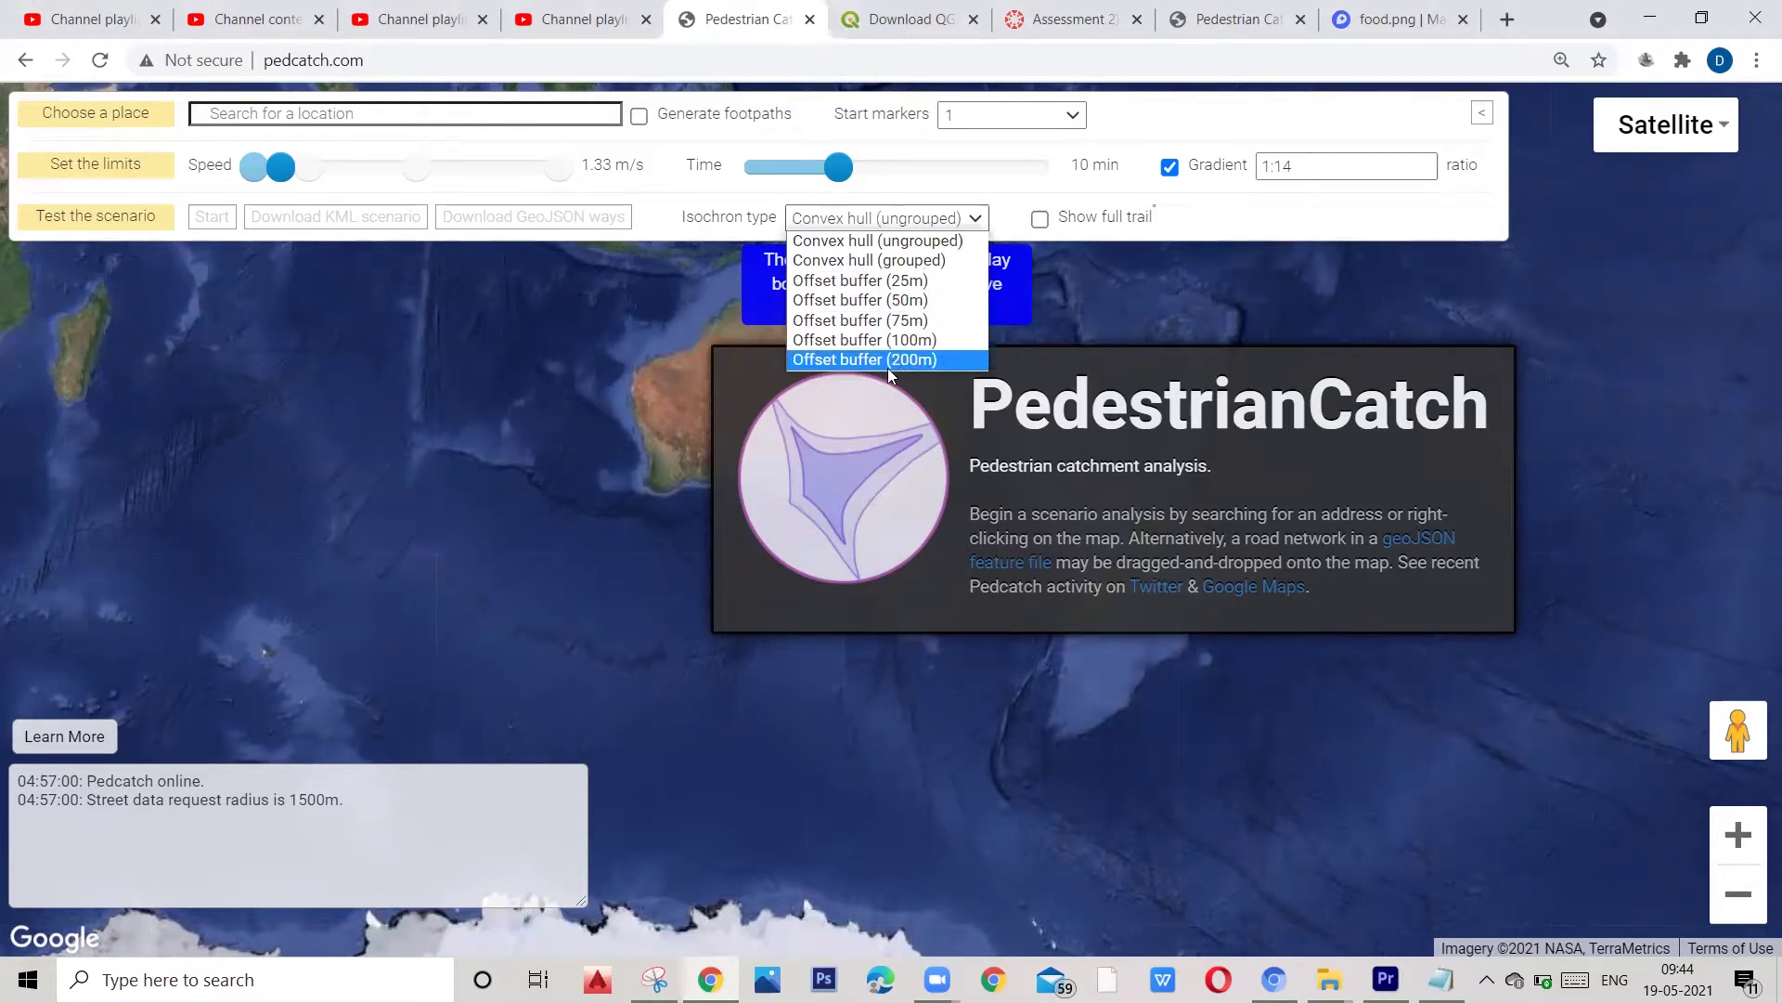
pyautogui.click(482, 224)
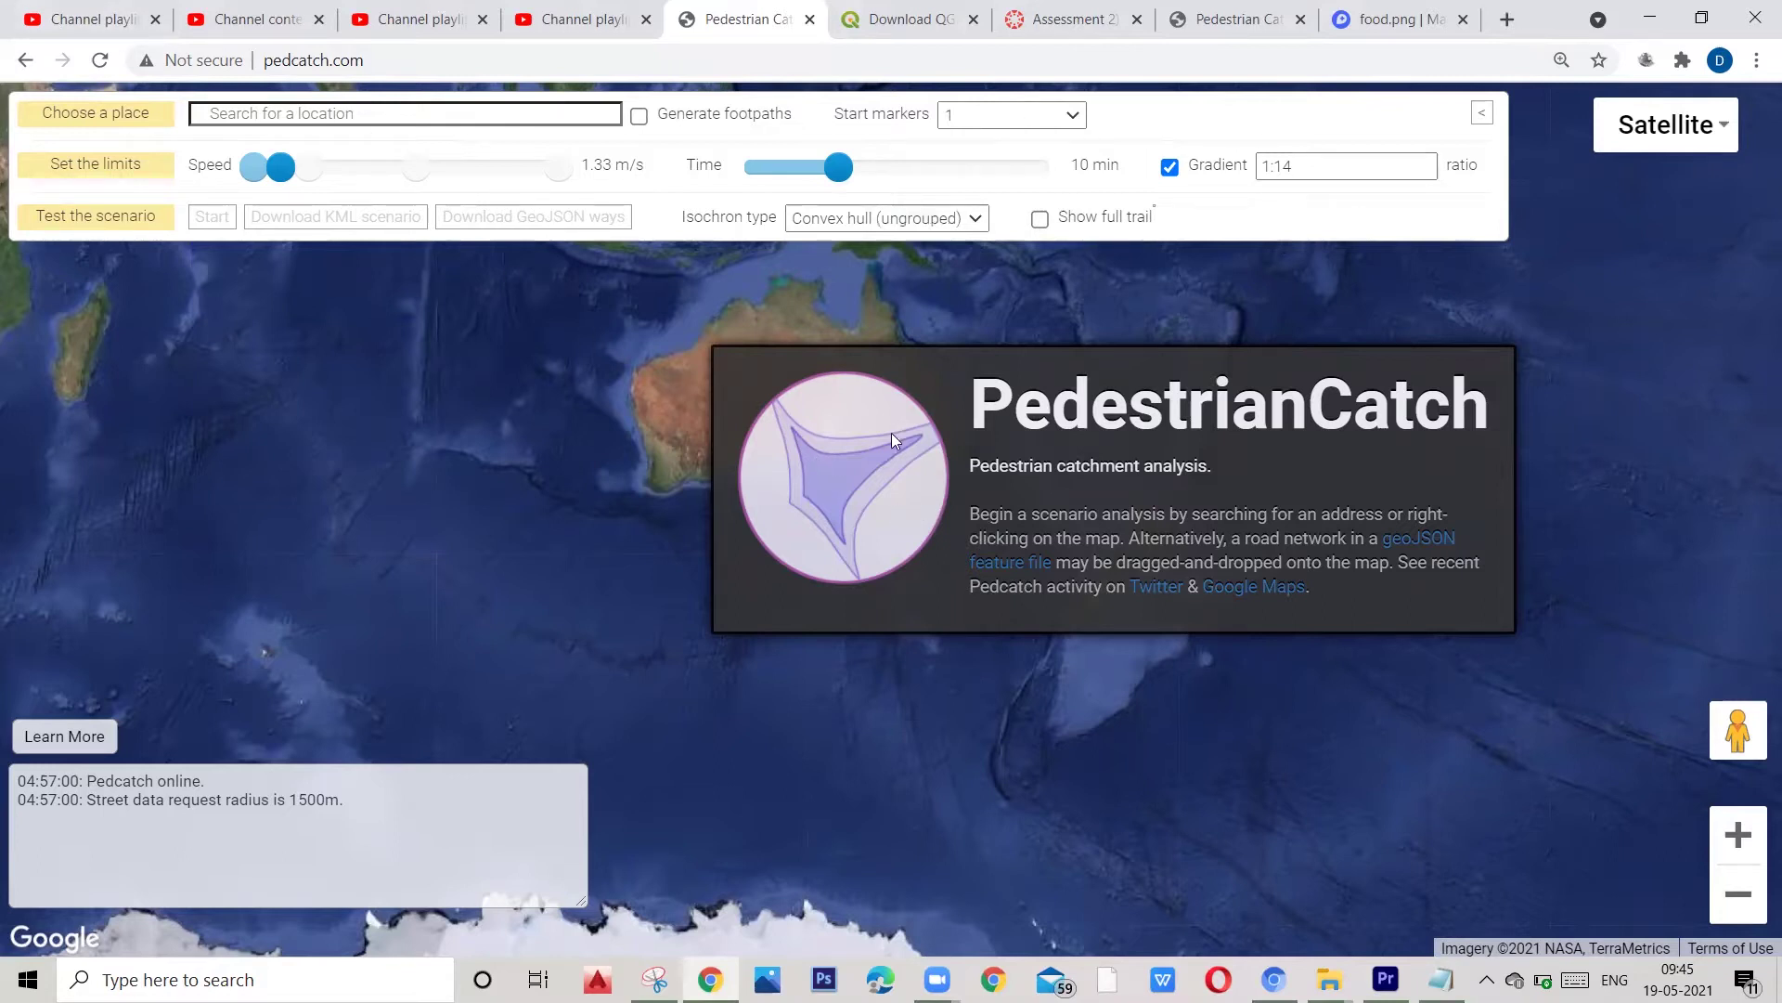
pyautogui.click(882, 218)
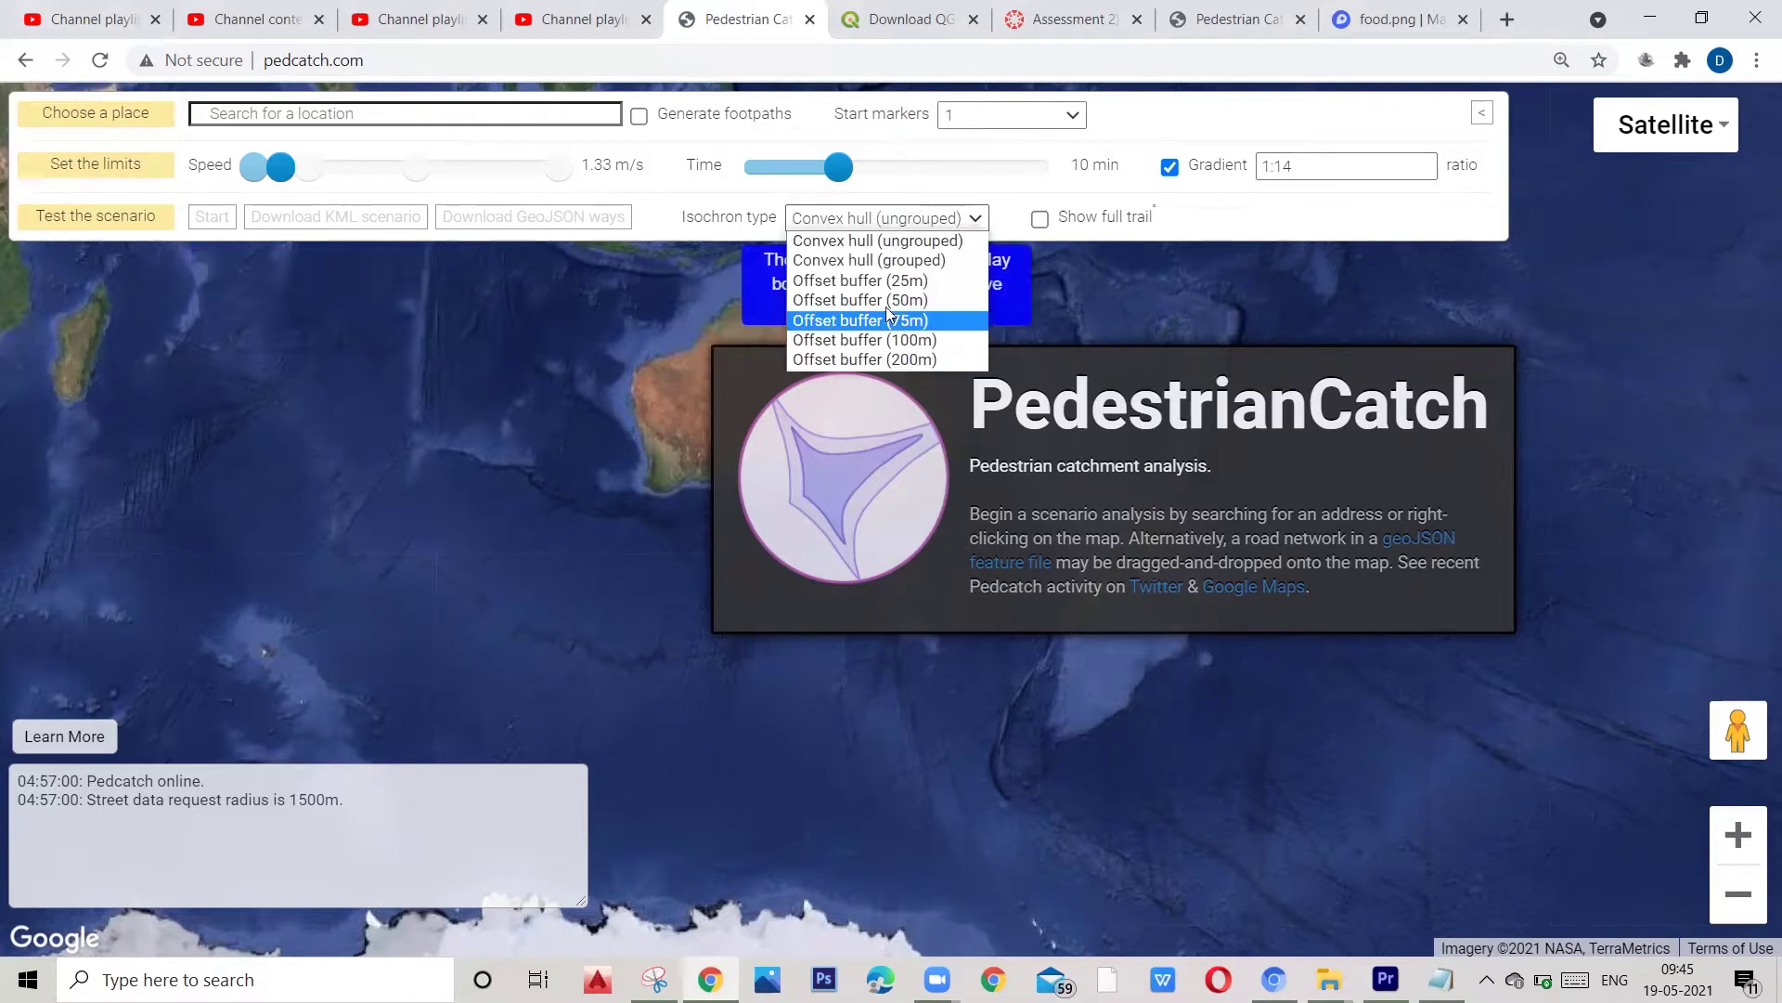
pyautogui.click(401, 276)
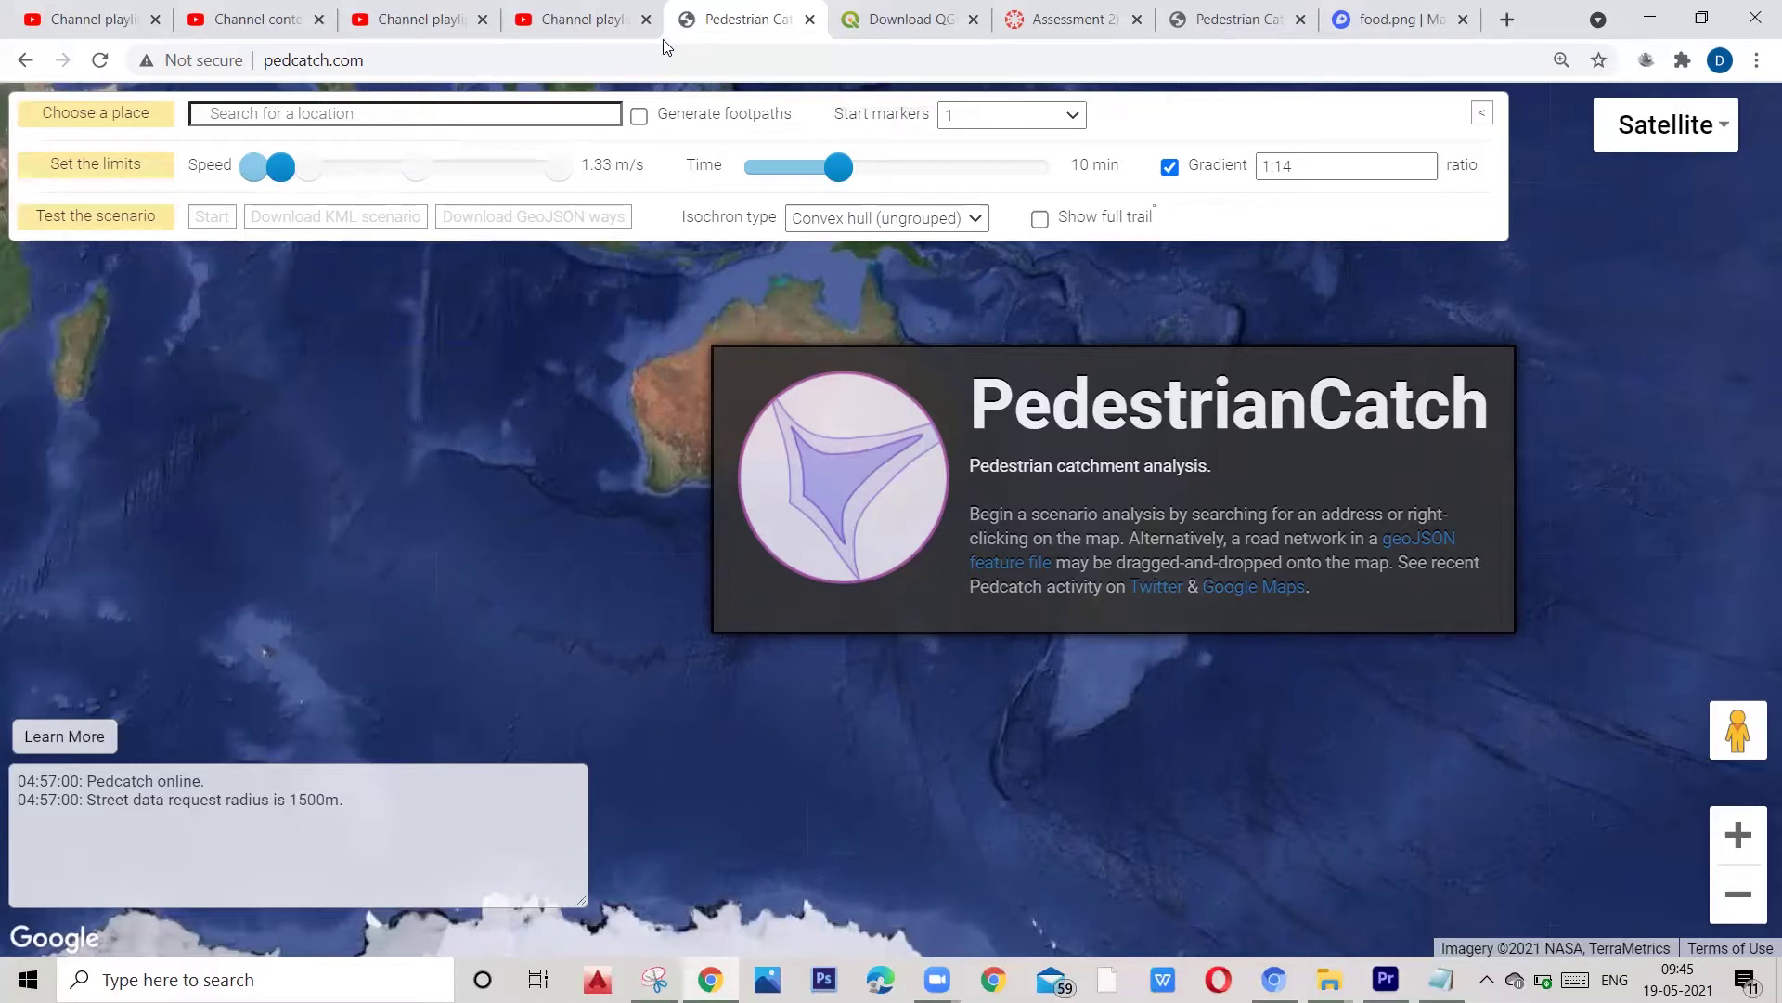
# Step: Switch to the already loaded Caulfield VIC, Australia scenario and examine the street gradients around its start marker
pyautogui.click(1235, 19)
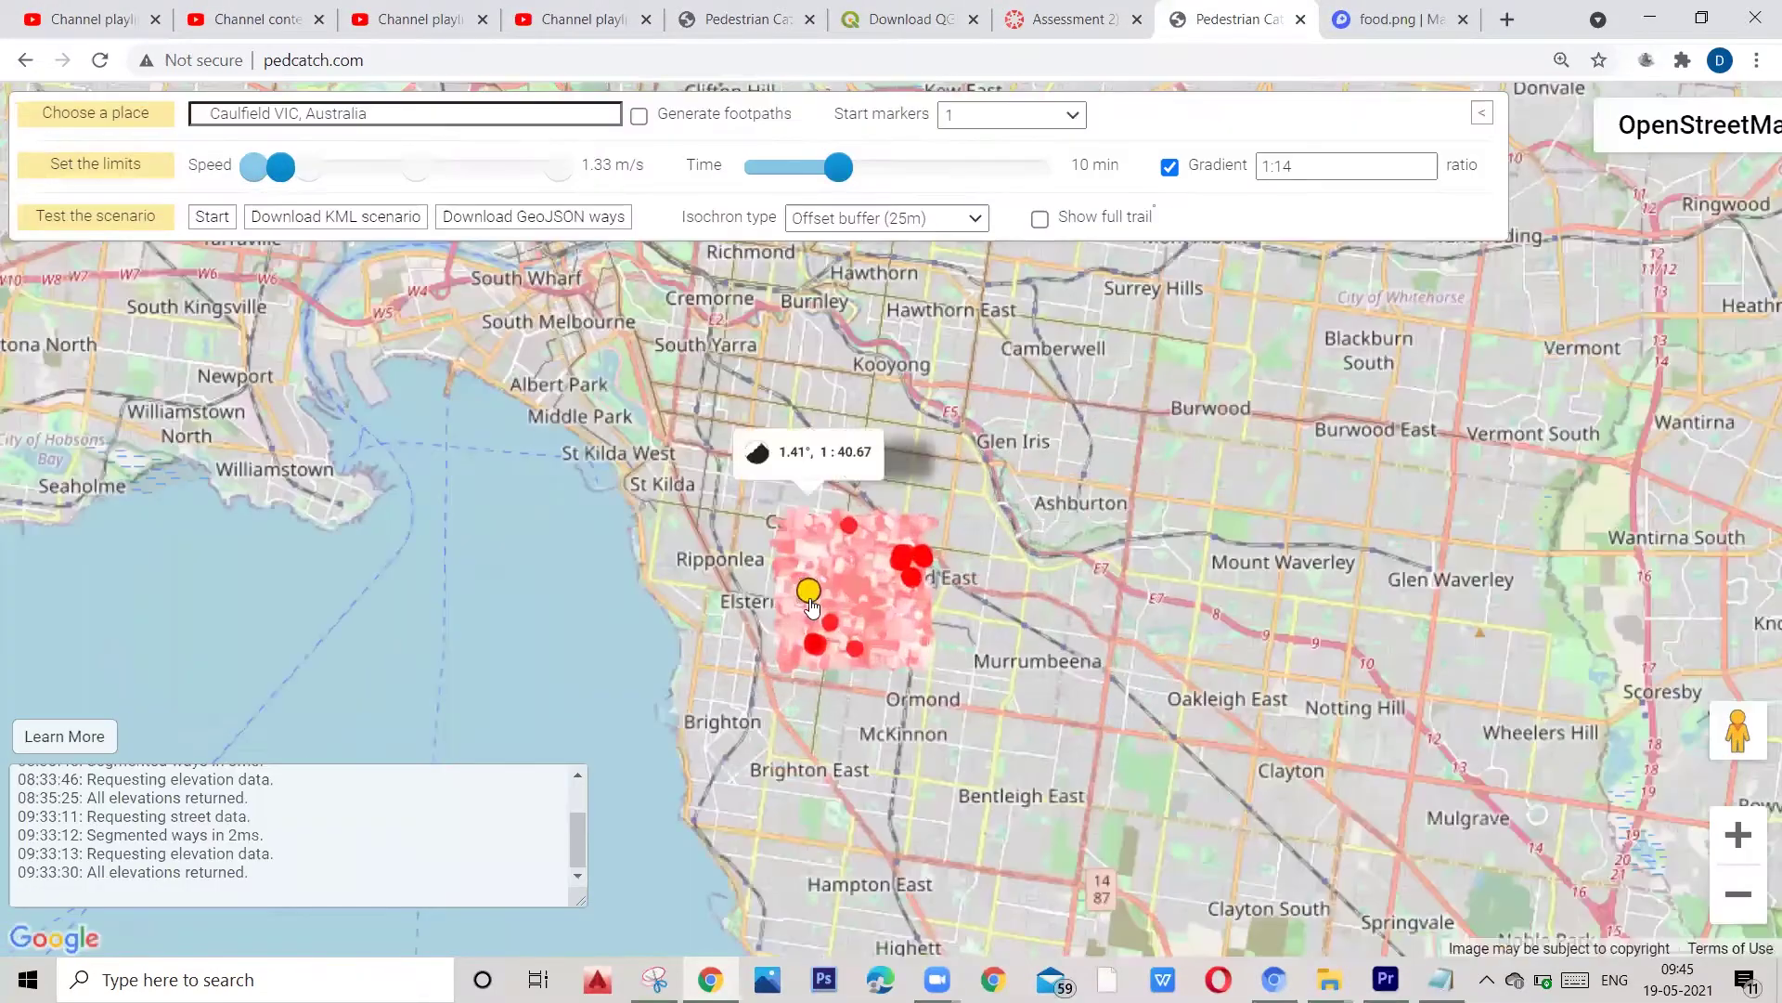
pyautogui.click(1685, 124)
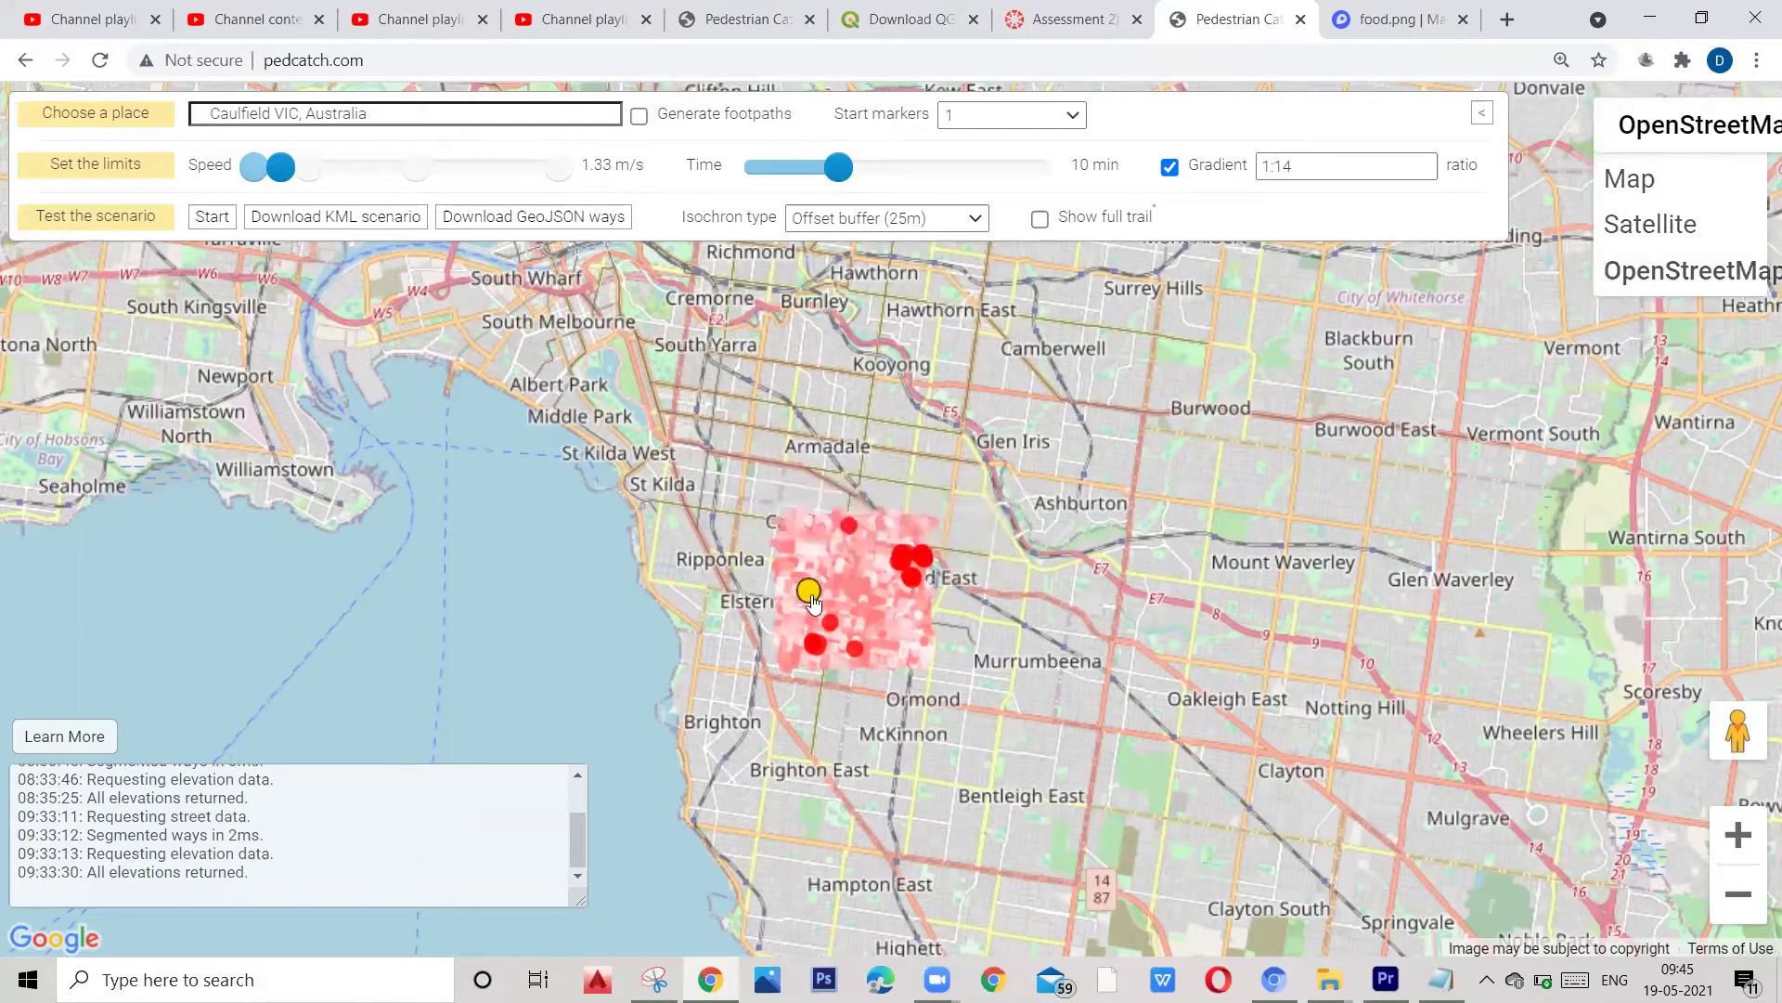
pyautogui.scroll(-2, 838, 605)
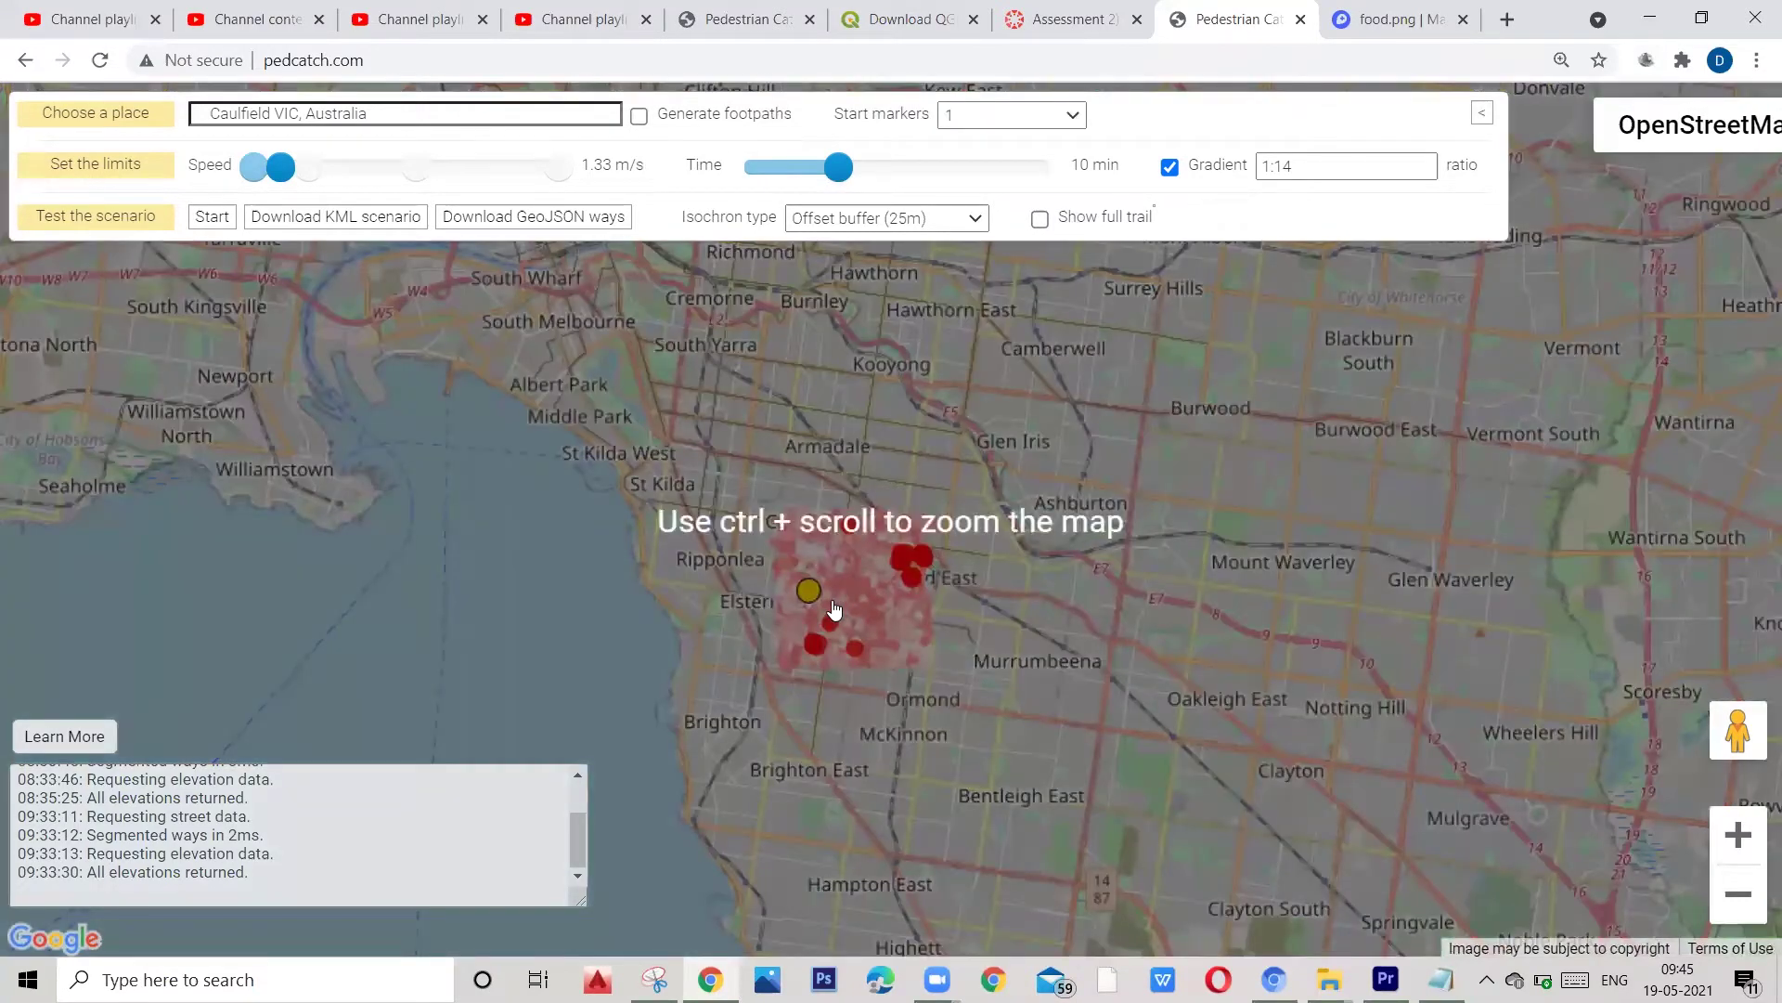
pyautogui.keyDown('ctrl'); pyautogui.scroll(3, 830, 609); pyautogui.keyUp('ctrl')
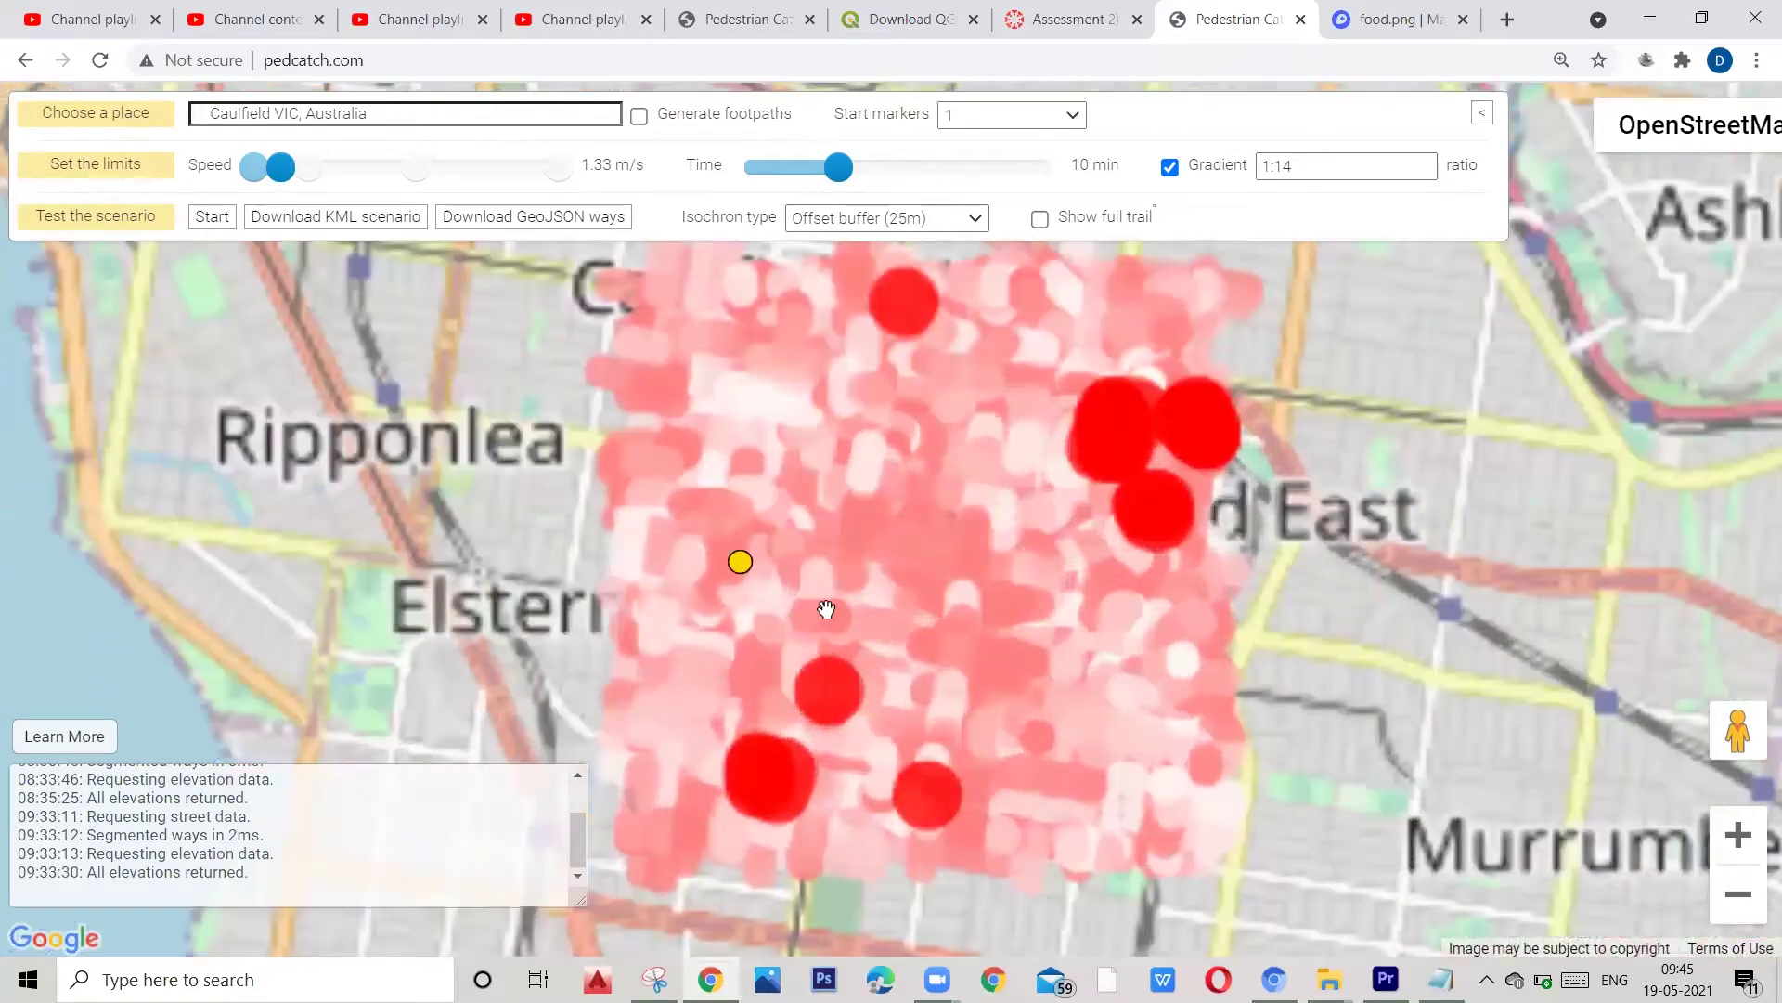
pyautogui.keyDown('ctrl'); pyautogui.scroll(1, 831, 595); pyautogui.keyUp('ctrl')
pyautogui.keyDown('ctrl'); pyautogui.scroll(-1, 831, 594); pyautogui.keyUp('ctrl')
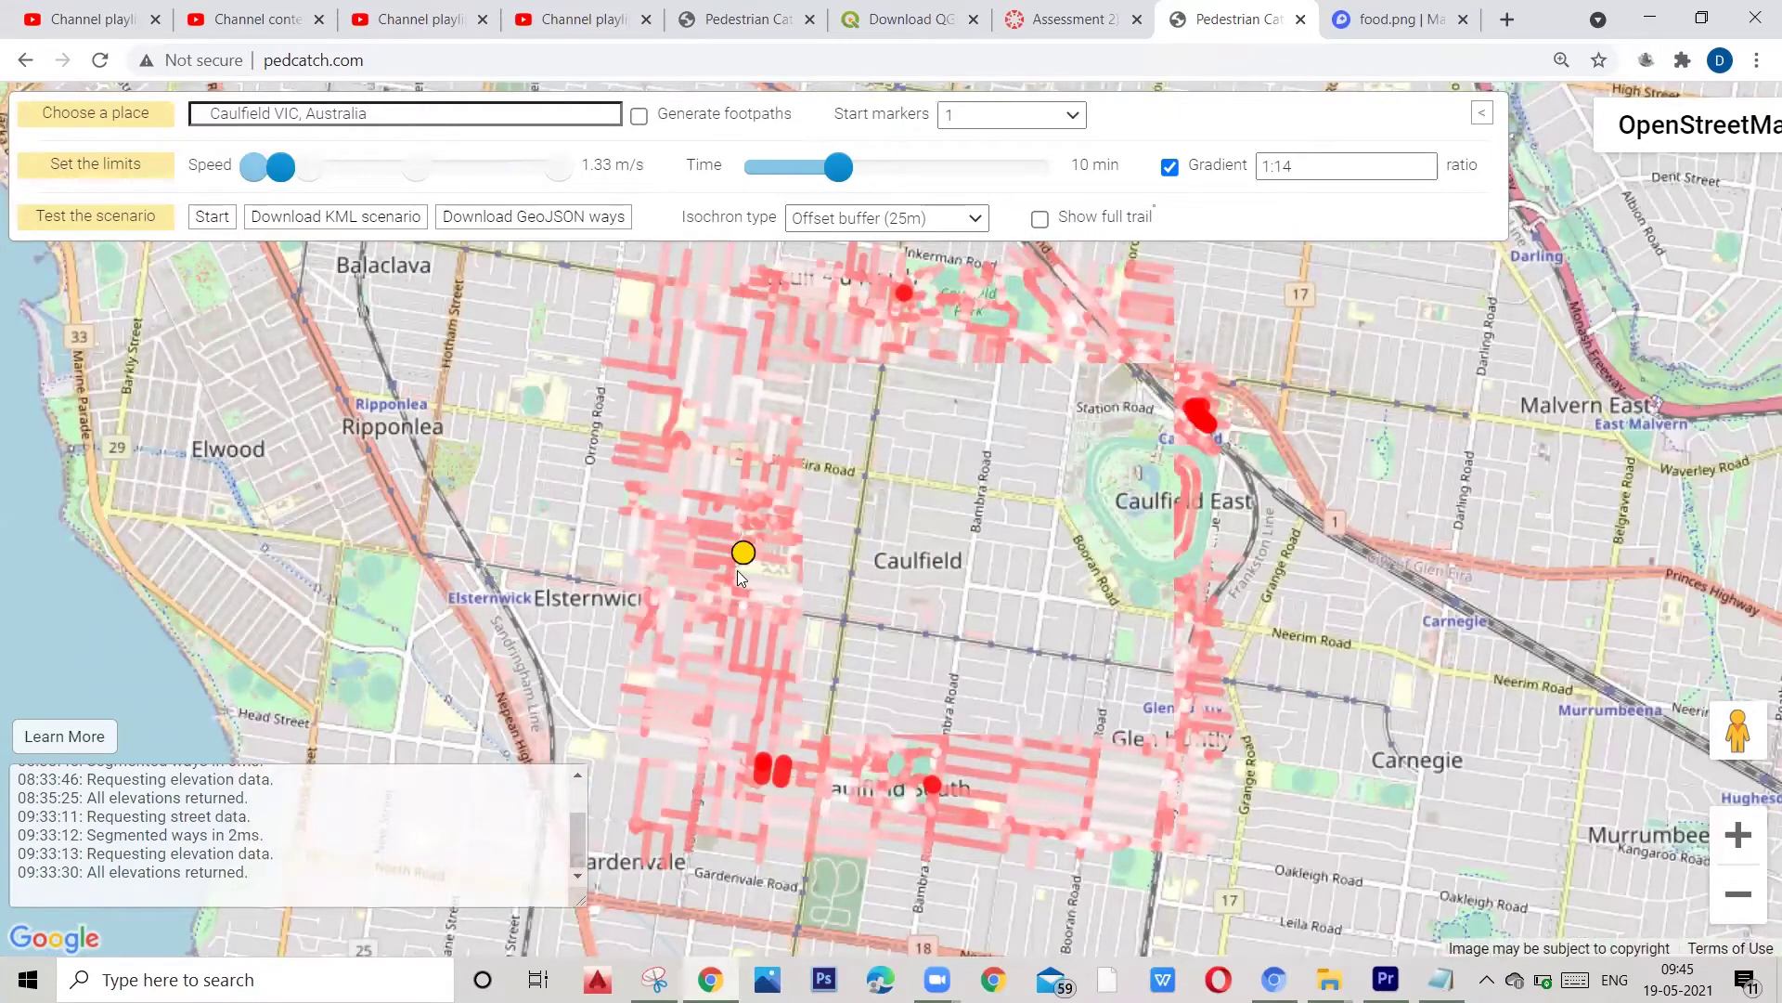
pyautogui.scroll(1, 737, 570)
pyautogui.moveTo(754, 540)
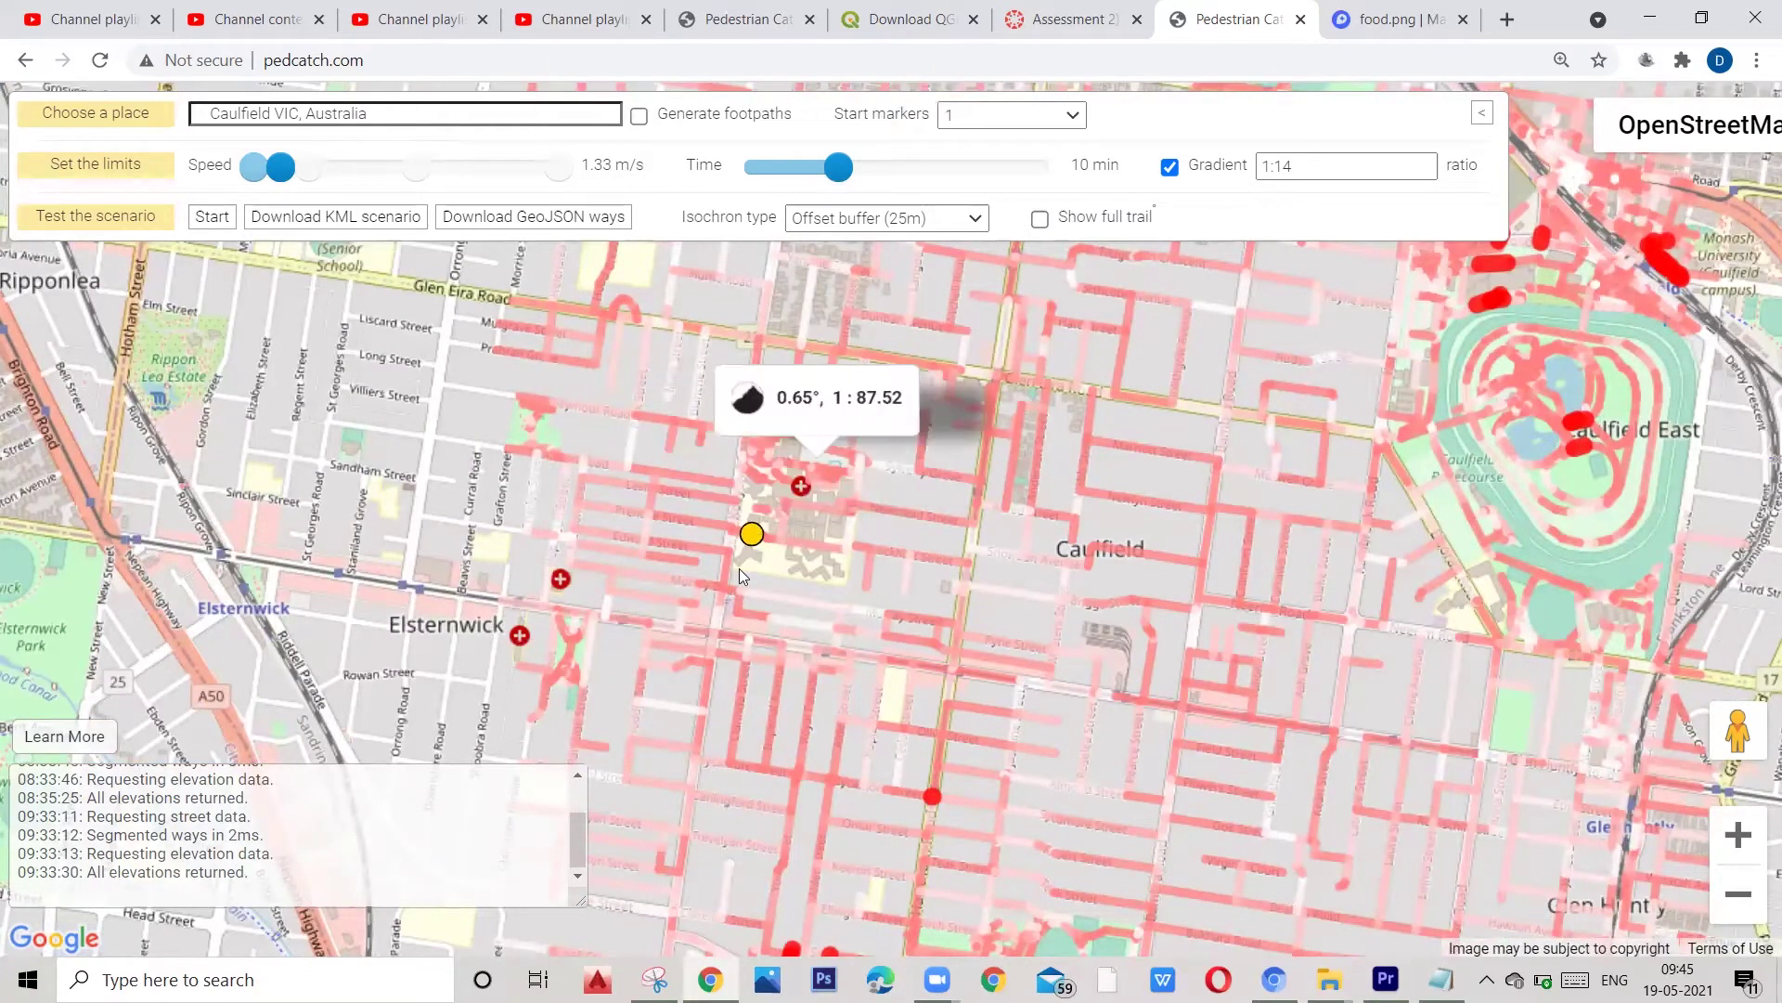
pyautogui.scroll(-1, 738, 568)
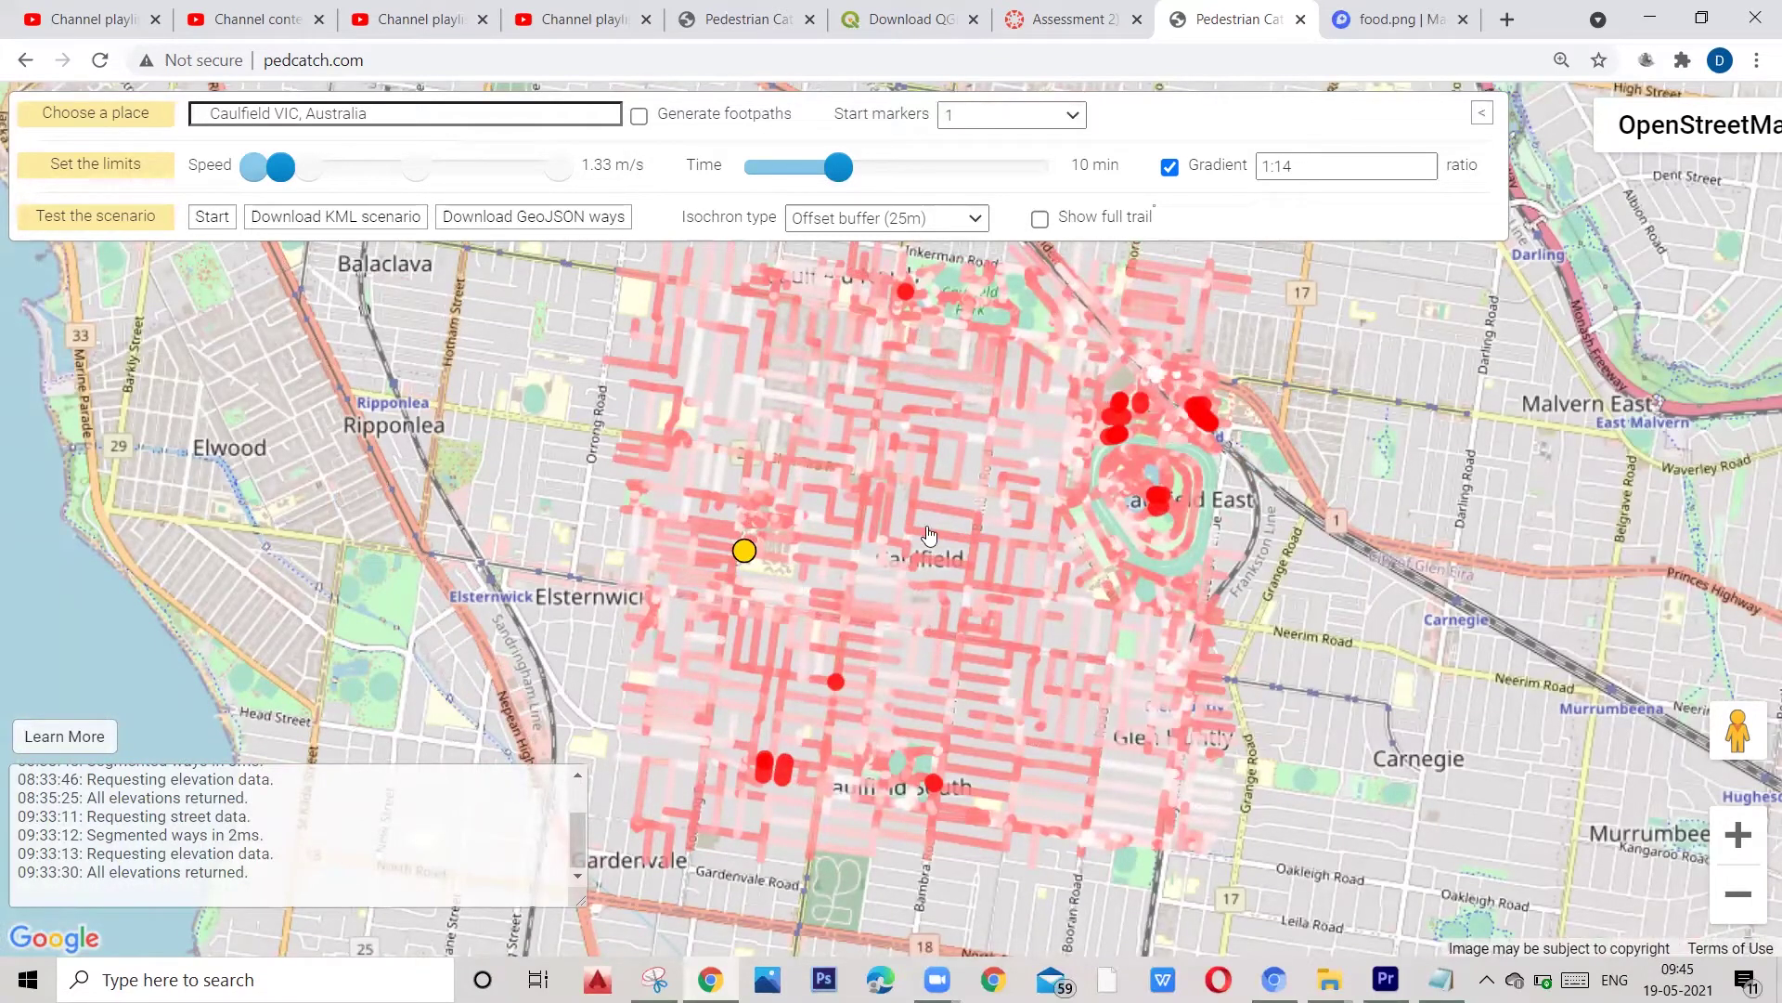
# Step: Download the Caulfield street ways as a GeoJSON file and launch QGIS Desktop 3.16.7 with GRASS 7.8.5
pyautogui.click(562, 219)
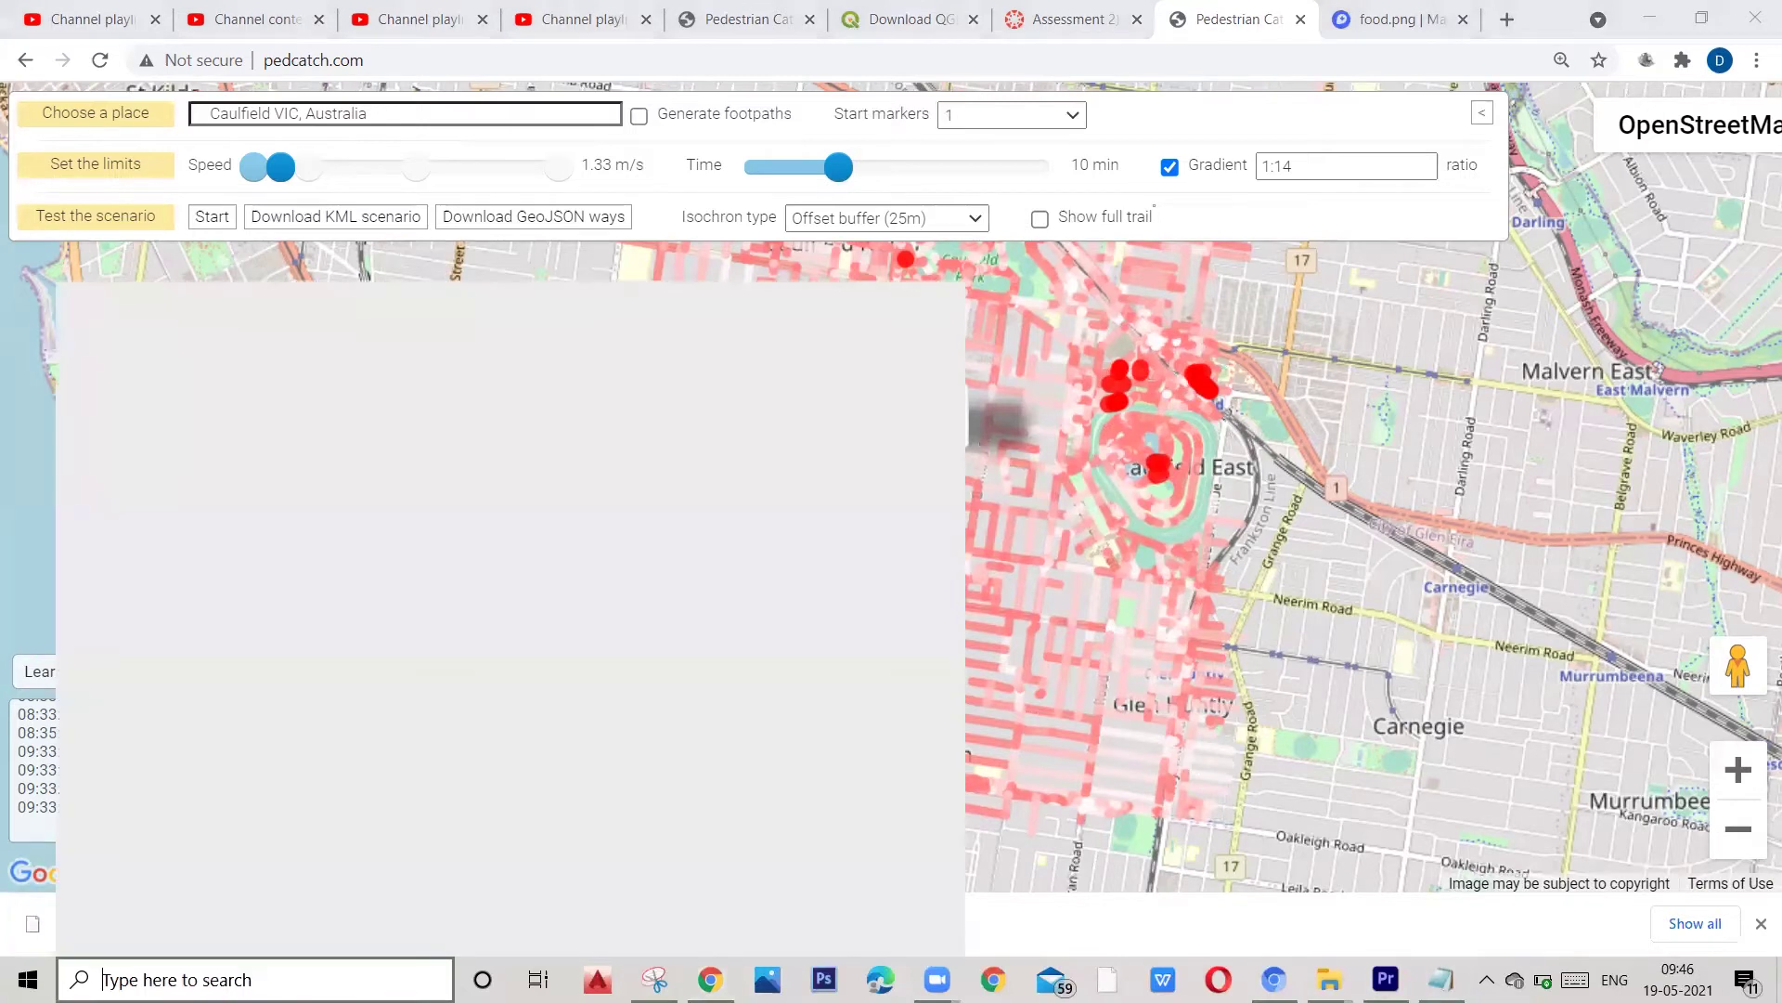
pyautogui.write('QG')
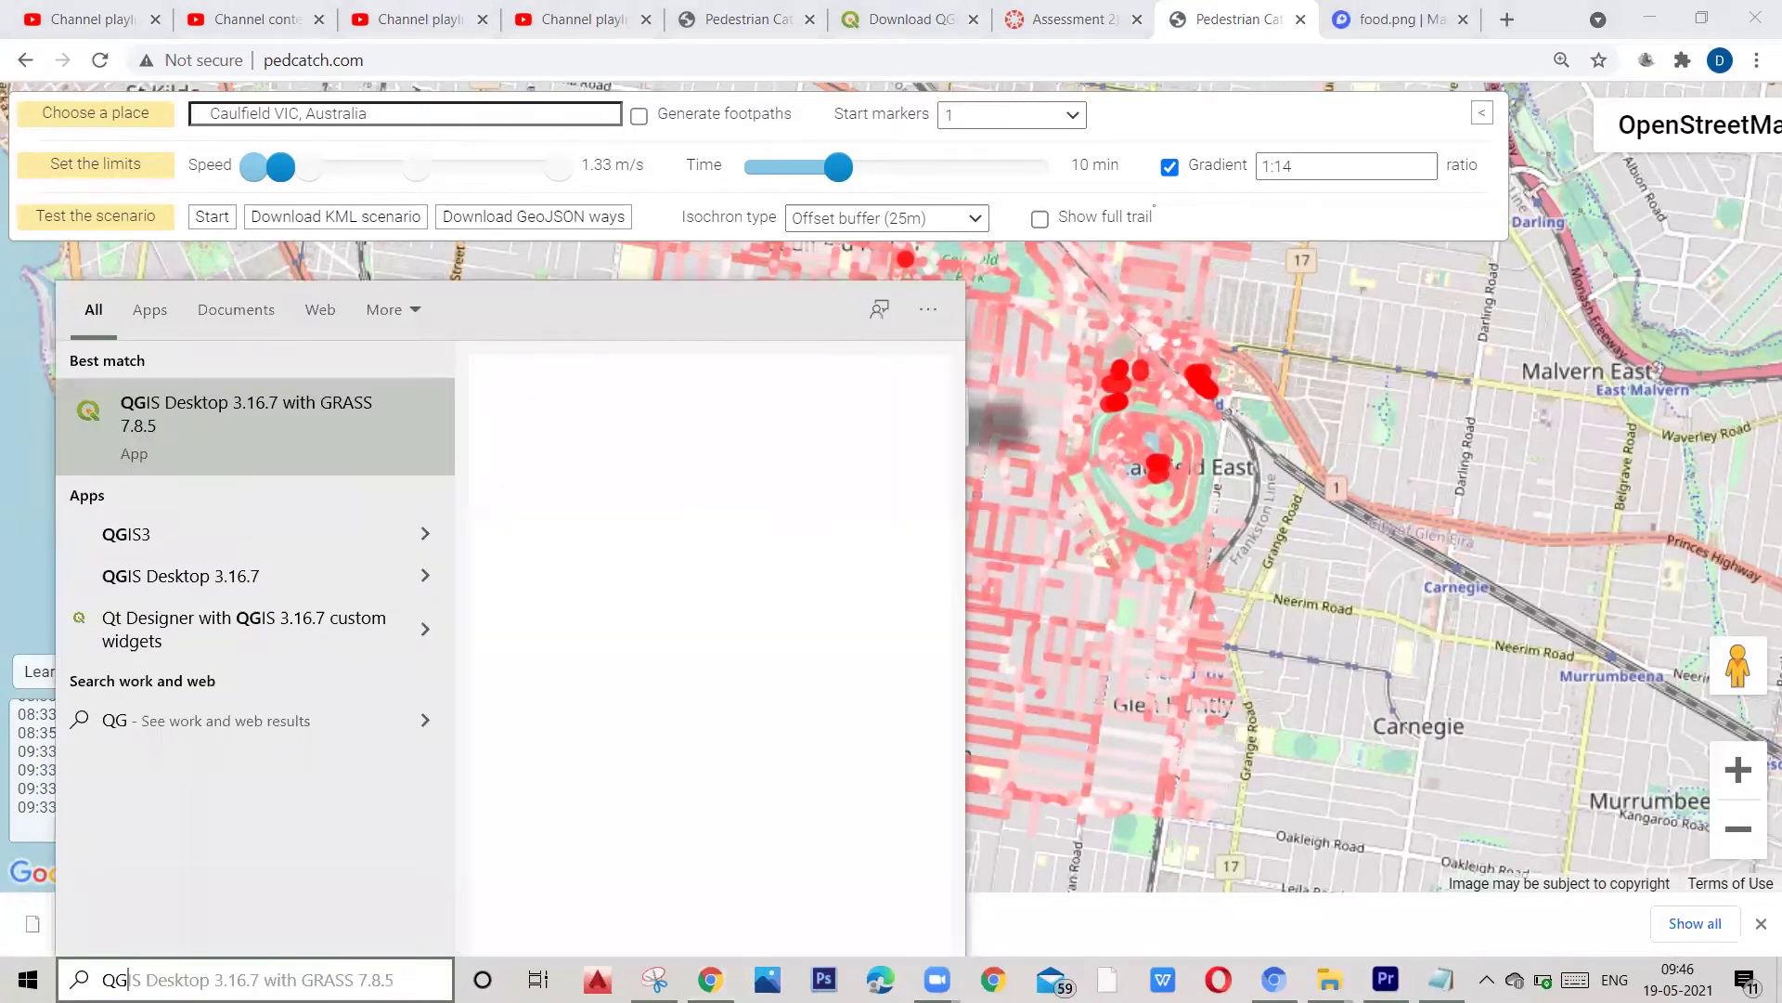
pyautogui.click(193, 408)
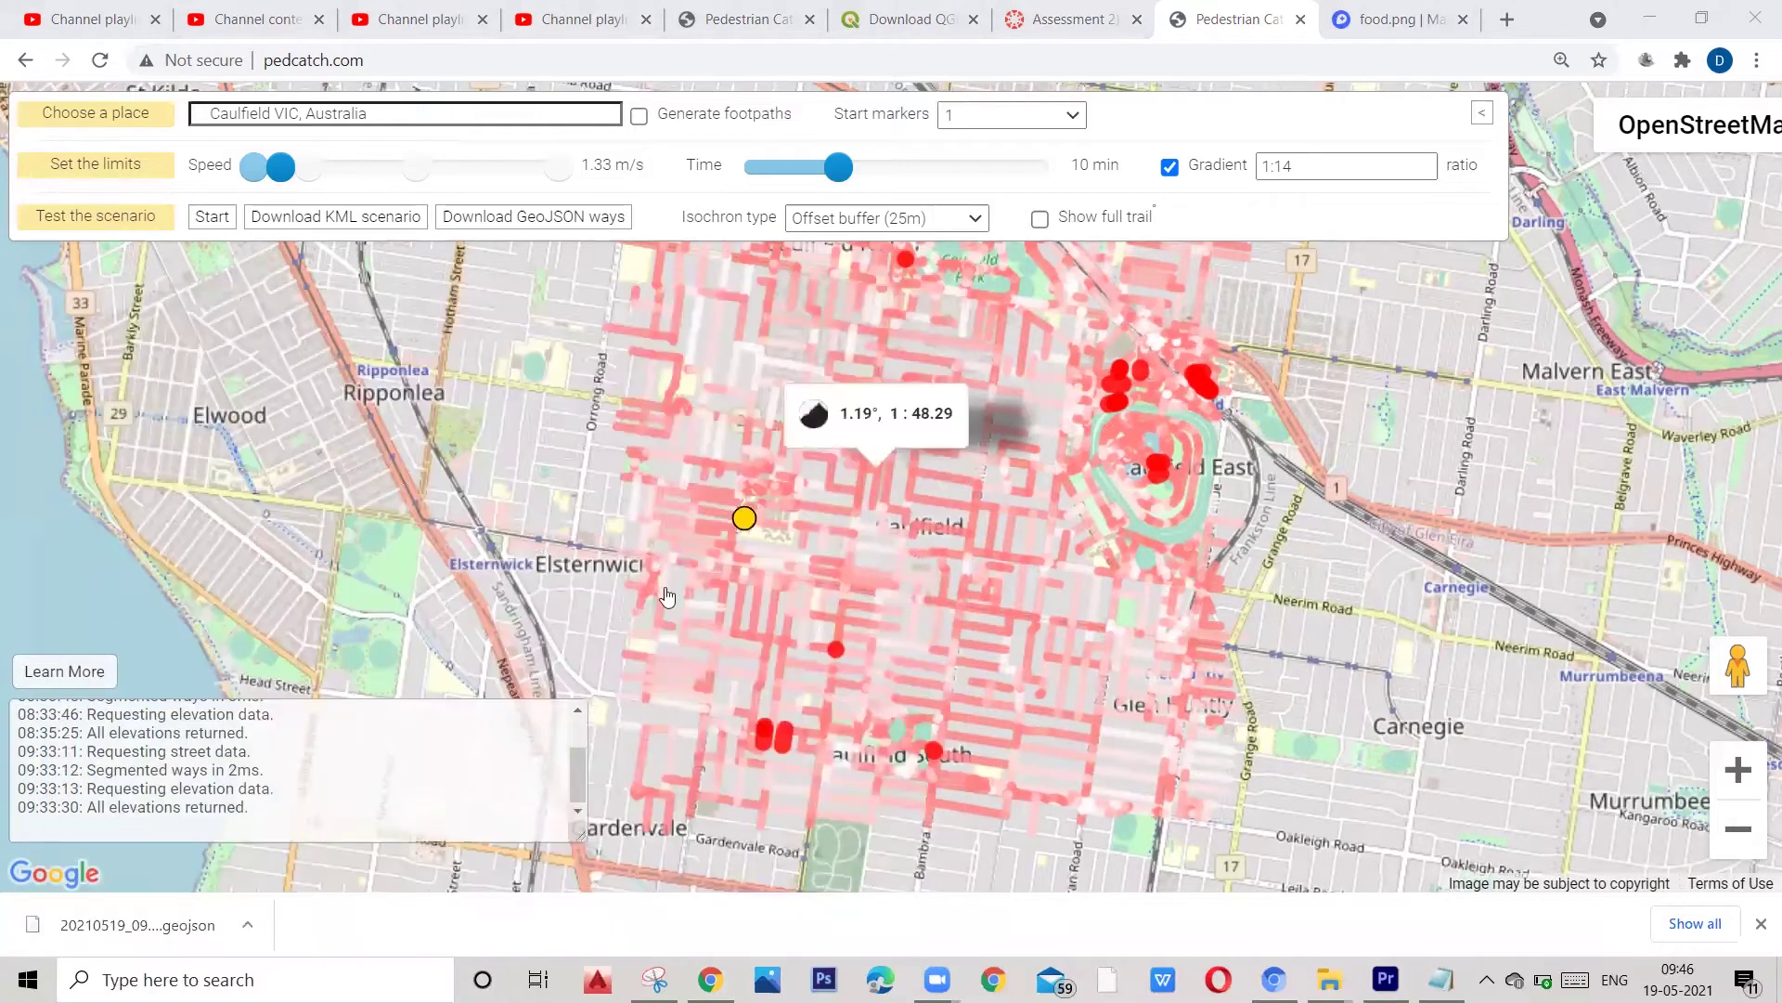
pyautogui.click(668, 595)
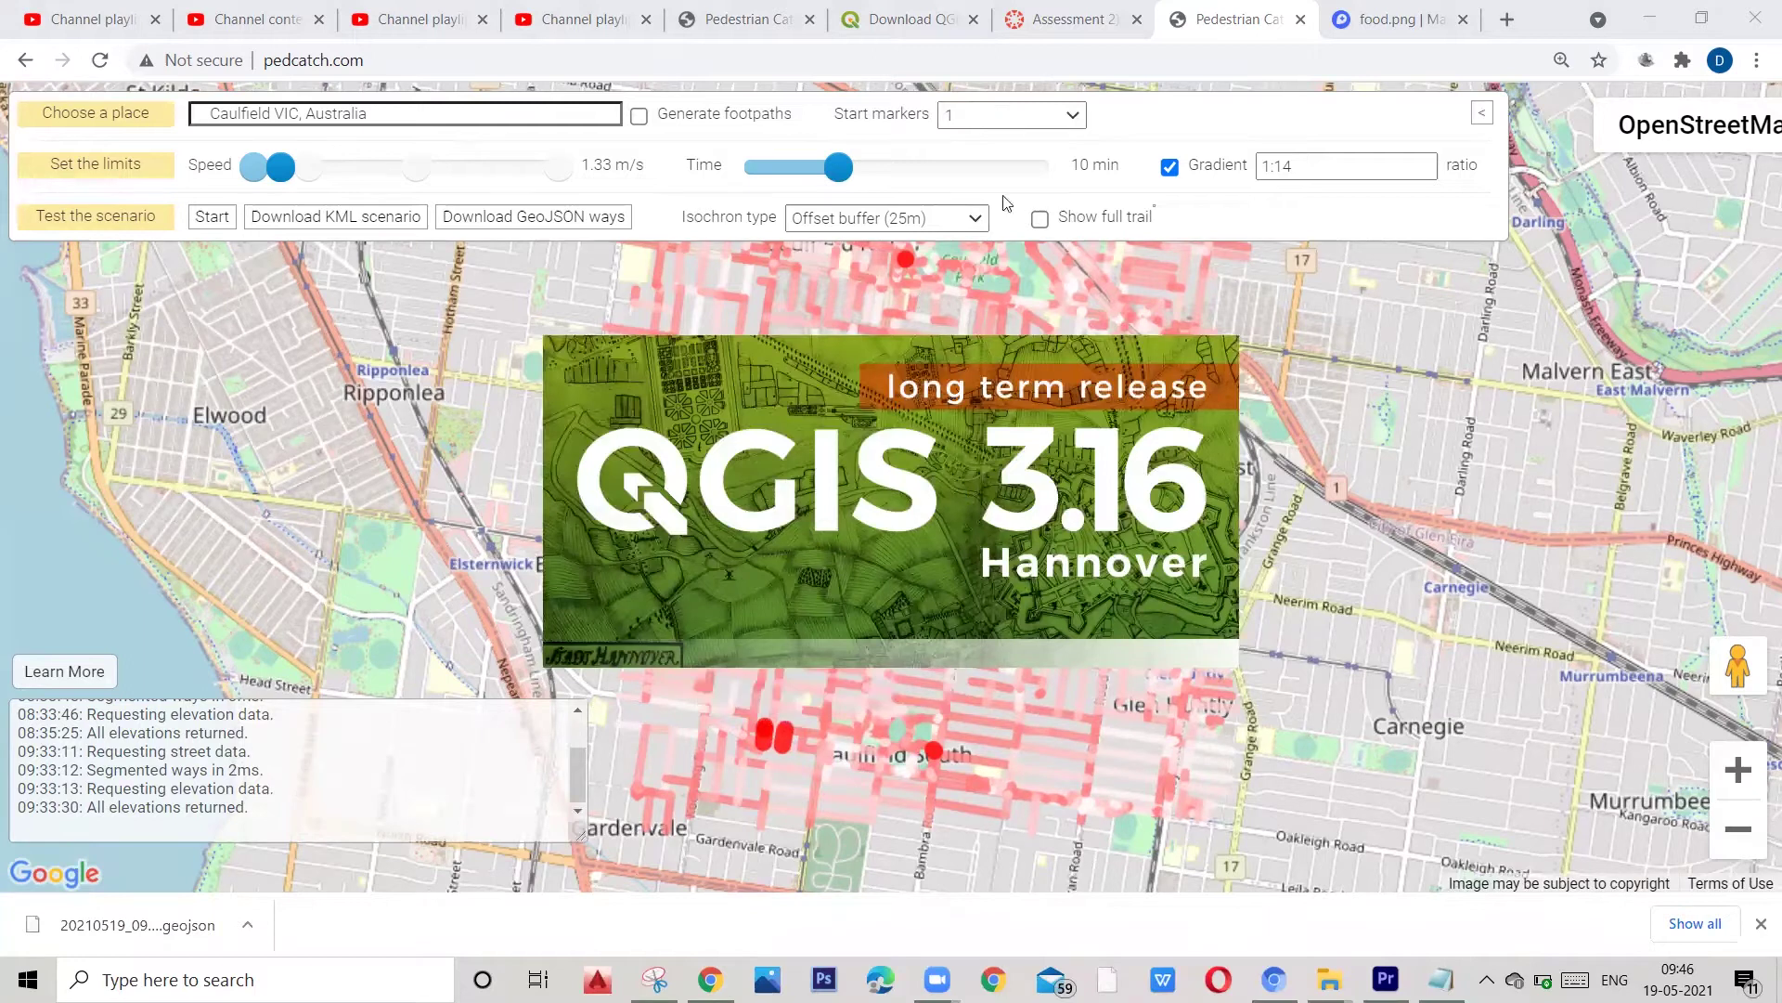
# Step: Check the Caulfield scenario's start marker and isochron type options, keeping one marker and Offset buffer (25m)
pyautogui.click(1077, 116)
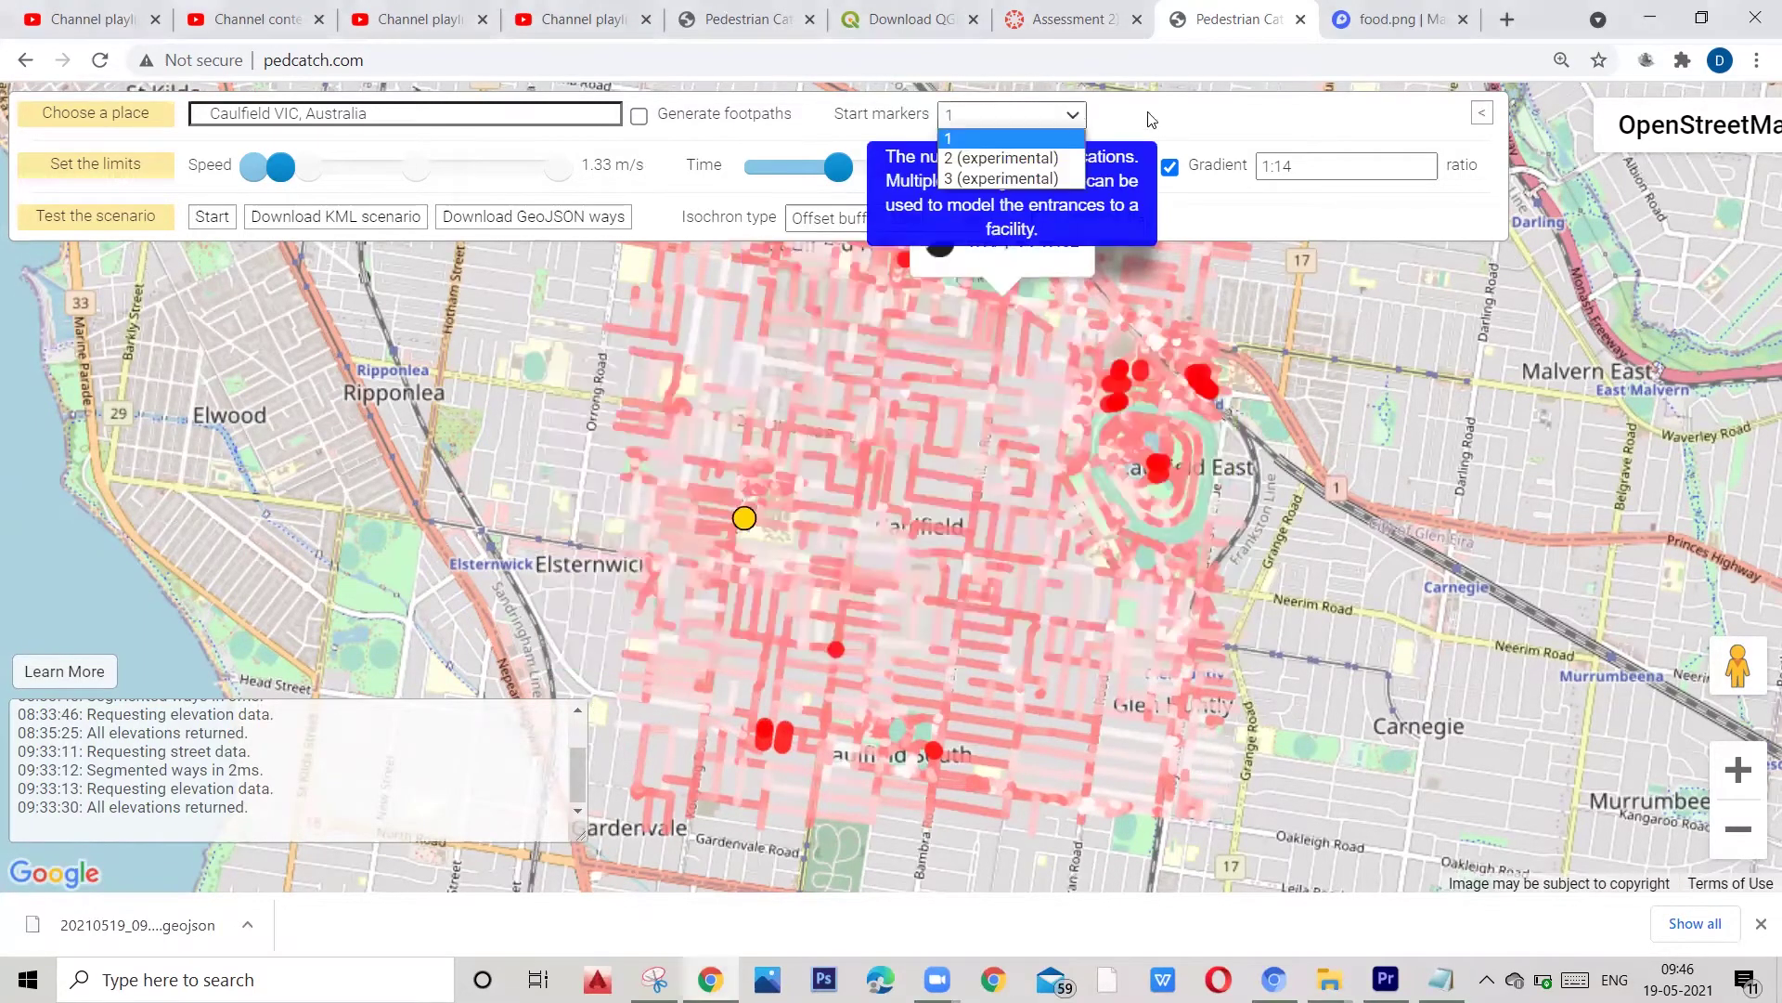
pyautogui.click(1058, 162)
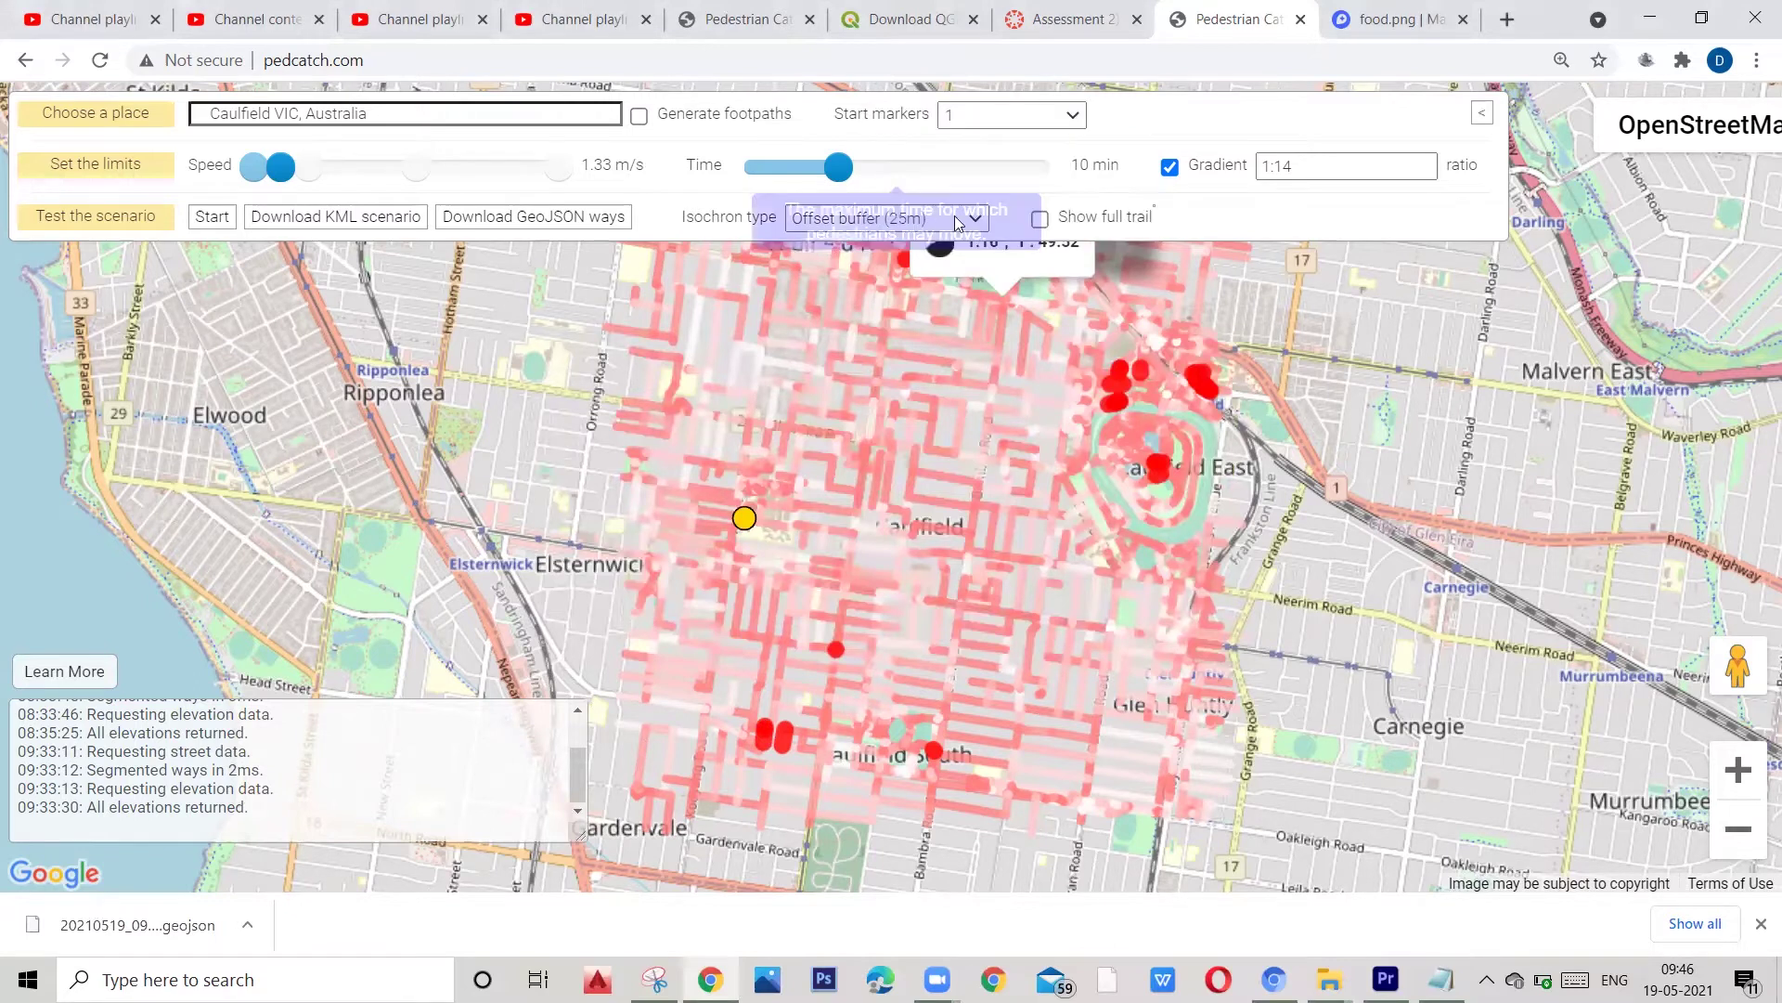
pyautogui.click(971, 221)
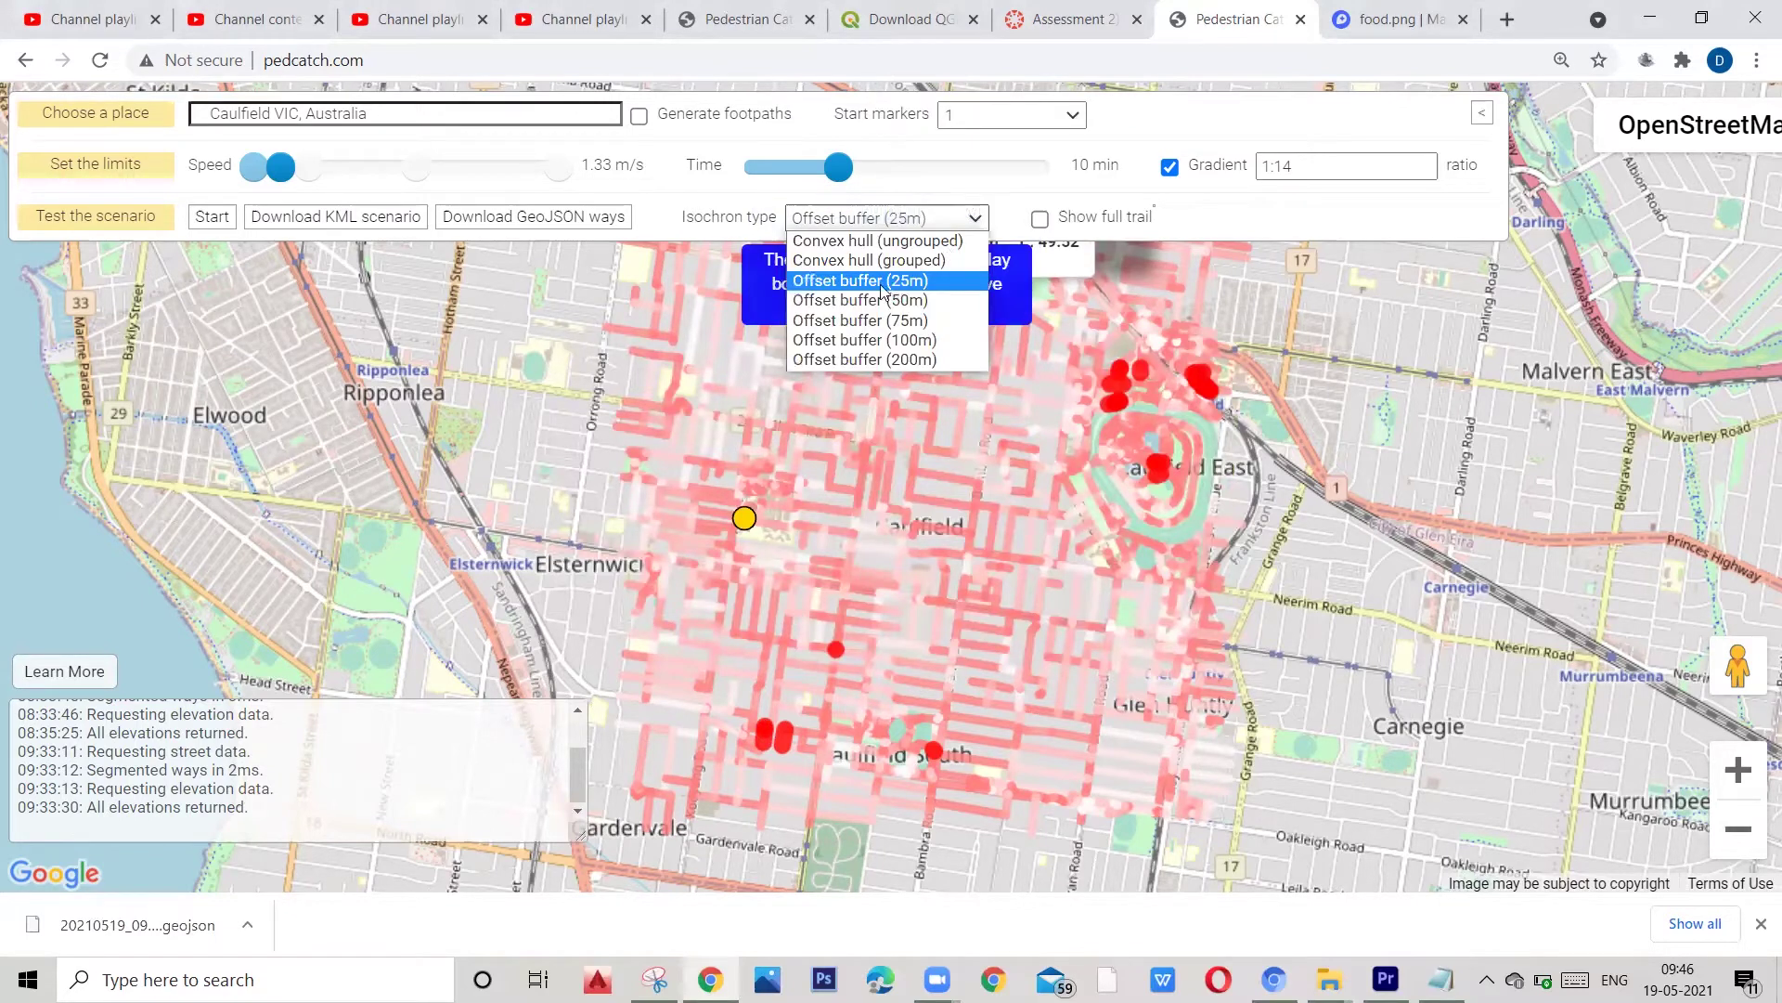
pyautogui.click(414, 240)
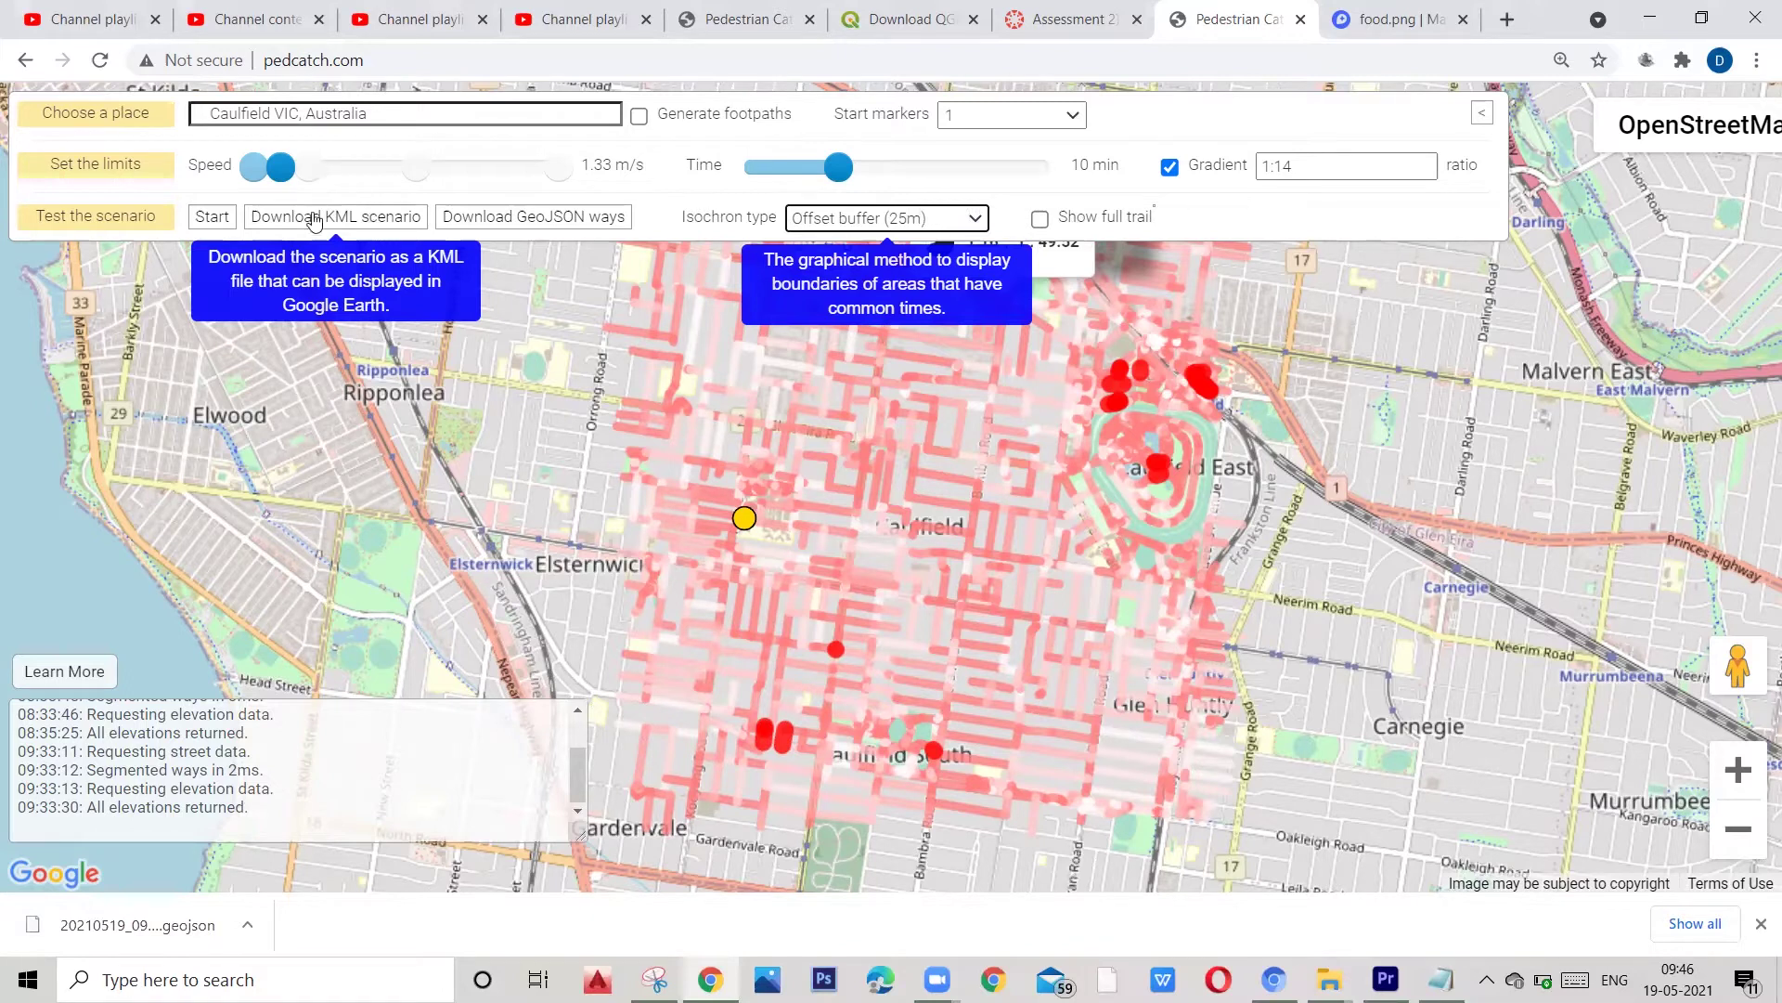
# Step: Run the pedestrian catchment scenario from the Caulfield start marker
pyautogui.click(209, 219)
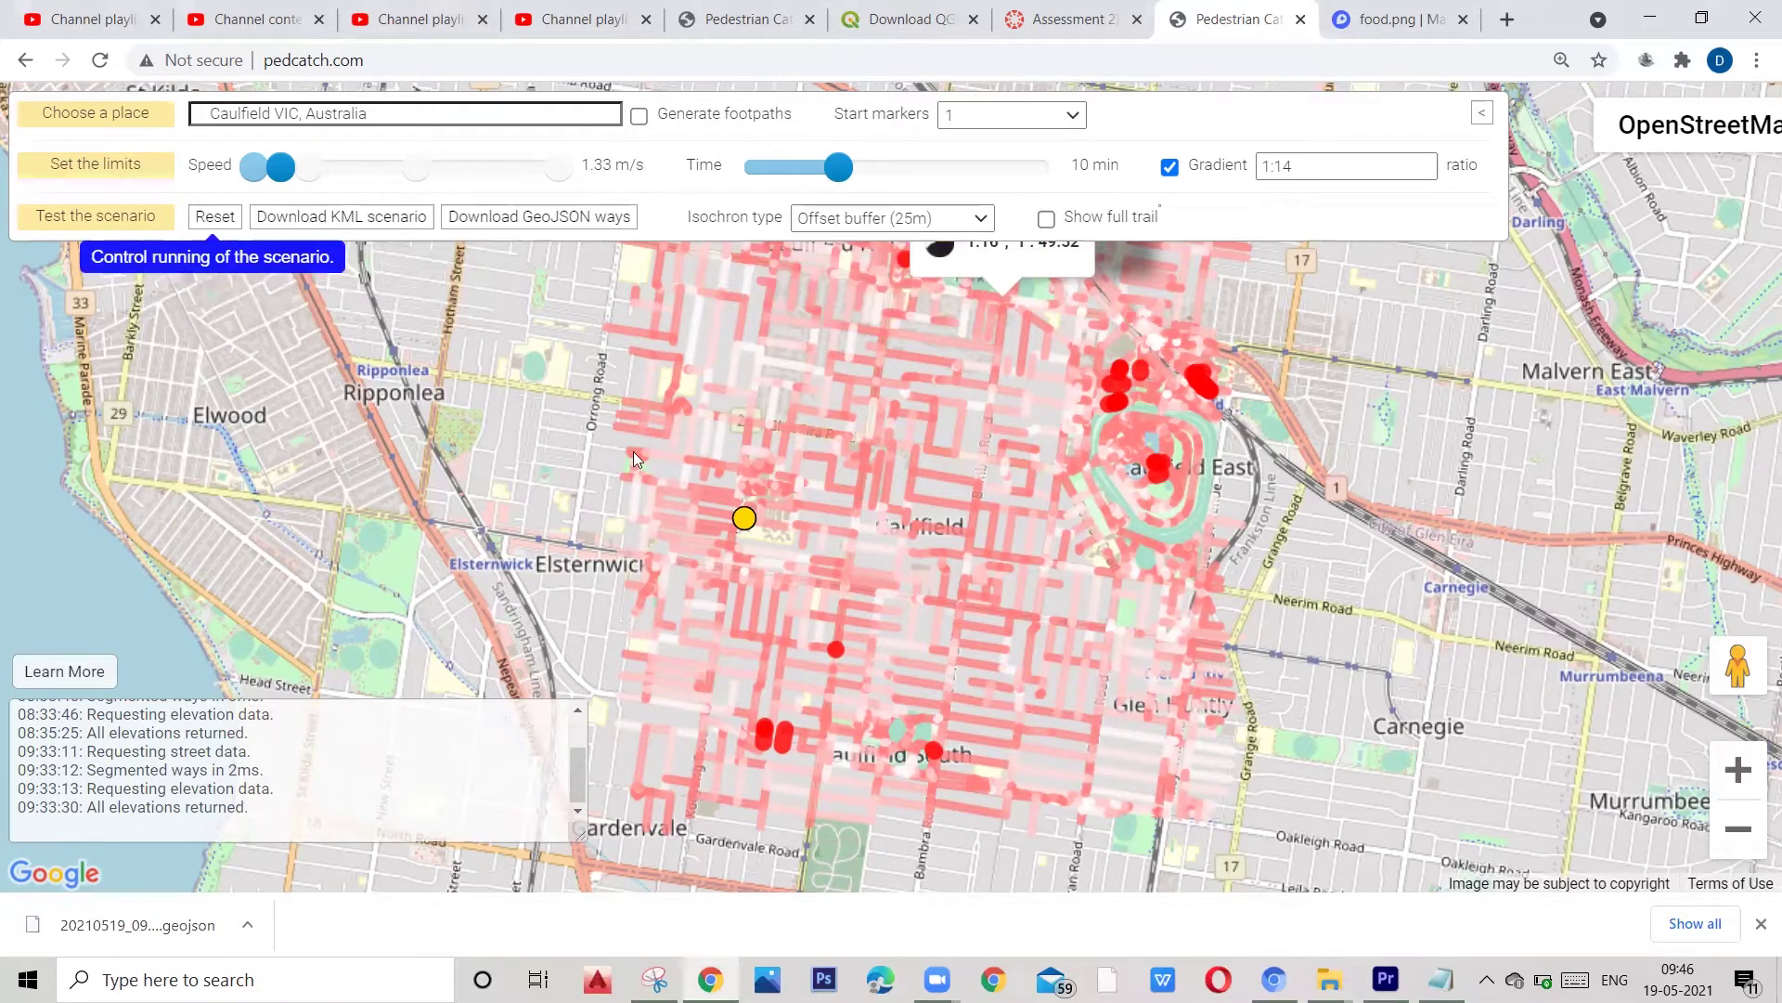
pyautogui.click(687, 500)
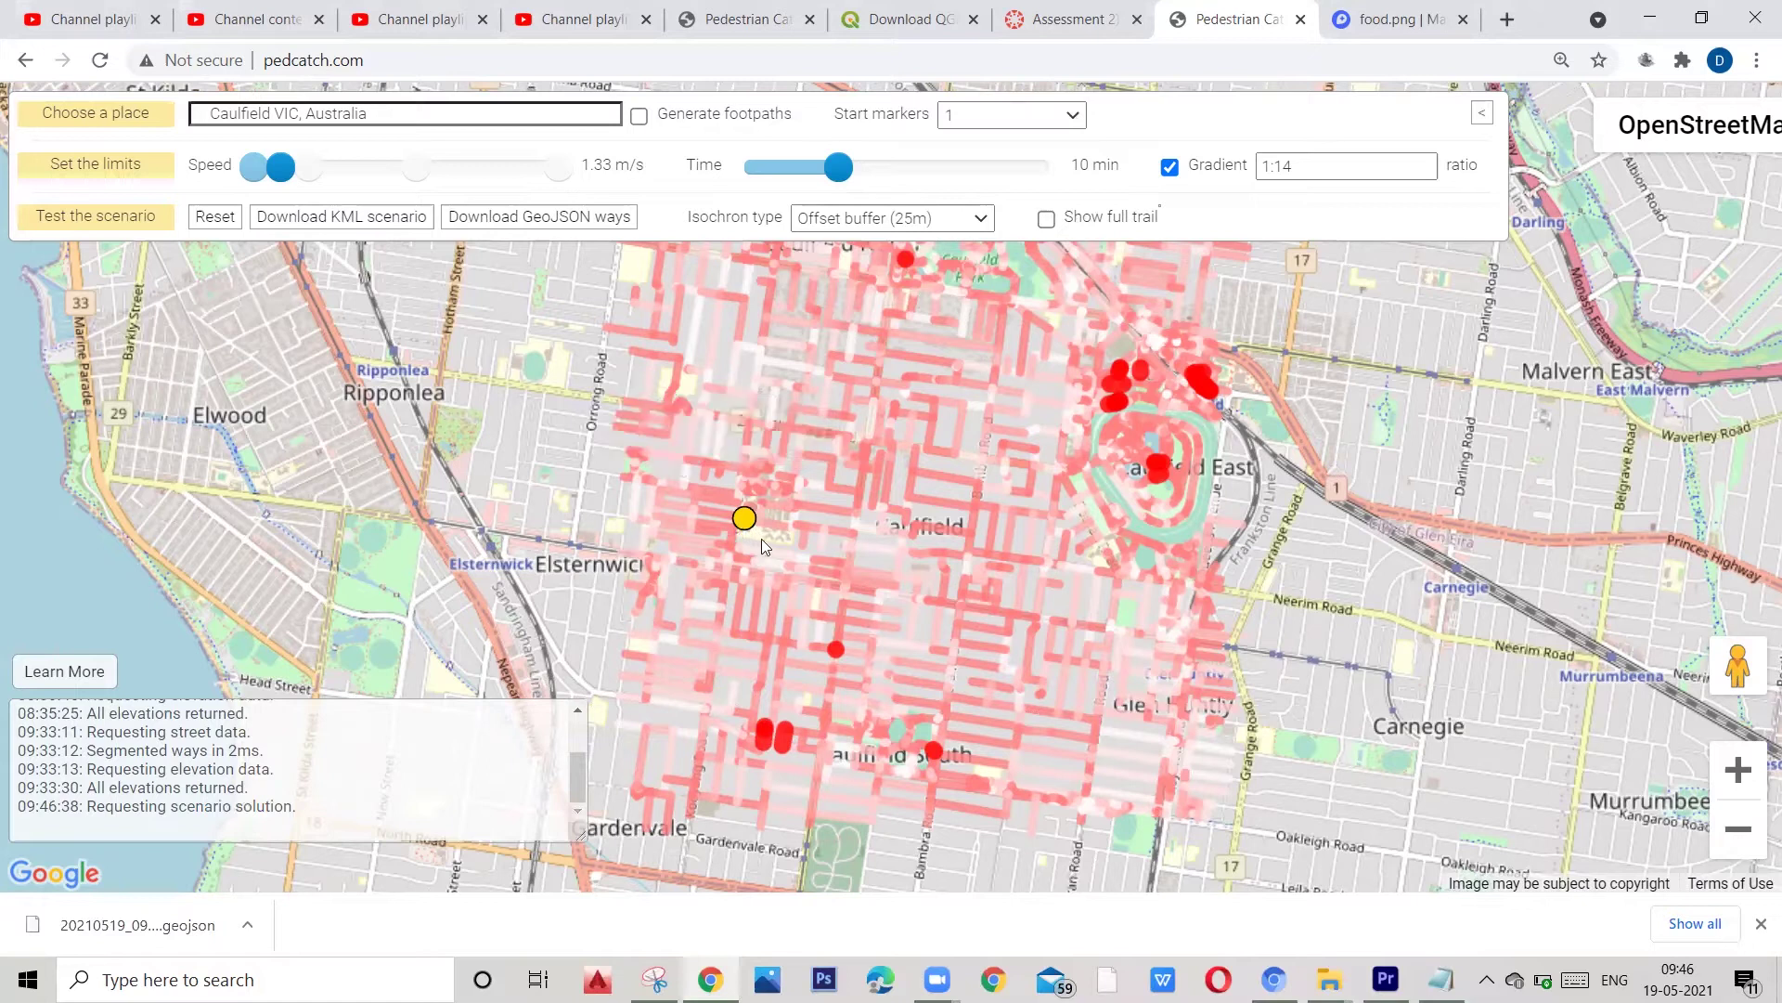
pyautogui.scroll(-2, 905, 564)
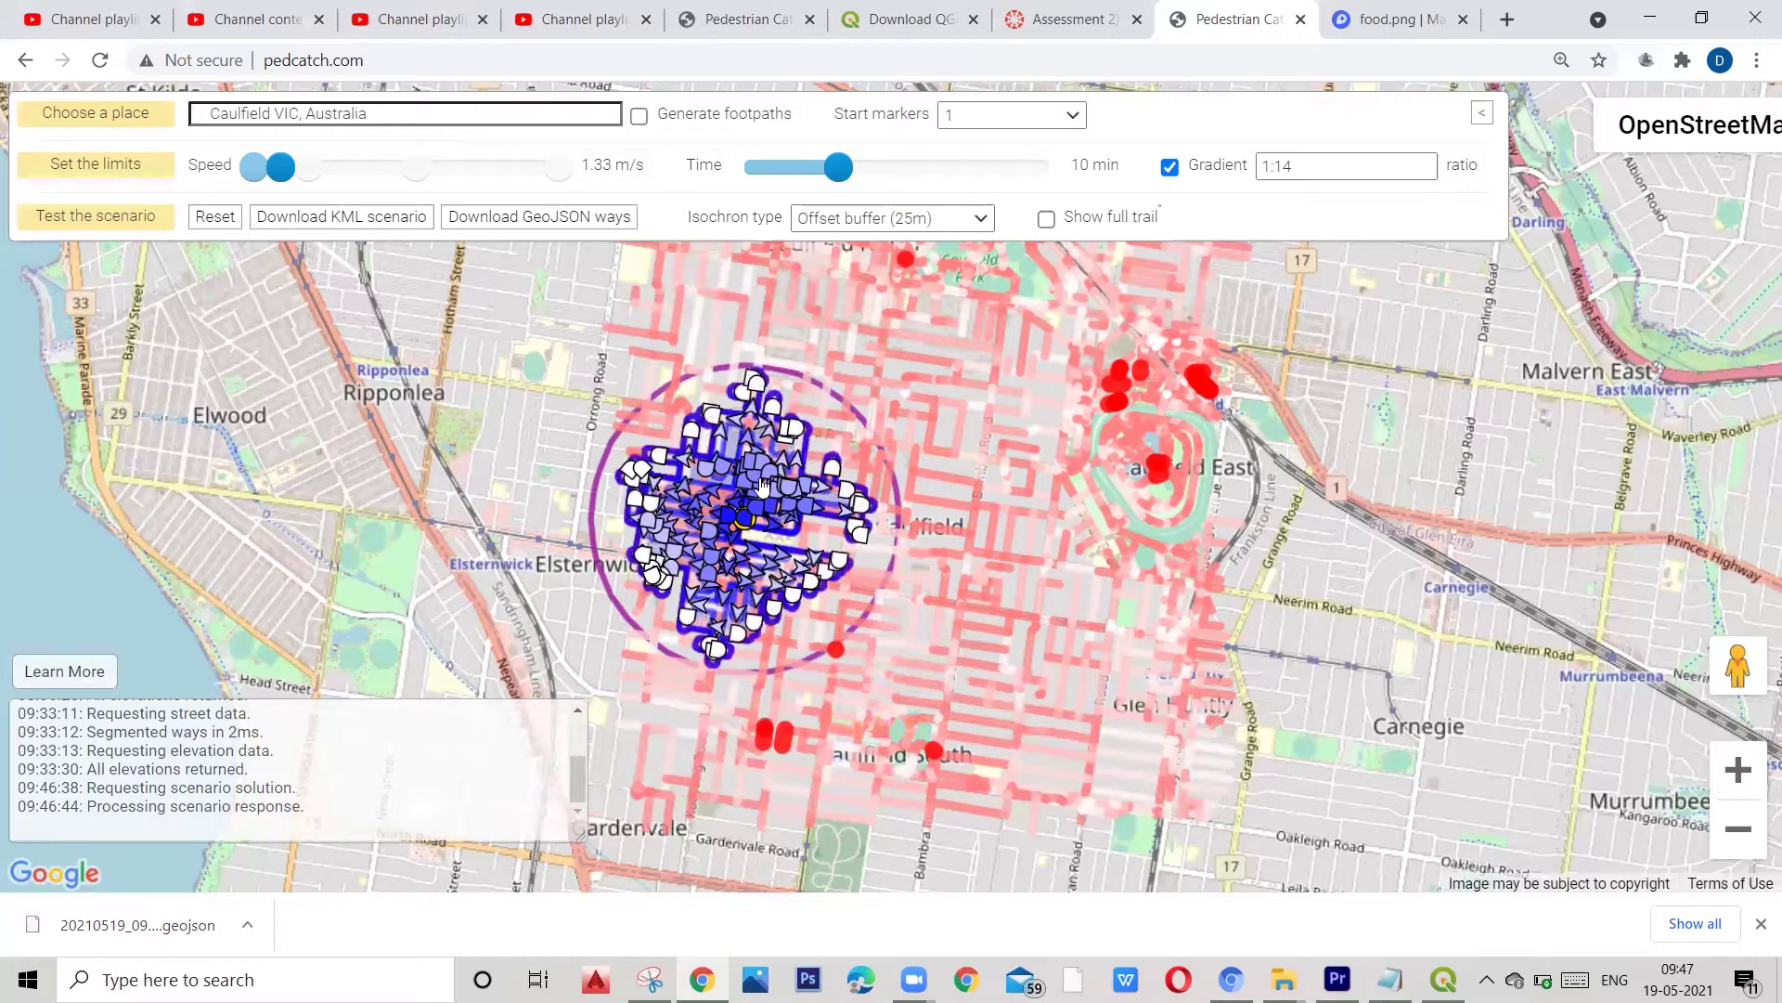
# Step: Examine the extent and outline of the computed walking catchment and the street gradients around the start marker
pyautogui.moveTo(761, 485)
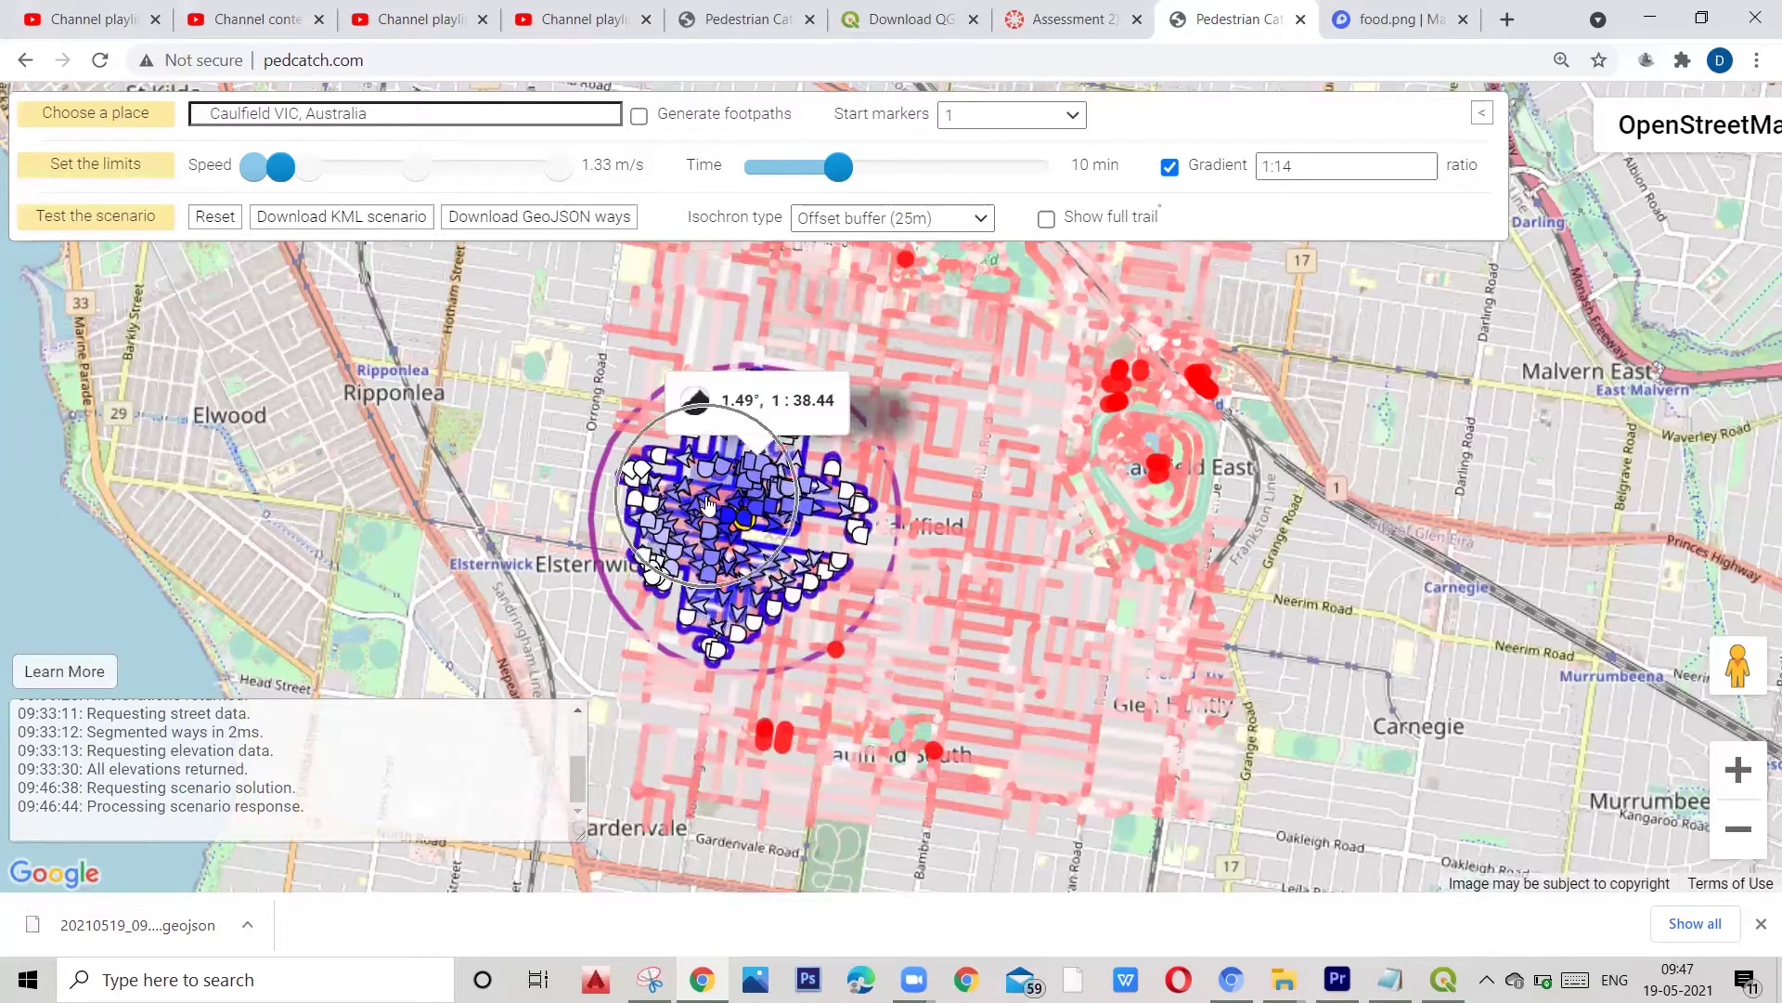
pyautogui.scroll(1, 707, 504)
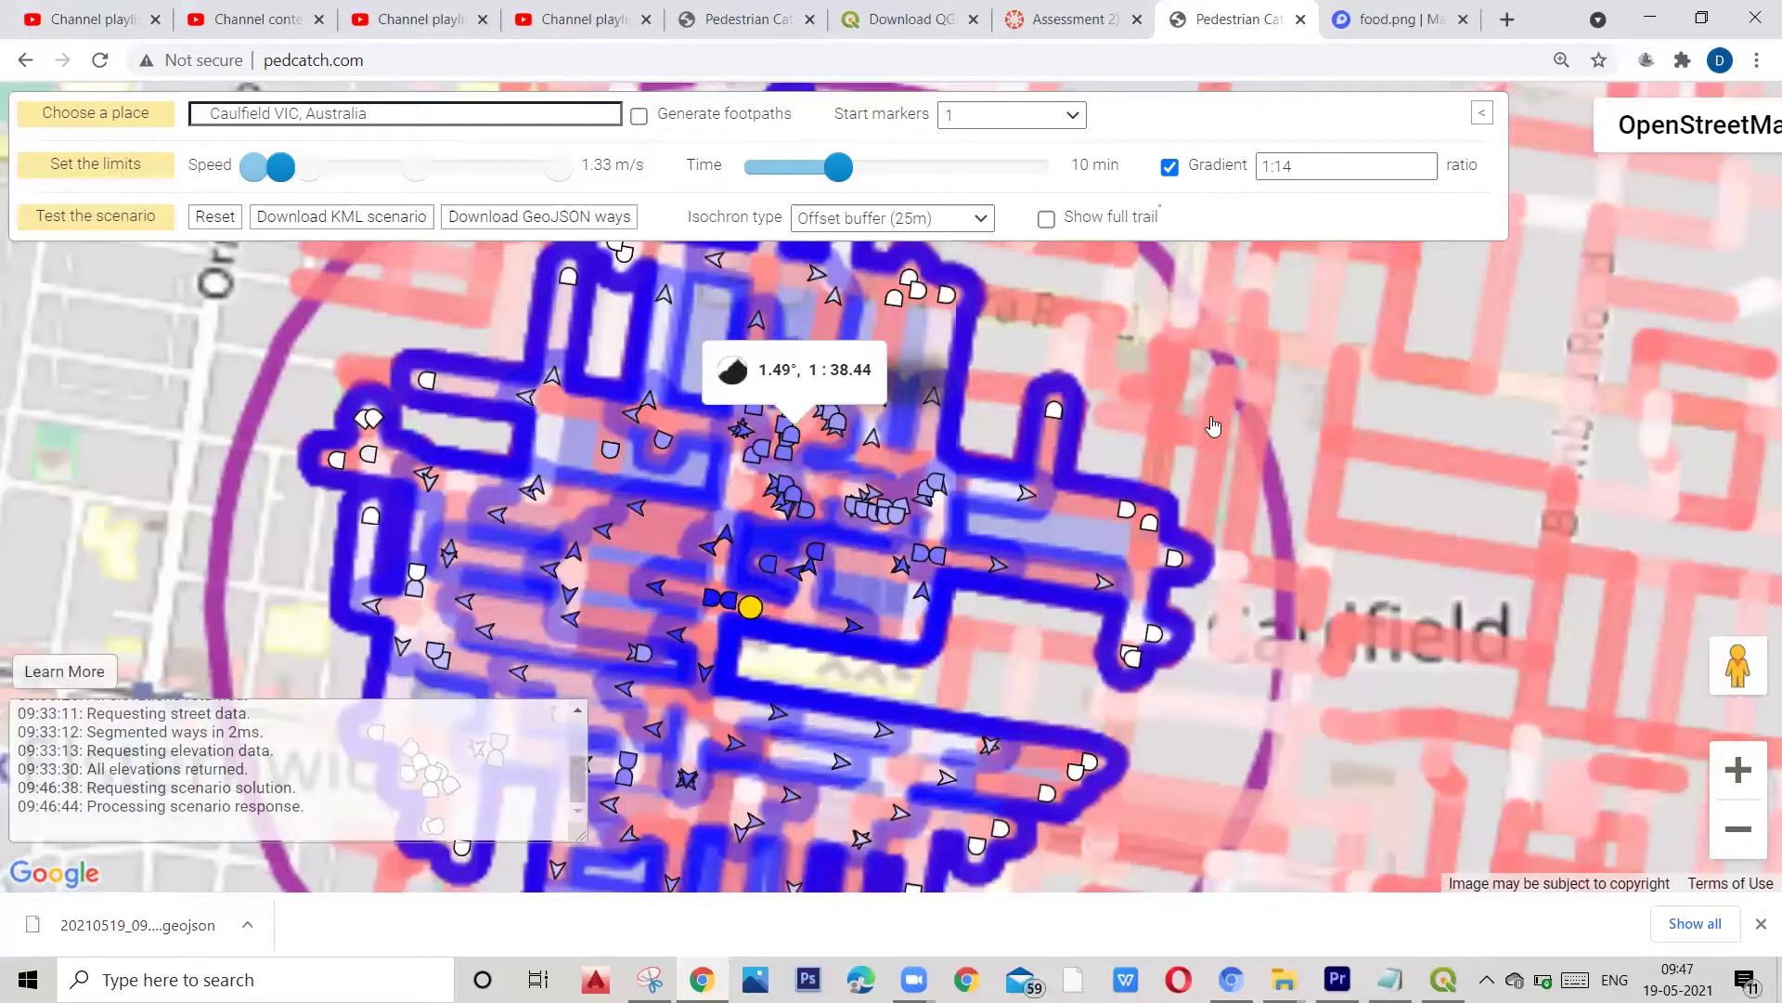
pyautogui.scroll(-1, 816, 529)
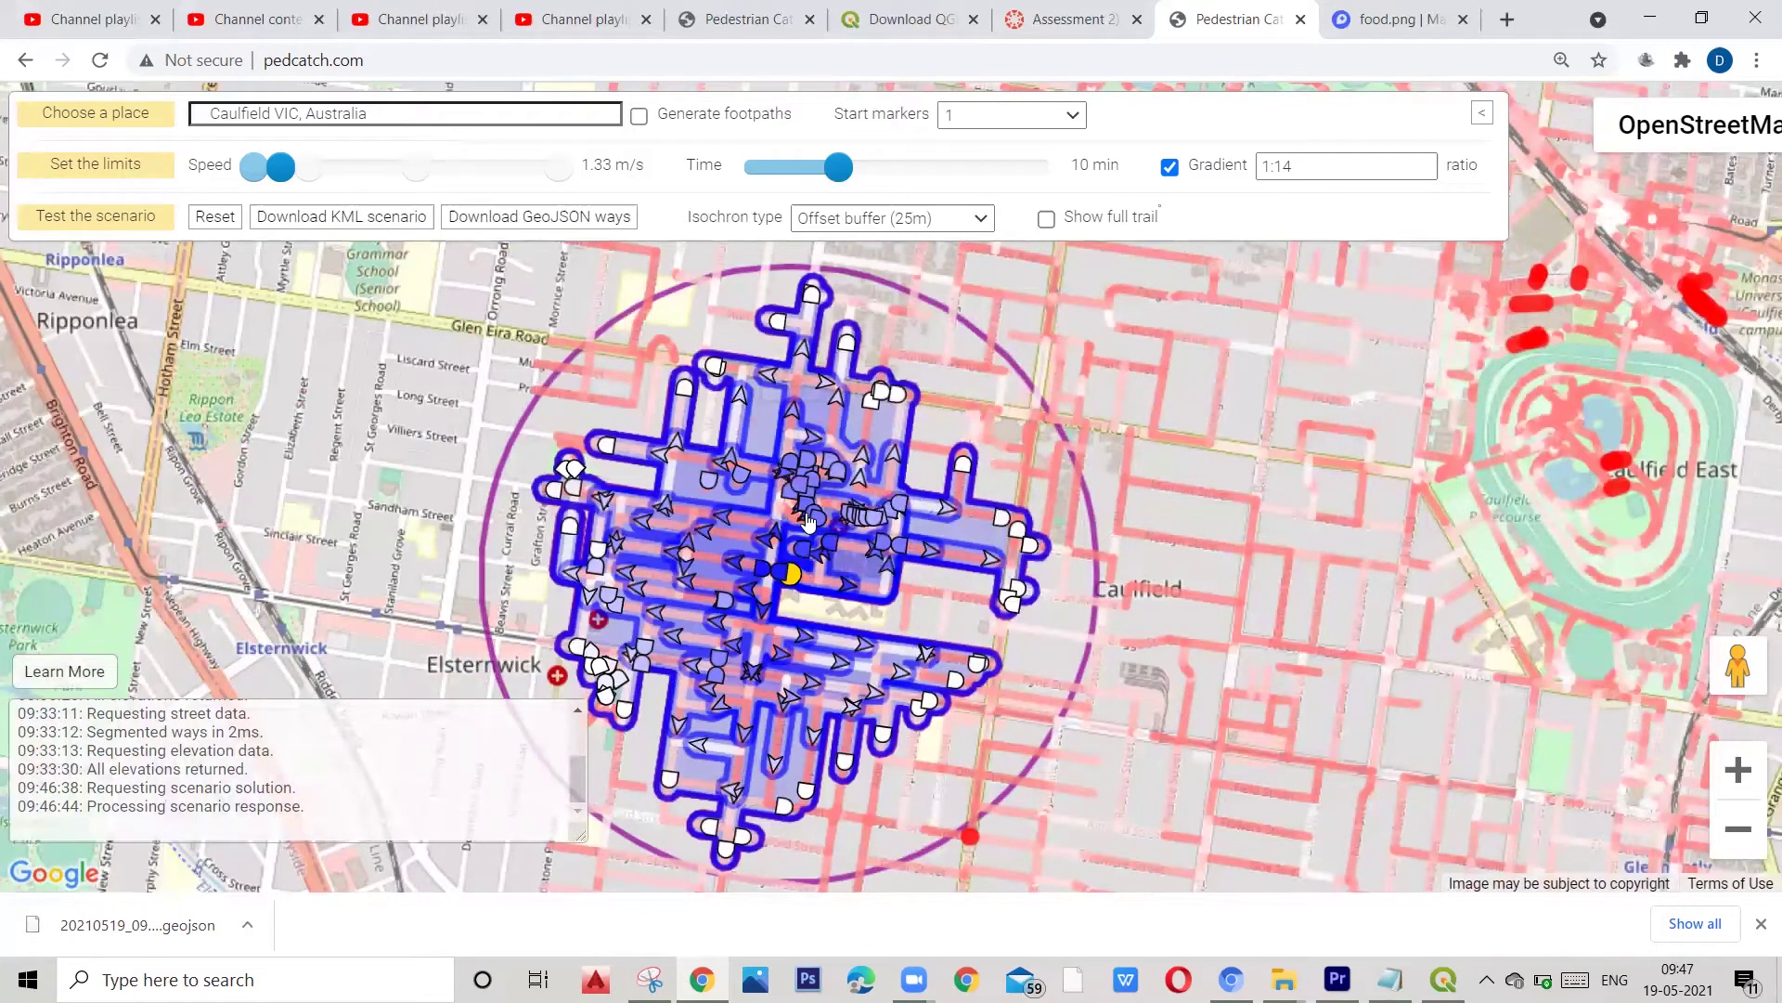
pyautogui.scroll(-1, 844, 604)
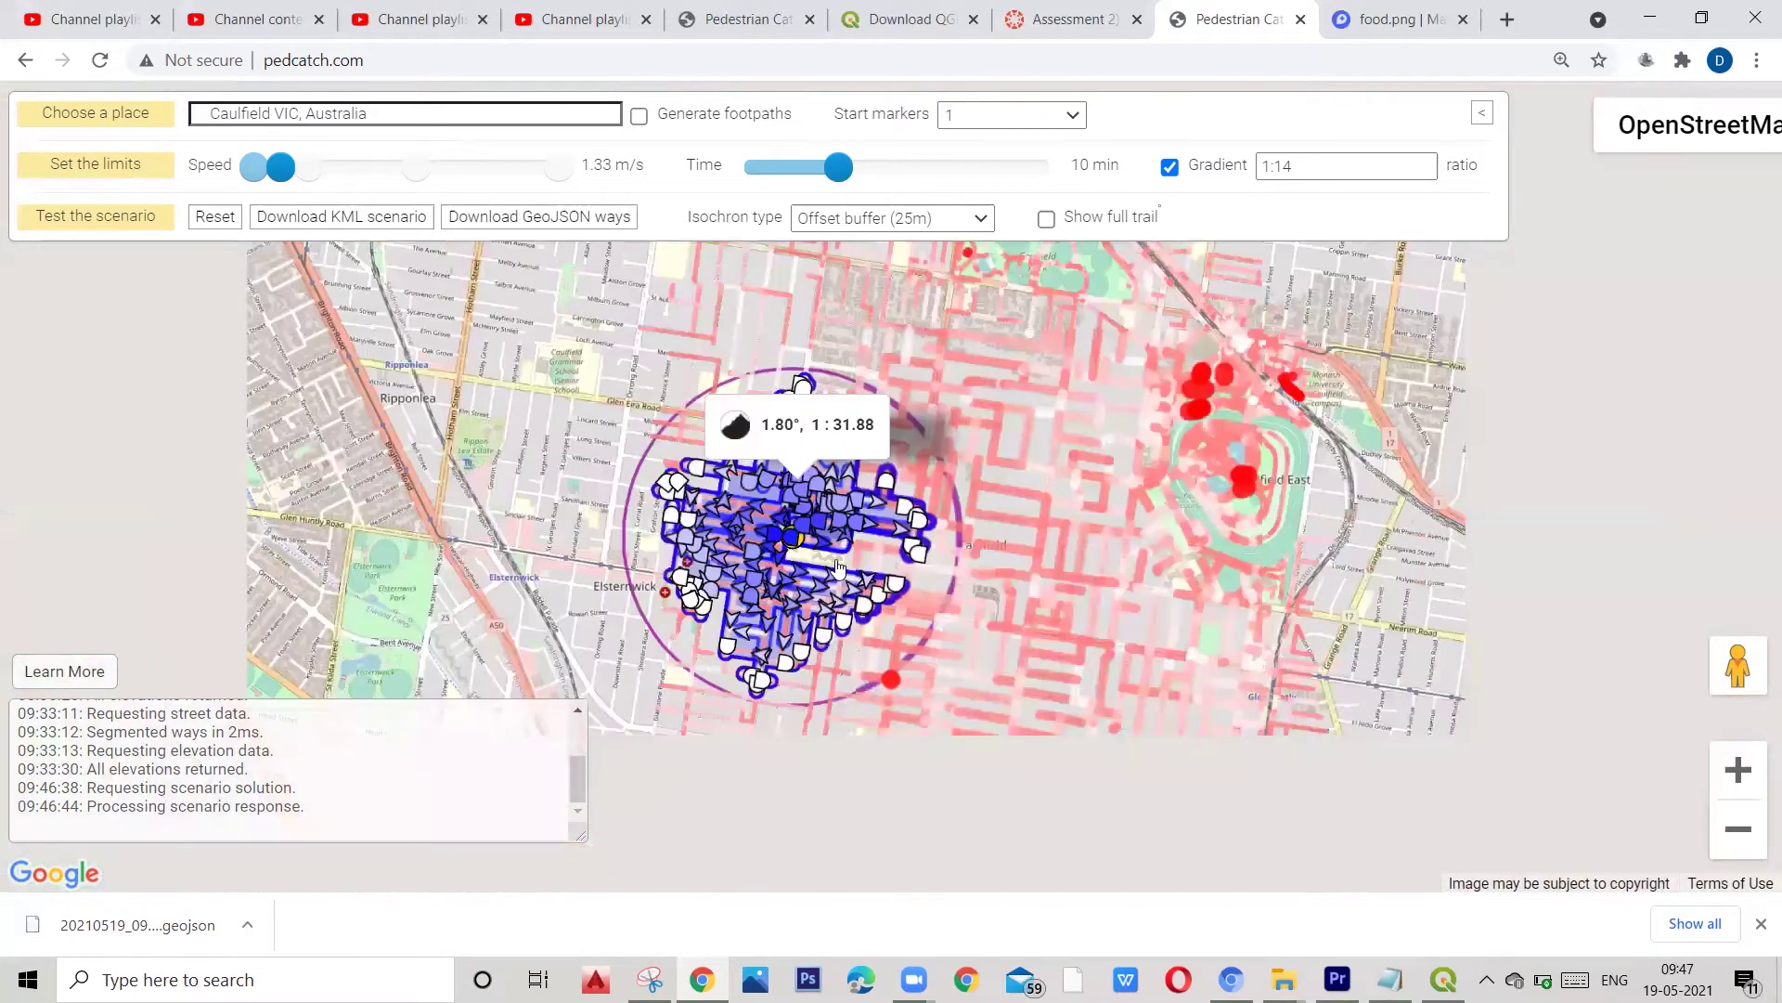
pyautogui.scroll(1, 869, 624)
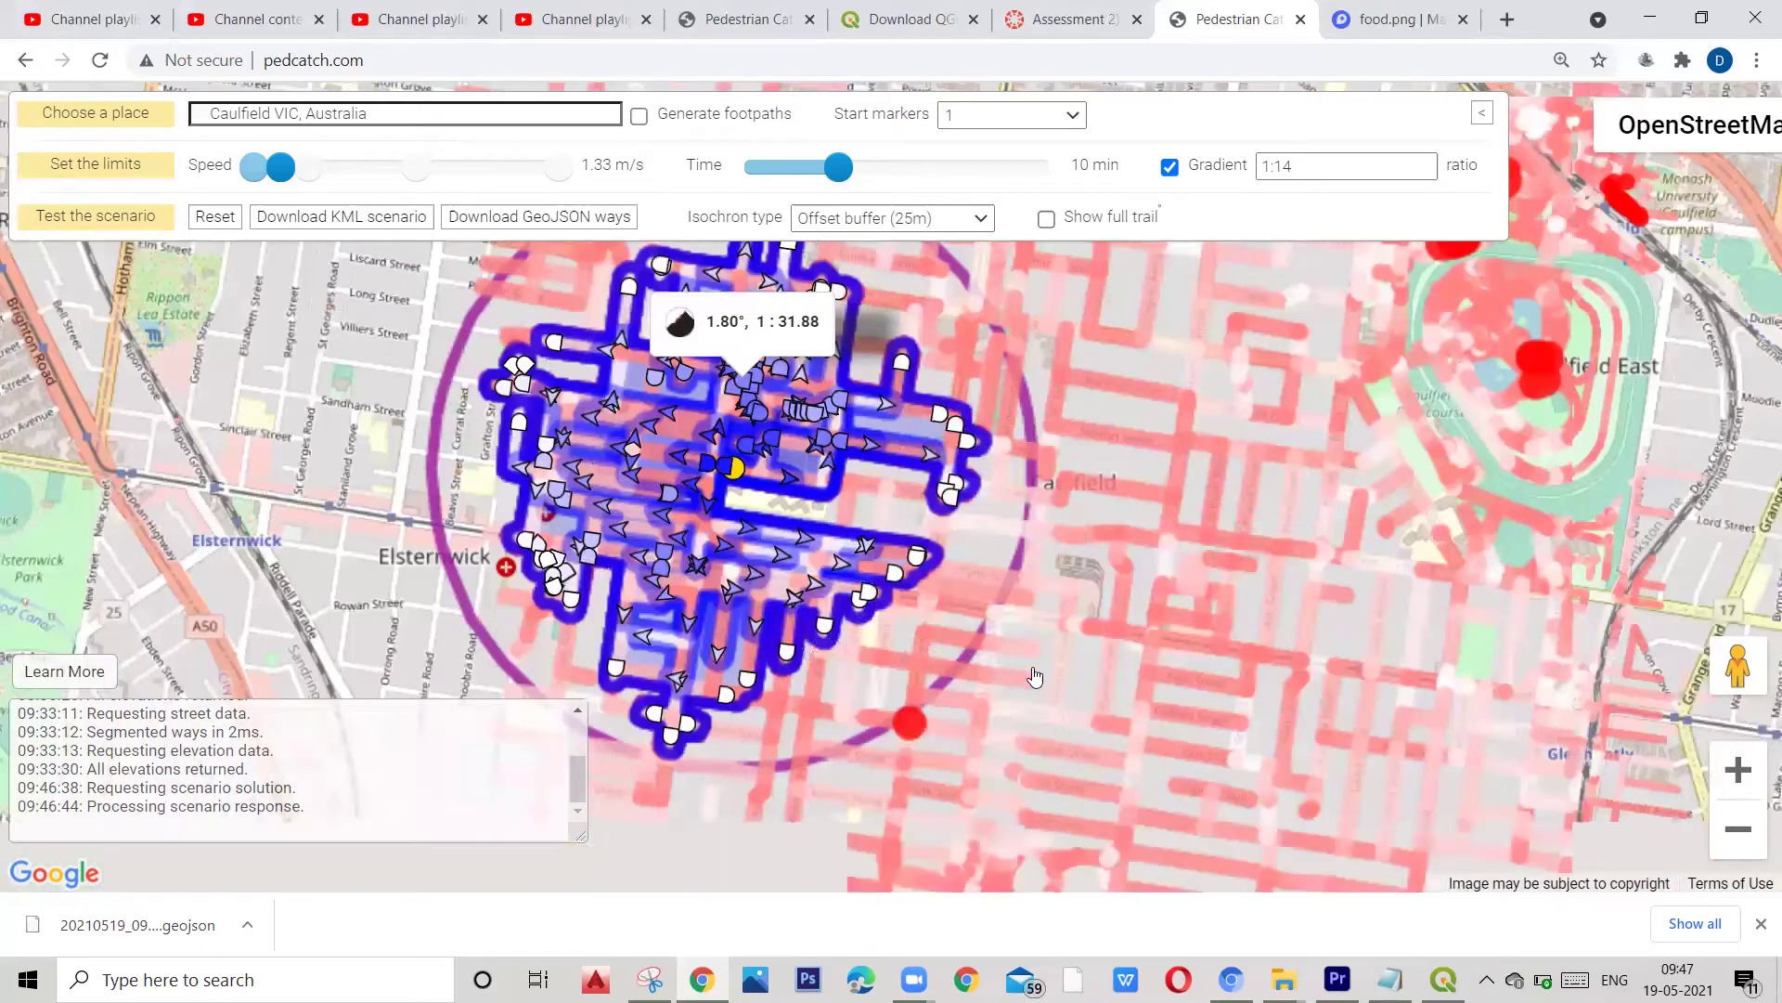
pyautogui.scroll(1, 1036, 675)
pyautogui.click(955, 660)
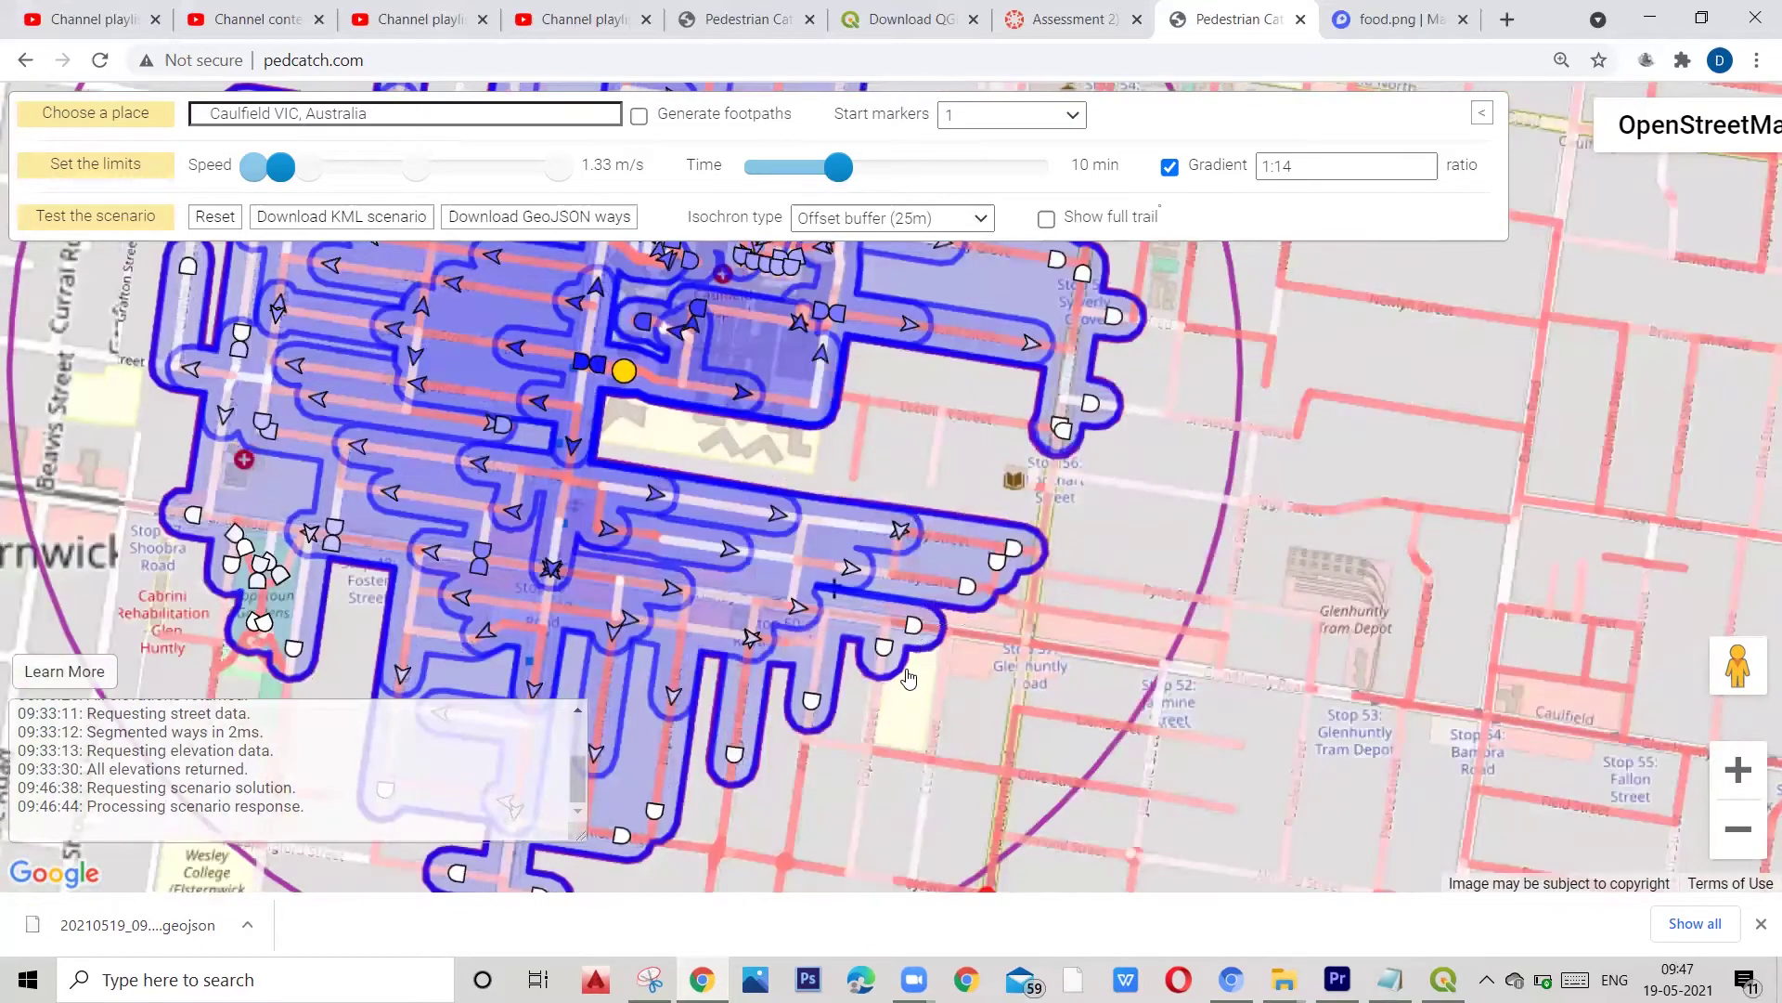
pyautogui.scroll(-2, 909, 678)
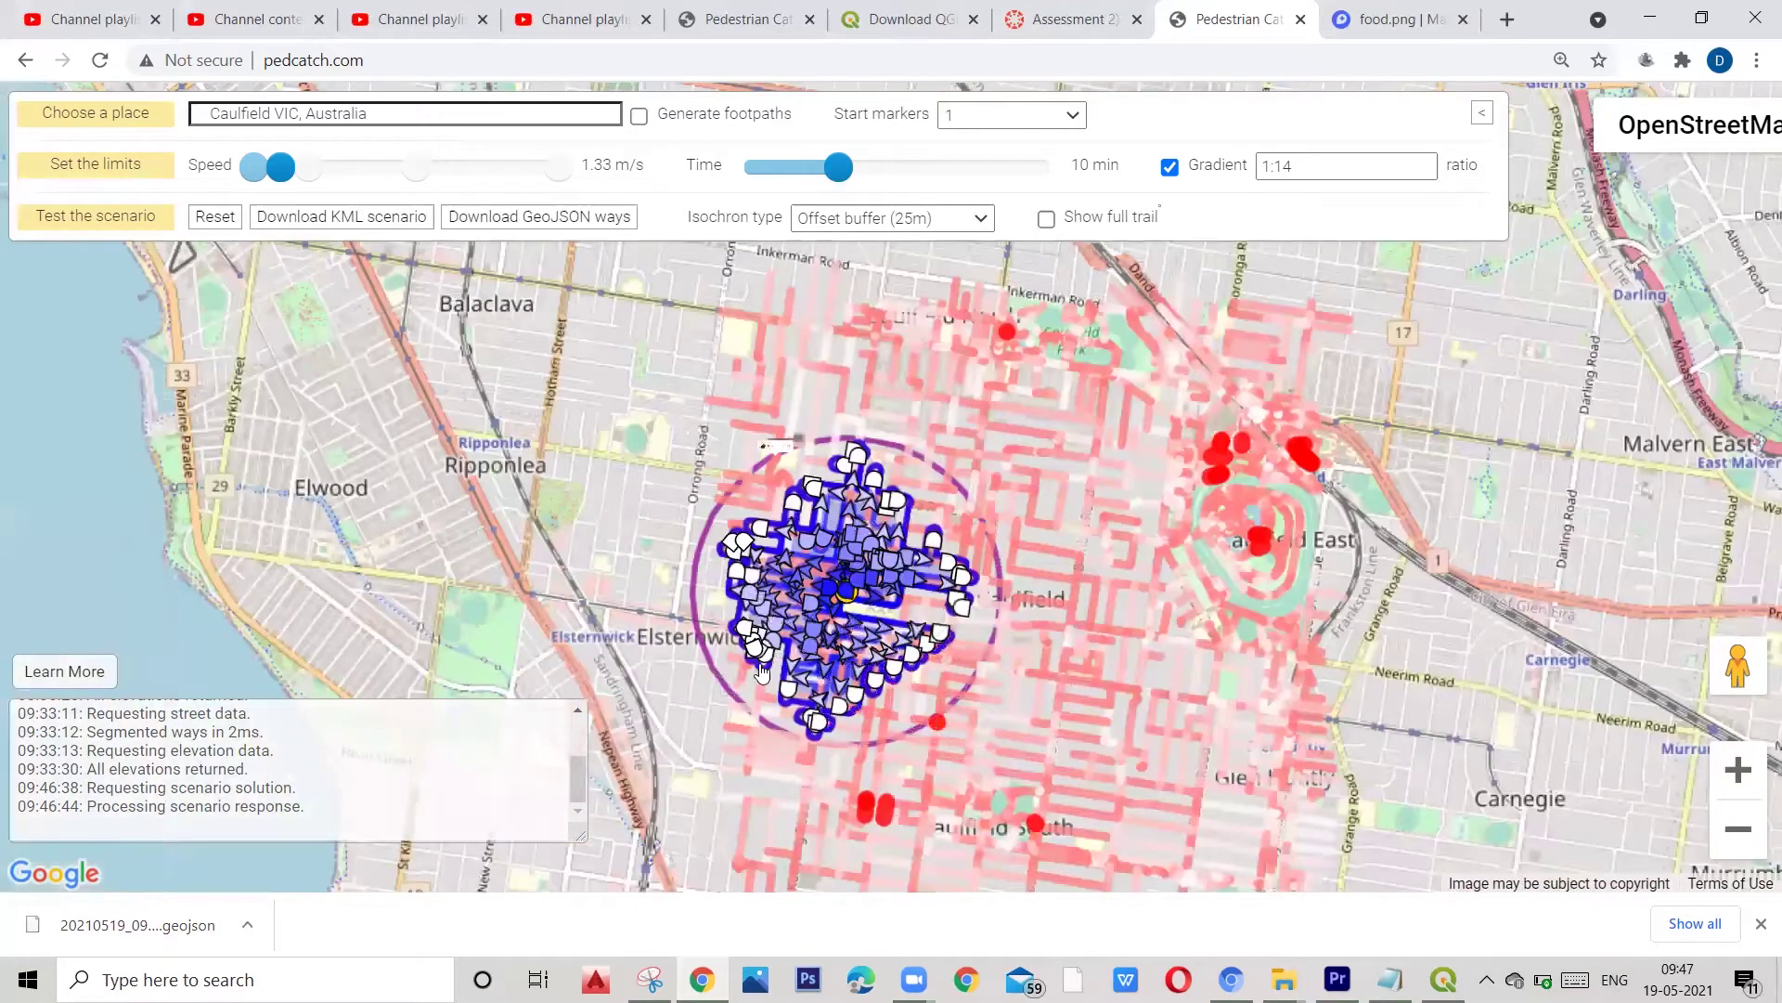
# Step: Download the computed catchment scenario as a KML file
pyautogui.click(326, 219)
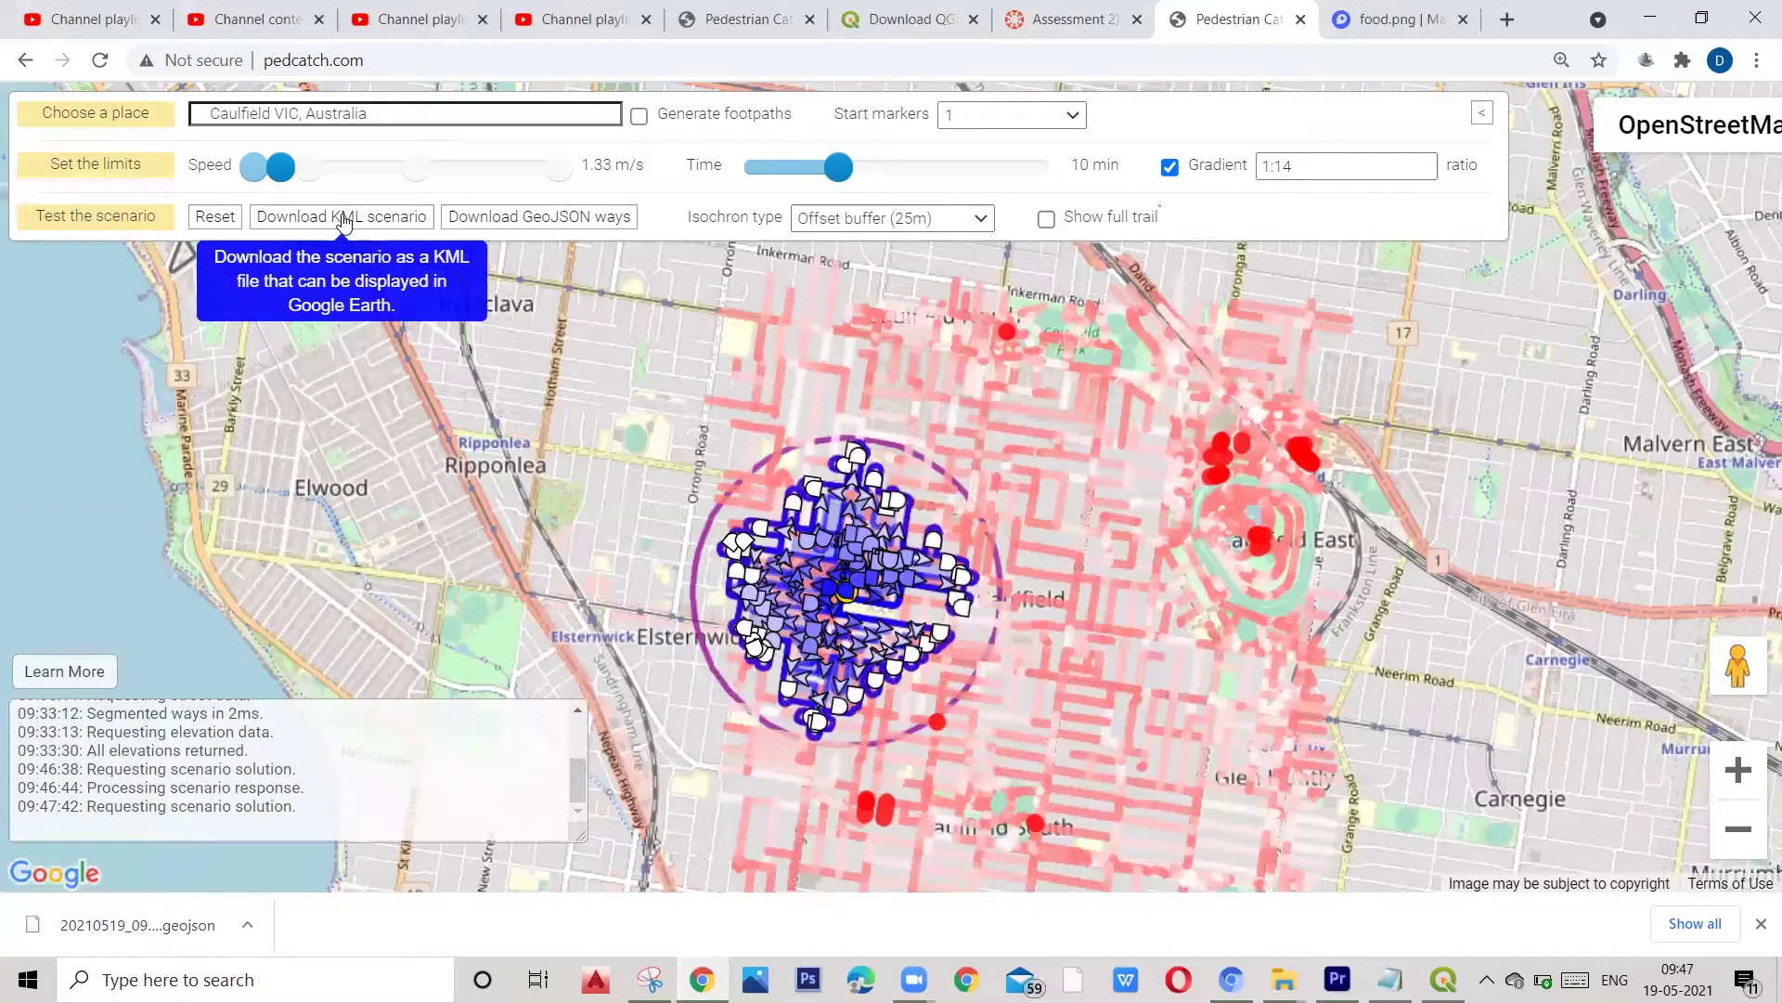
# Step: Try again to download the Caulfield scenario as KML
pyautogui.click(343, 221)
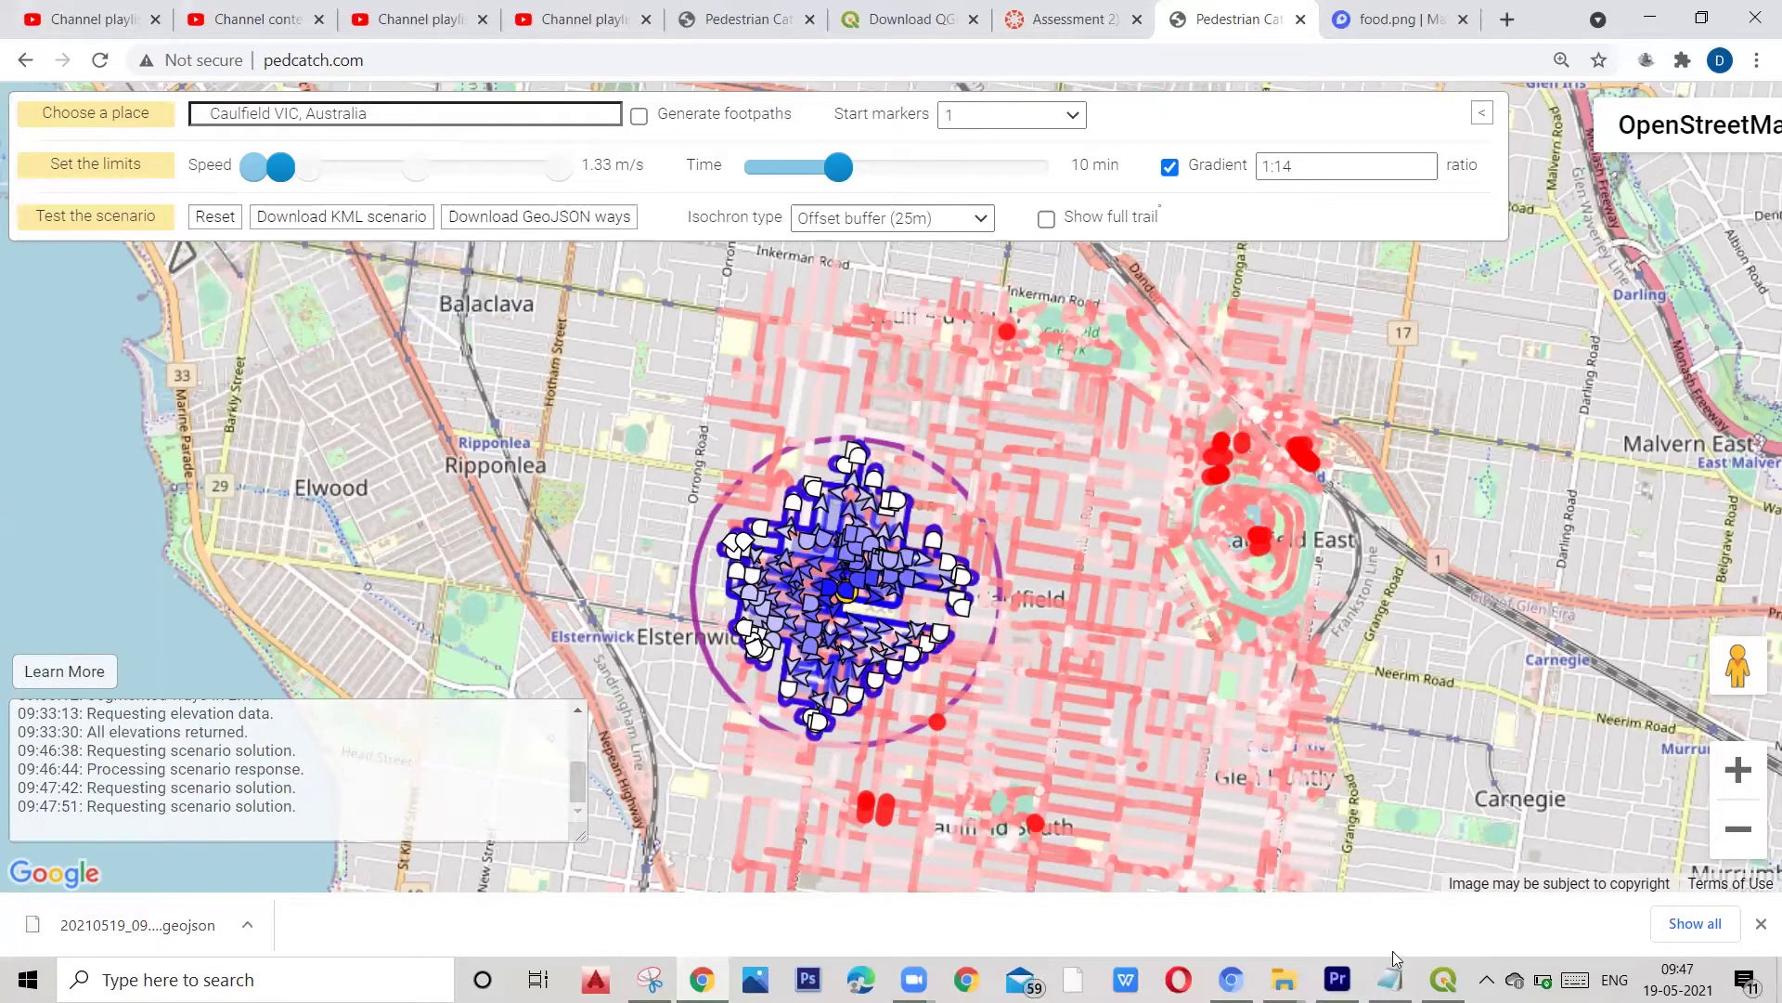
# Step: Switch to QGIS and start adding a vector layer to the project with the food.png map
pyautogui.moveTo(1443, 978)
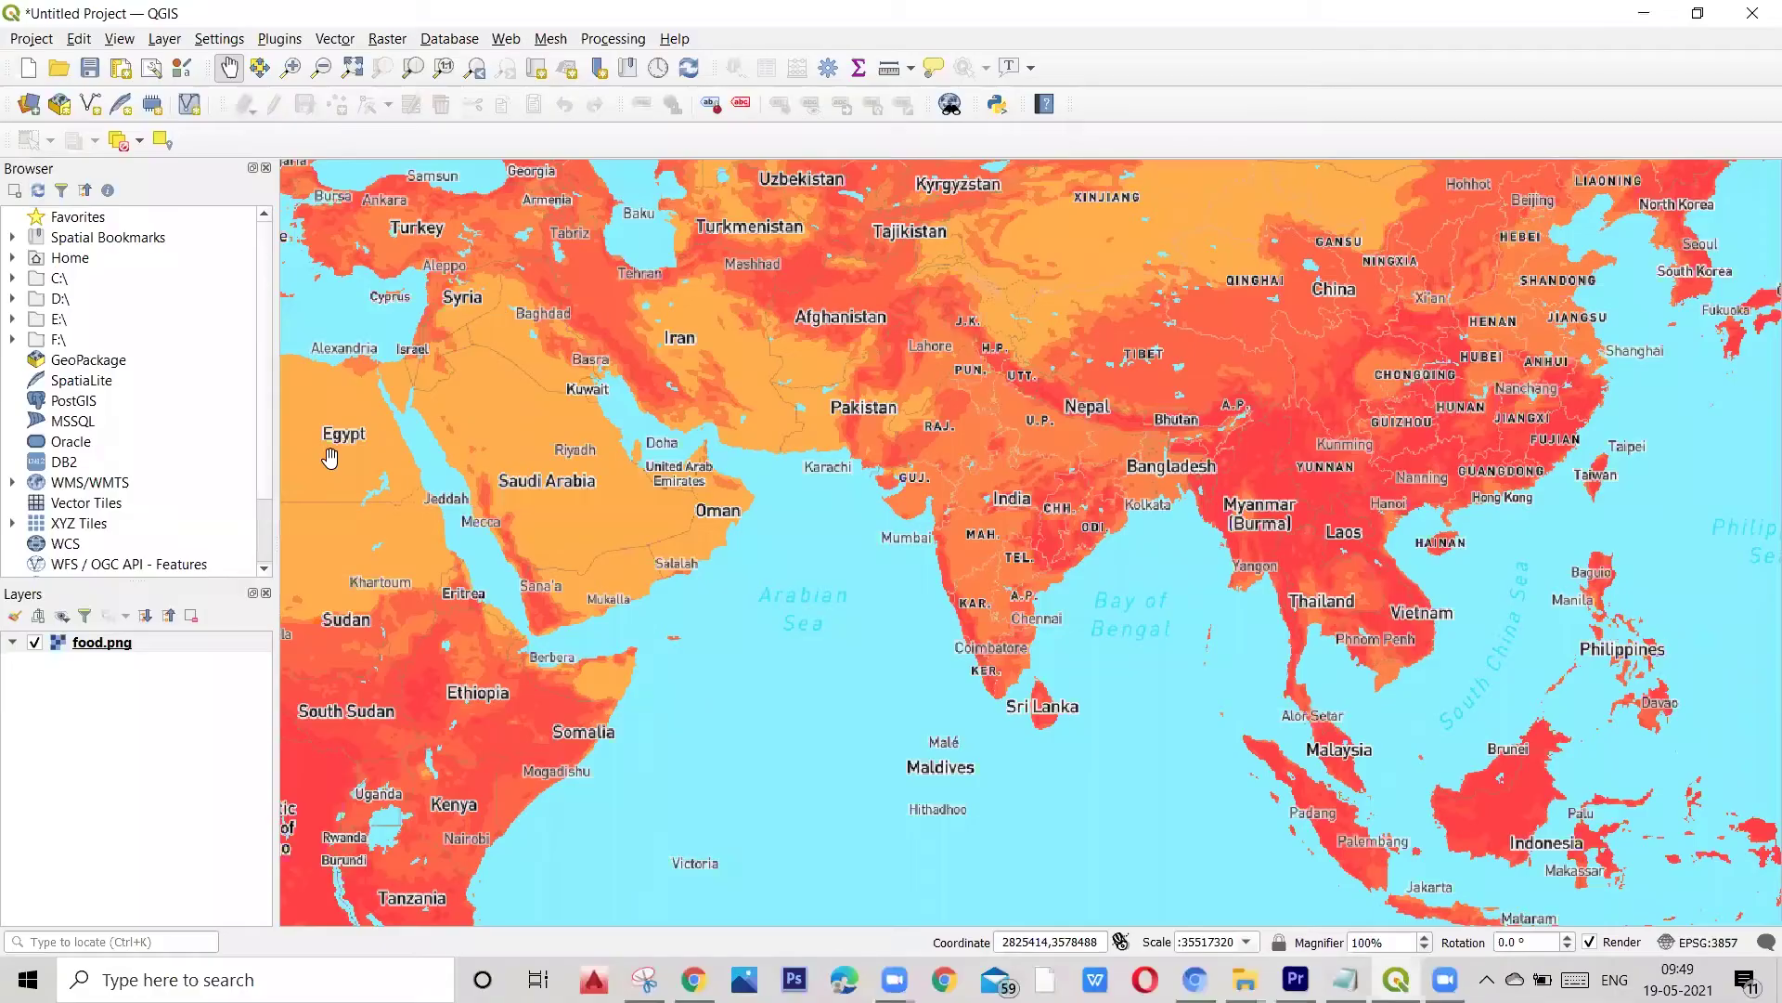
pyautogui.scroll(-1, 713, 516)
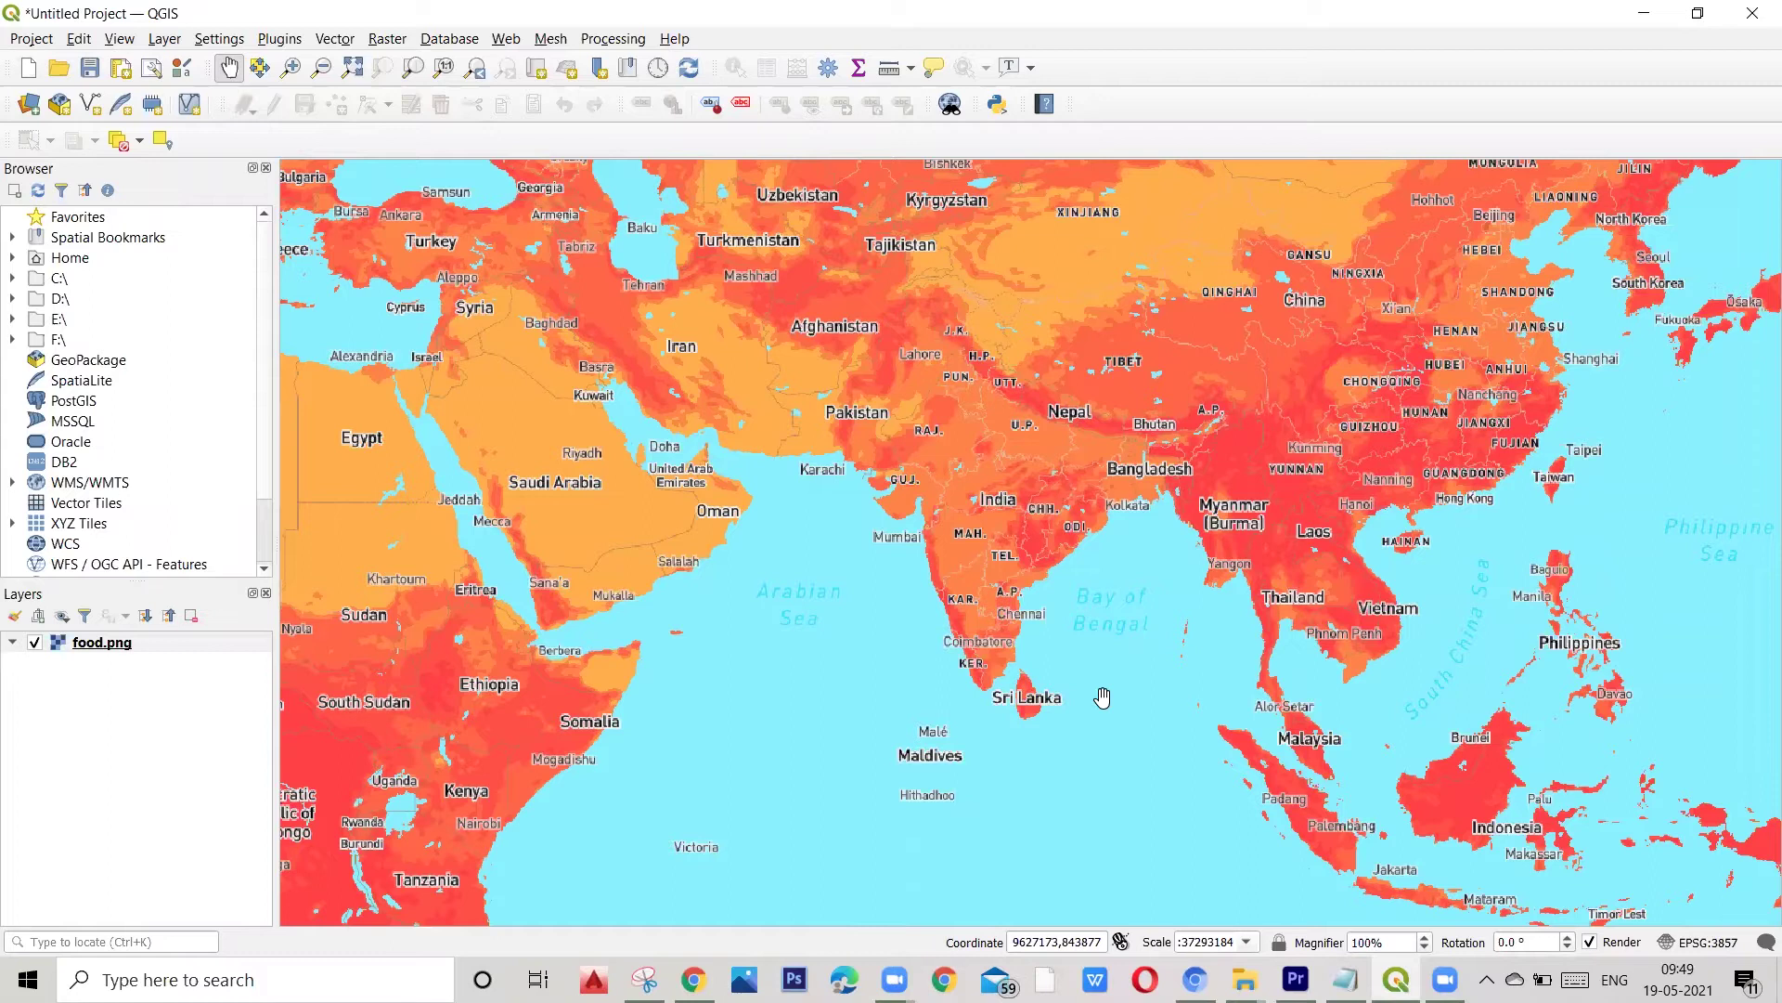
pyautogui.scroll(1, 1030, 702)
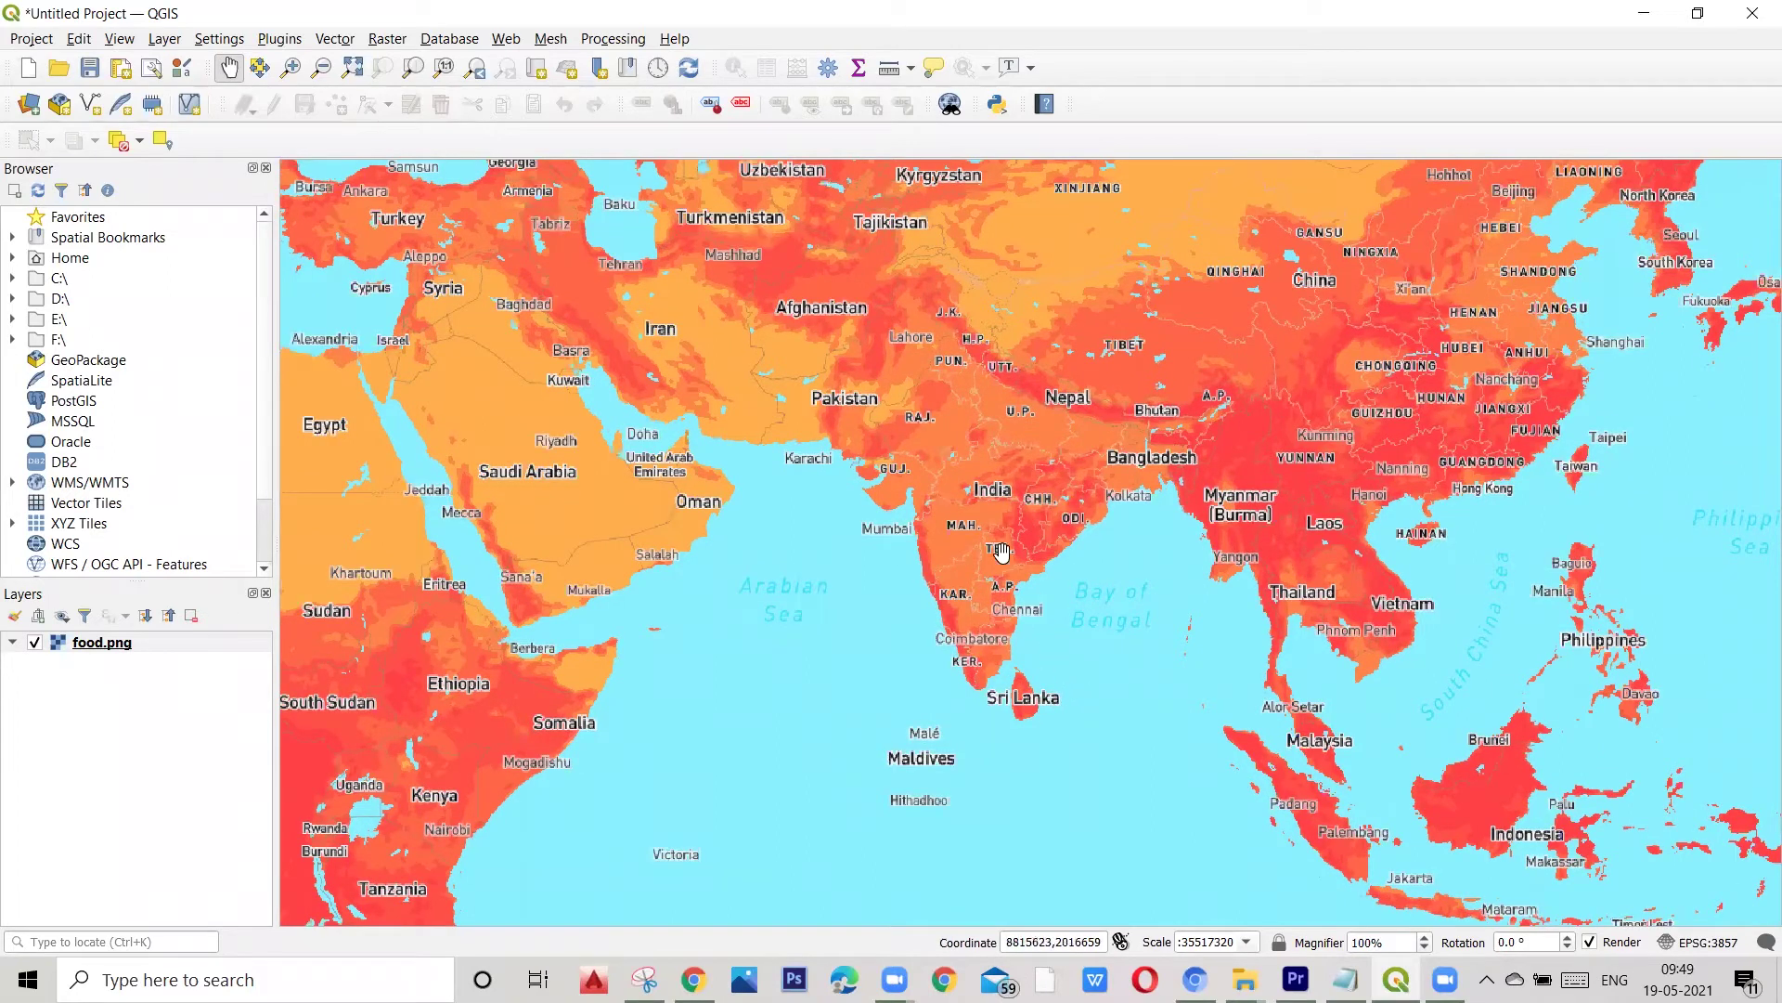
pyautogui.scroll(-1, 1006, 582)
pyautogui.scroll(-1, 887, 494)
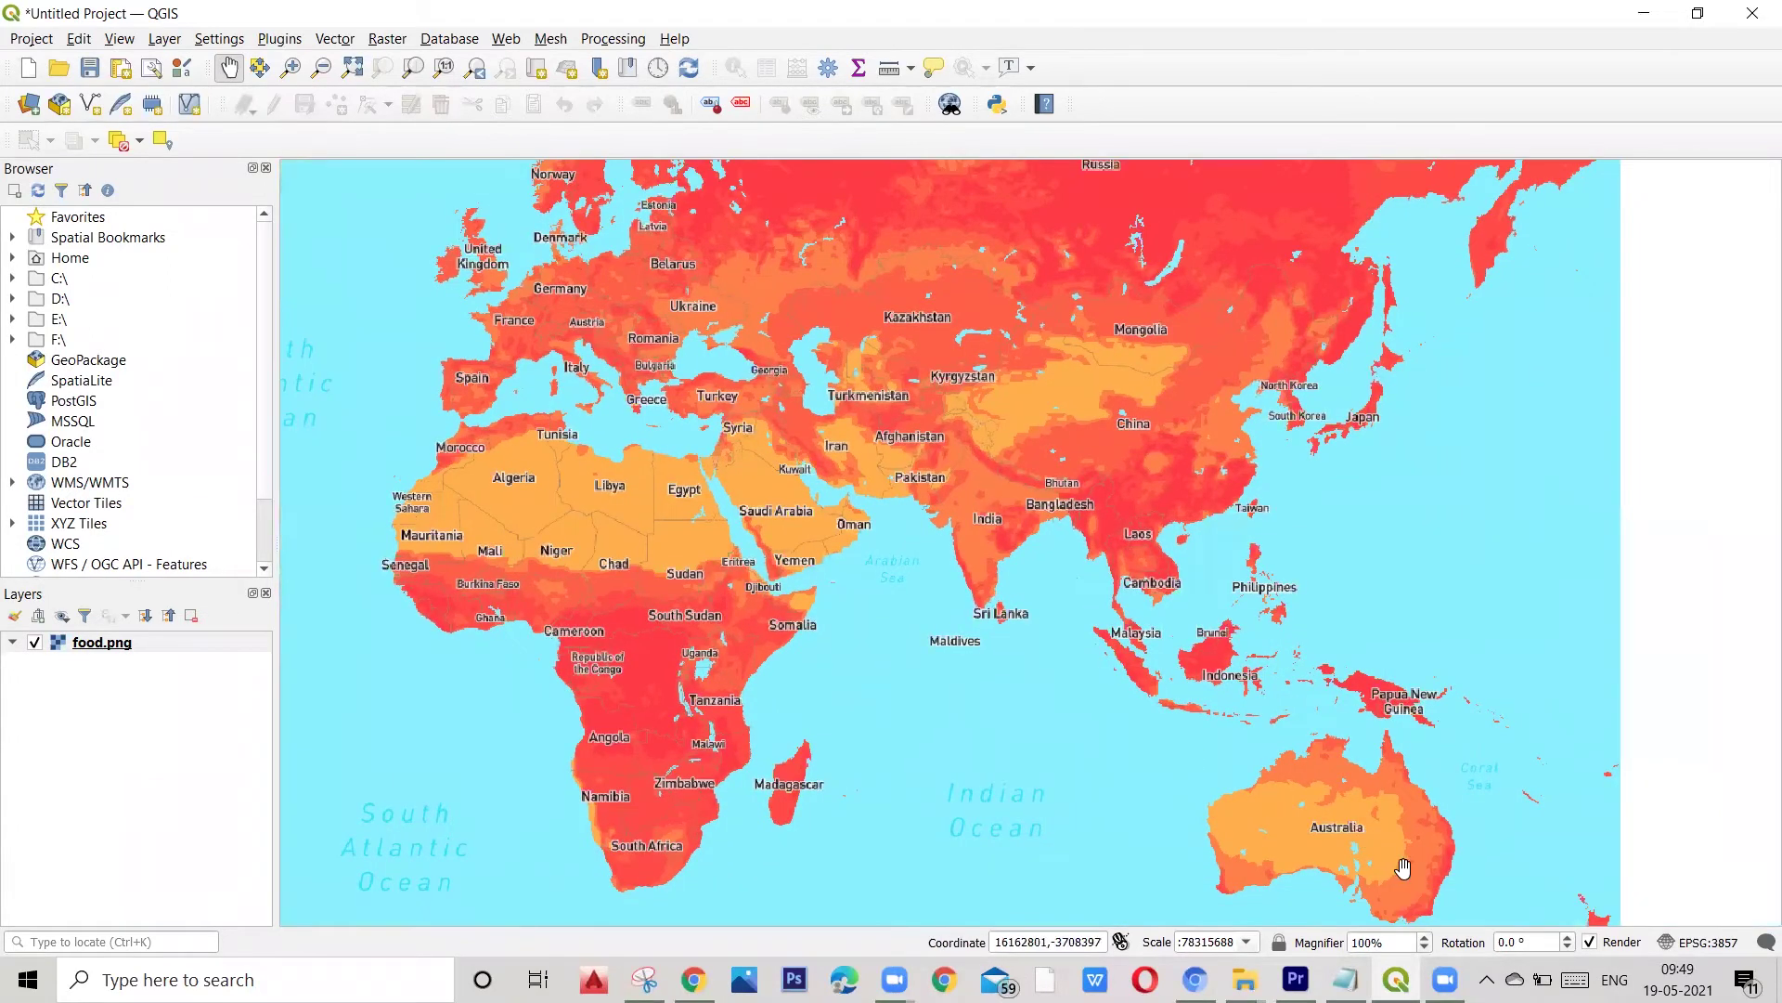
pyautogui.click(122, 42)
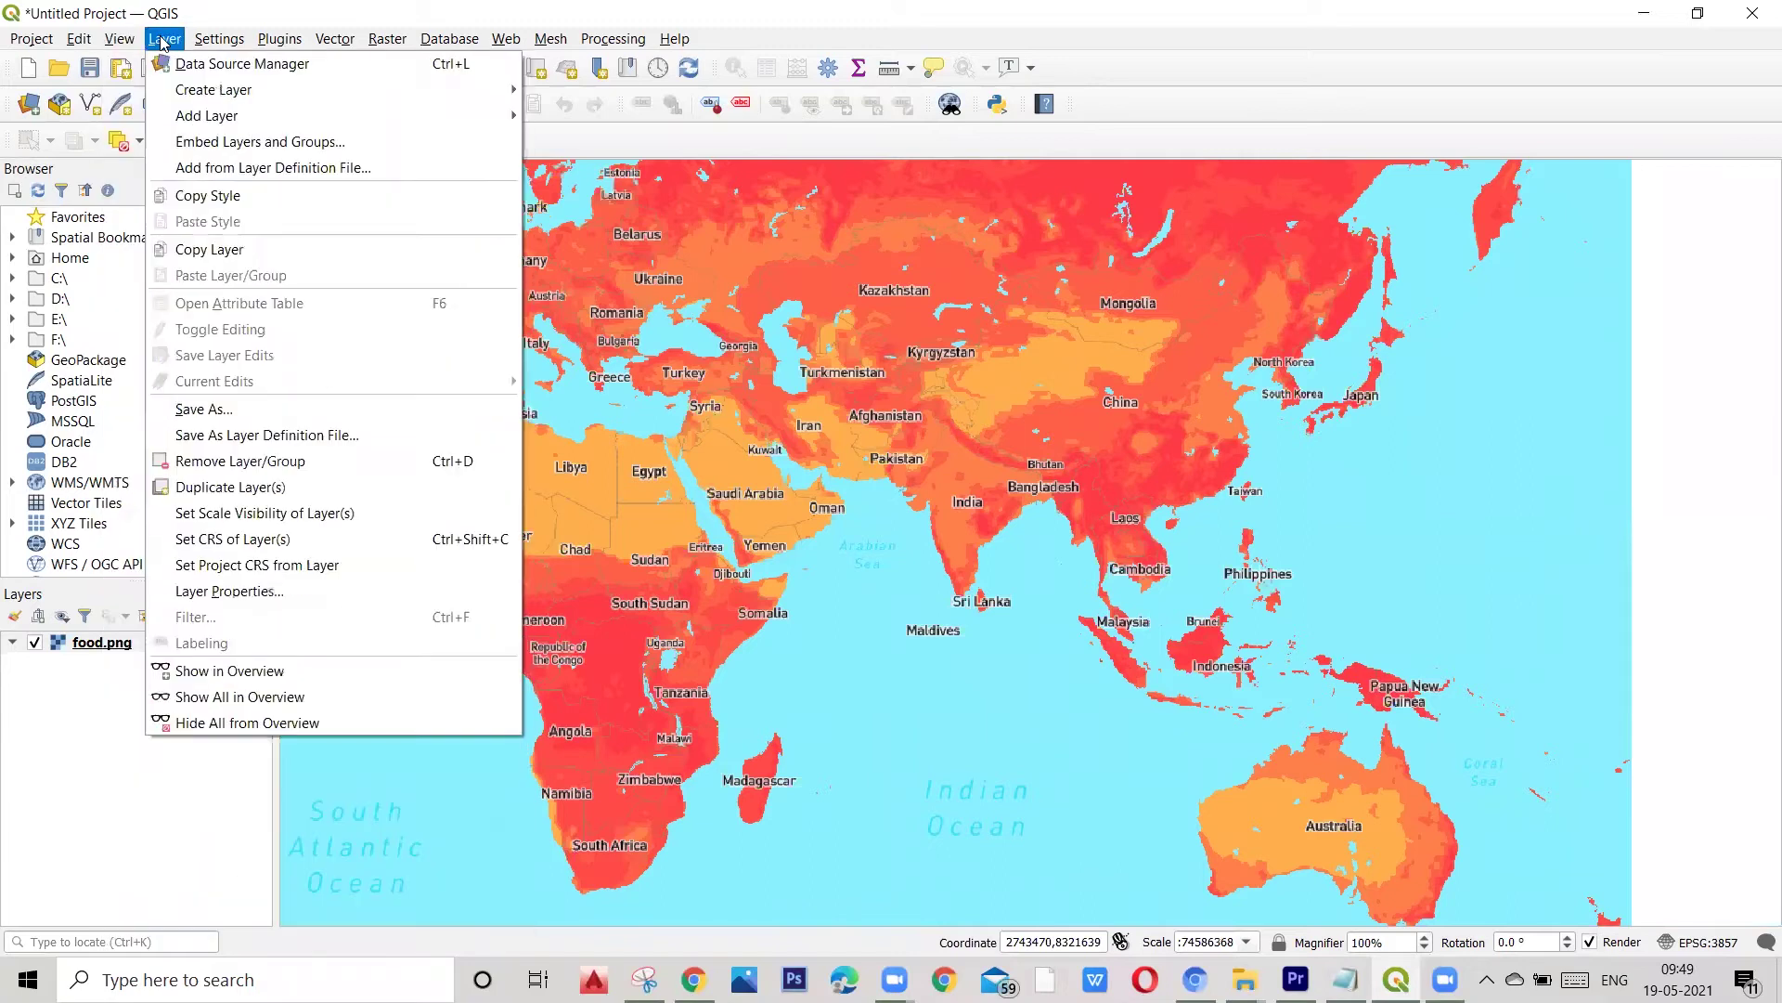
pyautogui.moveTo(190, 115)
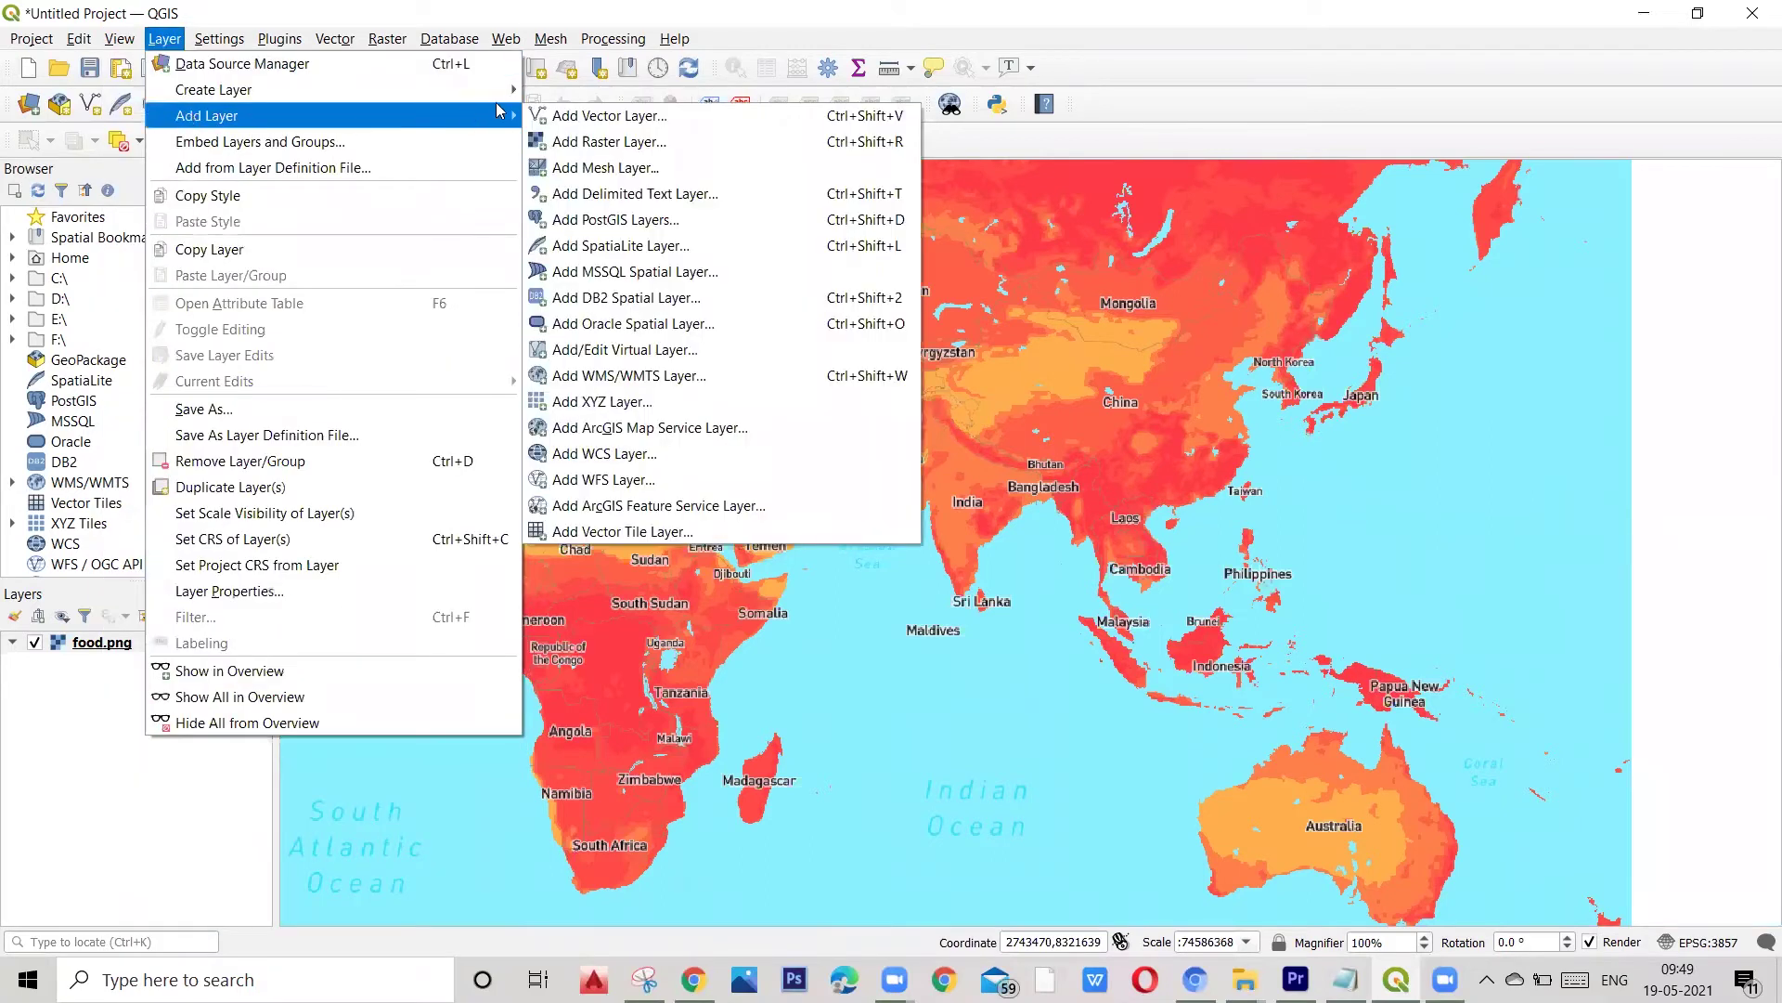
pyautogui.click(561, 119)
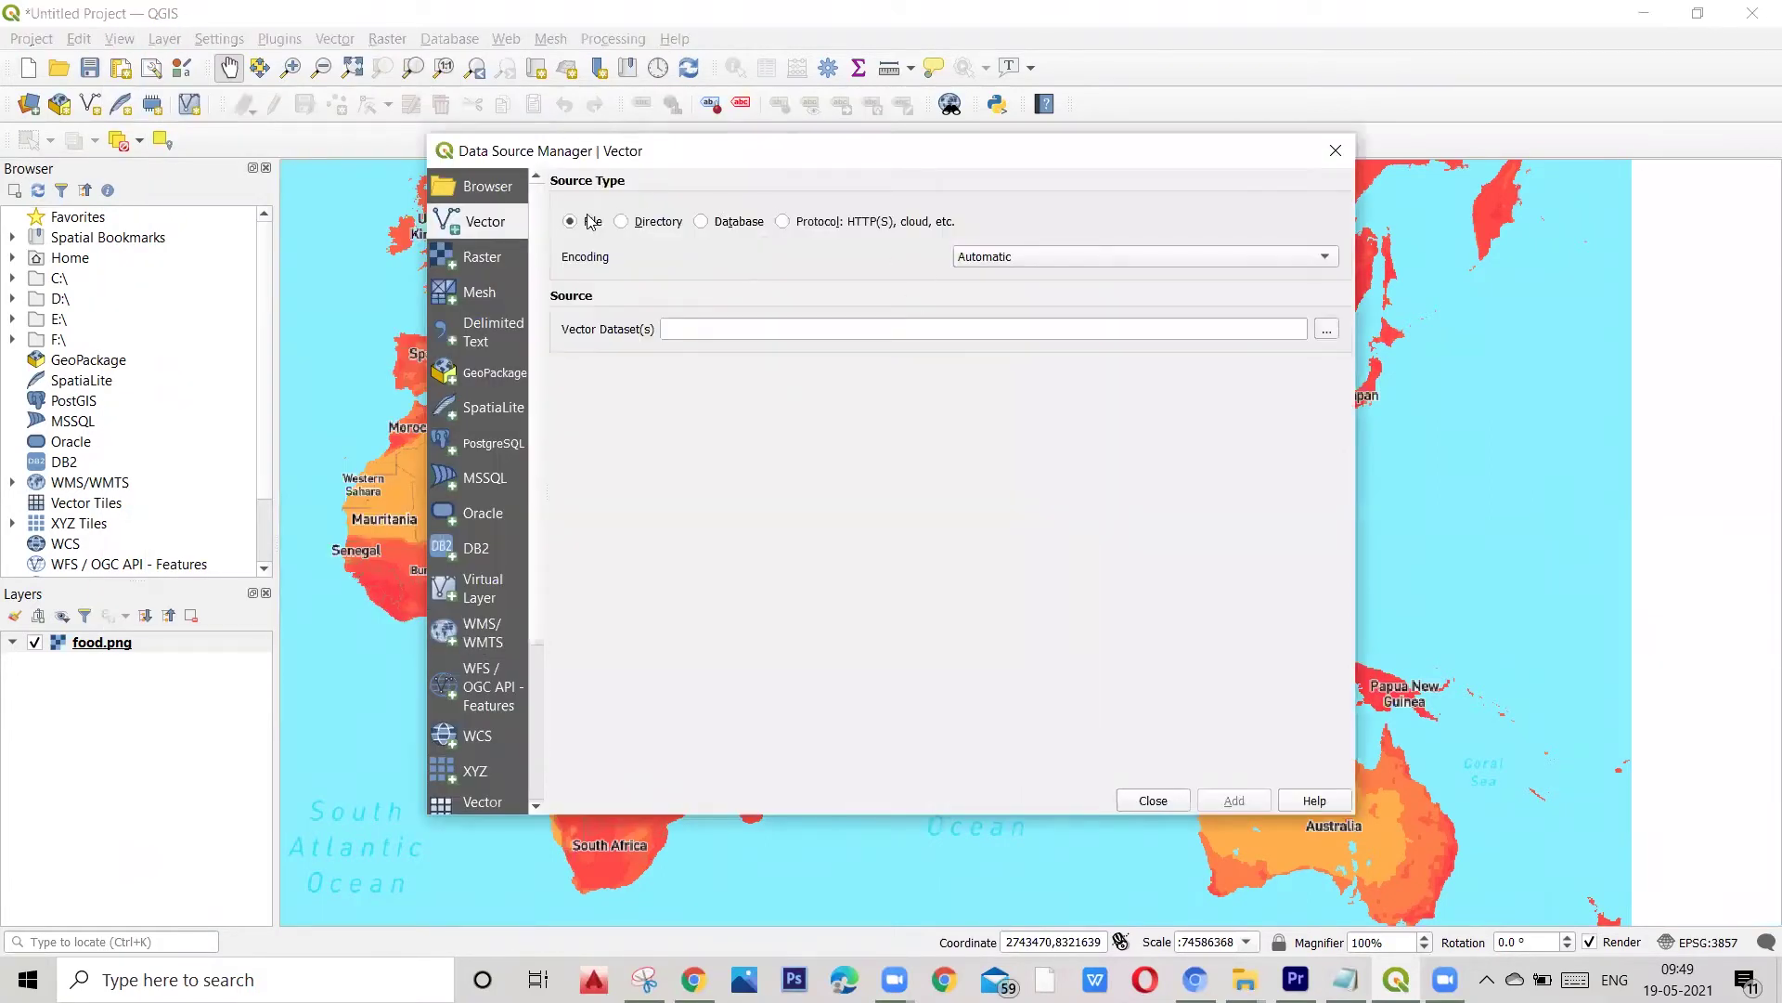
# Step: Add 20210519_094559_pedcatch.geojson from the Downloads folder to the project as a vector layer
pyautogui.click(1327, 332)
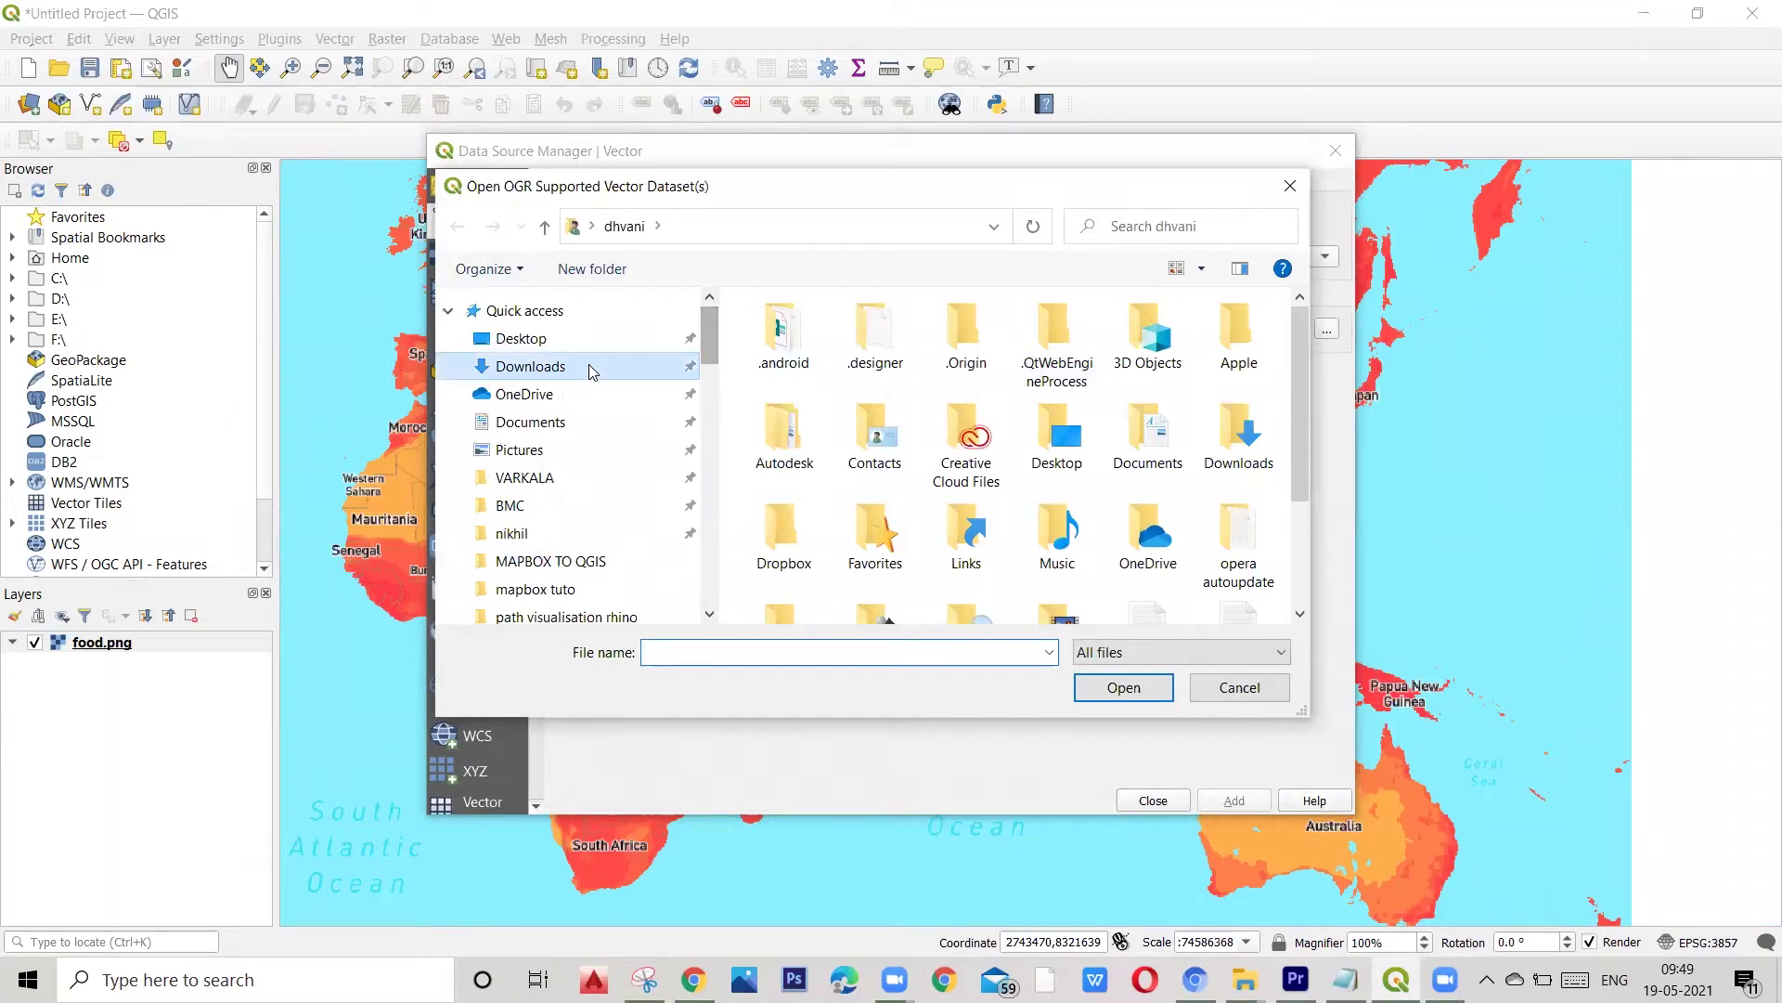
pyautogui.click(588, 367)
pyautogui.click(814, 416)
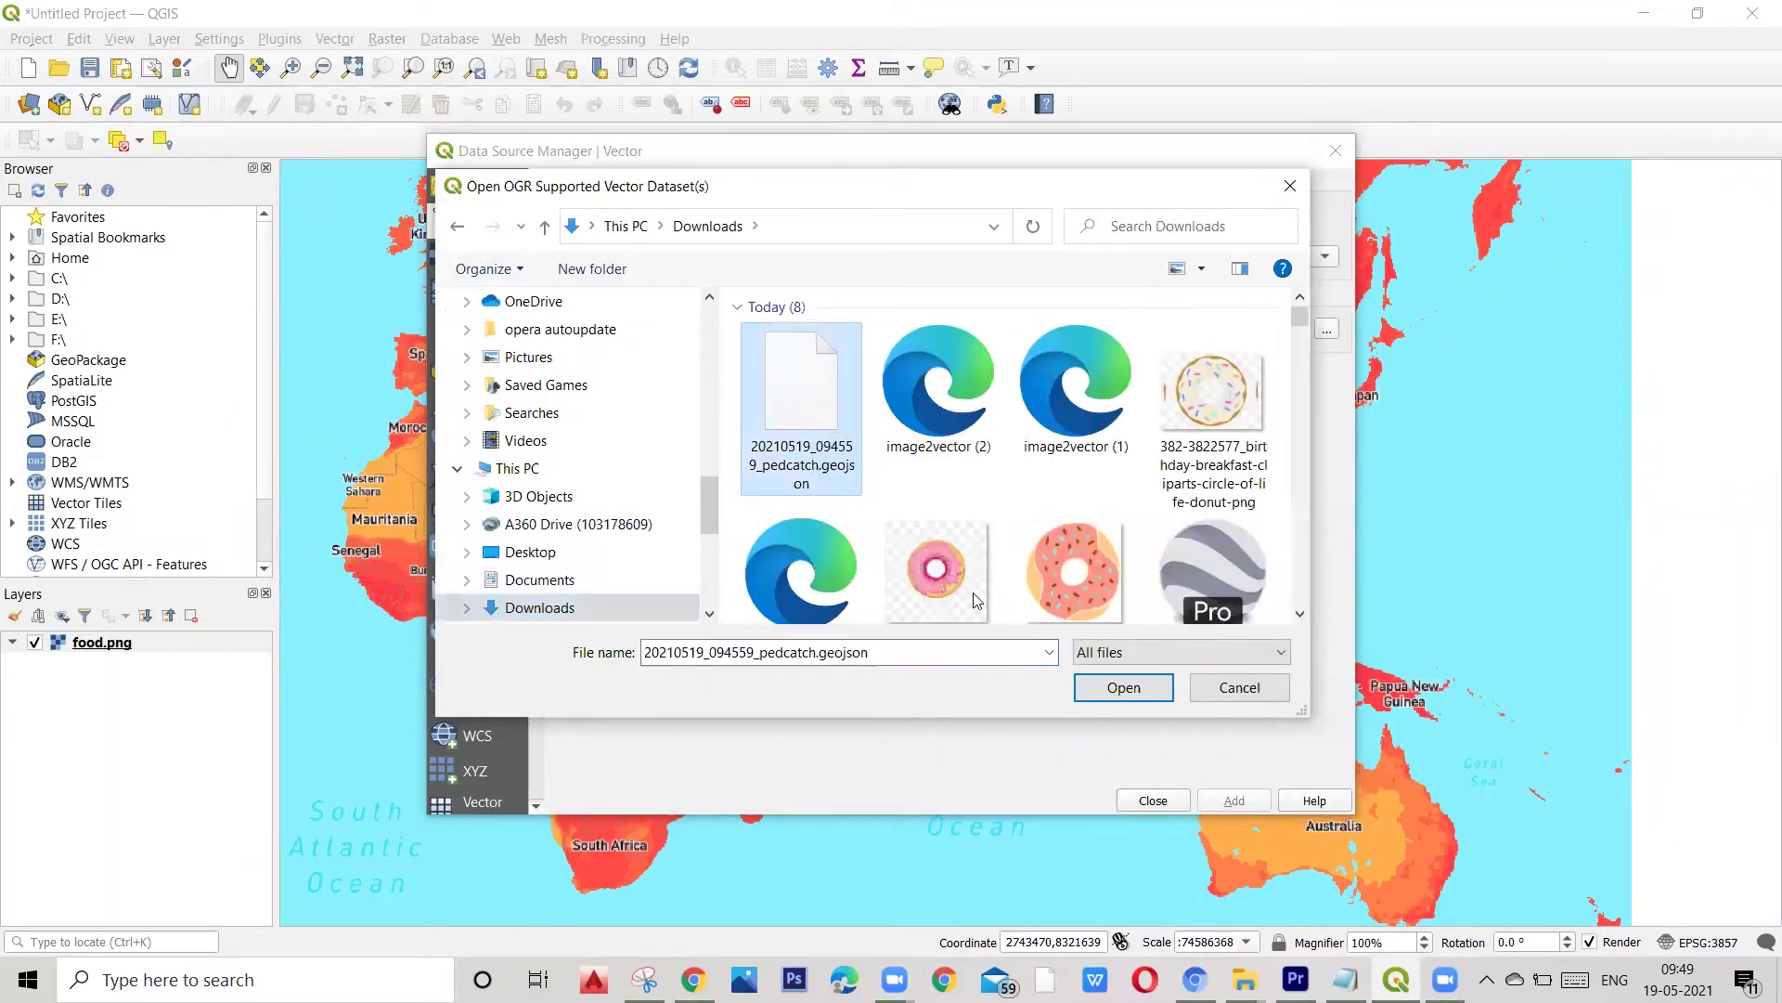
pyautogui.click(1124, 688)
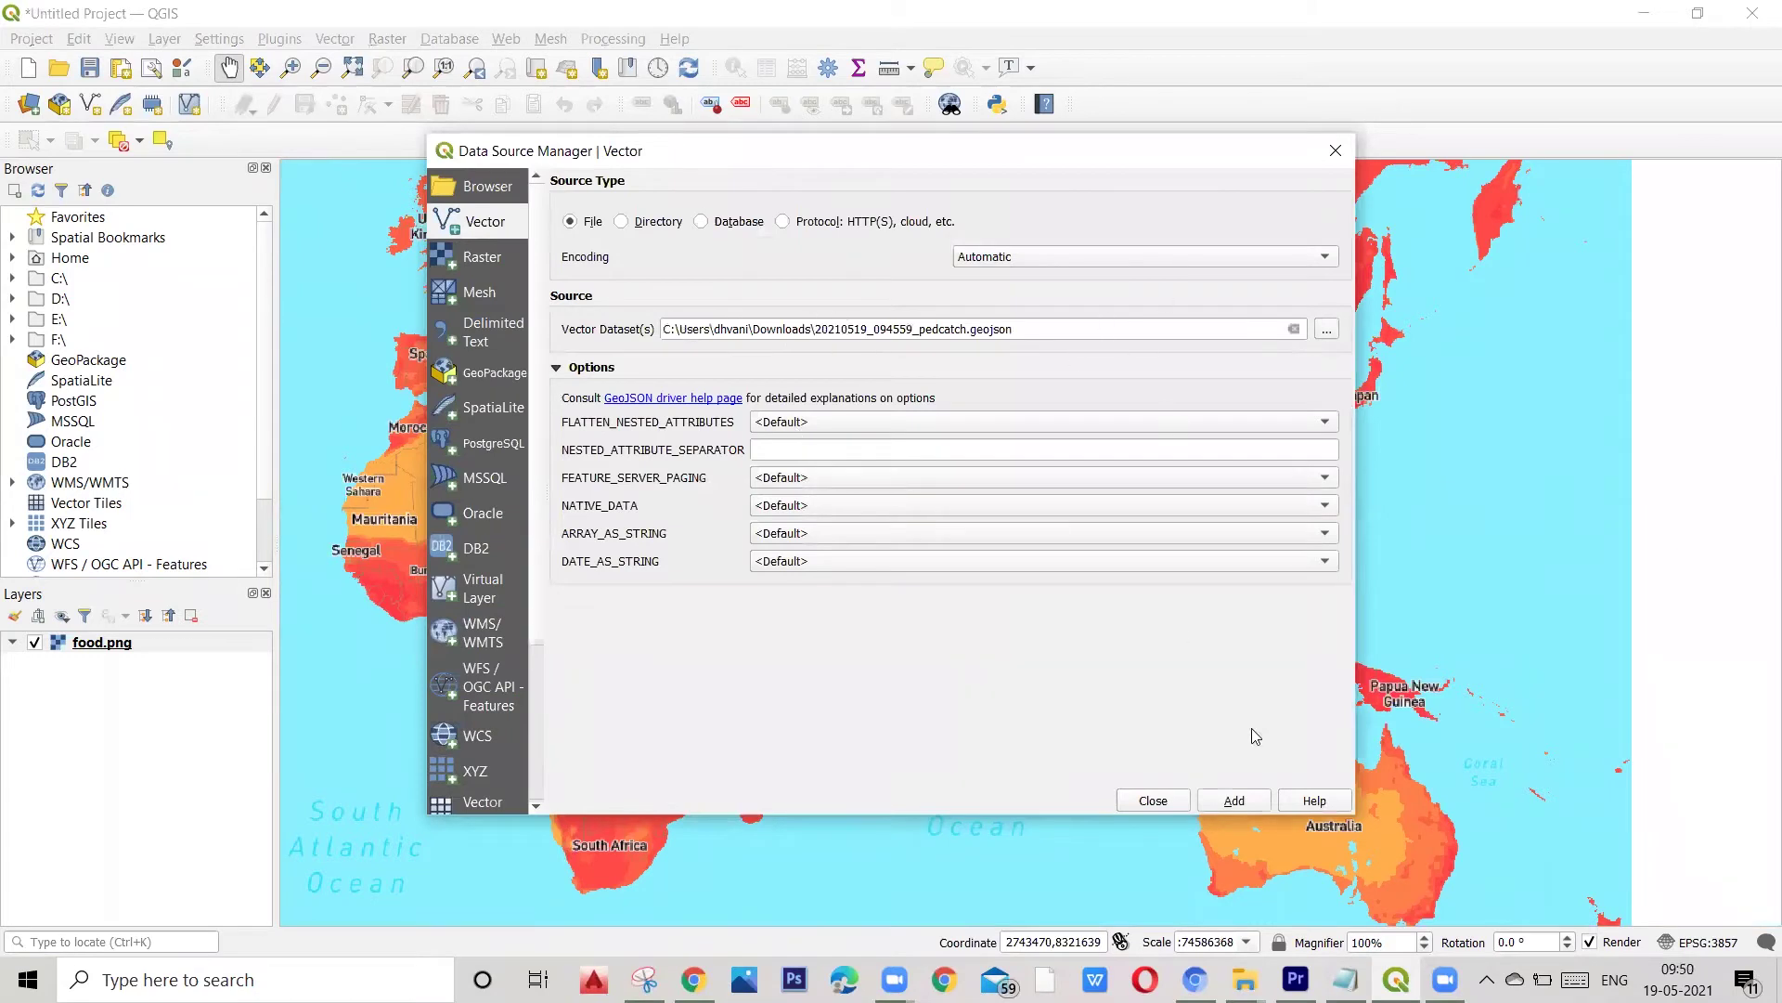
pyautogui.click(1235, 801)
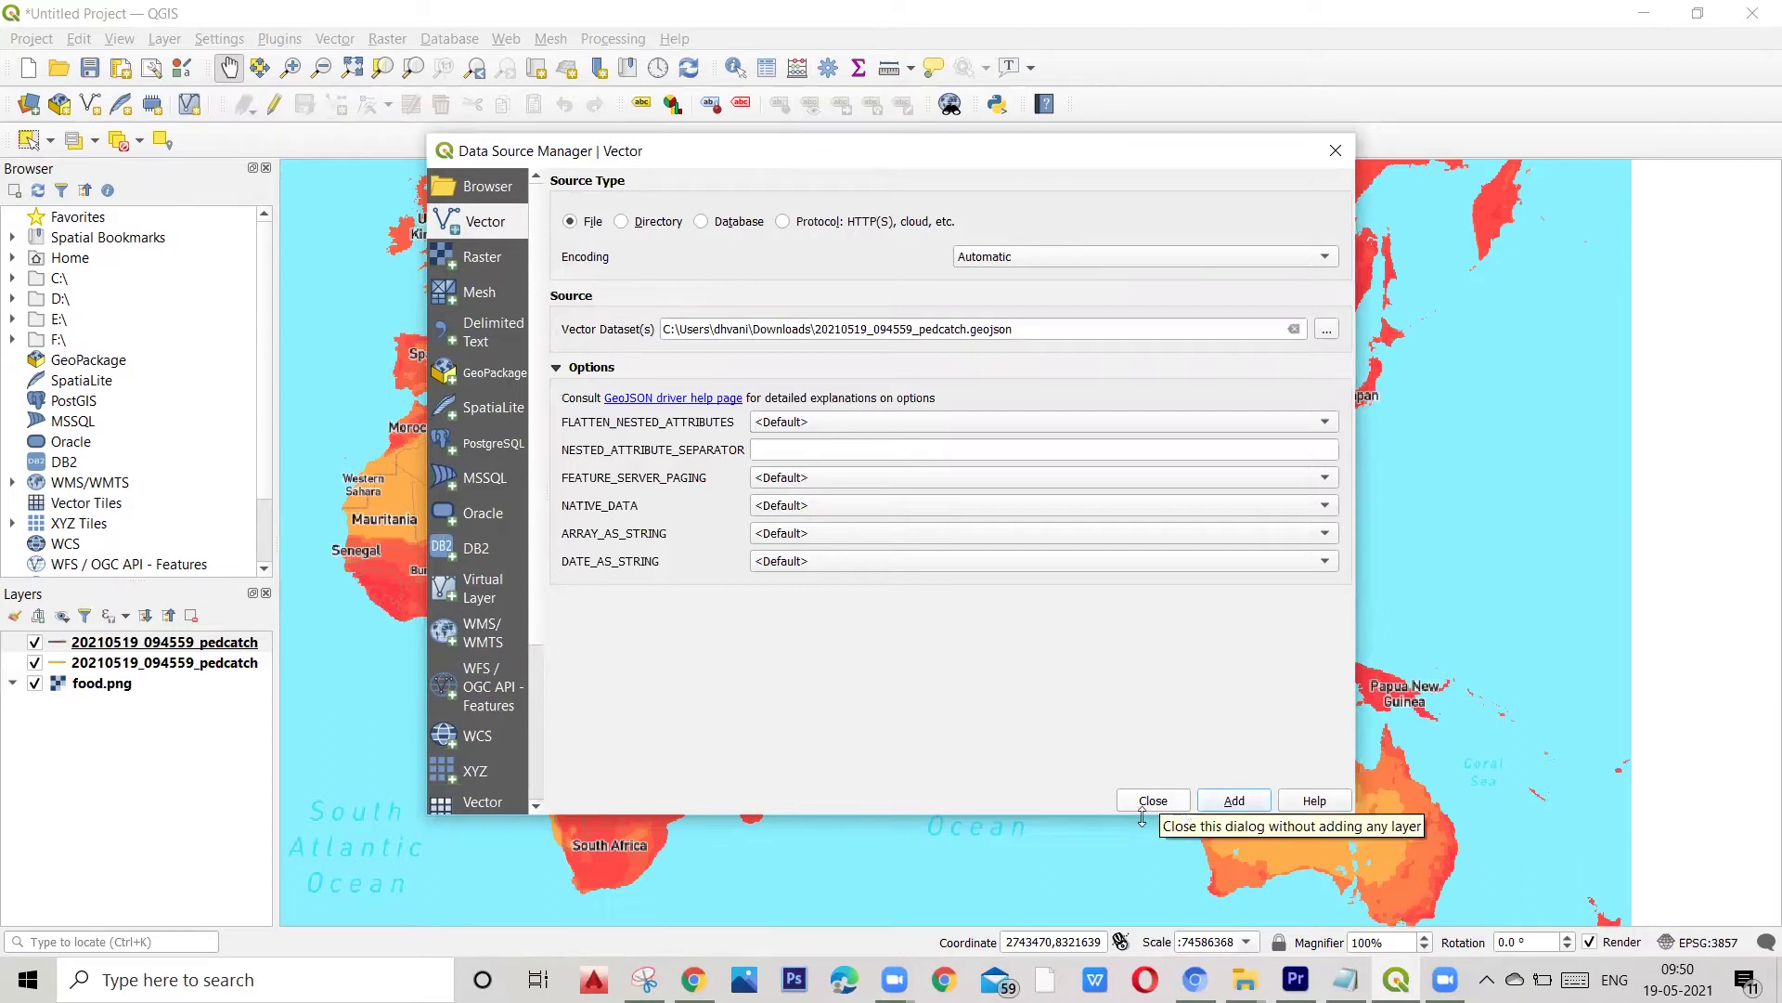
pyautogui.click(1170, 800)
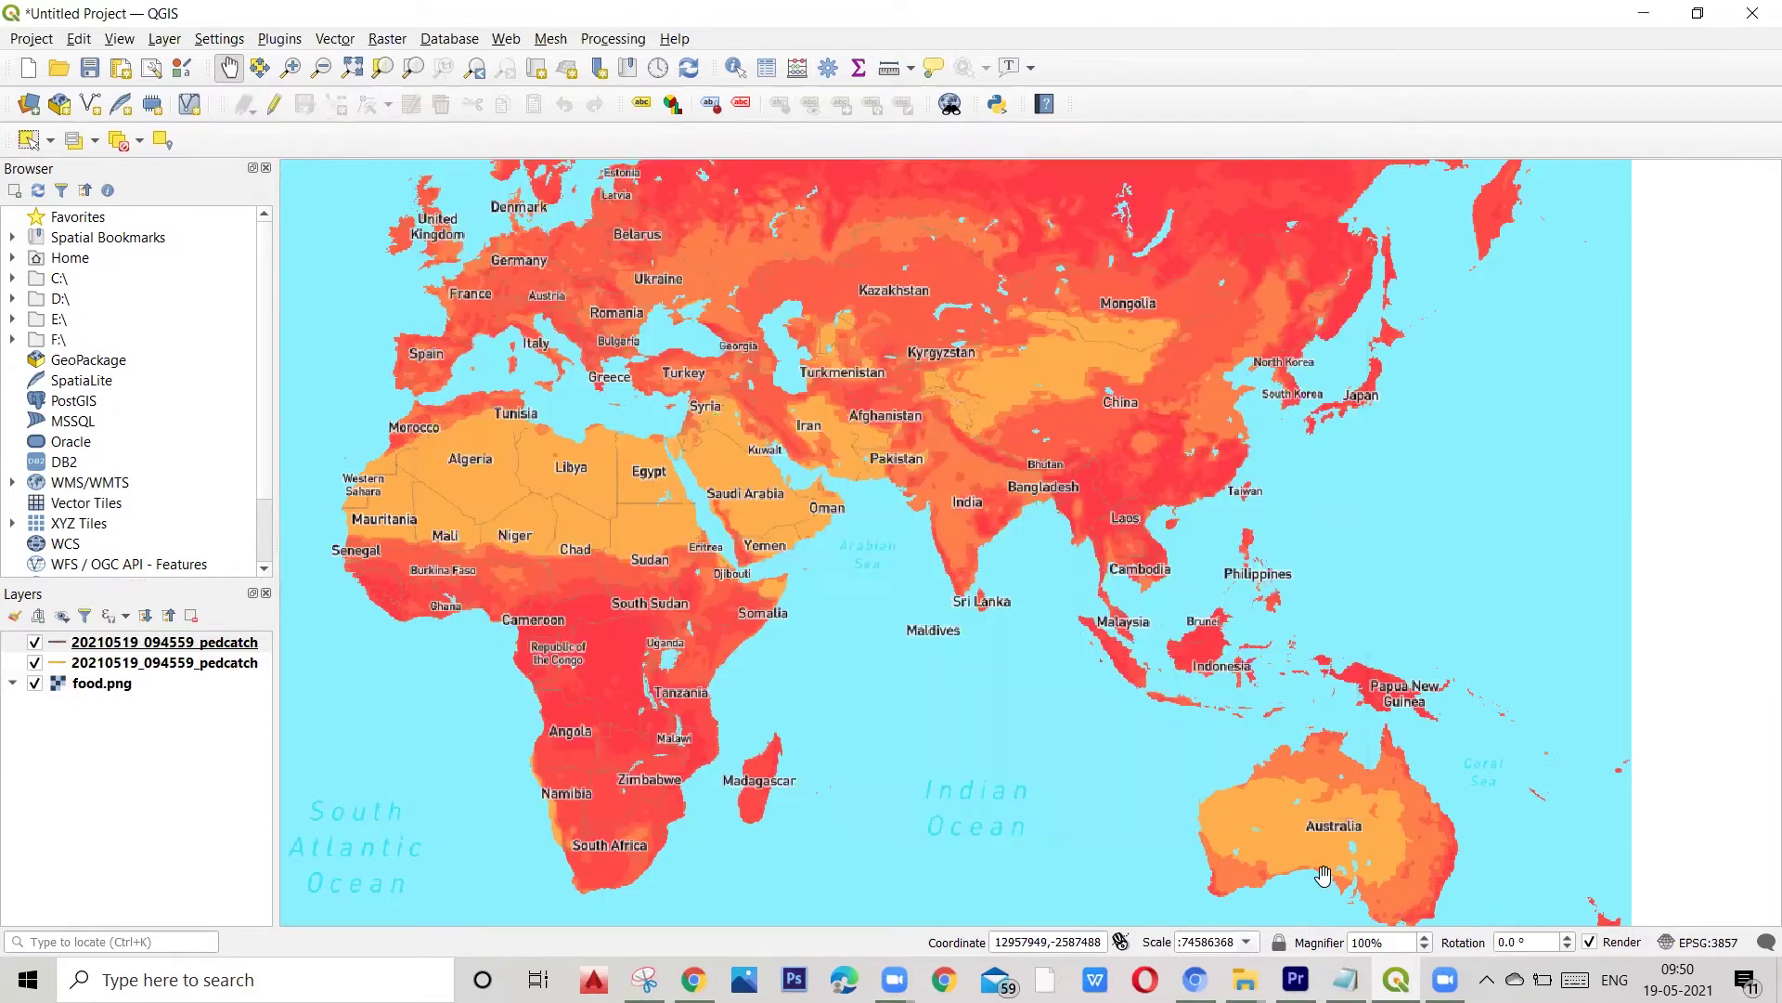
# Step: Locate the imported pedcatch street network on the map, south-east of central Melbourne
pyautogui.scroll(1, 1374, 877)
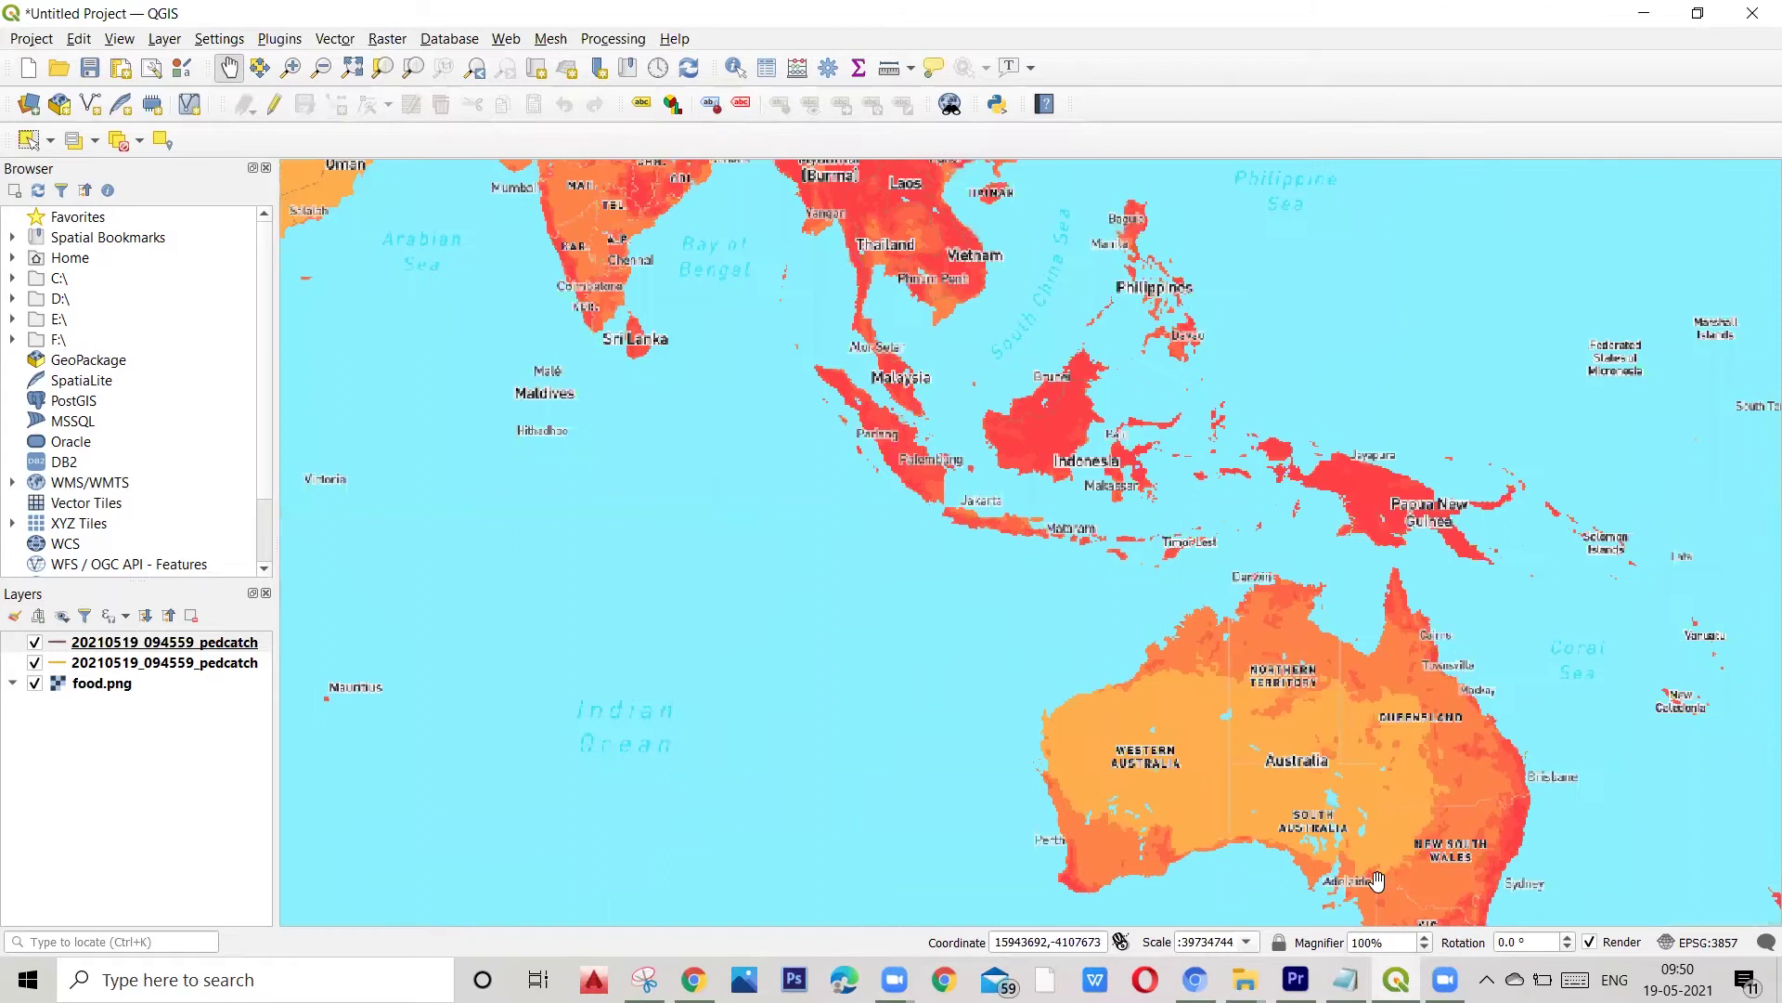
pyautogui.scroll(1, 1329, 829)
pyautogui.moveTo(1240, 644); pyautogui.dragTo(1096, 341)
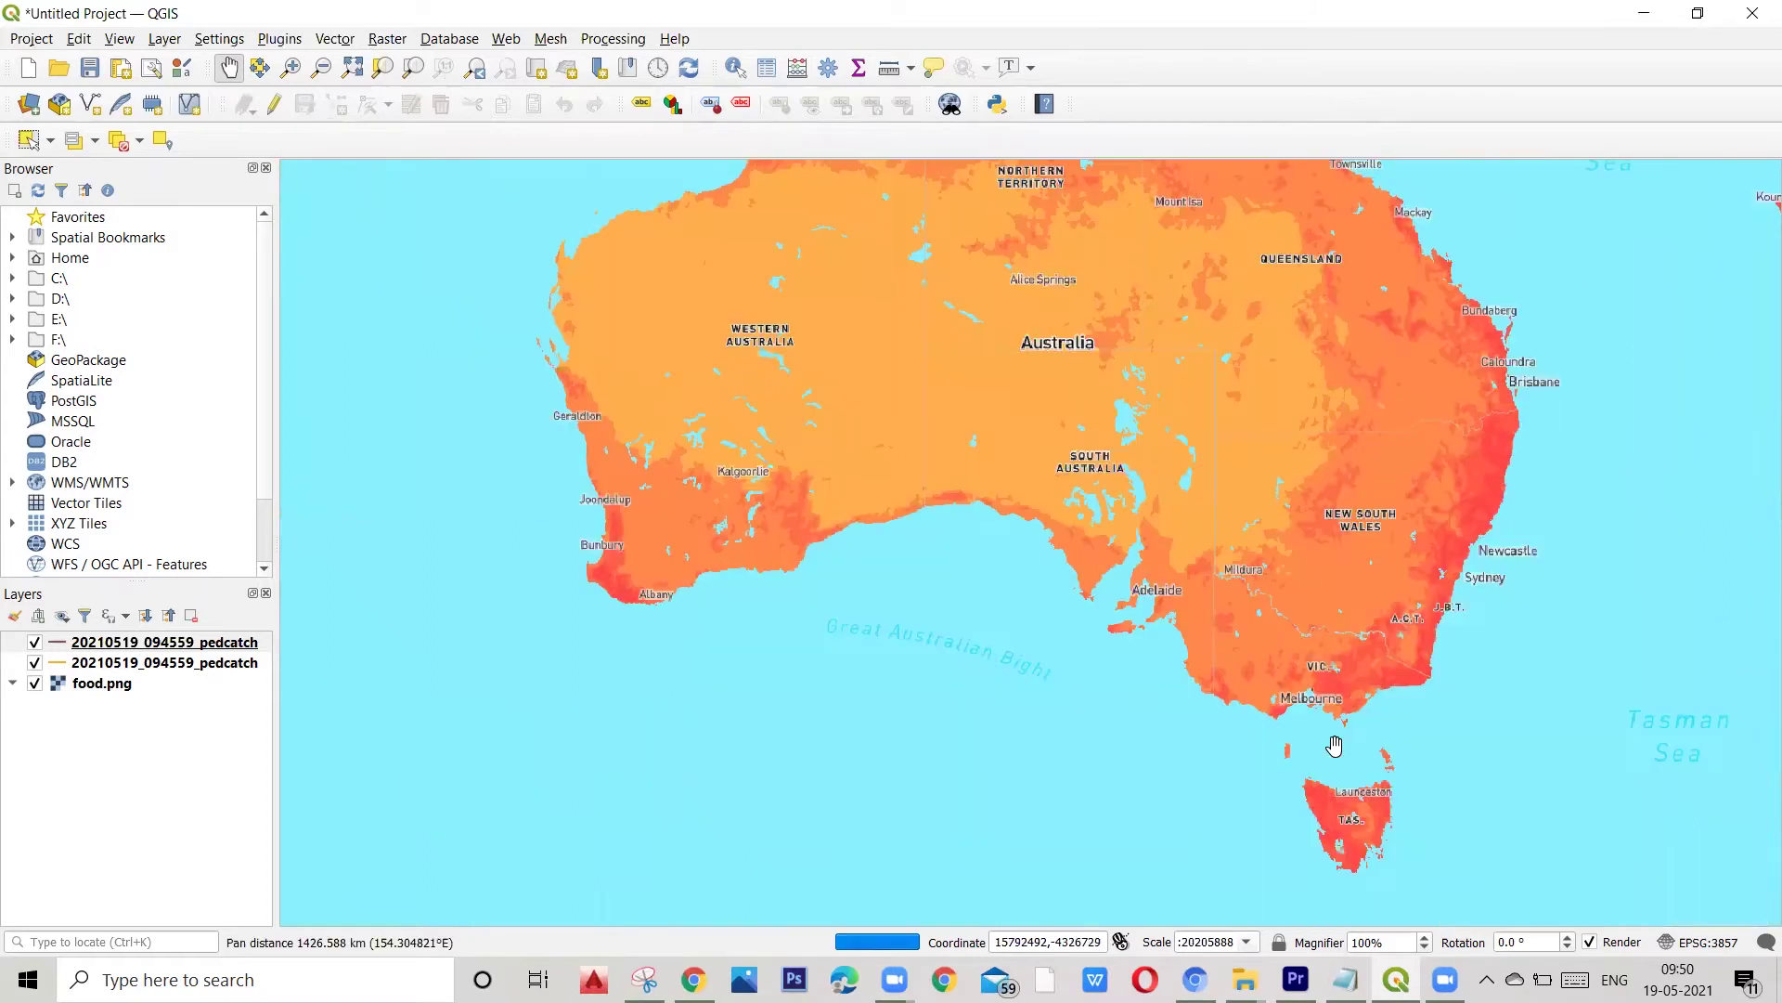
pyautogui.scroll(2, 1328, 704)
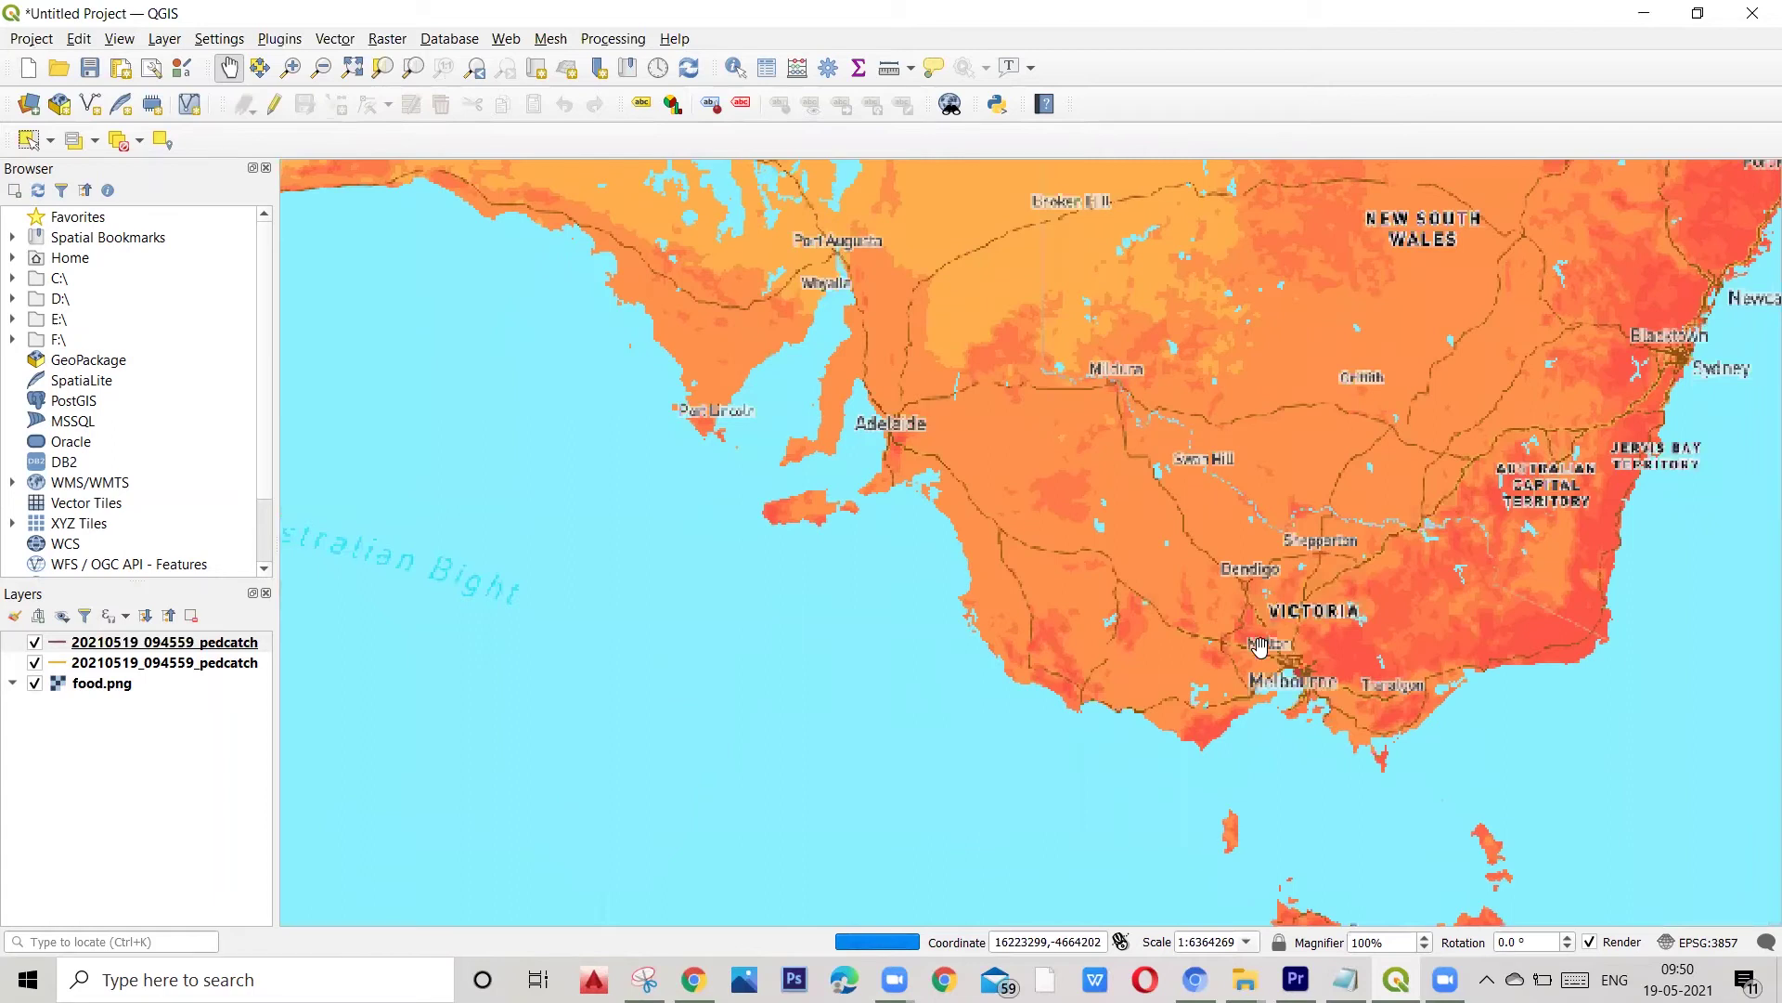
pyautogui.scroll(2, 1270, 637)
pyautogui.scroll(1, 1272, 635)
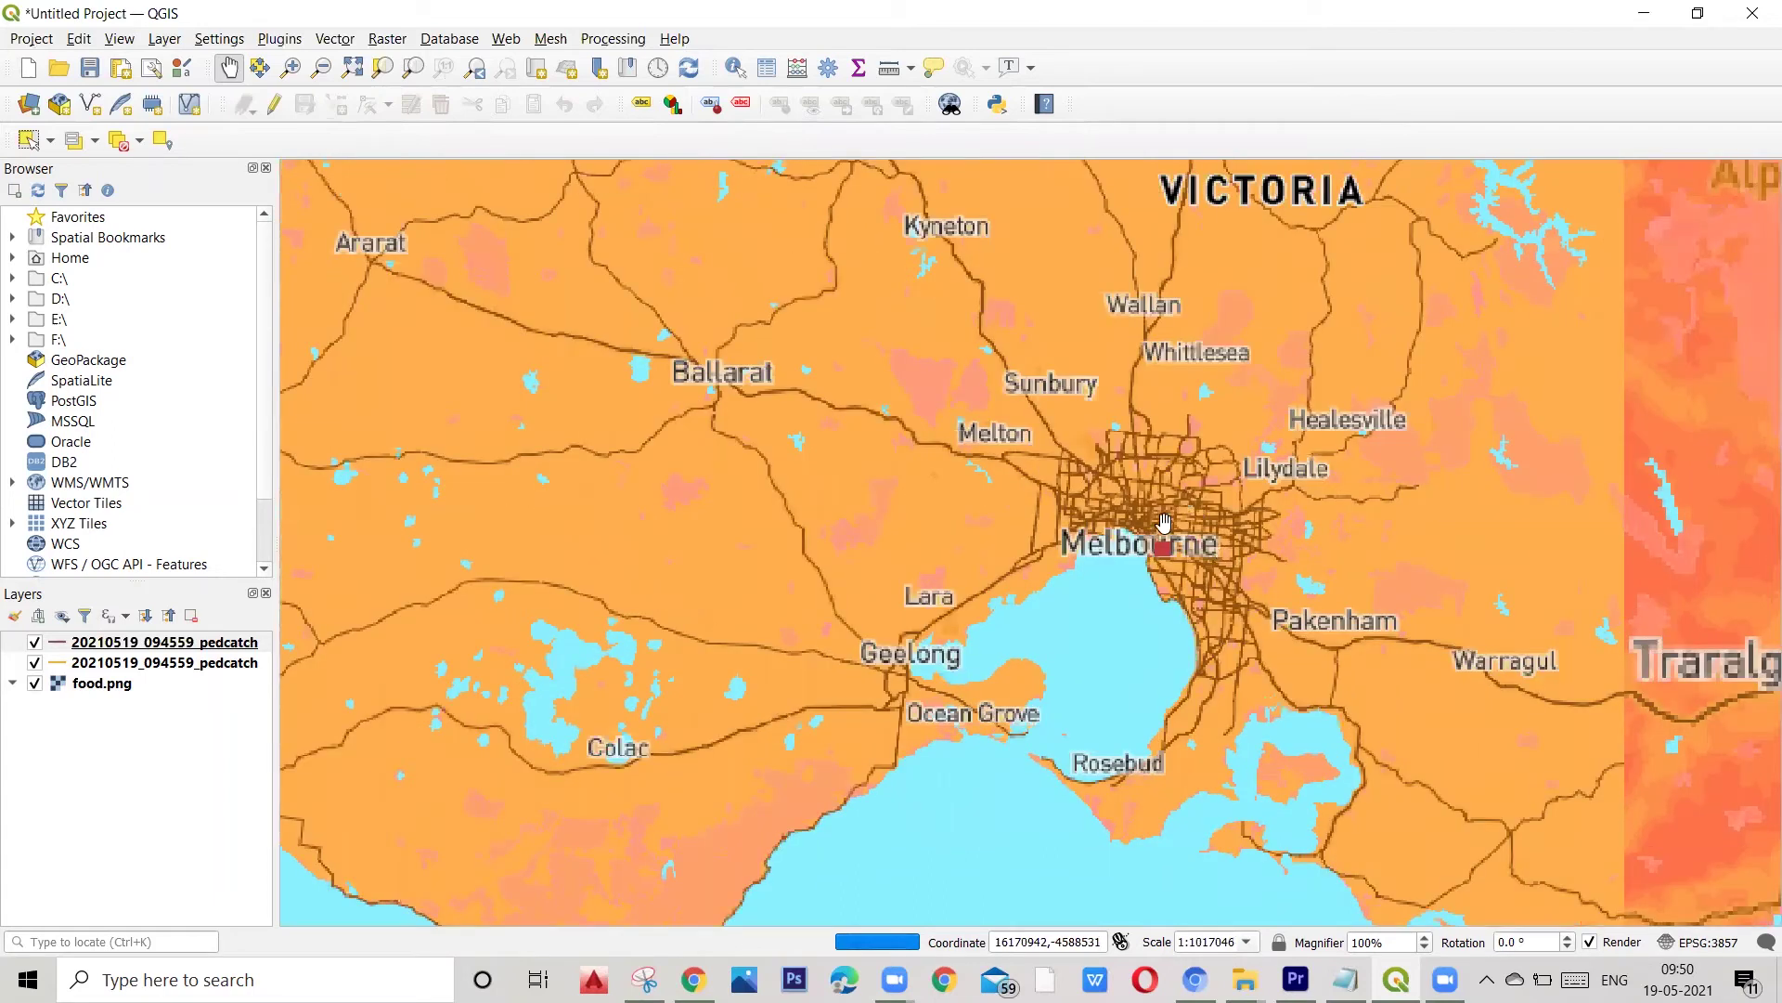
pyautogui.scroll(2, 1177, 586)
pyautogui.moveTo(1177, 587); pyautogui.dragTo(887, 356)
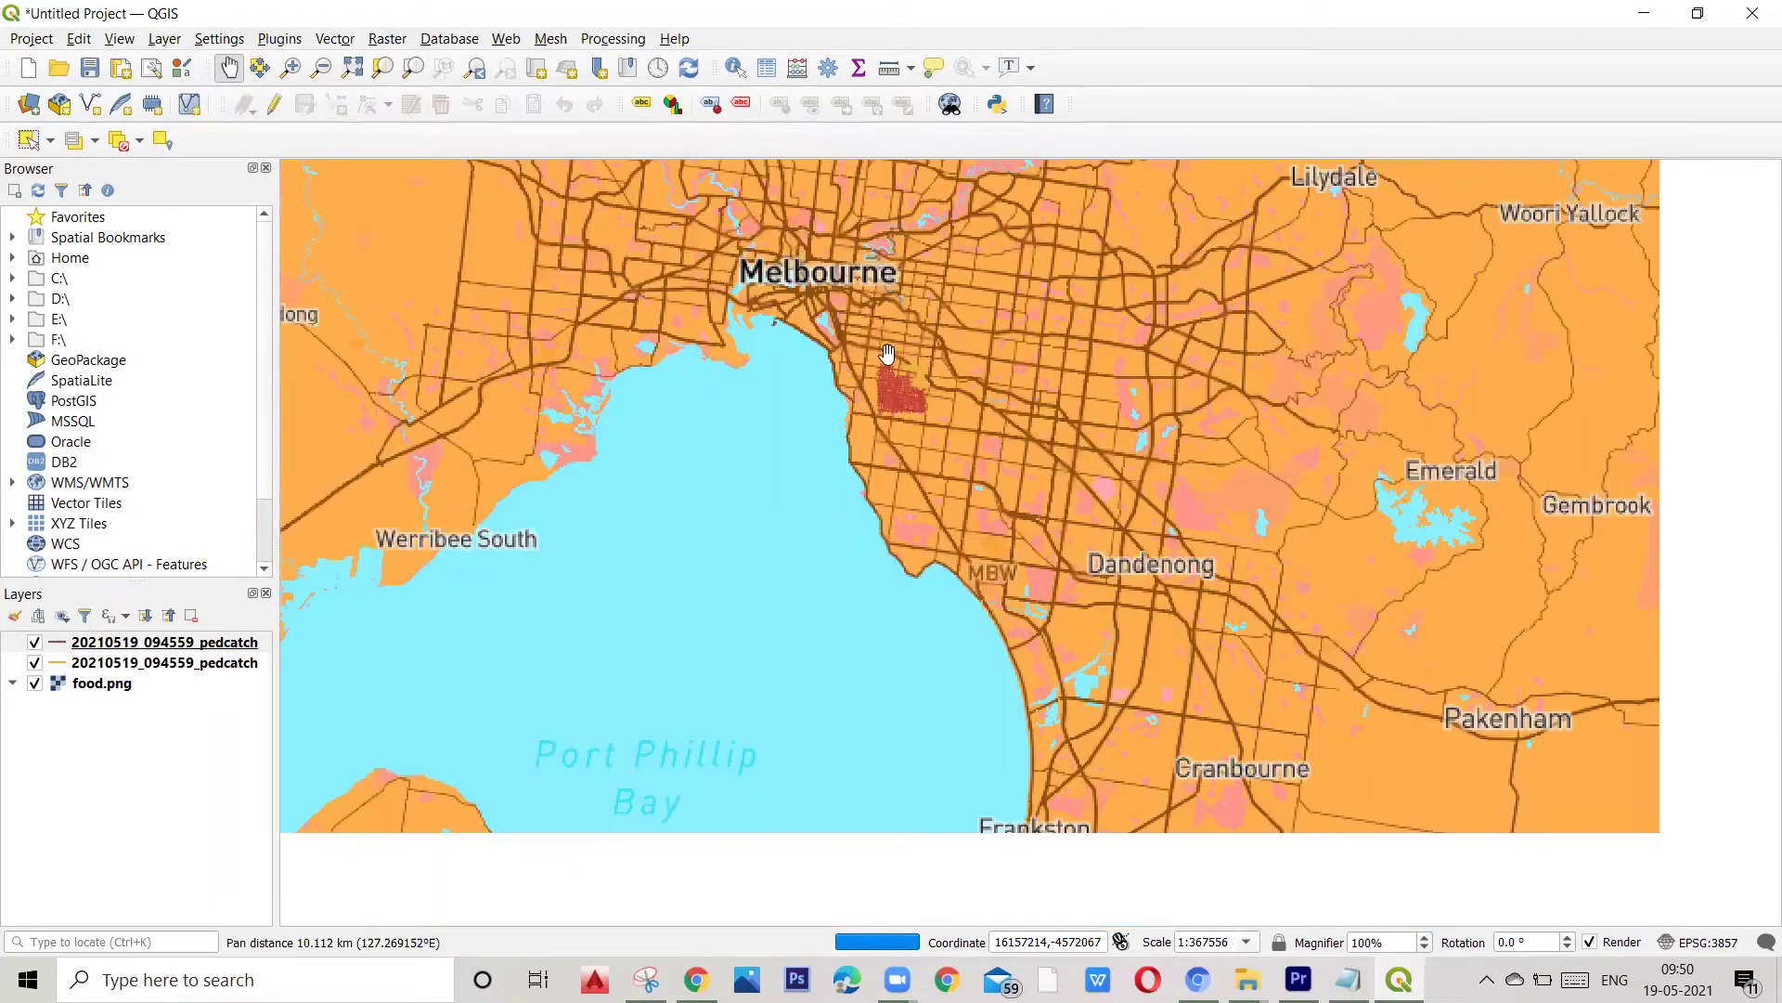
pyautogui.moveTo(1025, 529); pyautogui.dragTo(942, 479)
pyautogui.scroll(1, 942, 479)
pyautogui.scroll(1, 940, 492)
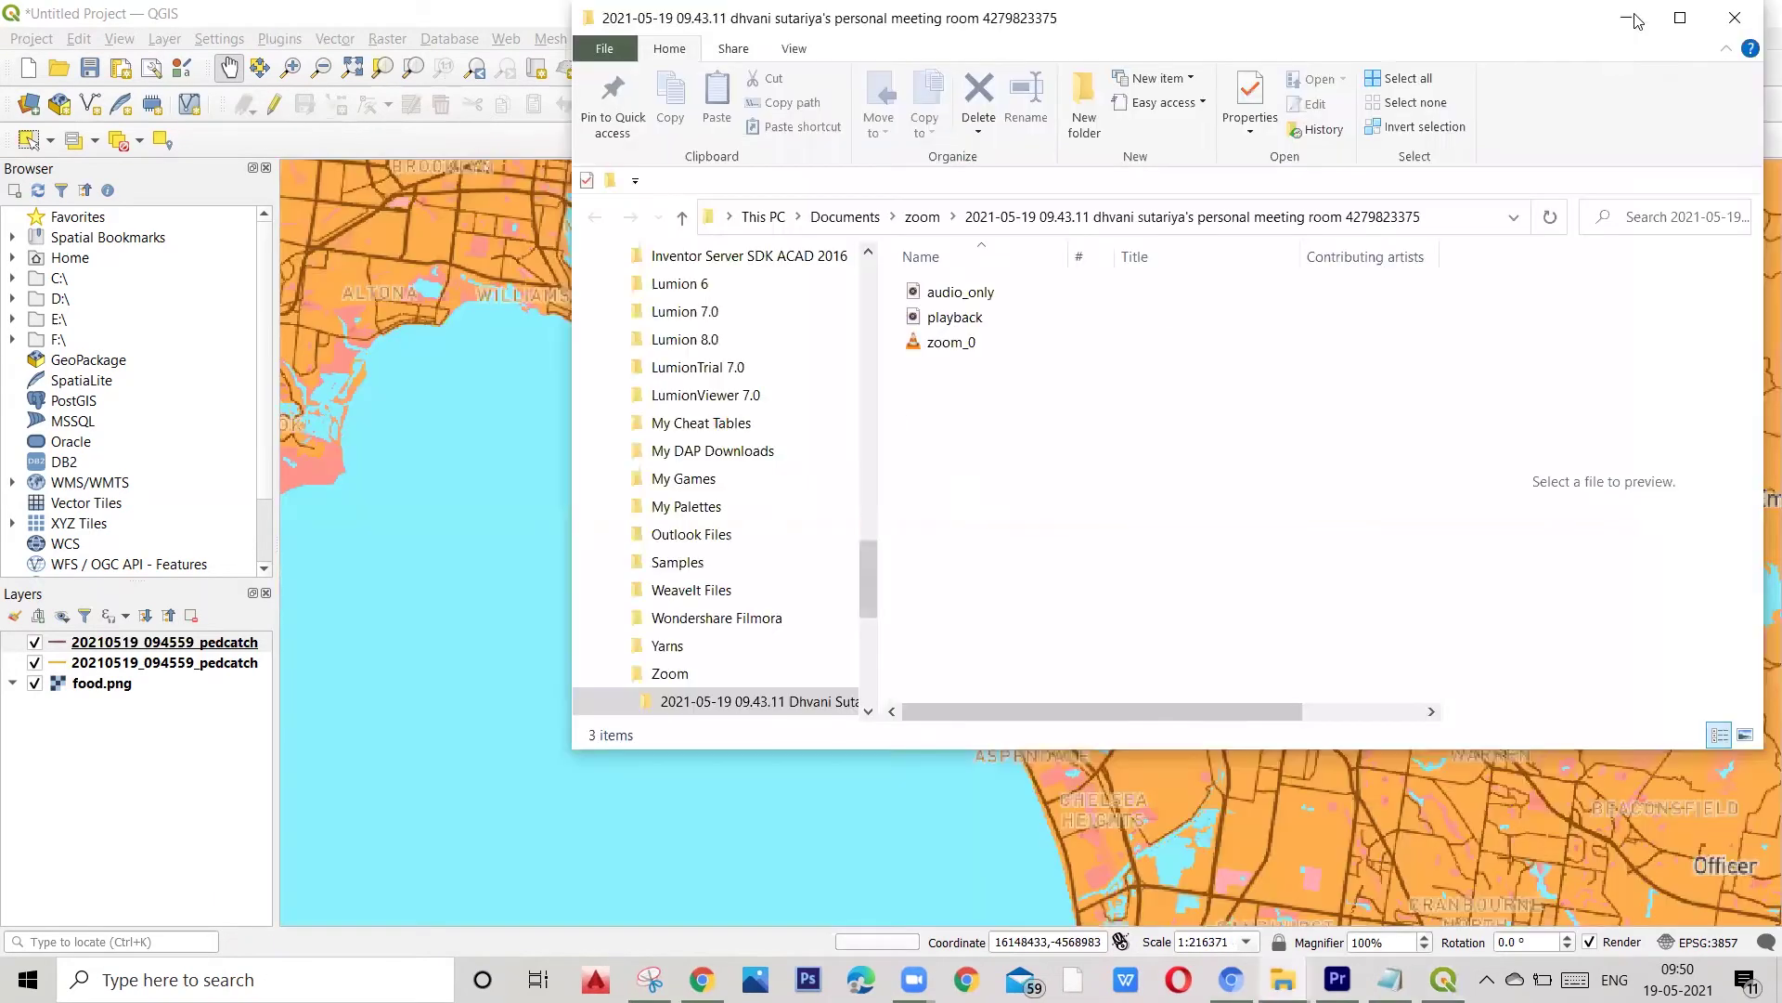
# Step: Minimize the meeting recording folder window and examine the imported pedcatch streets around Caulfield up close
pyautogui.click(1636, 13)
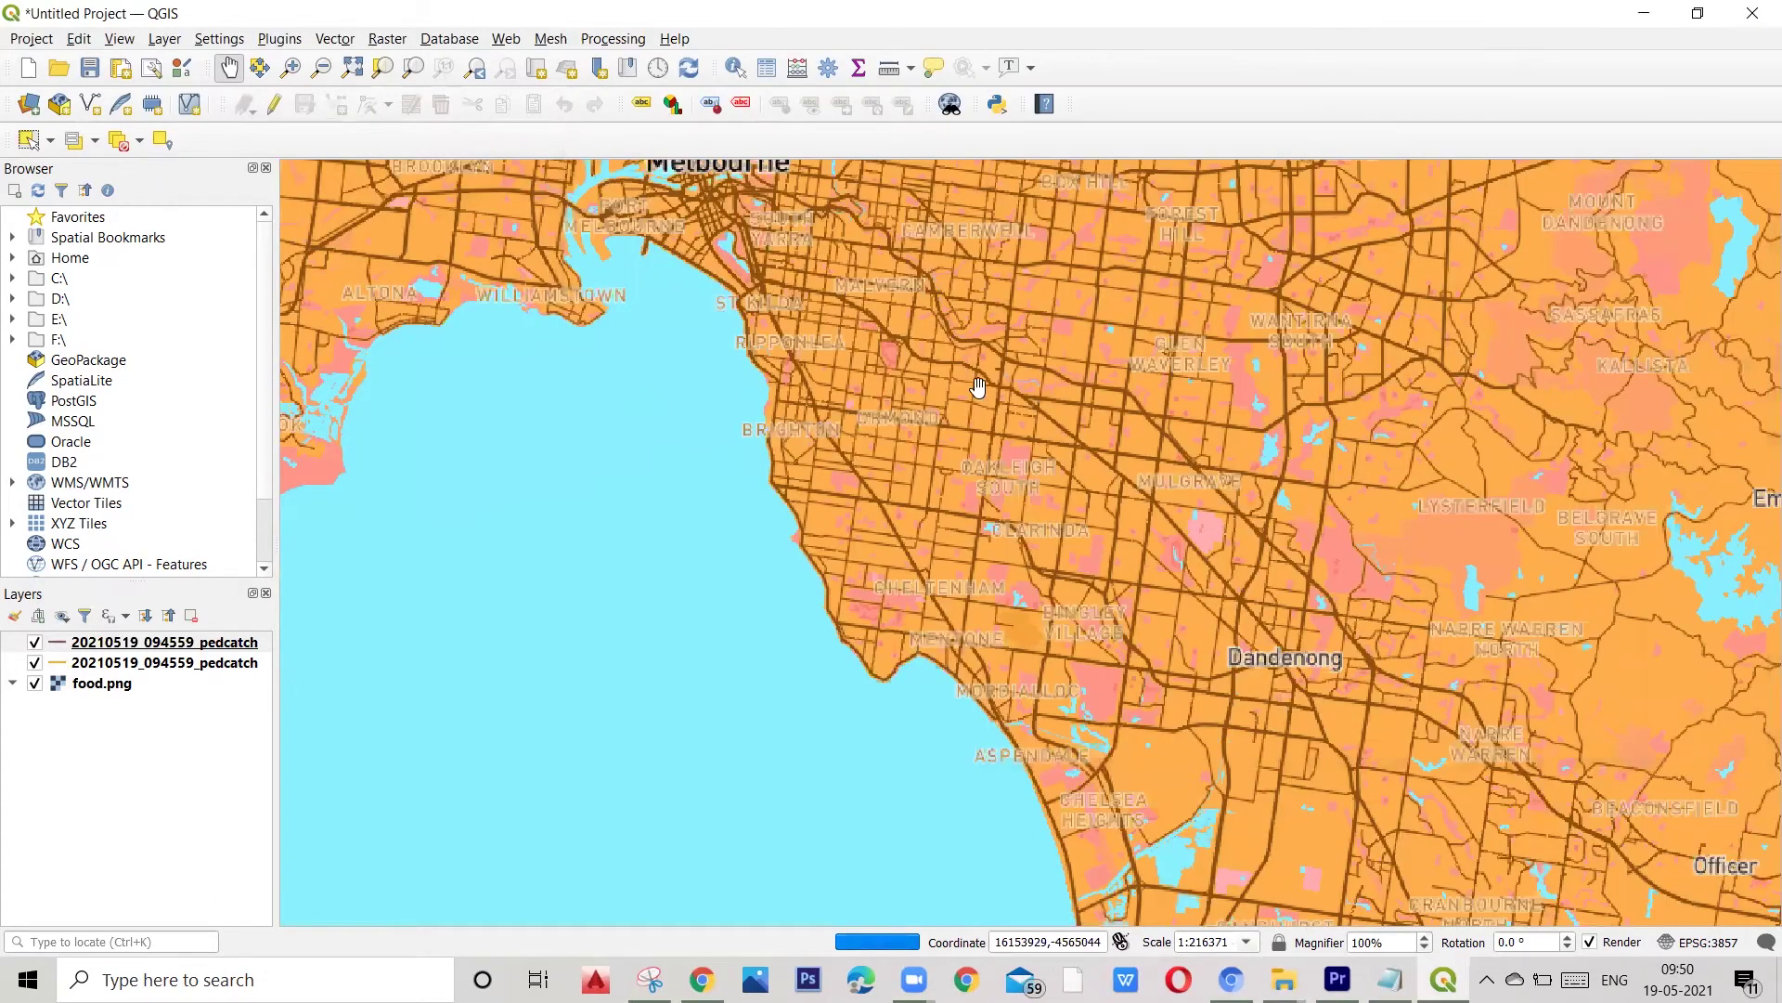
pyautogui.click(930, 443)
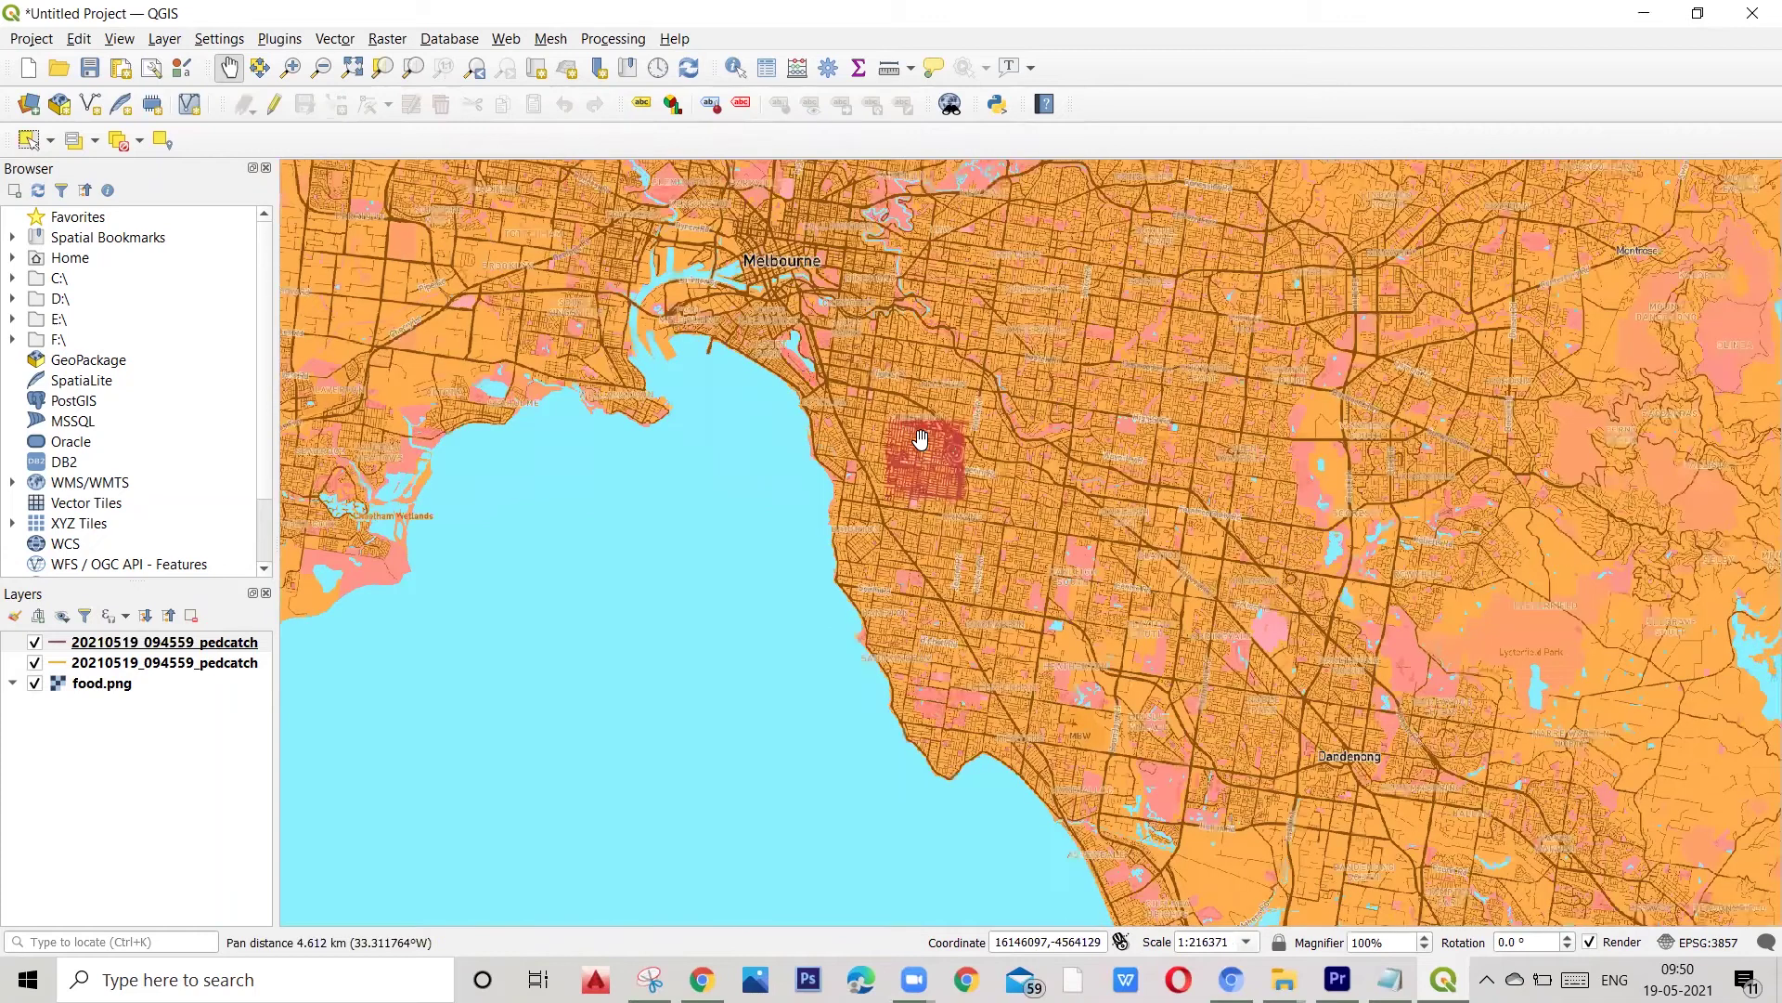
pyautogui.scroll(1, 932, 447)
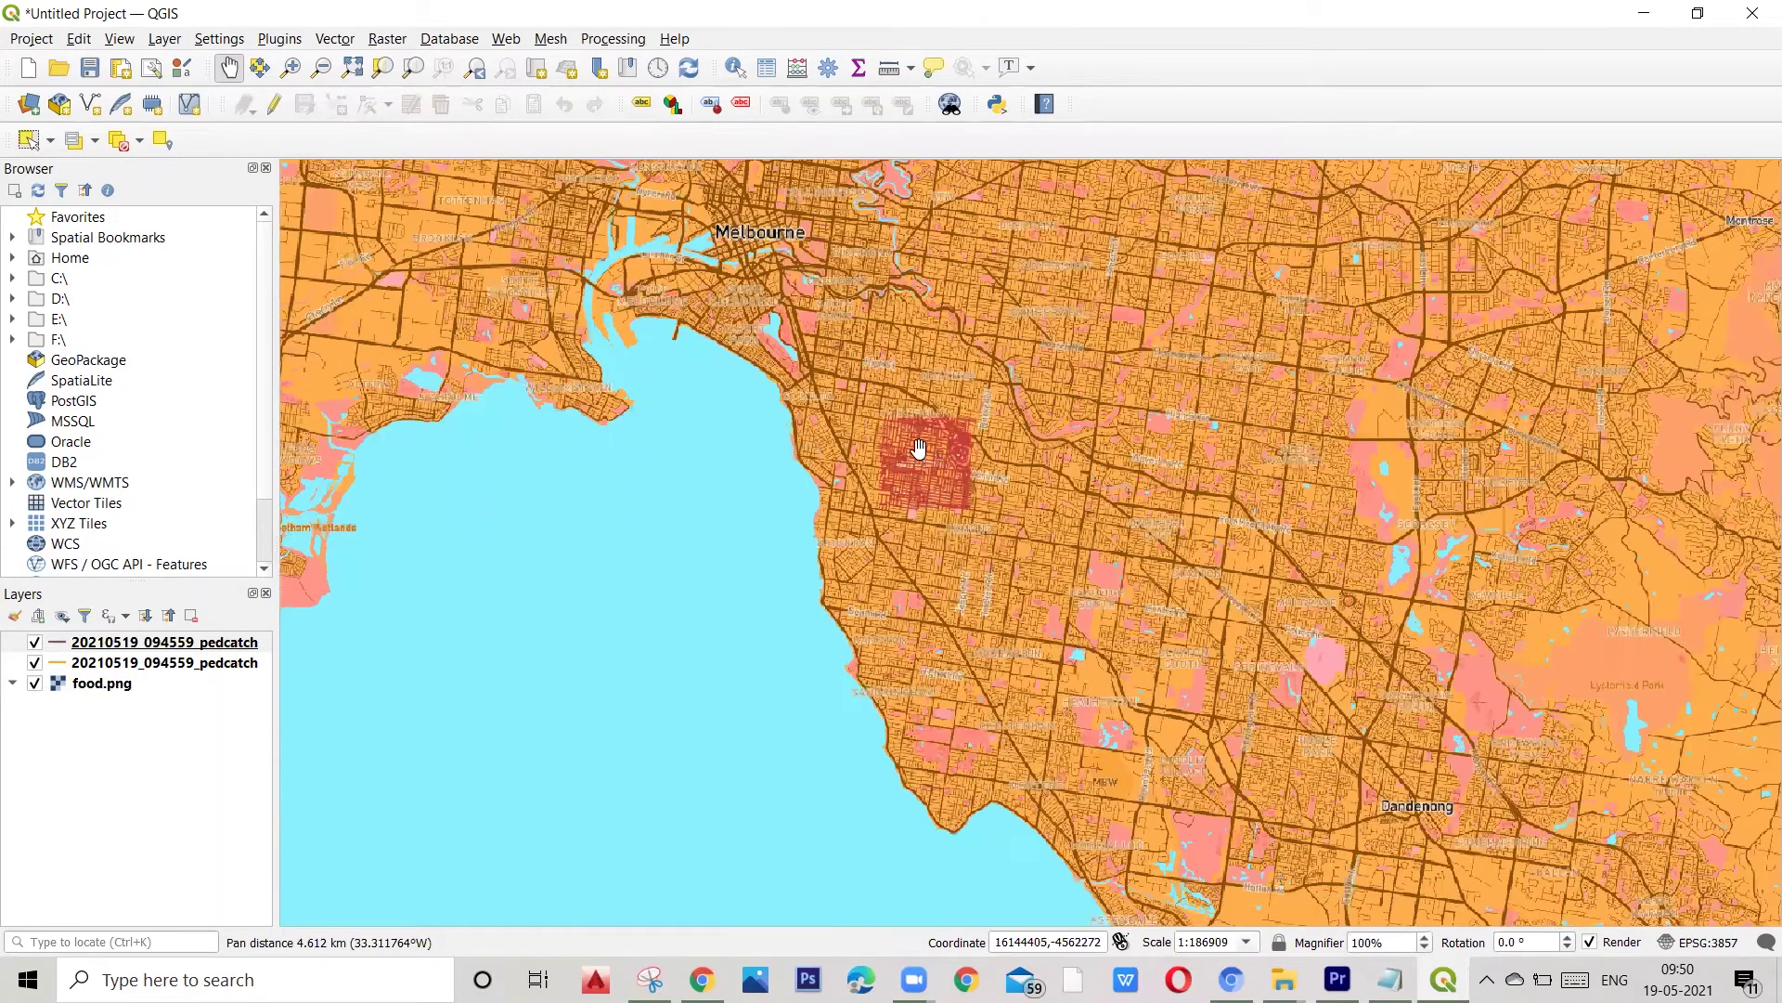
pyautogui.scroll(4, 919, 449)
pyautogui.scroll(6, 902, 478)
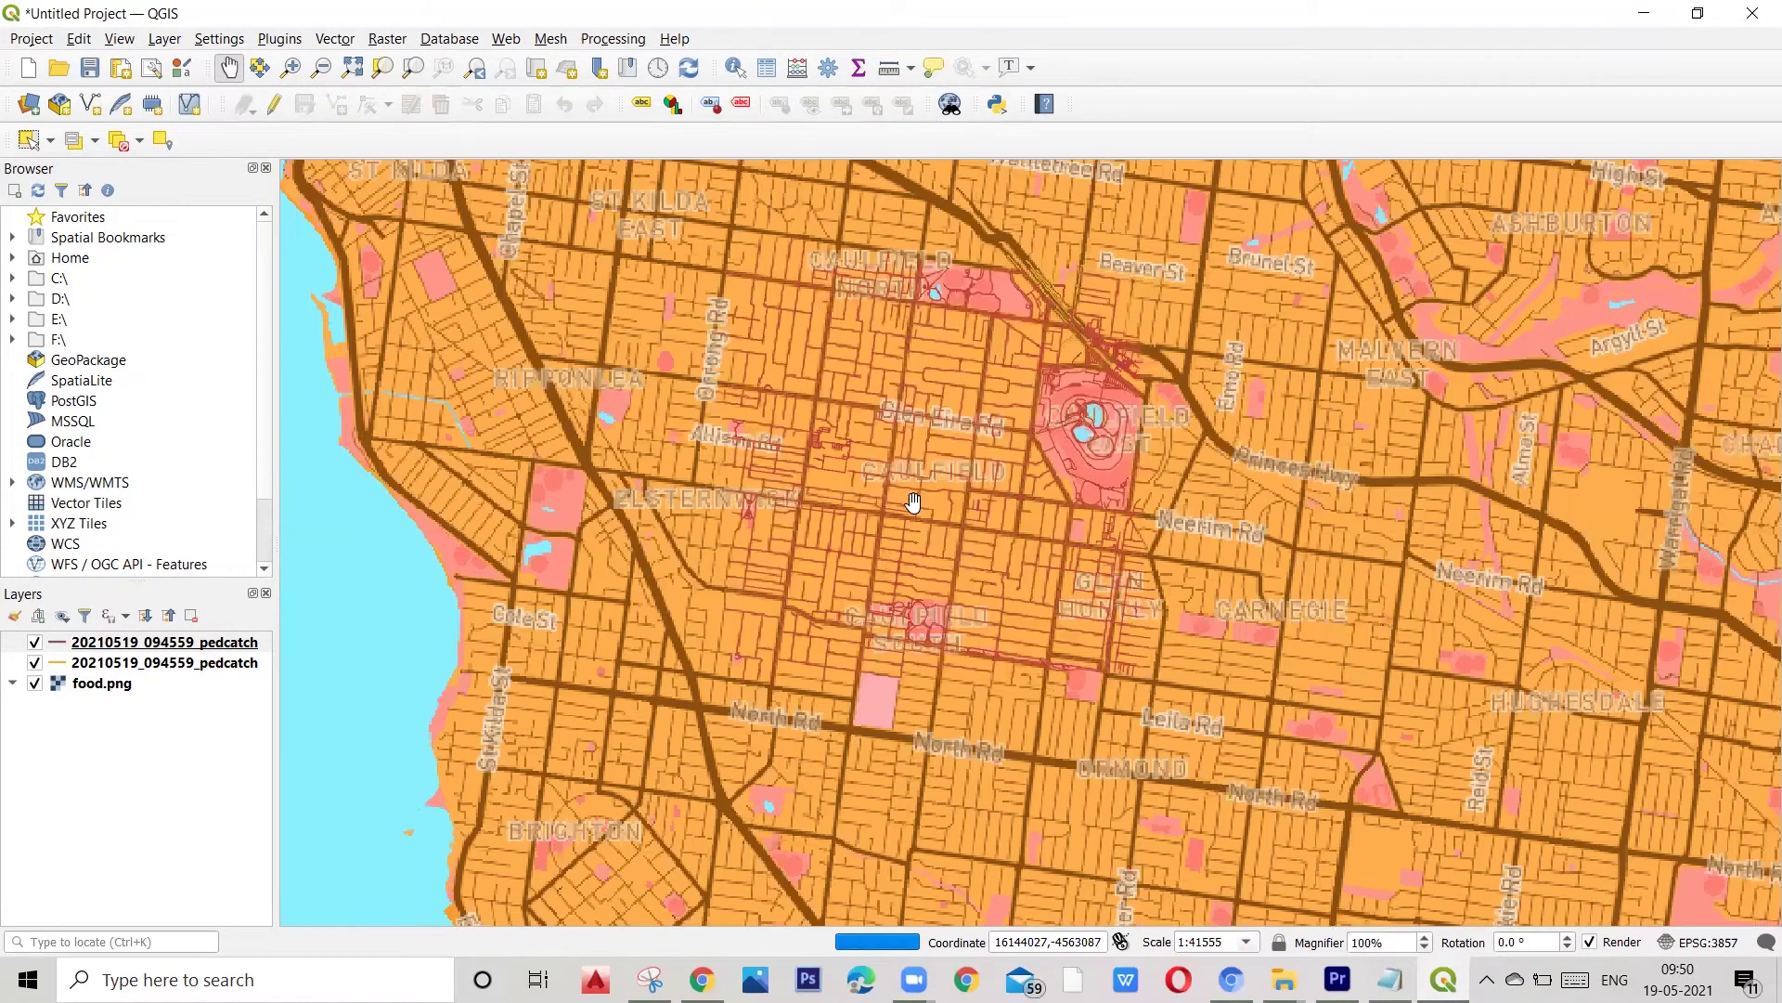
pyautogui.scroll(2, 906, 506)
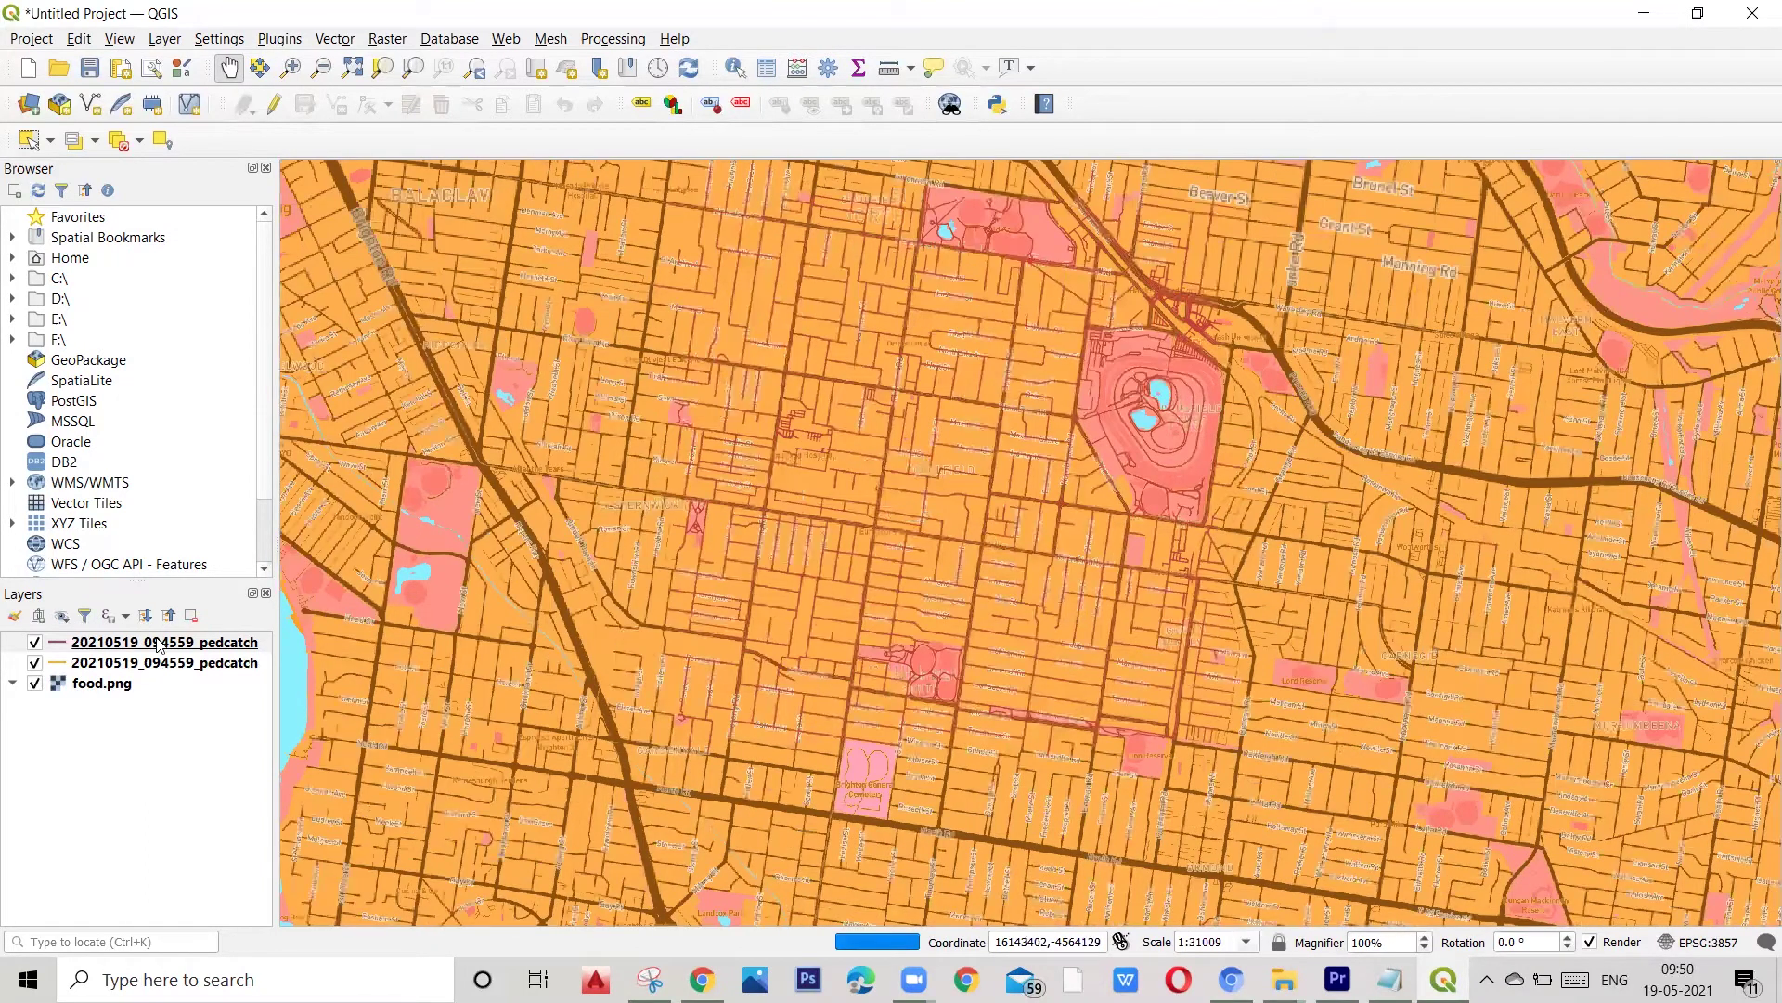
# Step: Hide the lower of the two 20210519_094559_pedcatch layers and check the remaining network around Caulfield
pyautogui.click(31, 668)
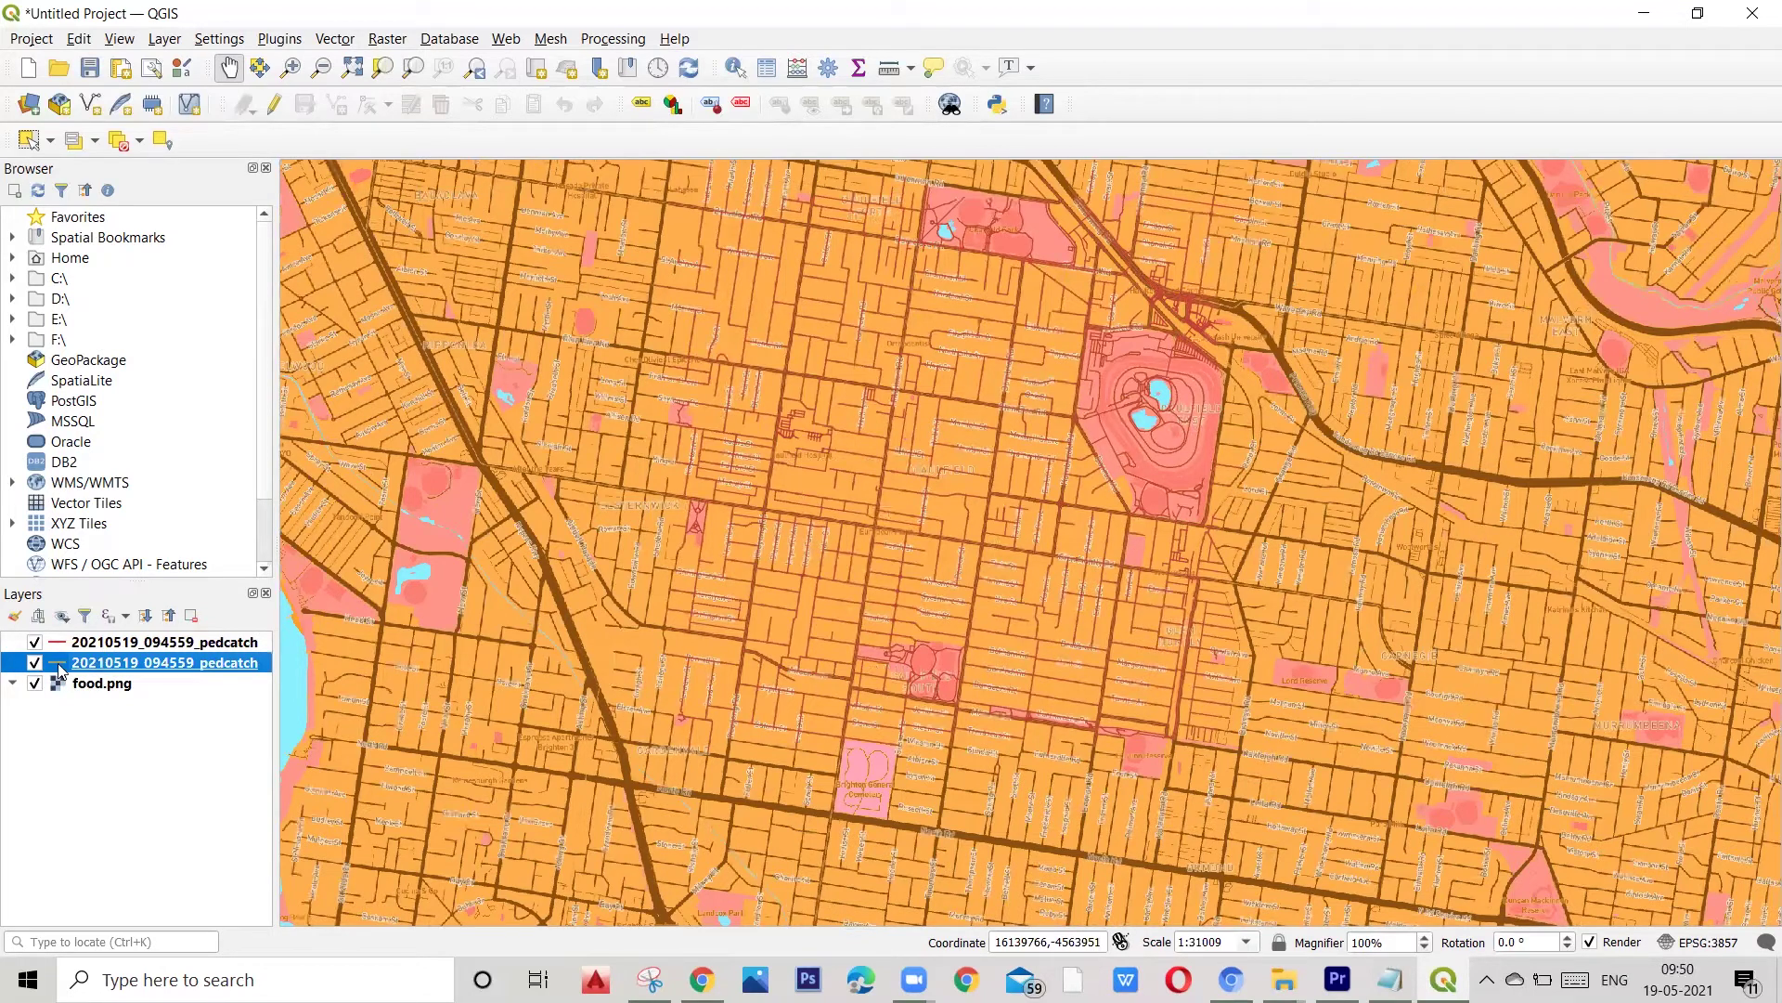
pyautogui.press('space')
pyautogui.scroll(-4, 798, 632)
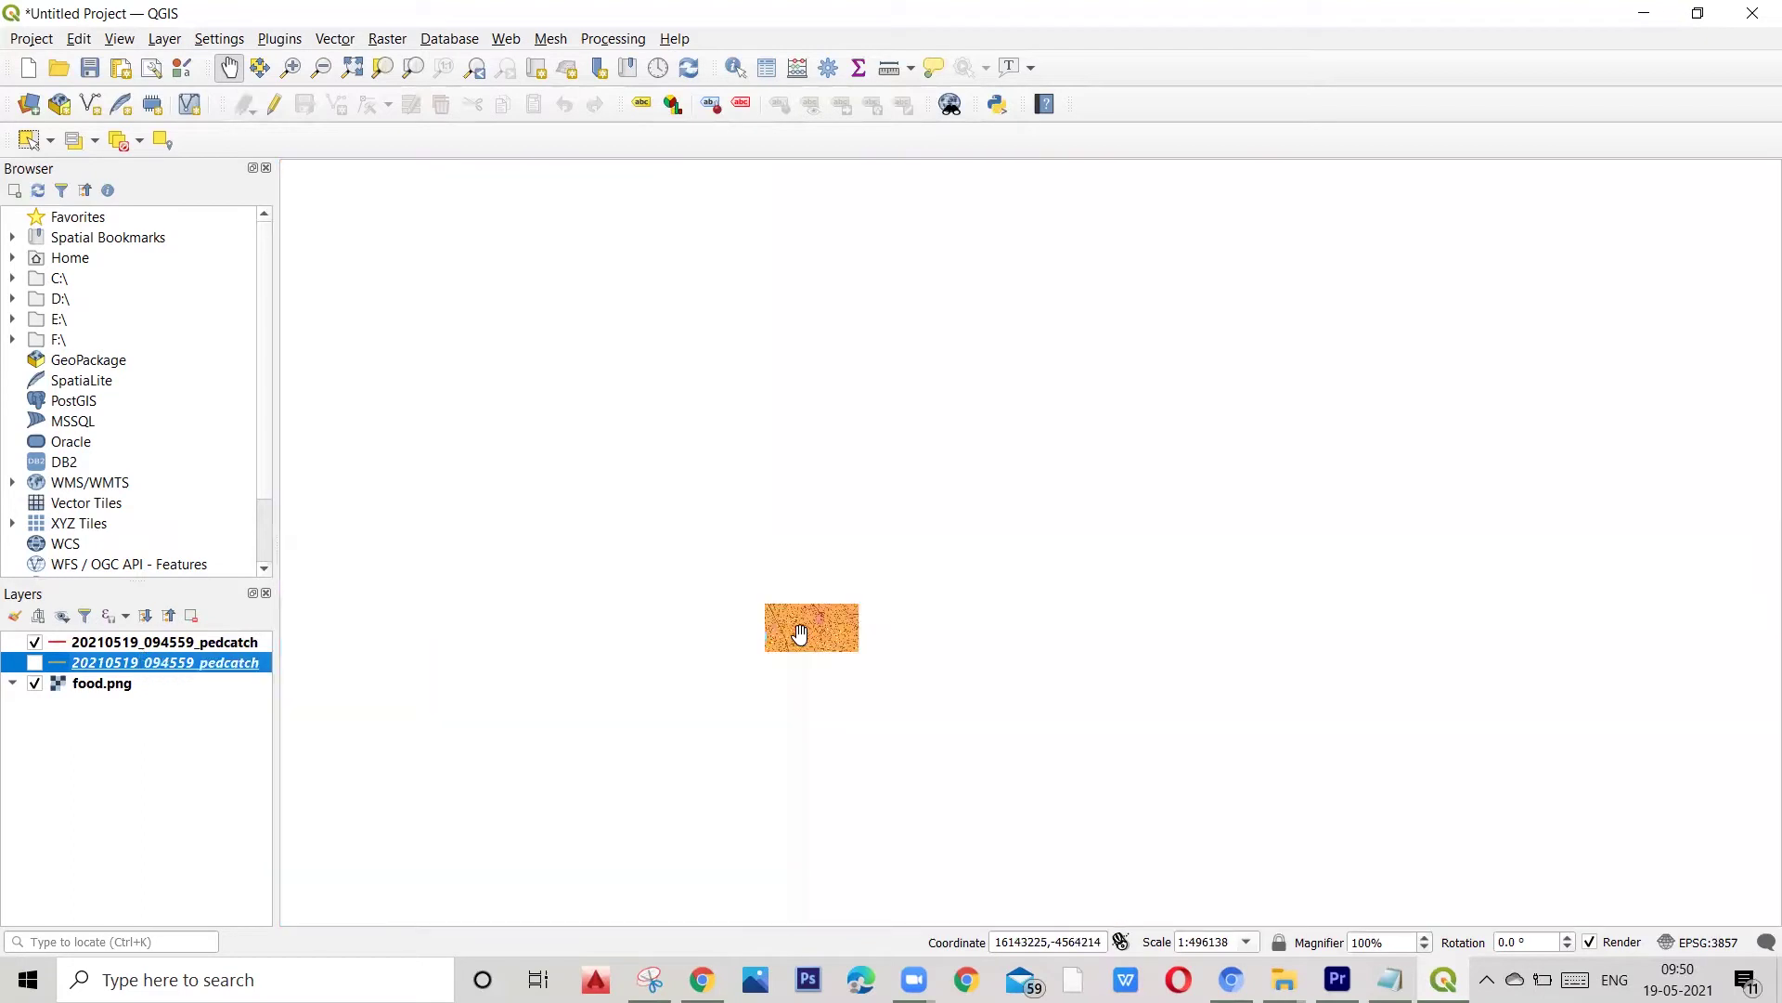
pyautogui.scroll(2, 801, 633)
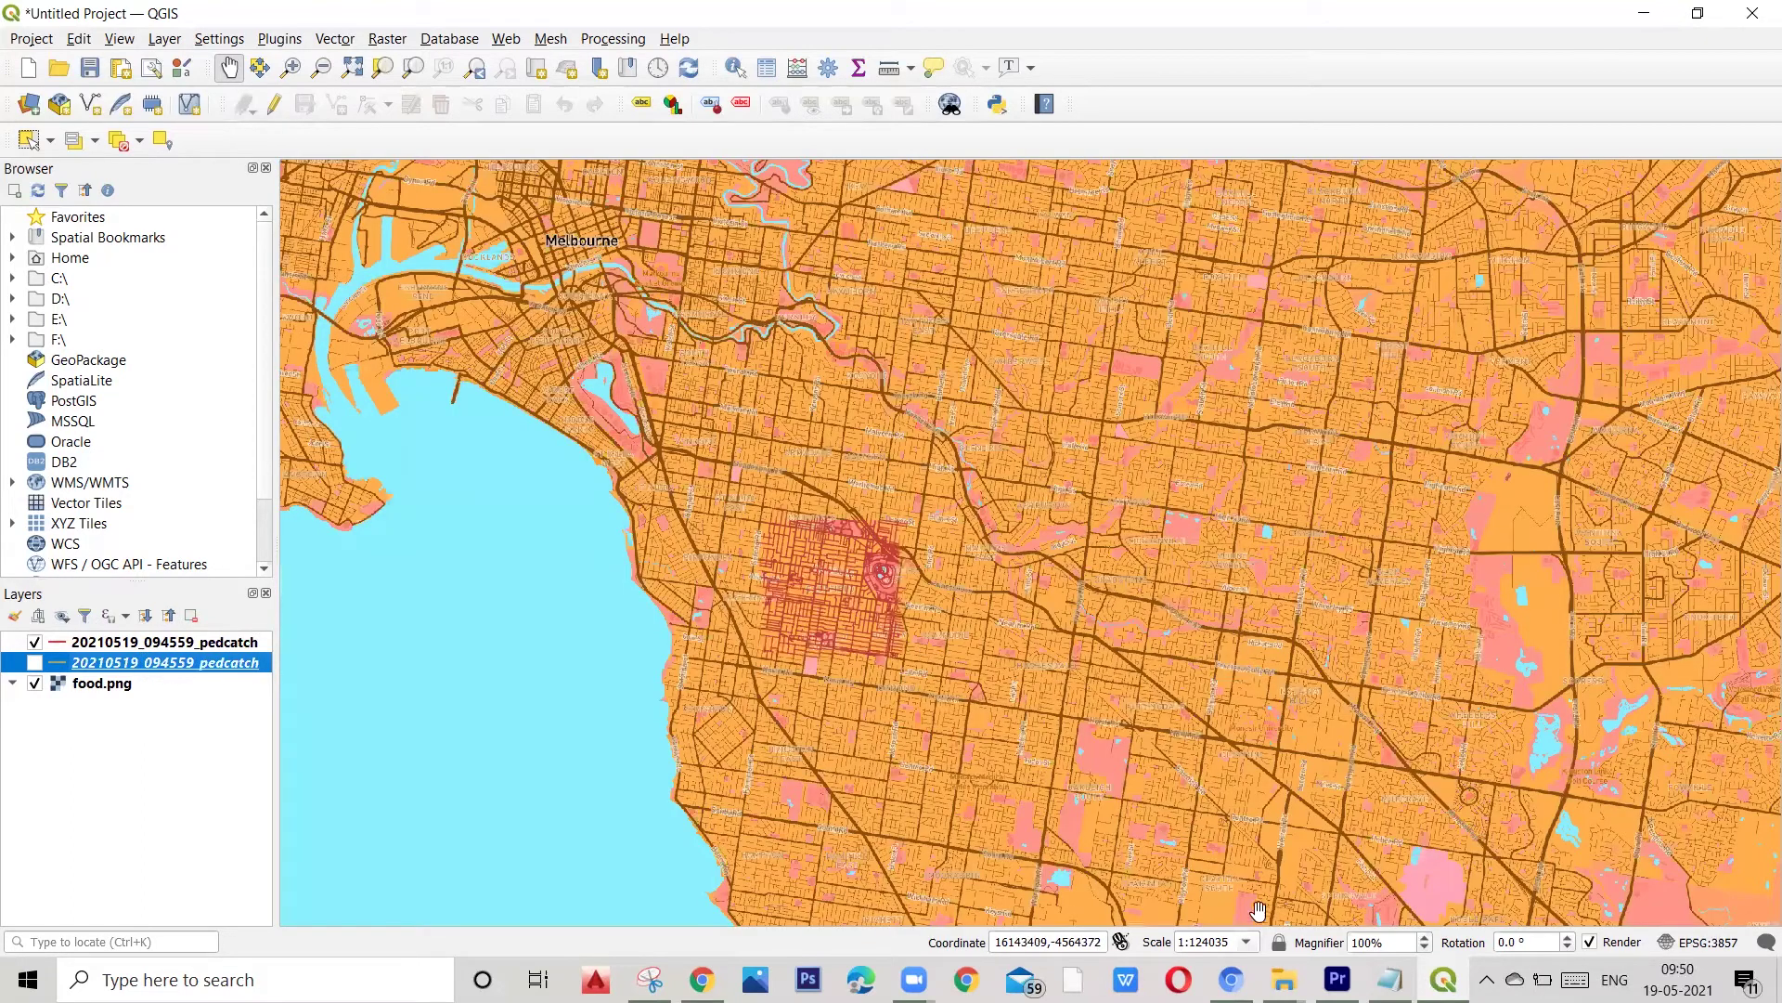
pyautogui.scroll(1, 817, 603)
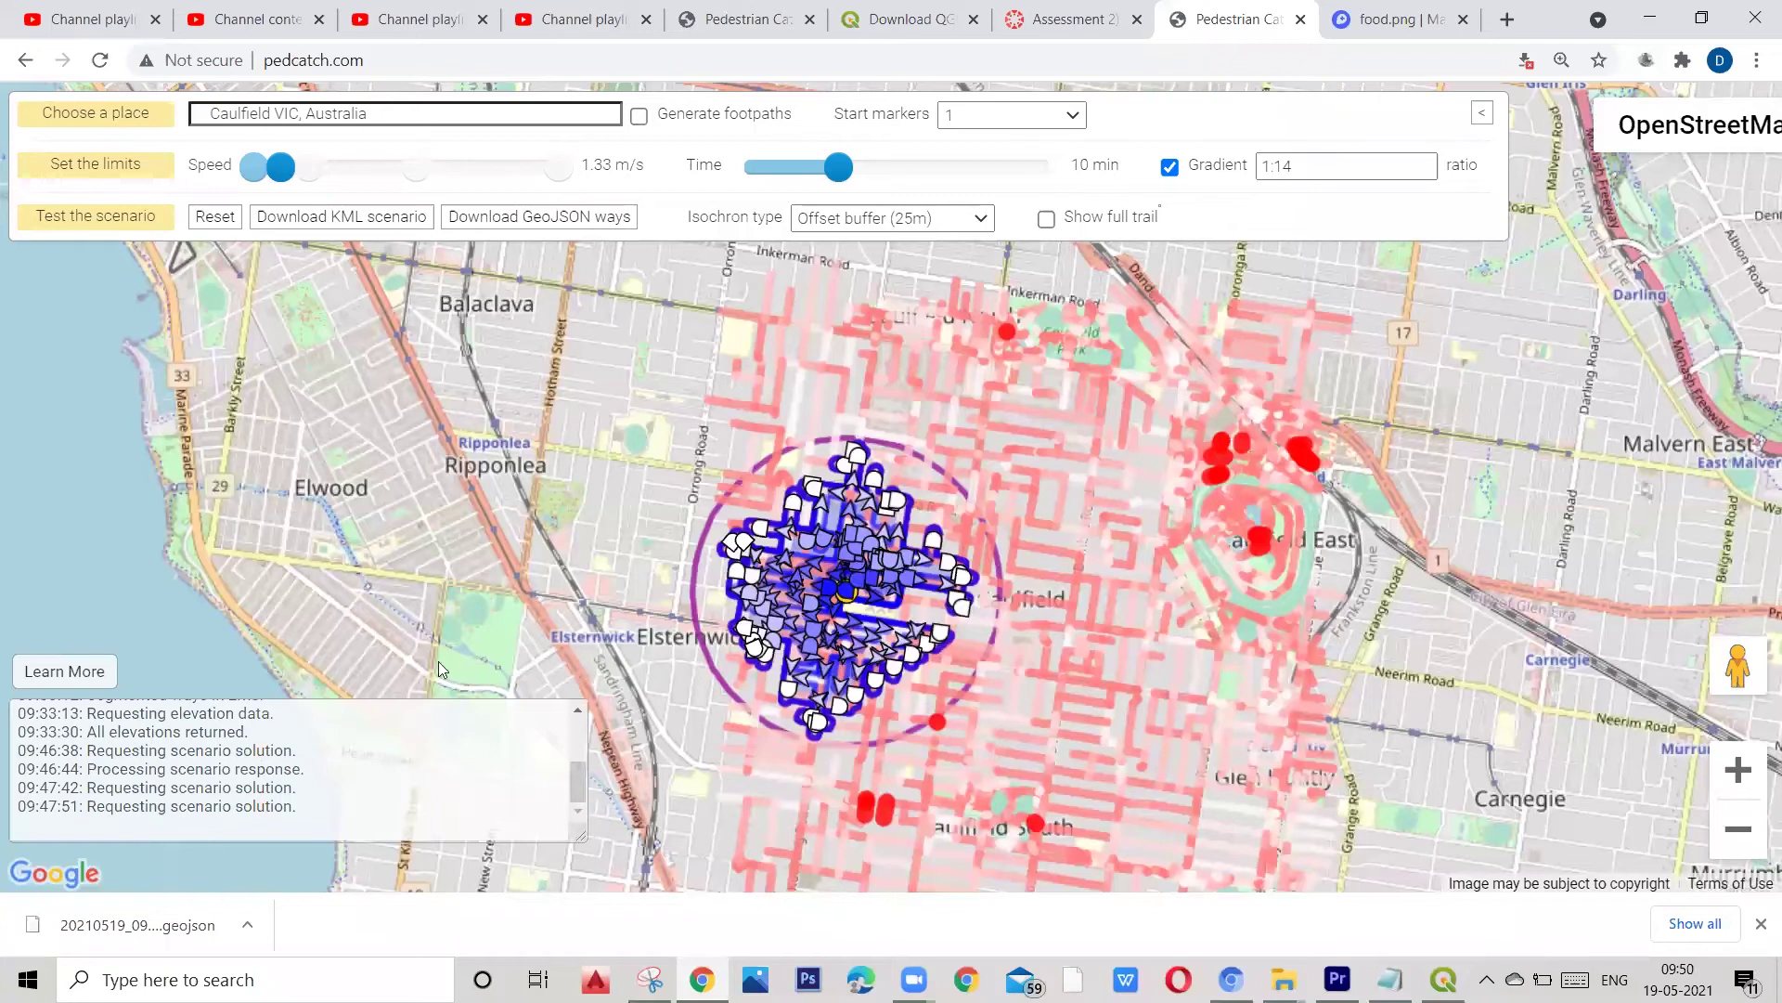
# Step: Switch back to PedestrianCatch in the browser and download the Caulfield scenario as a KML file
pyautogui.click(361, 226)
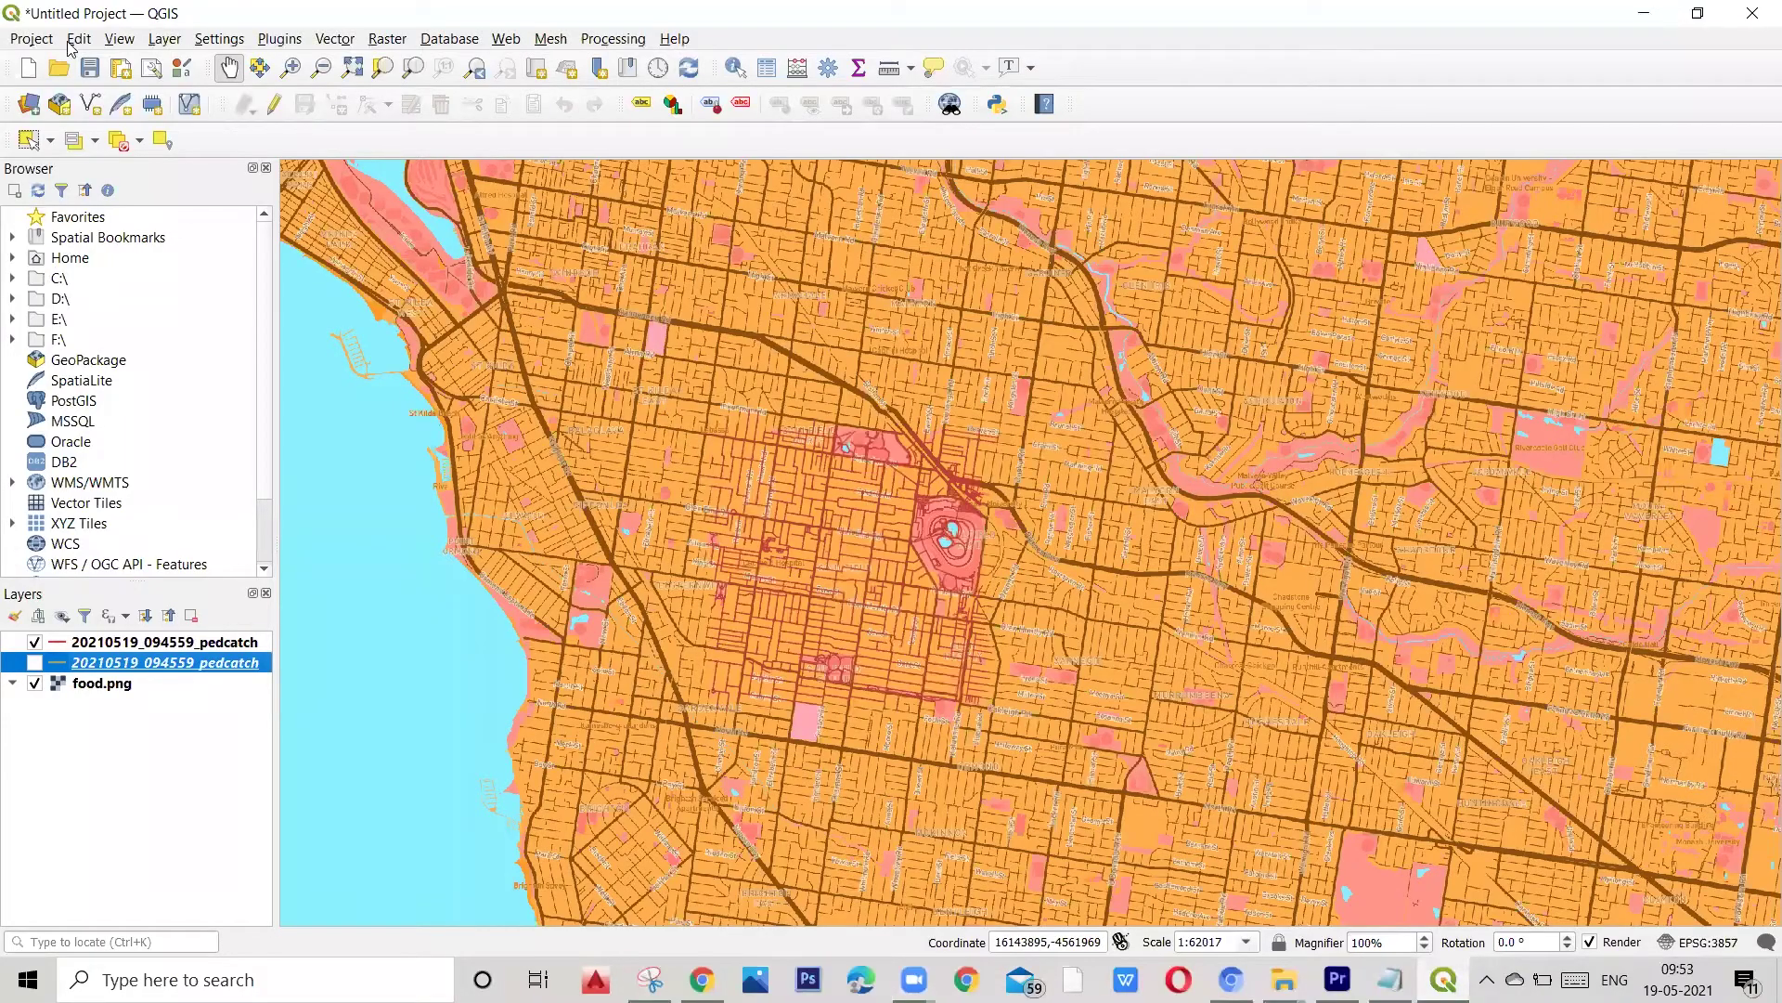
# Step: Choose 20210519_095234_pedcatch.kml from the Downloads folder as the dataset for a new vector layer
pyautogui.click(129, 40)
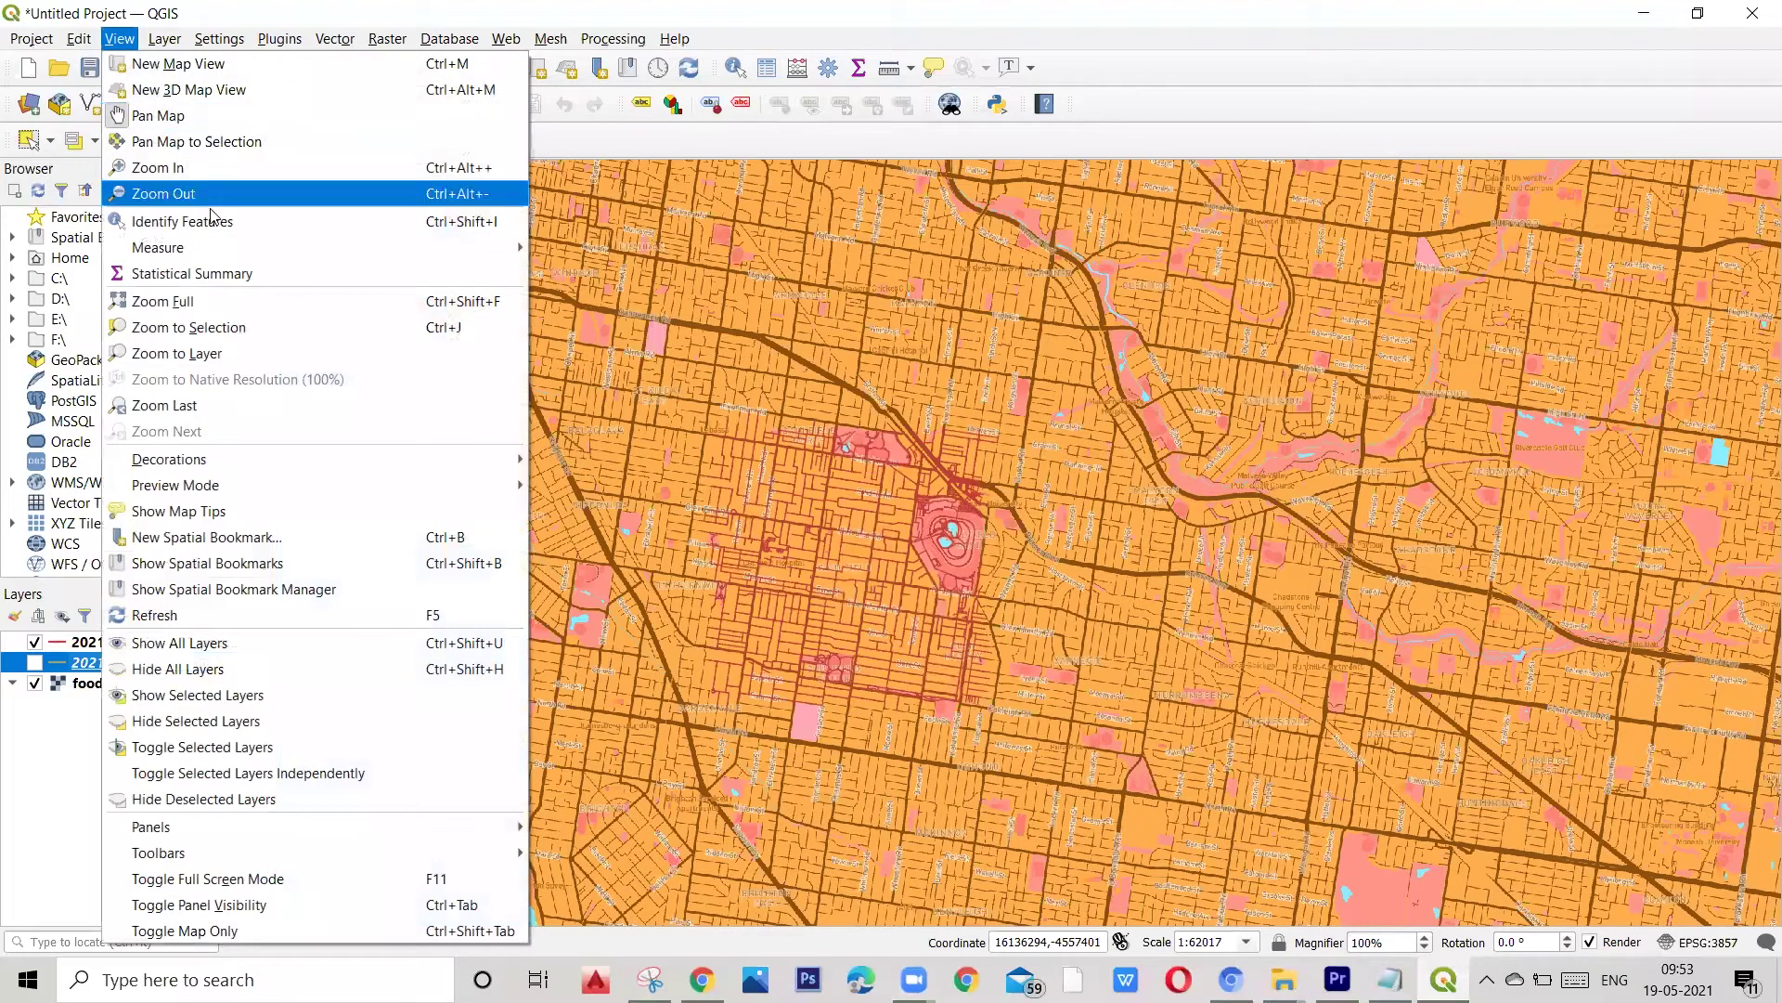
pyautogui.moveTo(164, 38)
pyautogui.moveTo(278, 115)
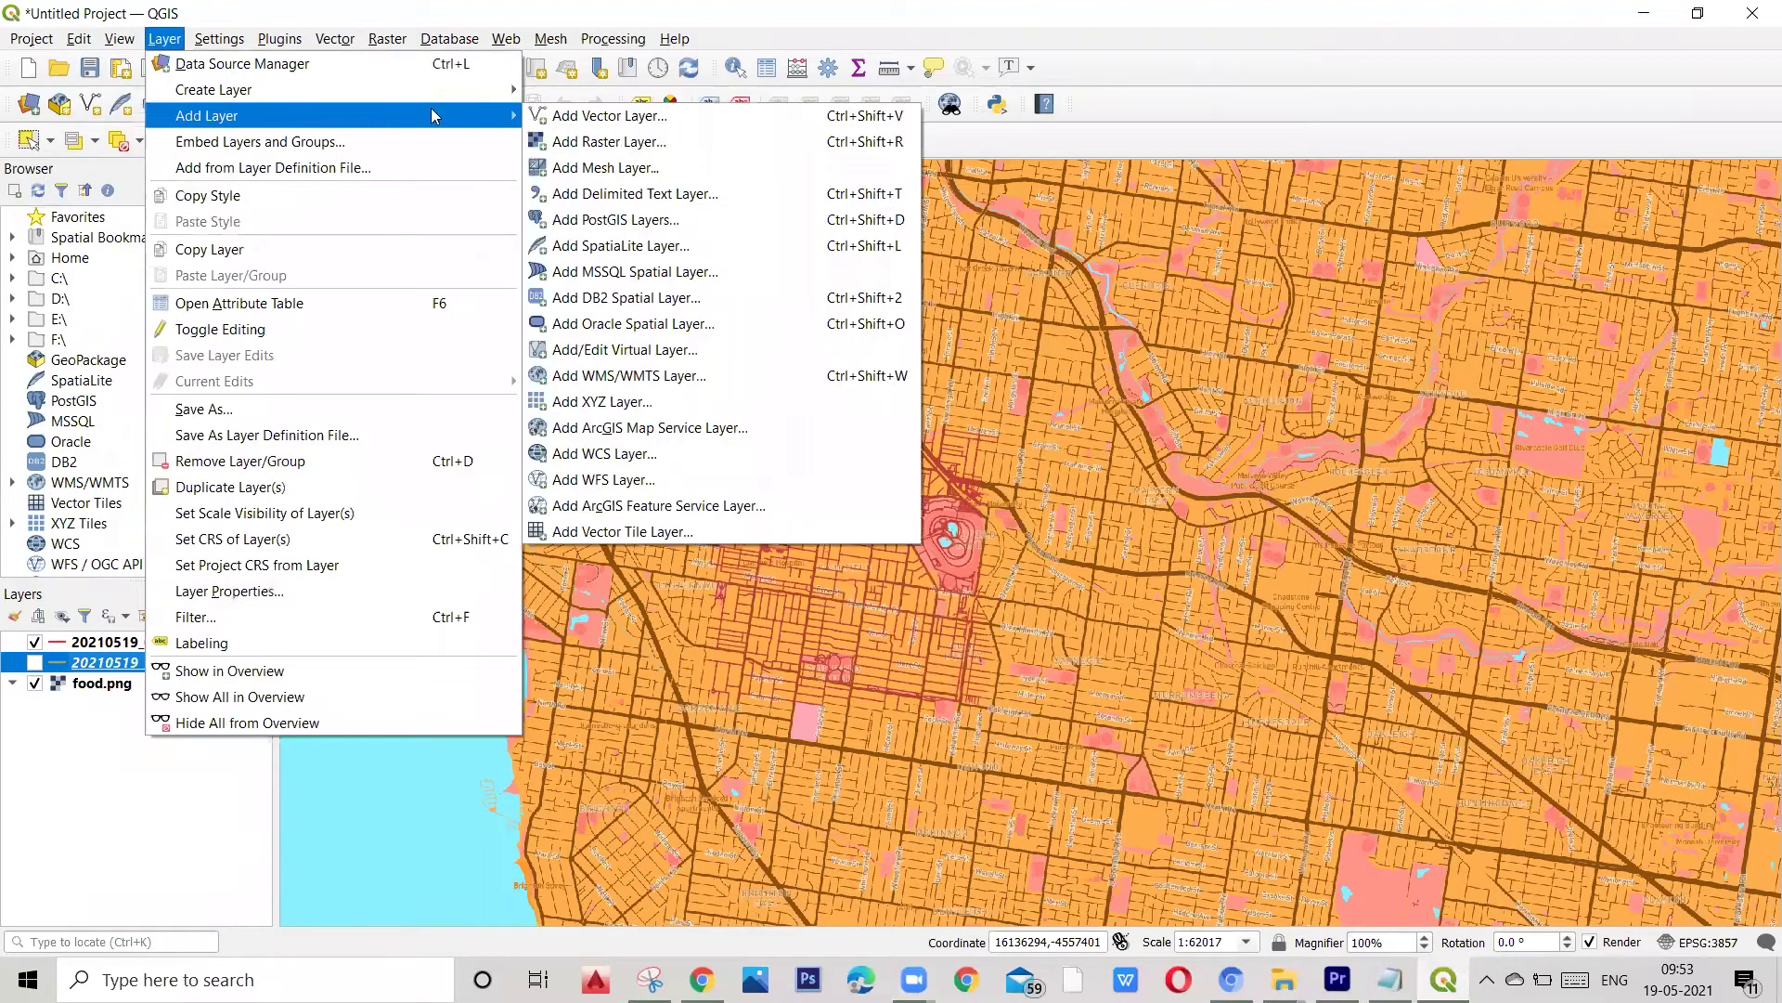
pyautogui.click(552, 119)
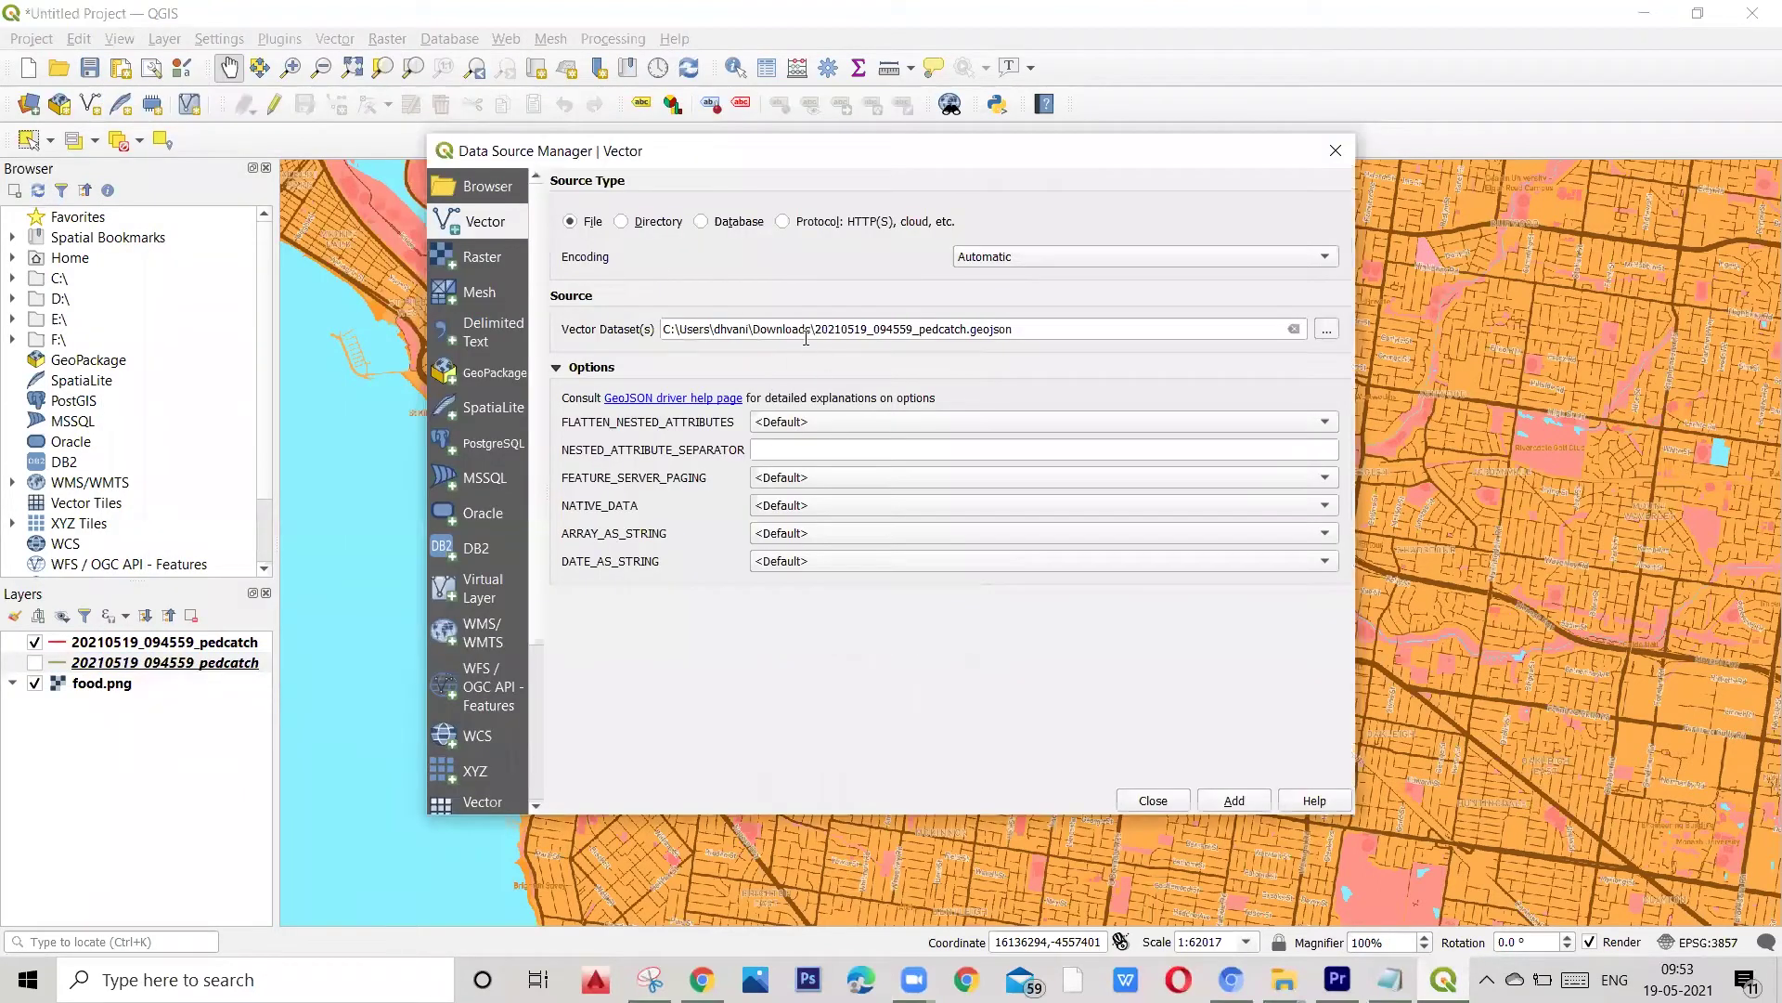
pyautogui.click(1327, 329)
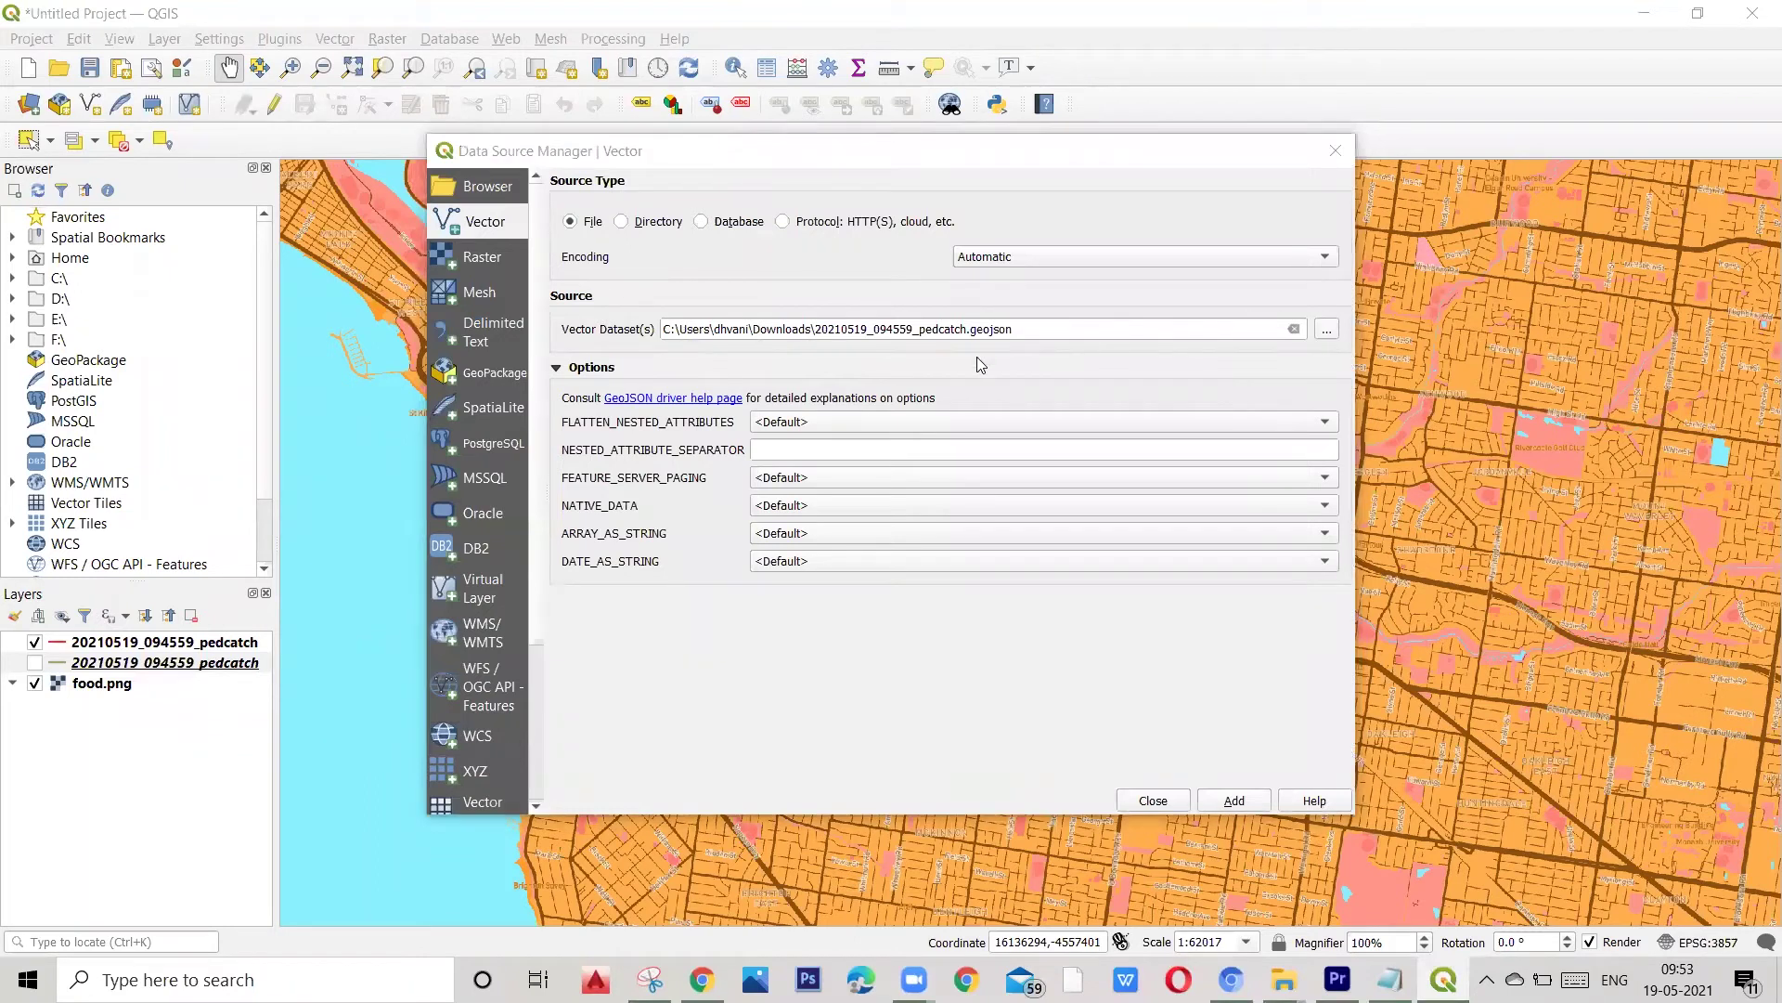
pyautogui.click(798, 385)
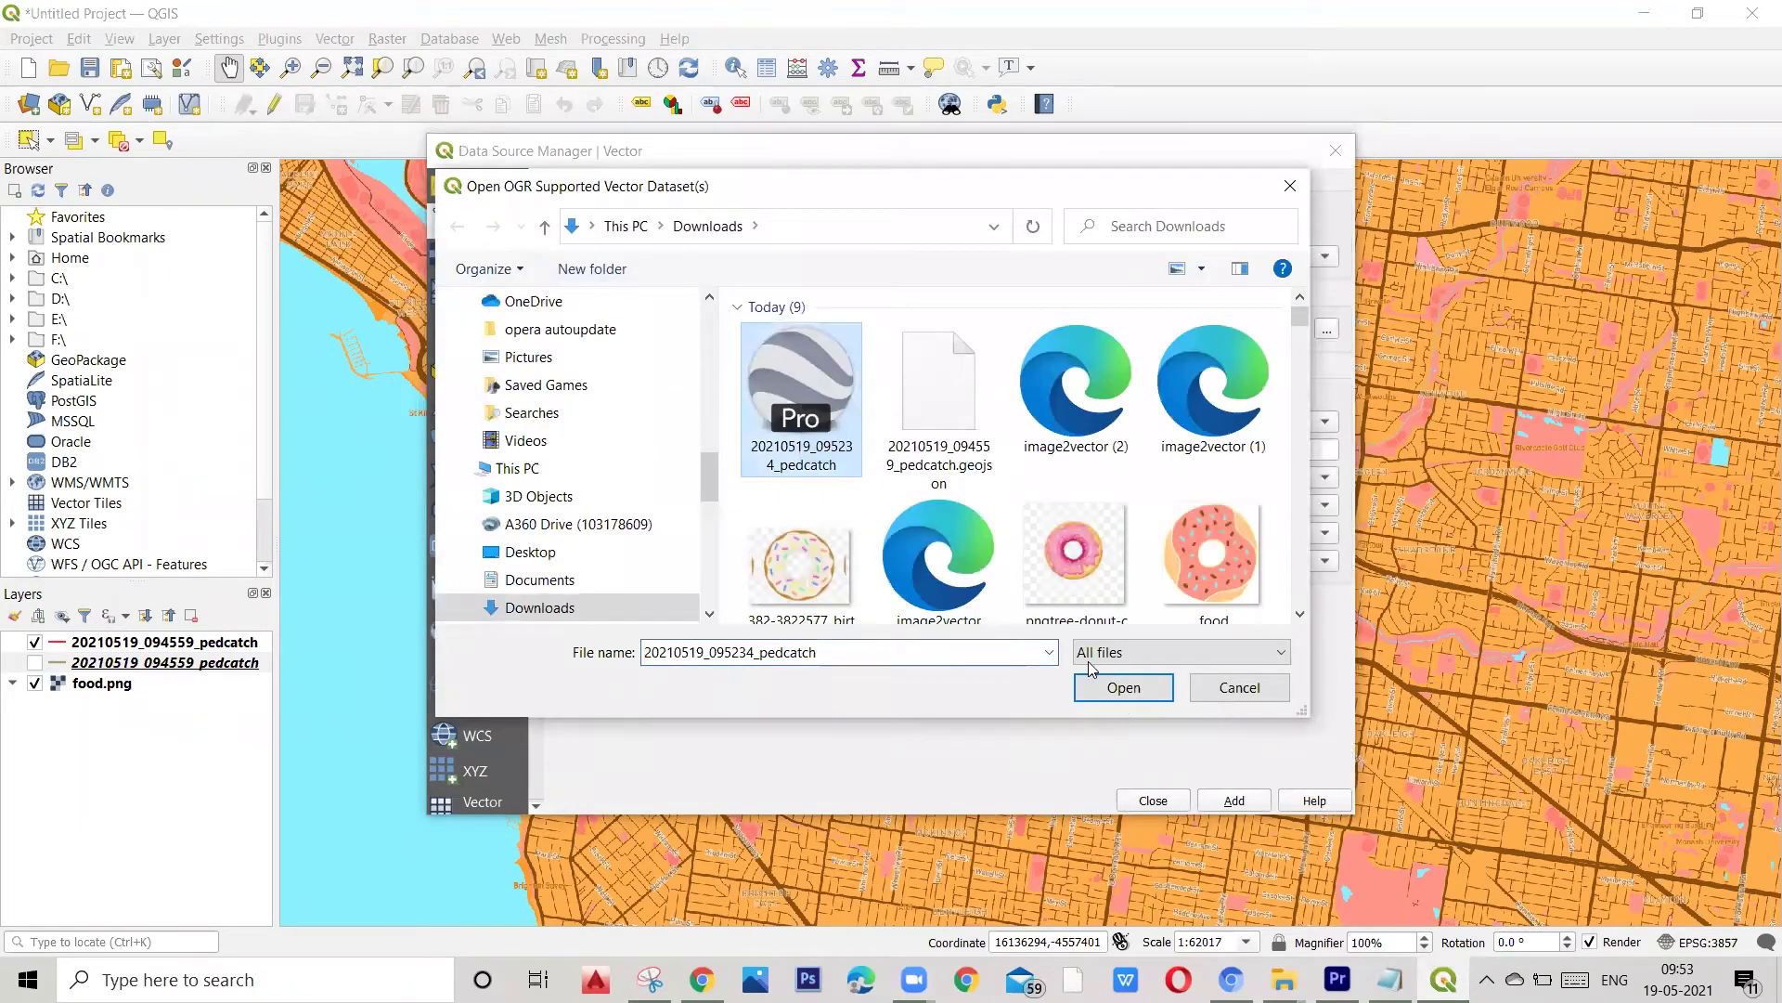
pyautogui.click(1127, 689)
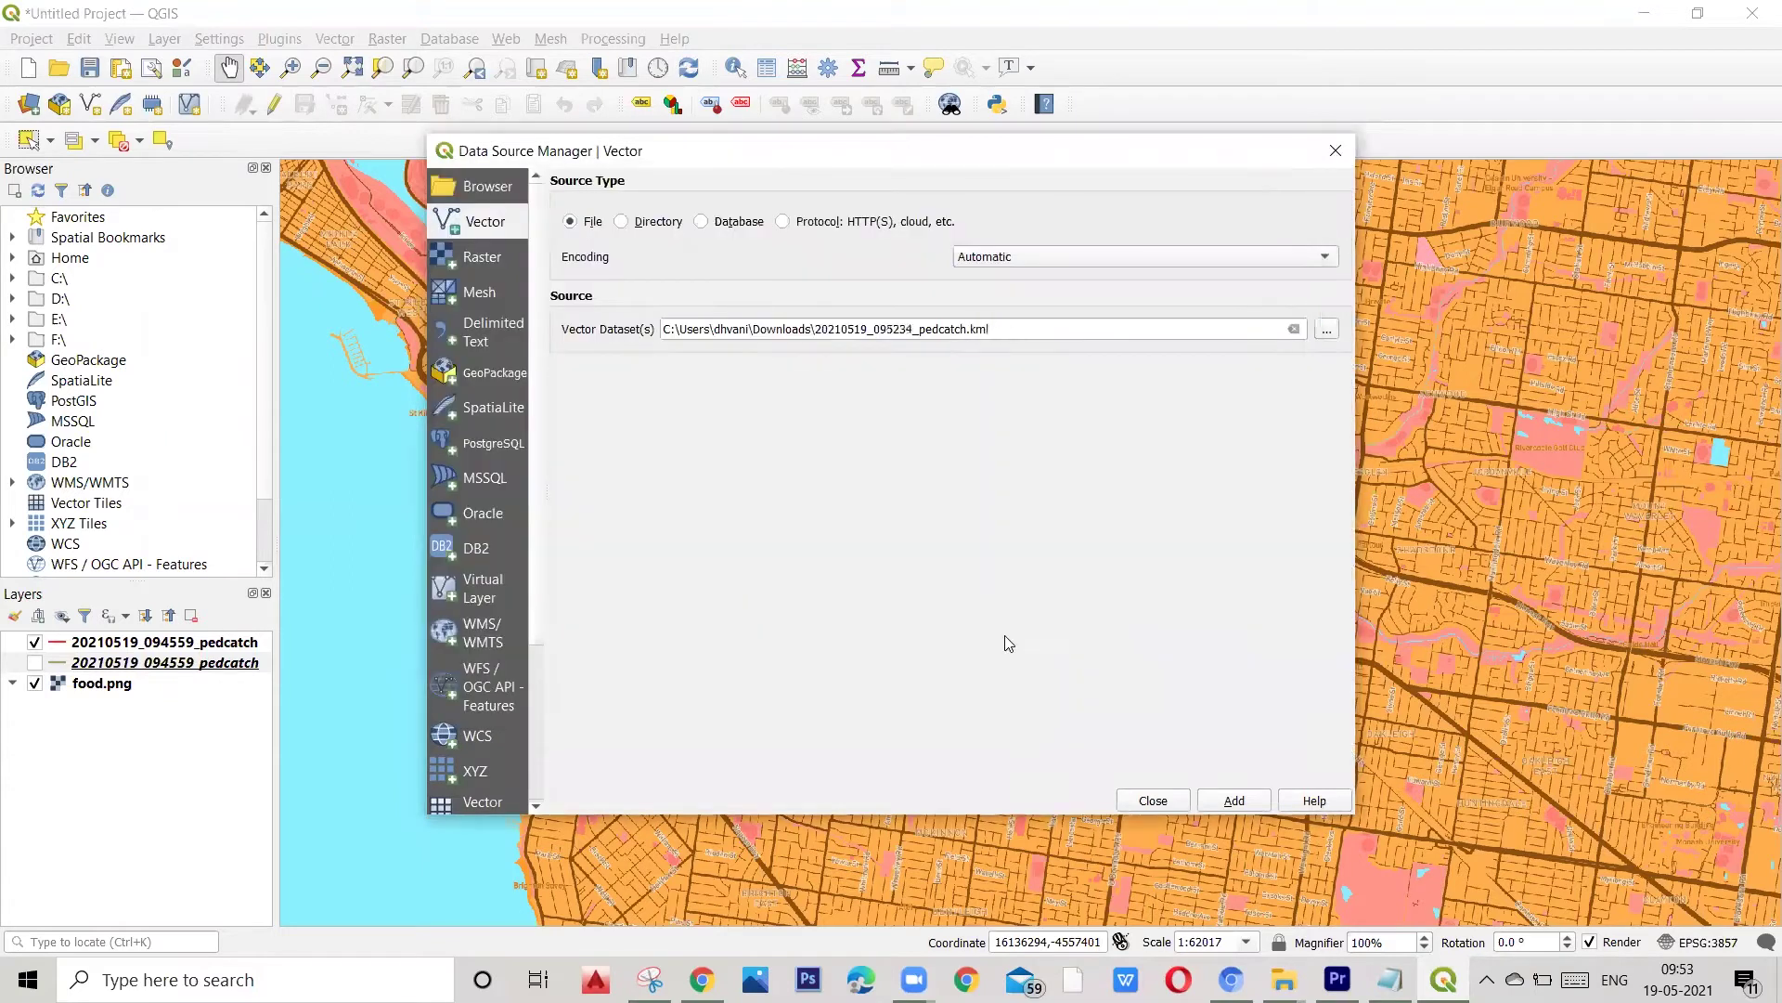
# Step: Add the Convex hulls, Markers, Maximum distance and Ways layers from the KML to the project and close the data source manager
pyautogui.click(1236, 803)
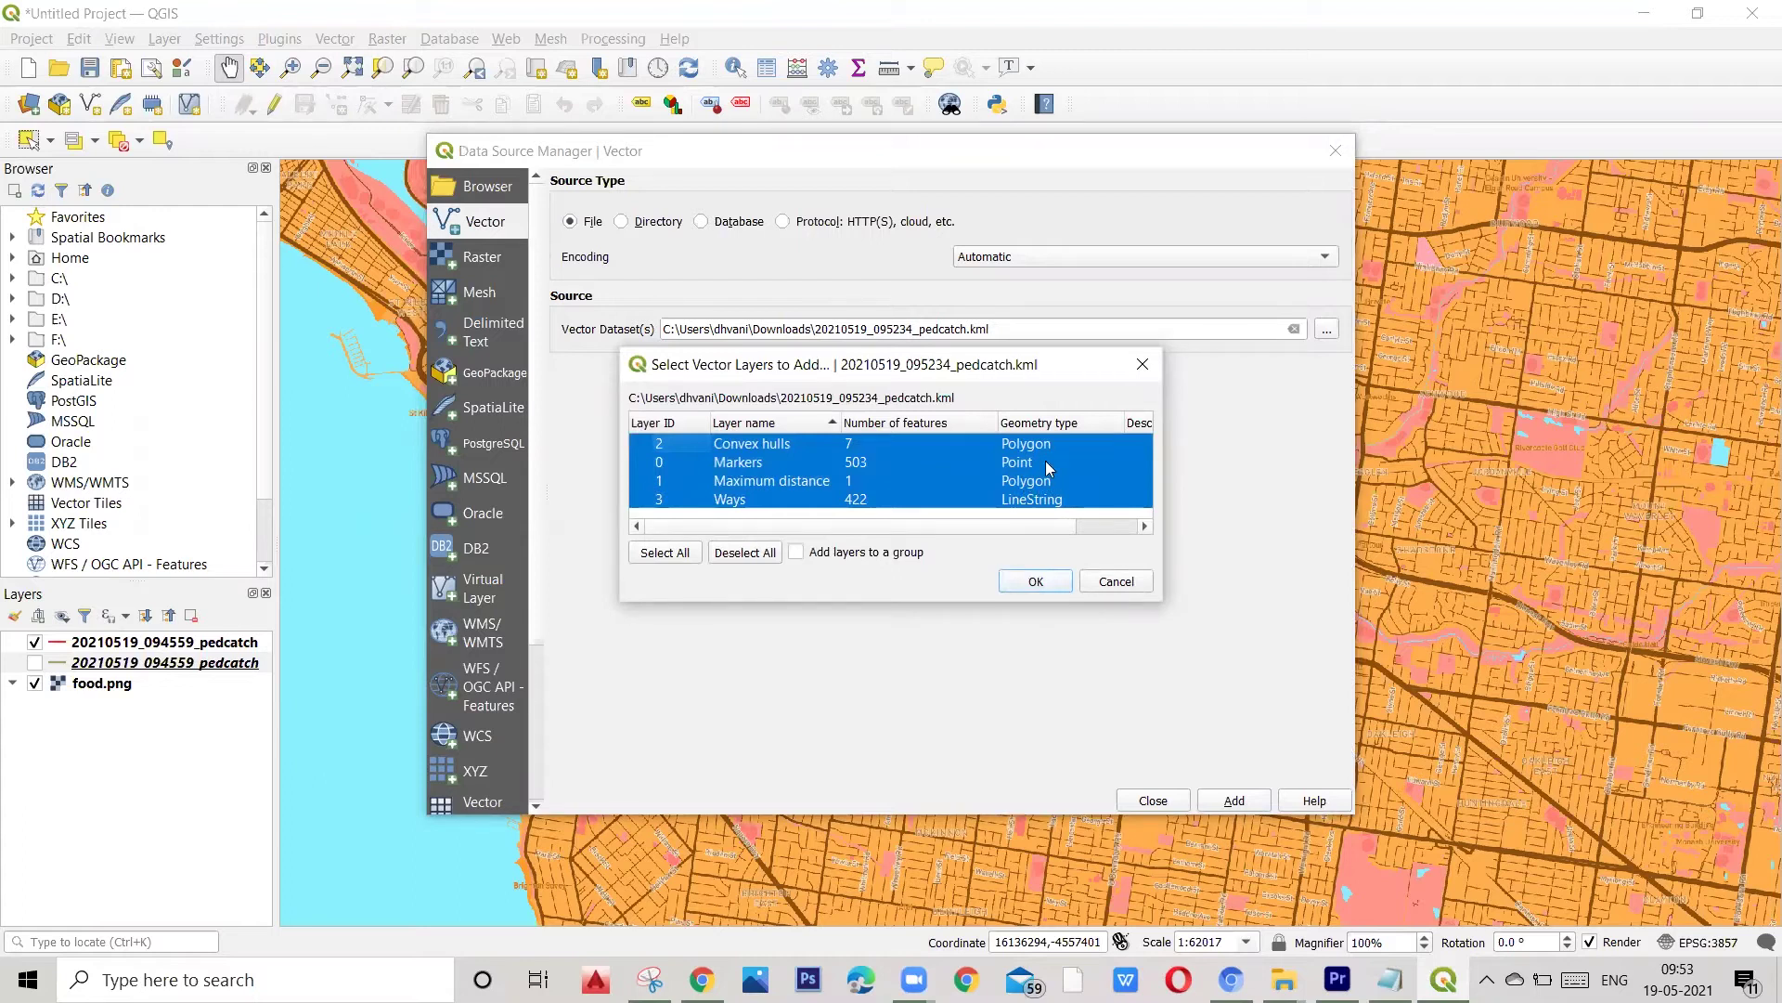
pyautogui.click(1038, 582)
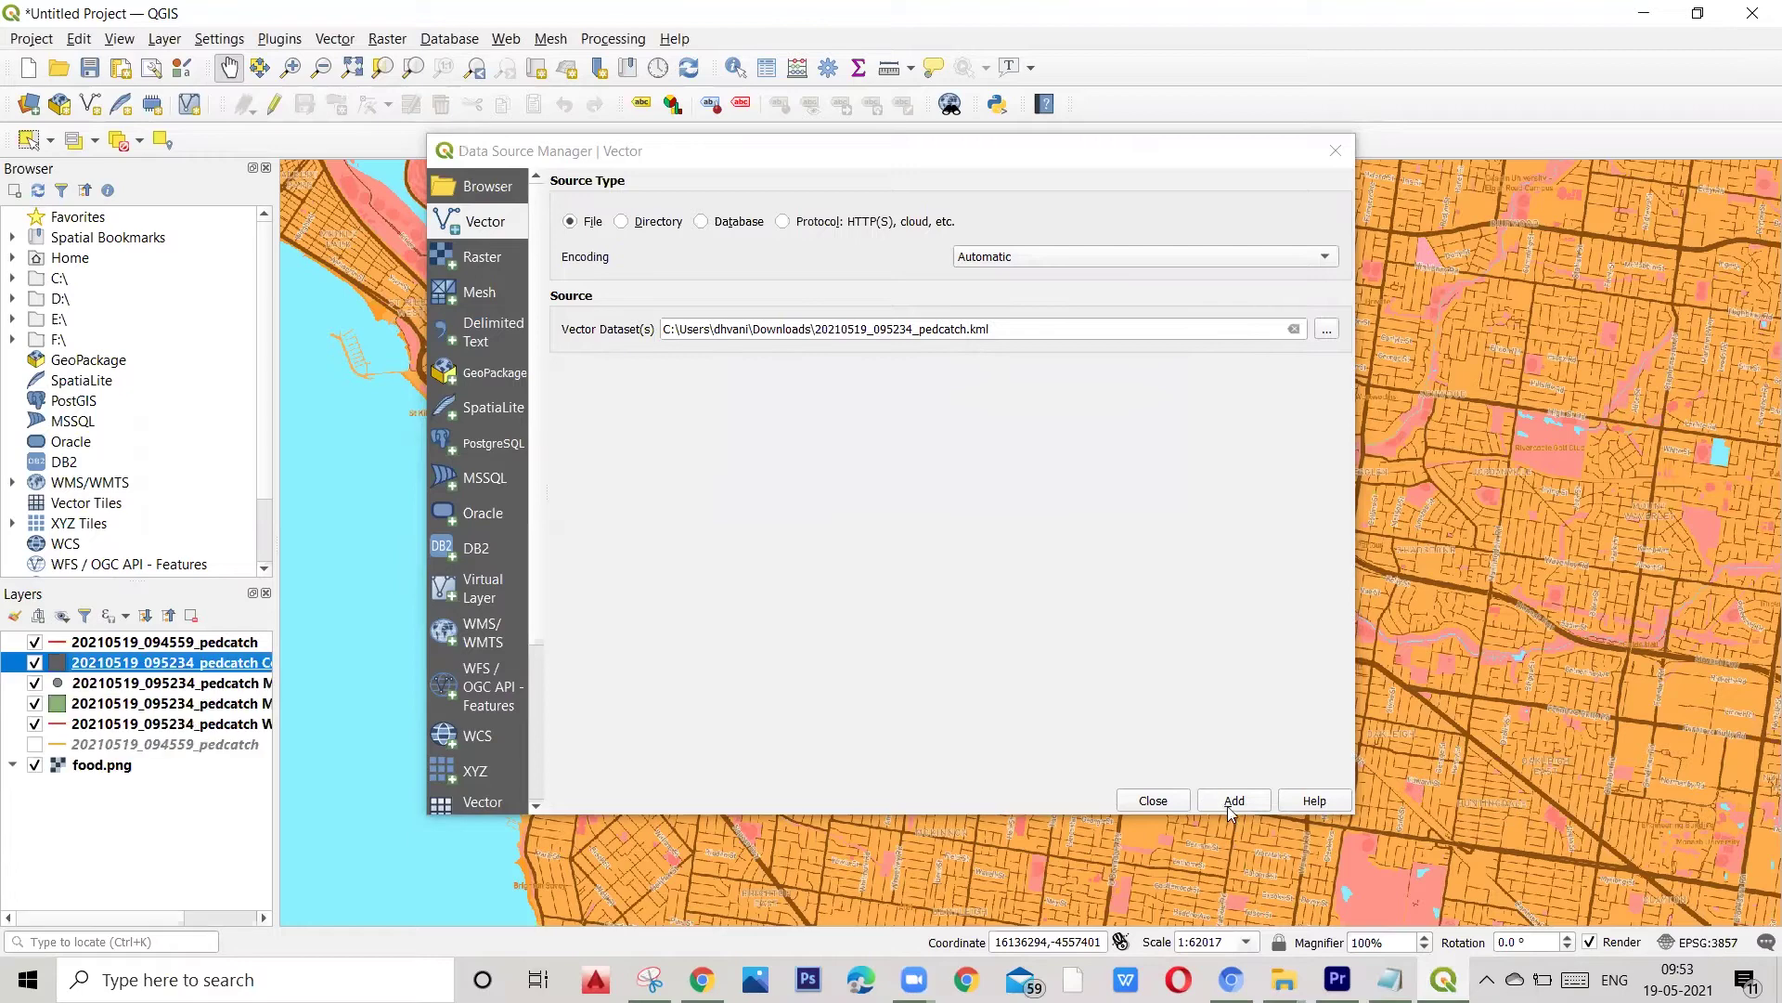
pyautogui.click(1153, 800)
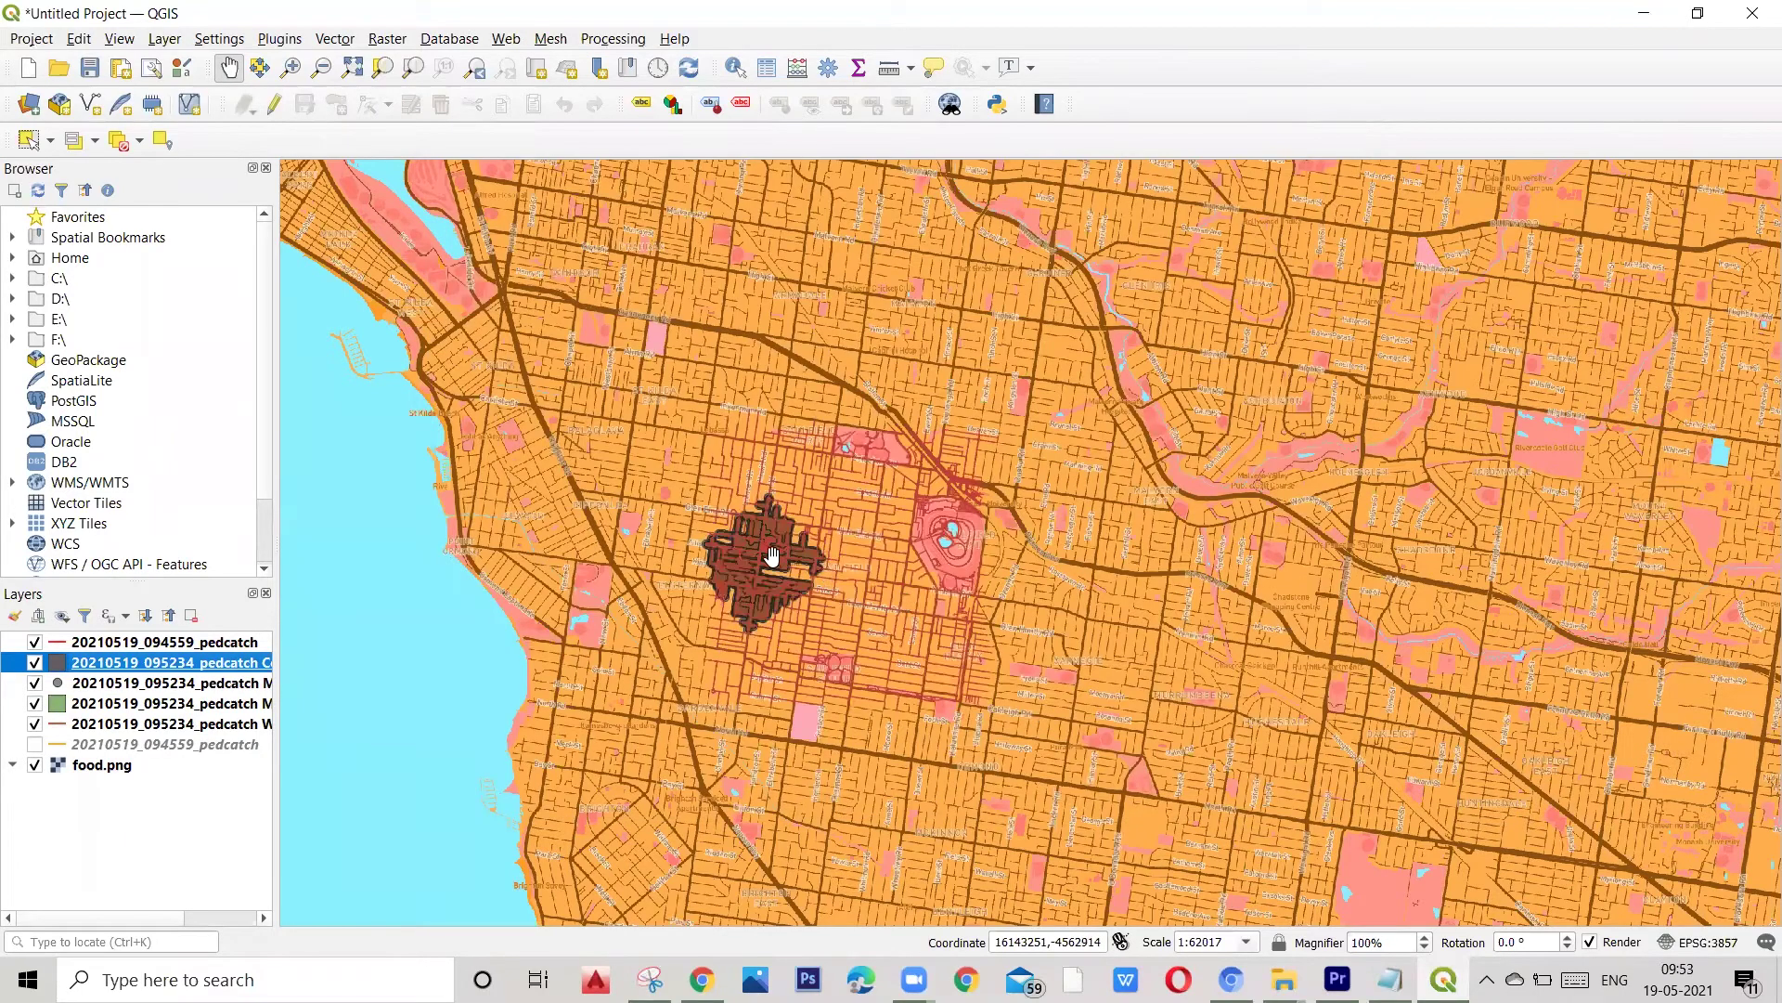
# Step: Set the fill opacity of the Convex hulls layer to 79.7 % in its symbology
pyautogui.scroll(2, 743, 566)
pyautogui.scroll(-1, 911, 518)
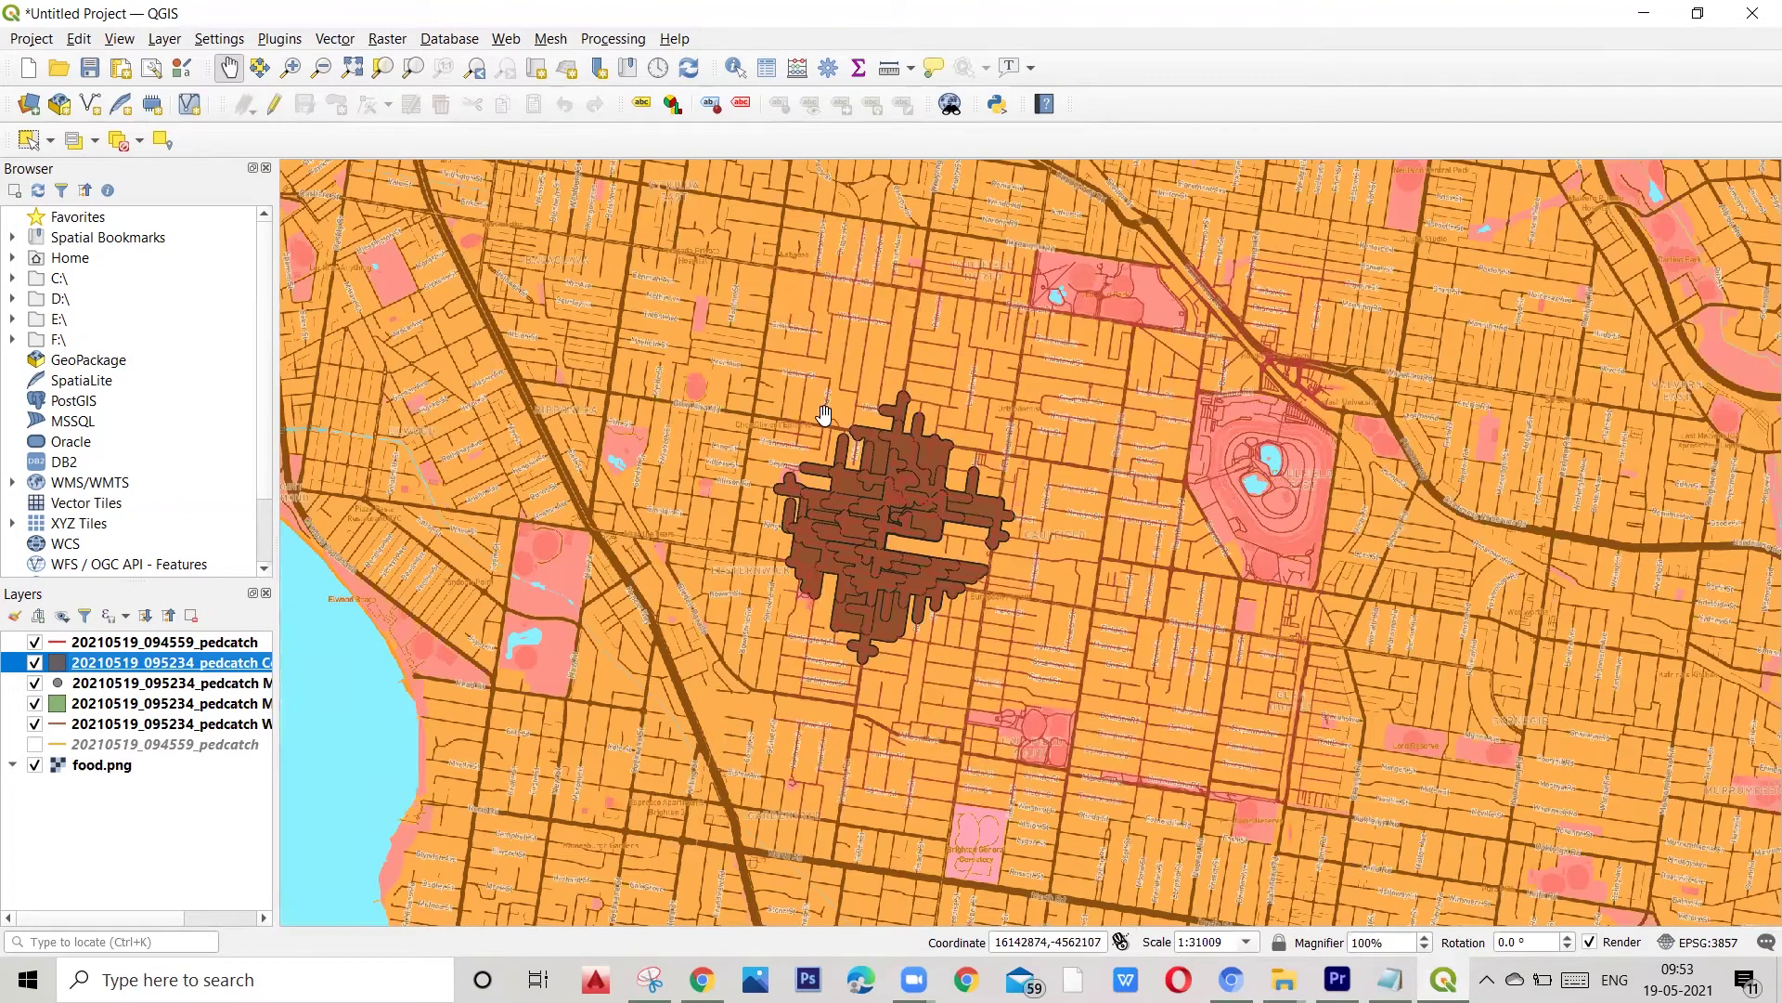
pyautogui.scroll(1, 709, 478)
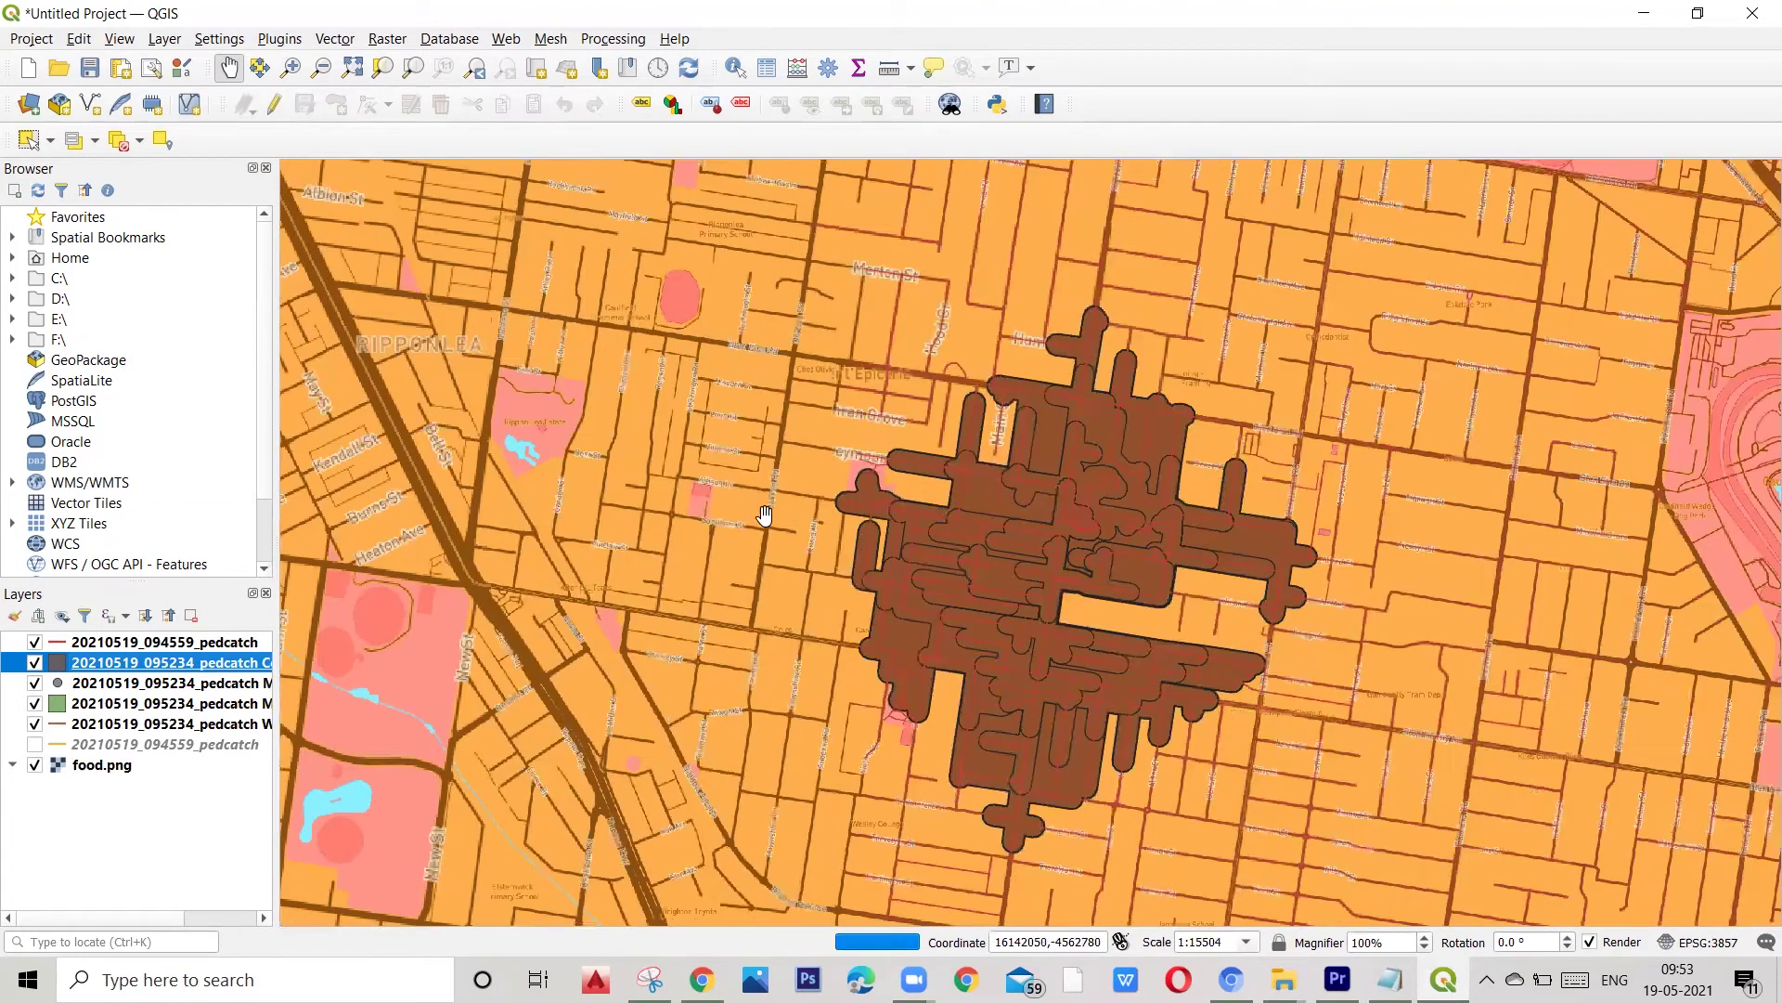
pyautogui.scroll(-1, 768, 518)
pyautogui.scroll(1, 901, 530)
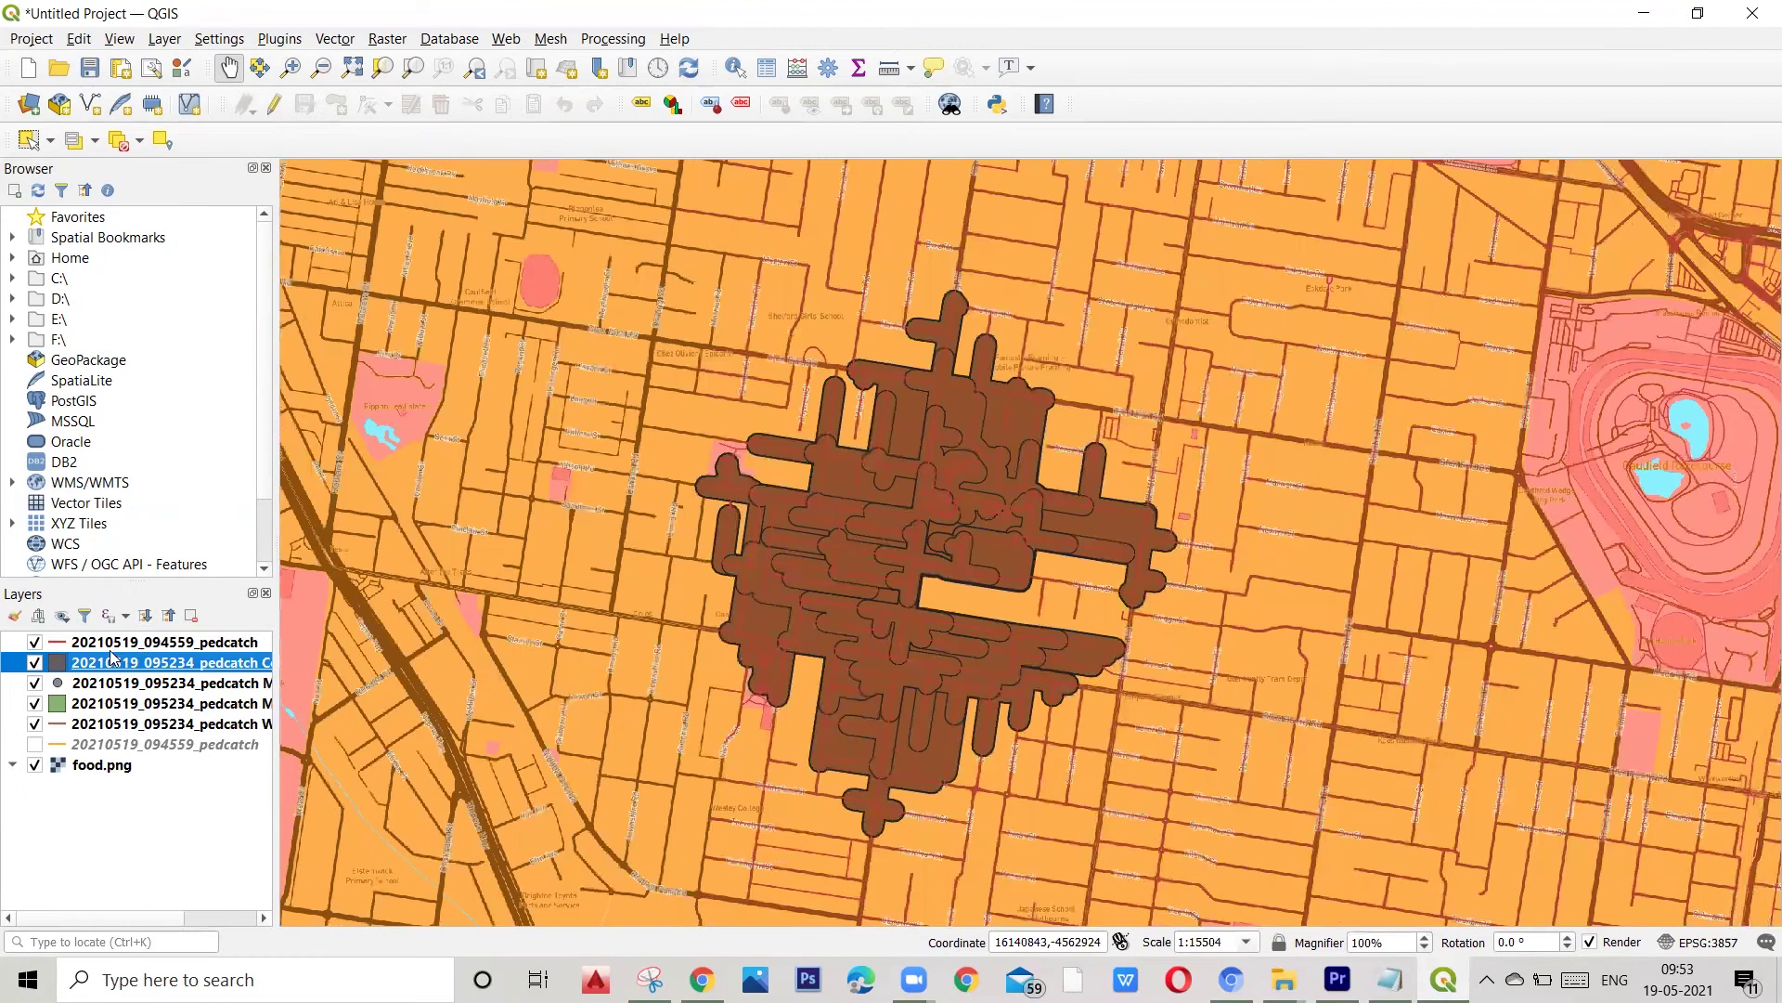
pyautogui.rightClick(57, 667)
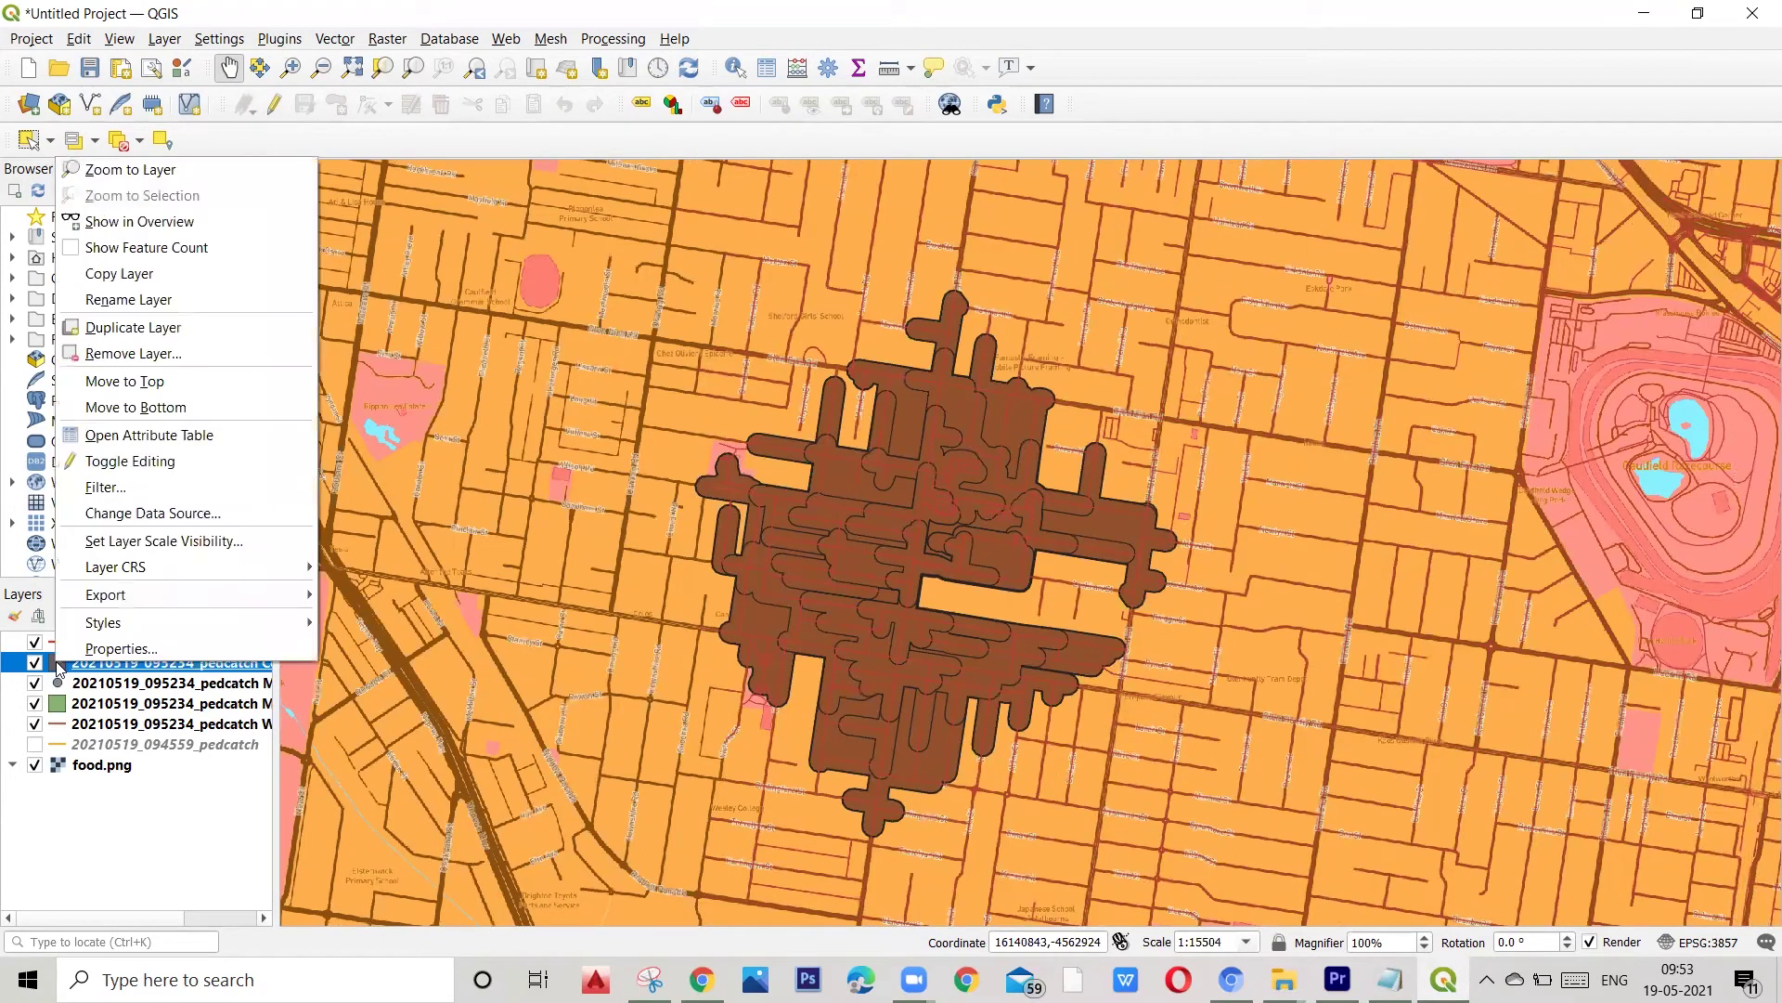
pyautogui.click(102, 649)
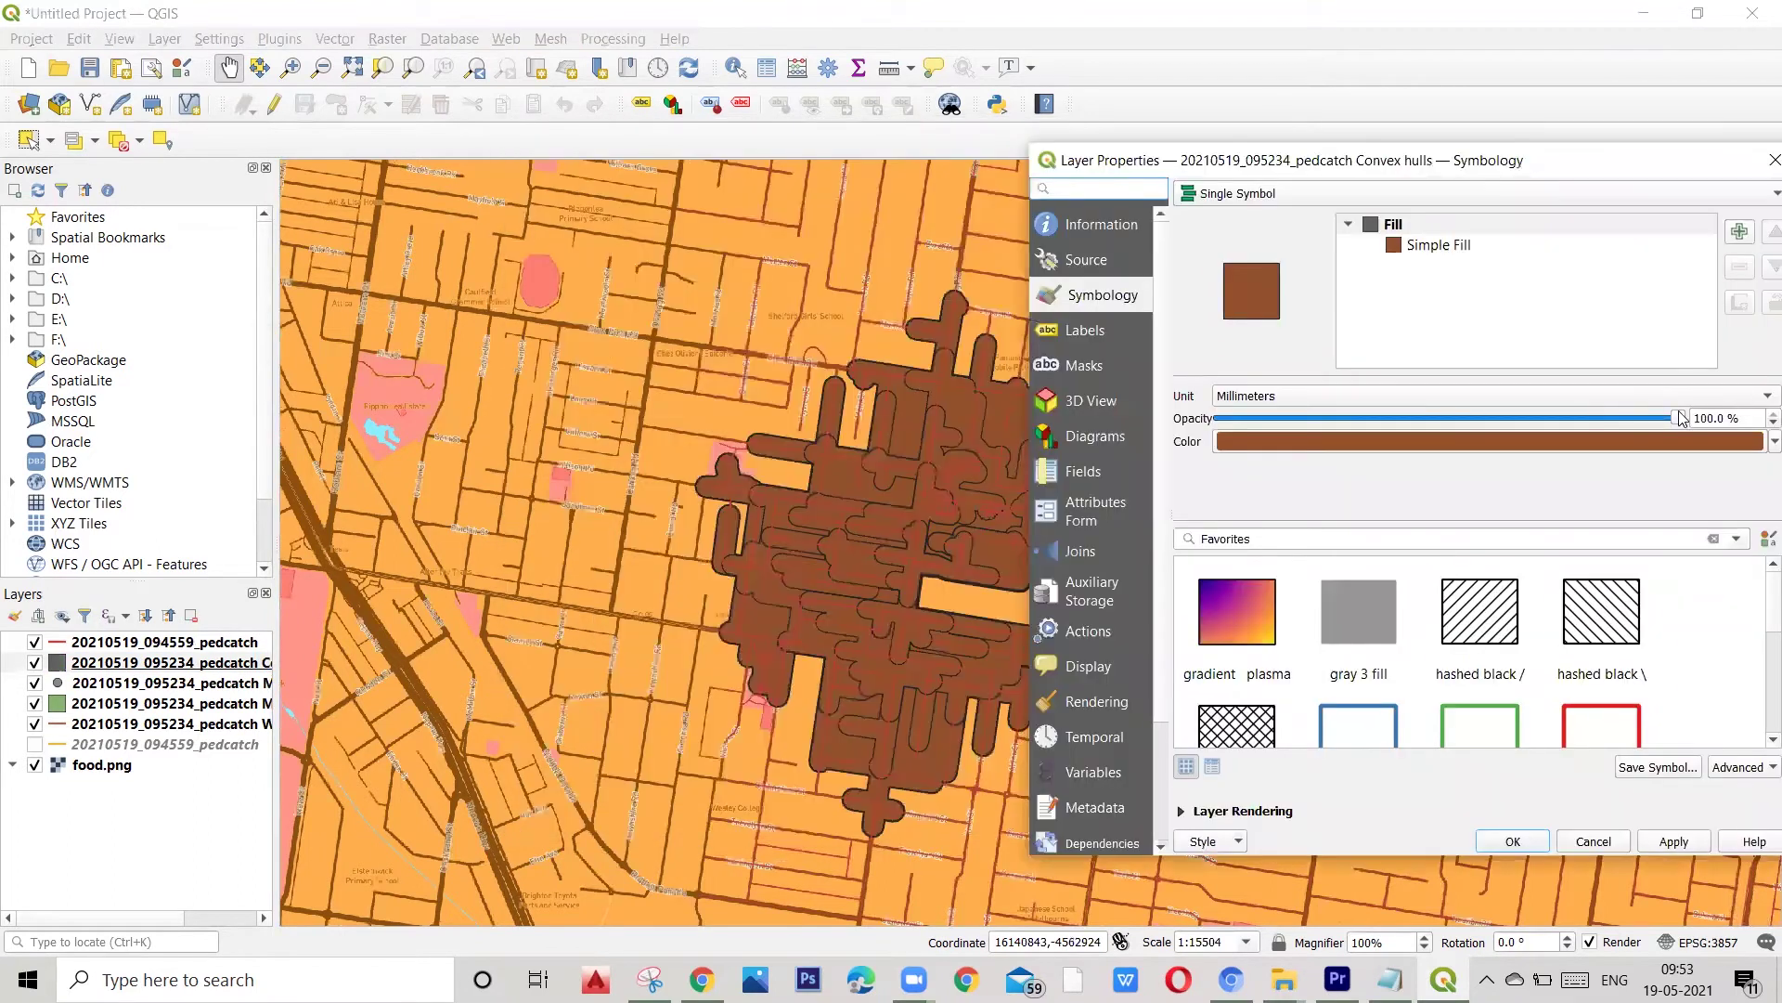
pyautogui.moveTo(1682, 418); pyautogui.dragTo(1724, 435)
pyautogui.moveTo(1678, 418); pyautogui.dragTo(1594, 419)
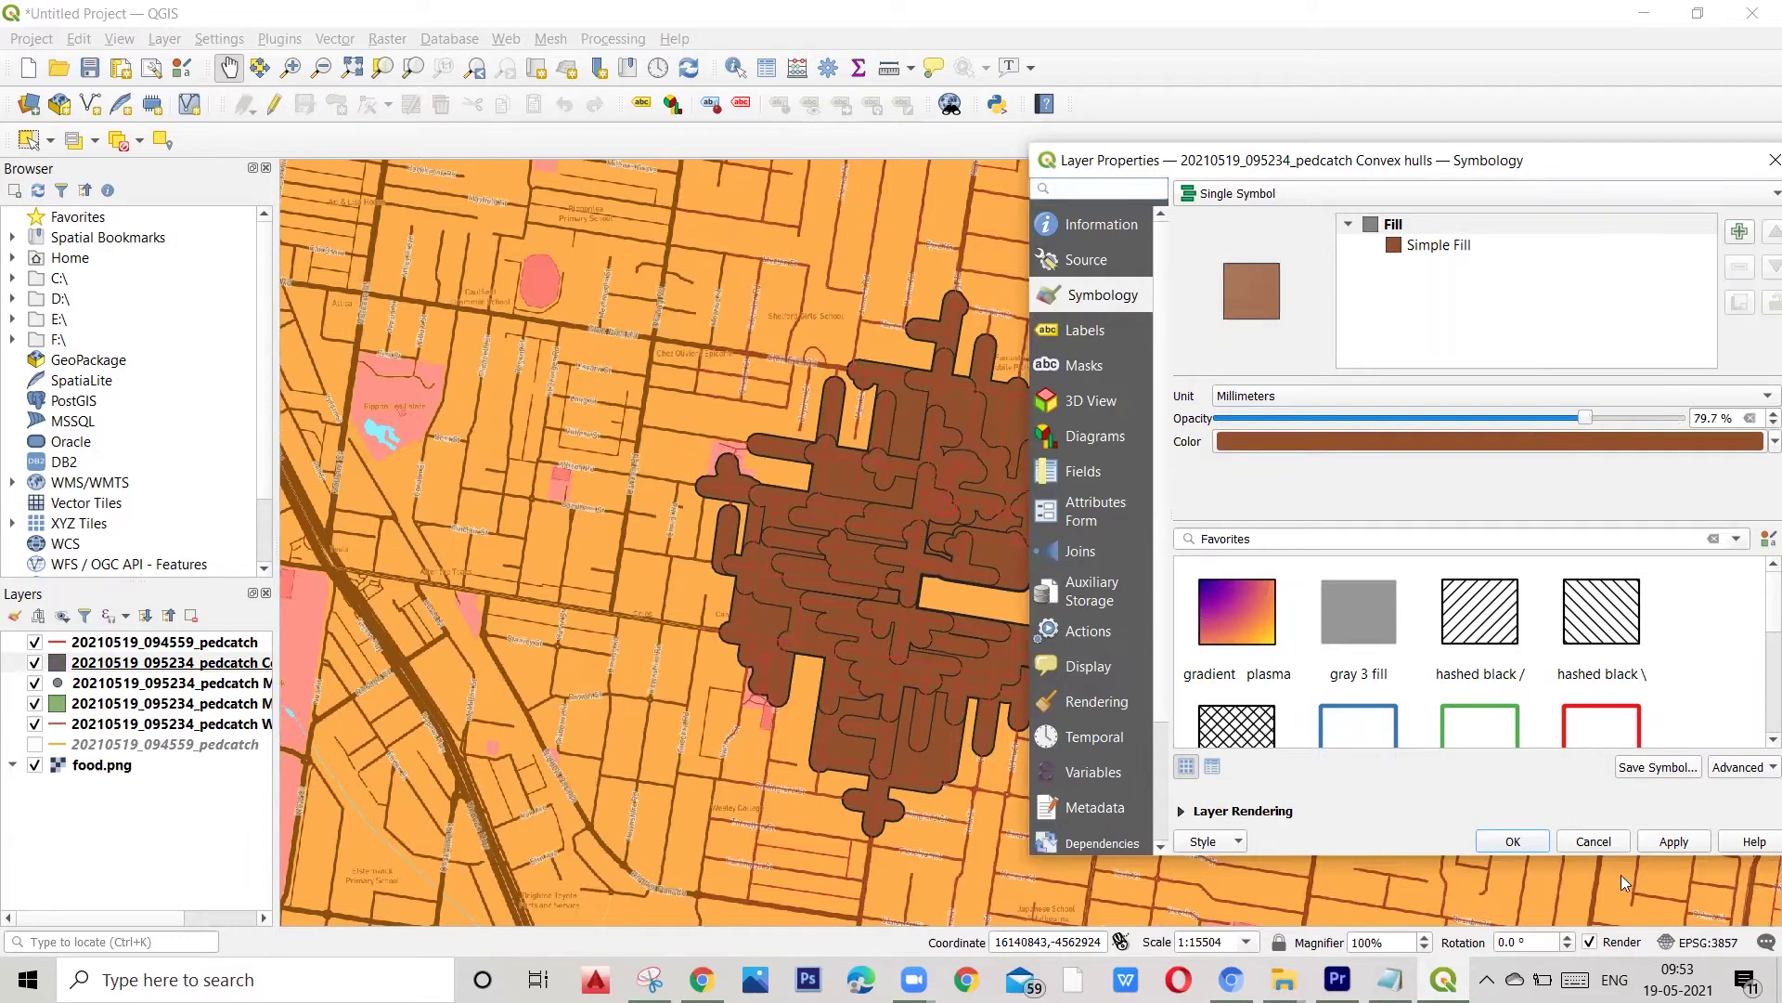
pyautogui.click(1518, 843)
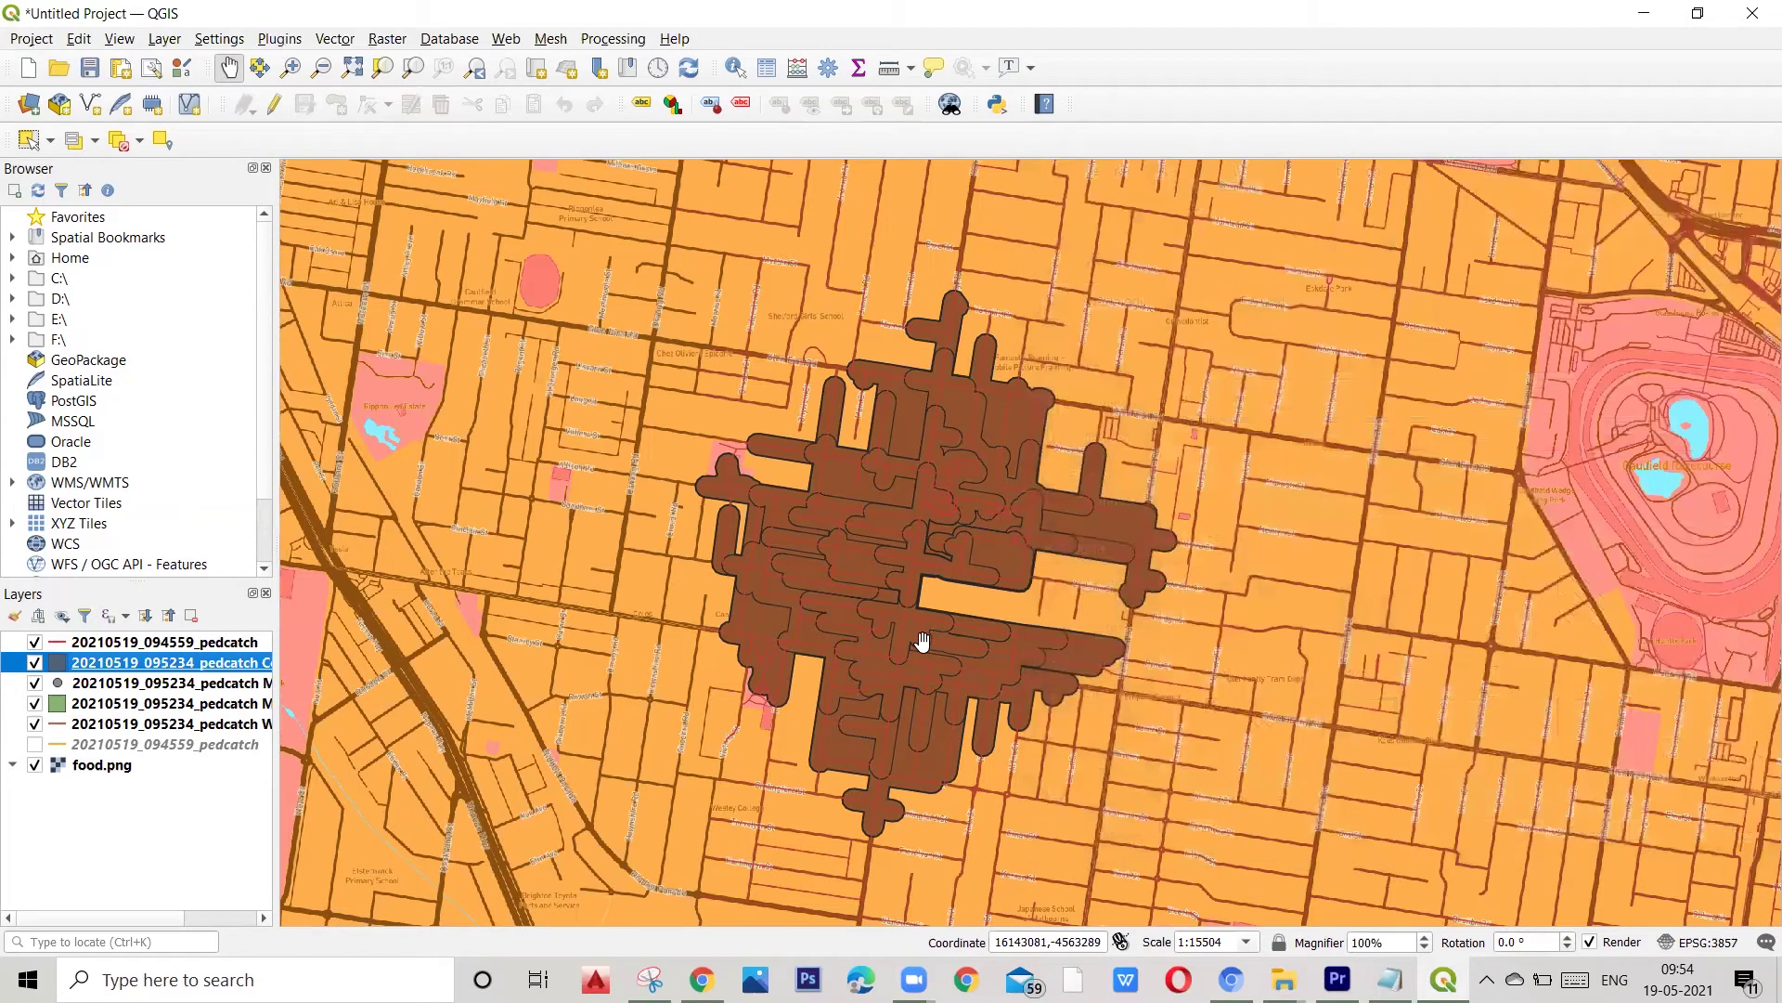
# Step: Hide the Convex hulls layer, move it below the Markers layer, and show it again
pyautogui.scroll(1, 882, 641)
pyautogui.scroll(-1, 883, 640)
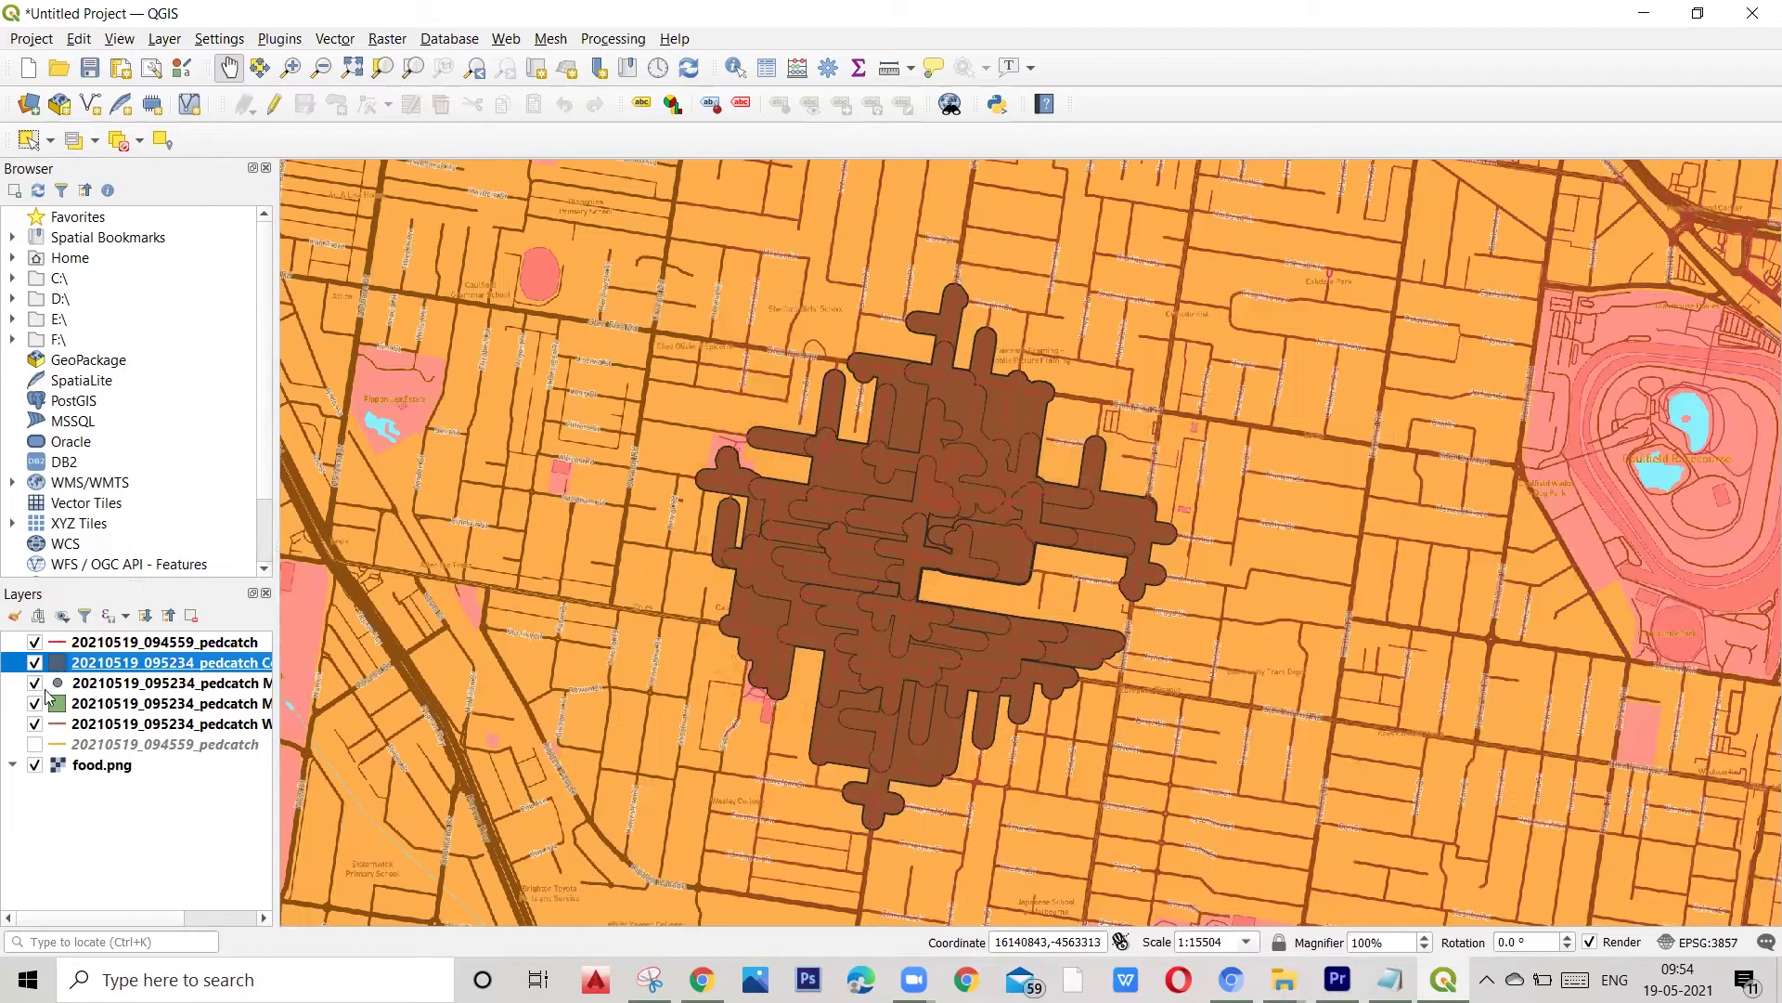
pyautogui.click(51, 704)
pyautogui.click(35, 663)
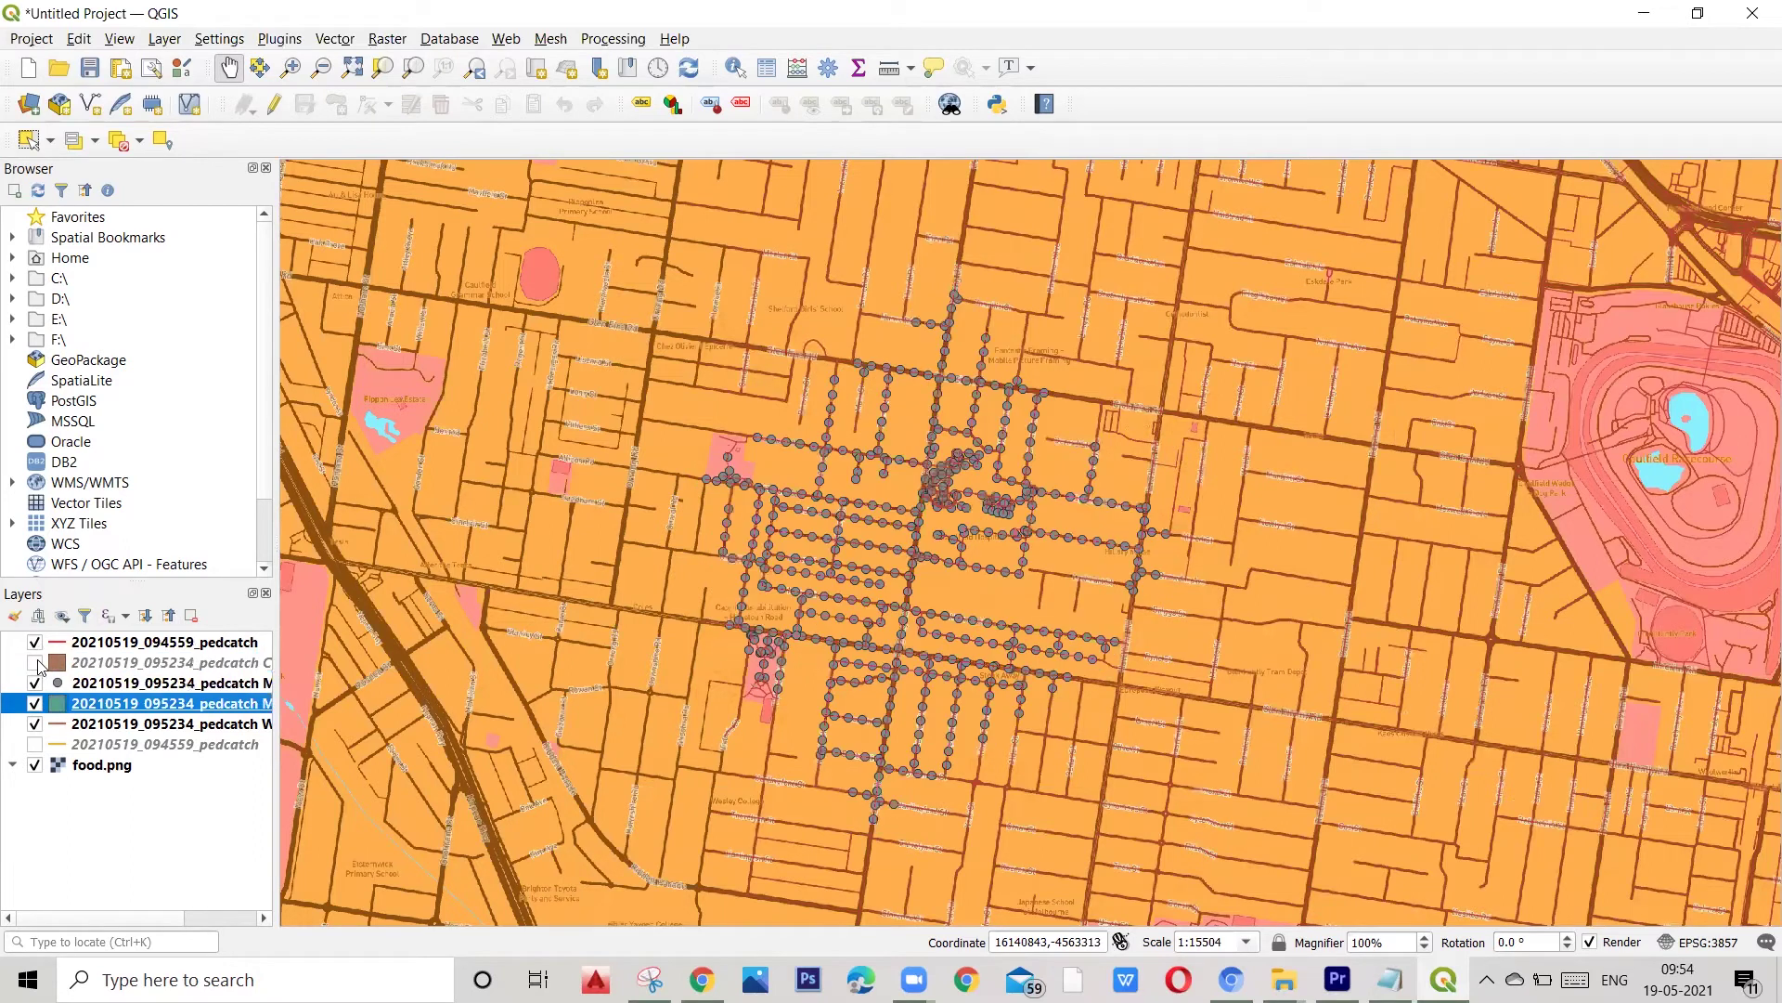
pyautogui.click(35, 662)
pyautogui.click(36, 663)
pyautogui.click(69, 664)
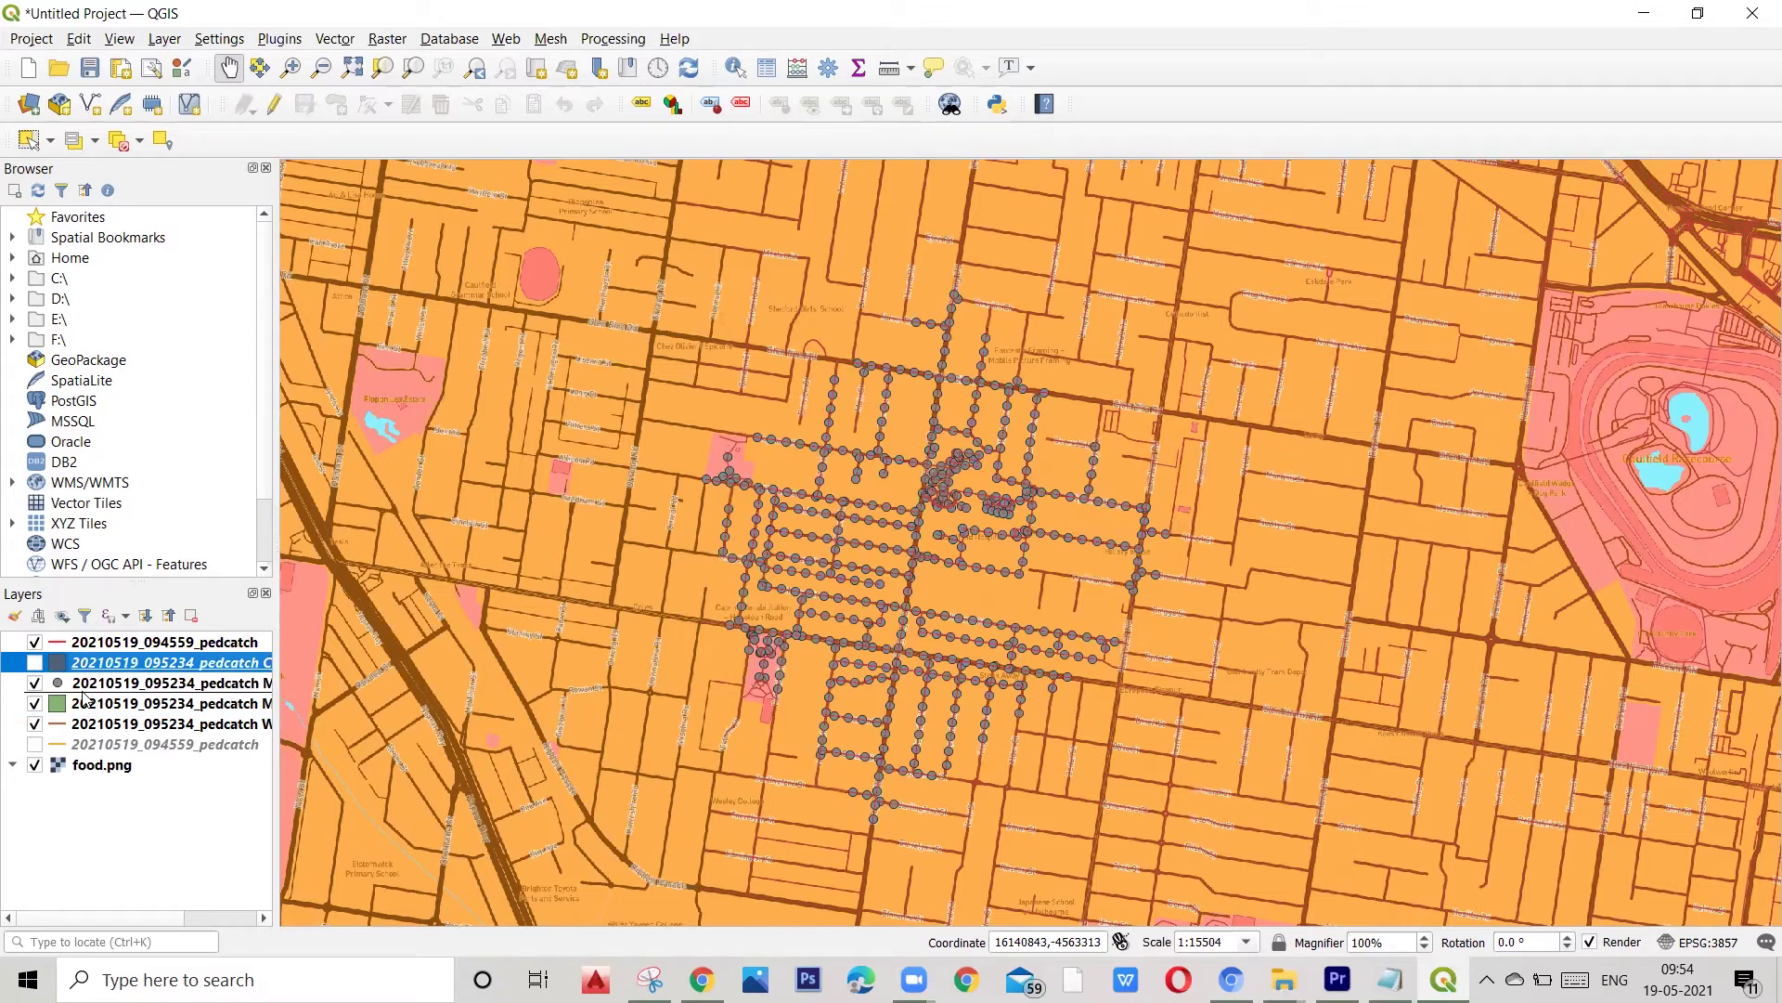
pyautogui.moveTo(70, 664); pyautogui.dragTo(83, 697)
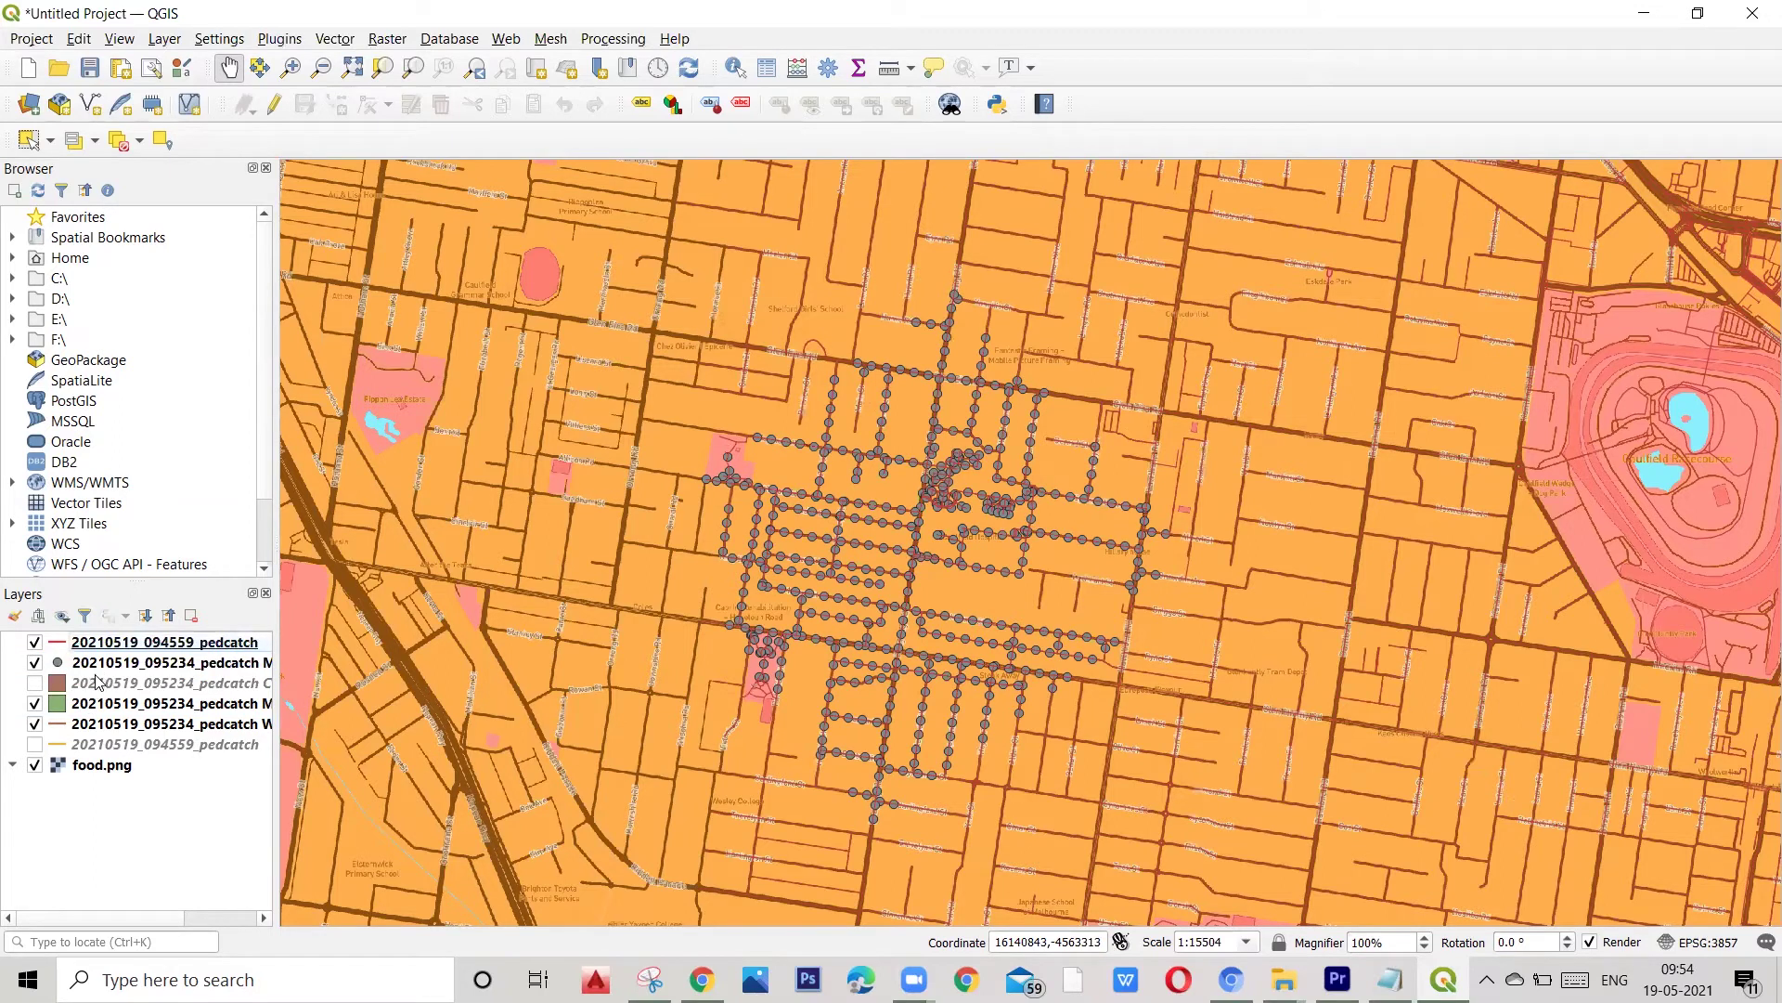
pyautogui.click(35, 683)
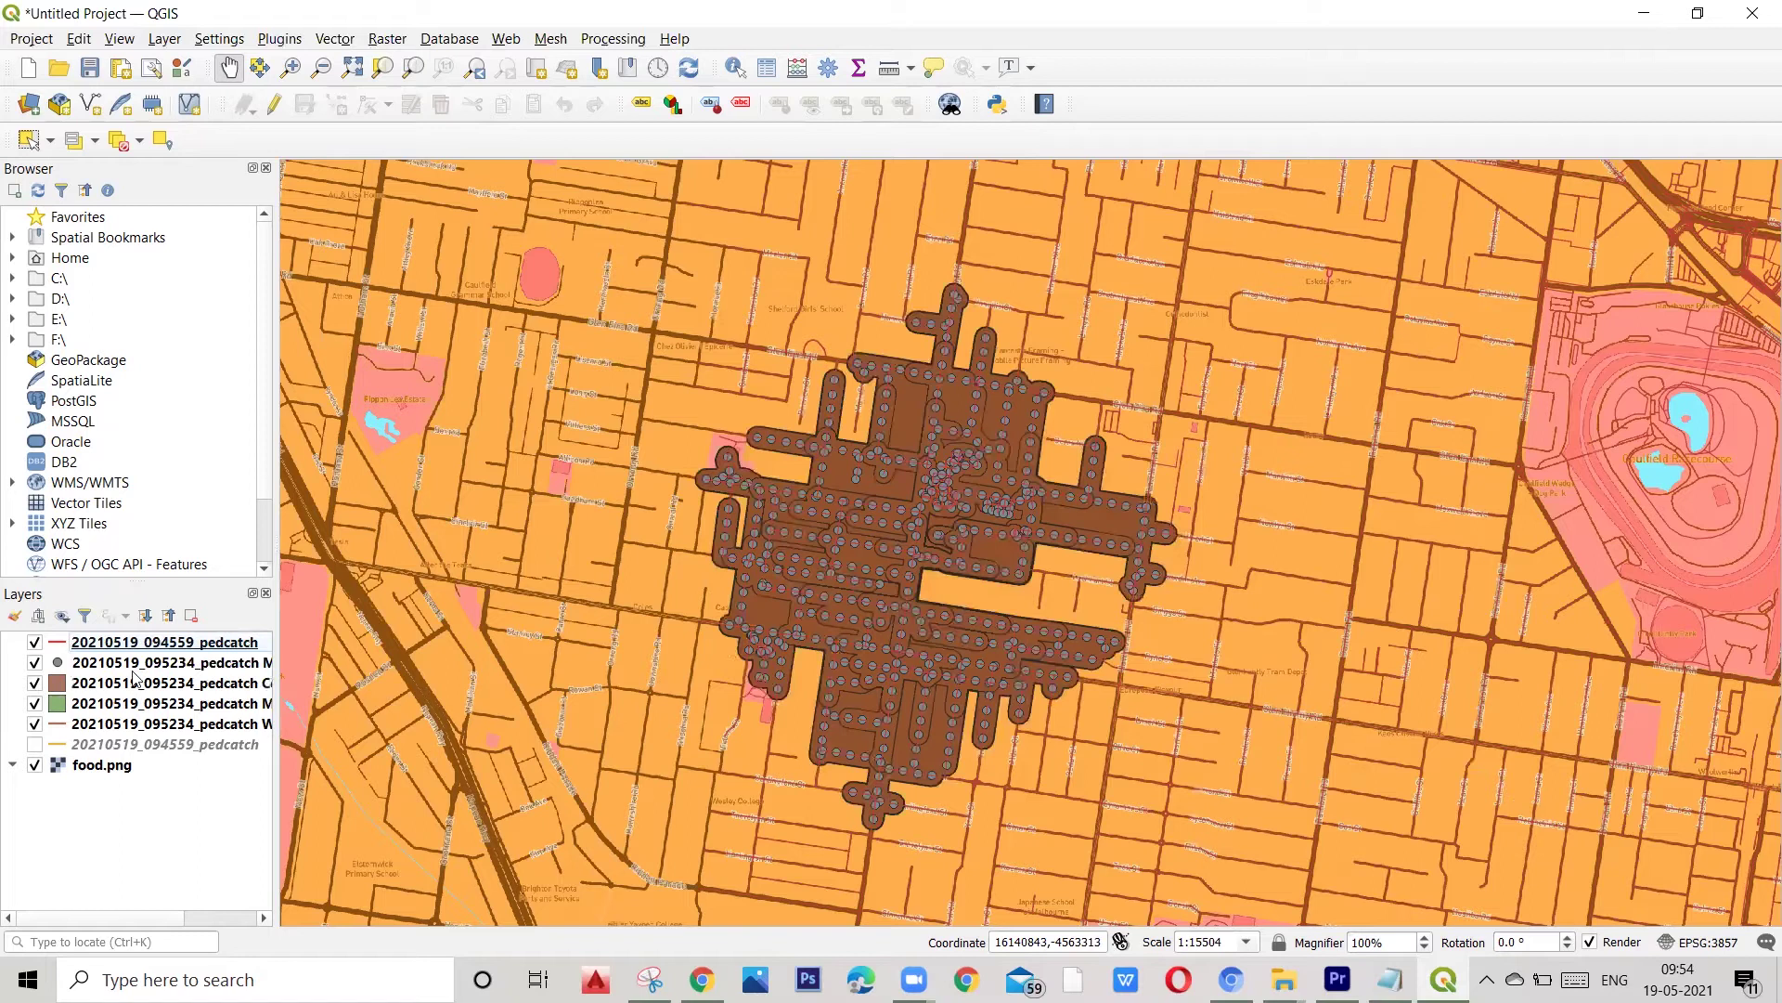
# Step: Move the Maximum distance layer above the Convex hulls layer and check the catchment on the map
pyautogui.scroll(1, 887, 562)
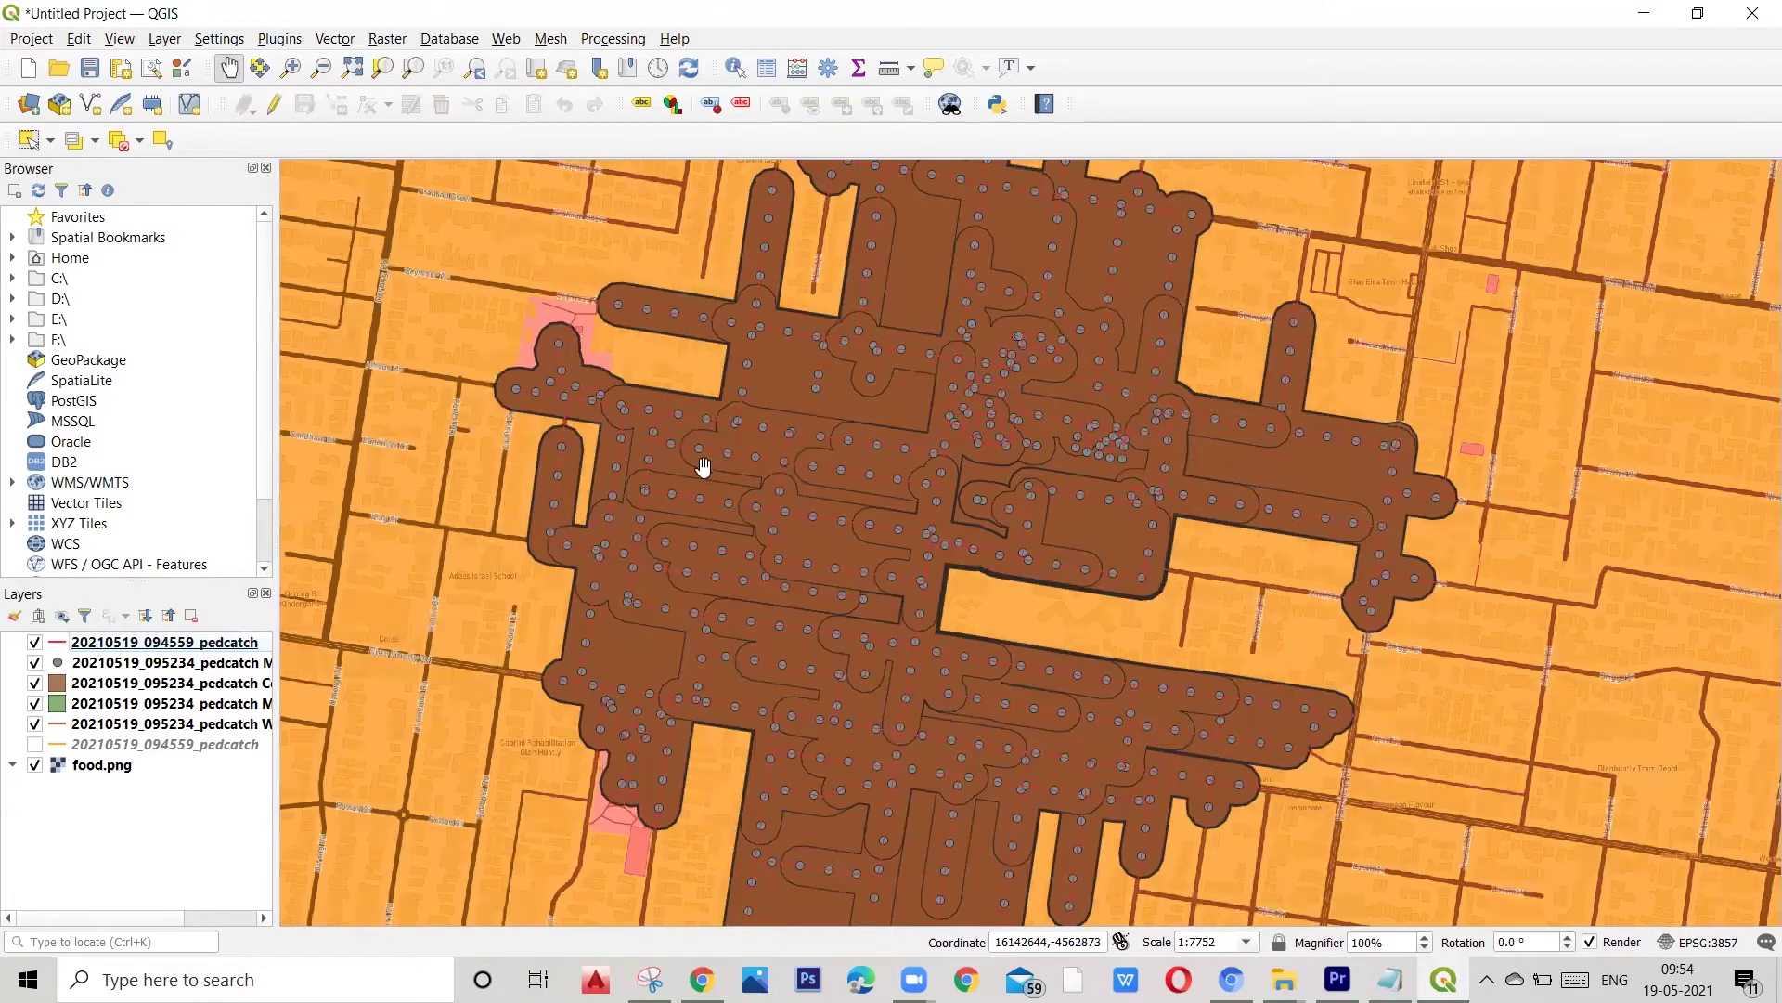
pyautogui.click(92, 702)
pyautogui.moveTo(102, 705); pyautogui.dragTo(98, 685)
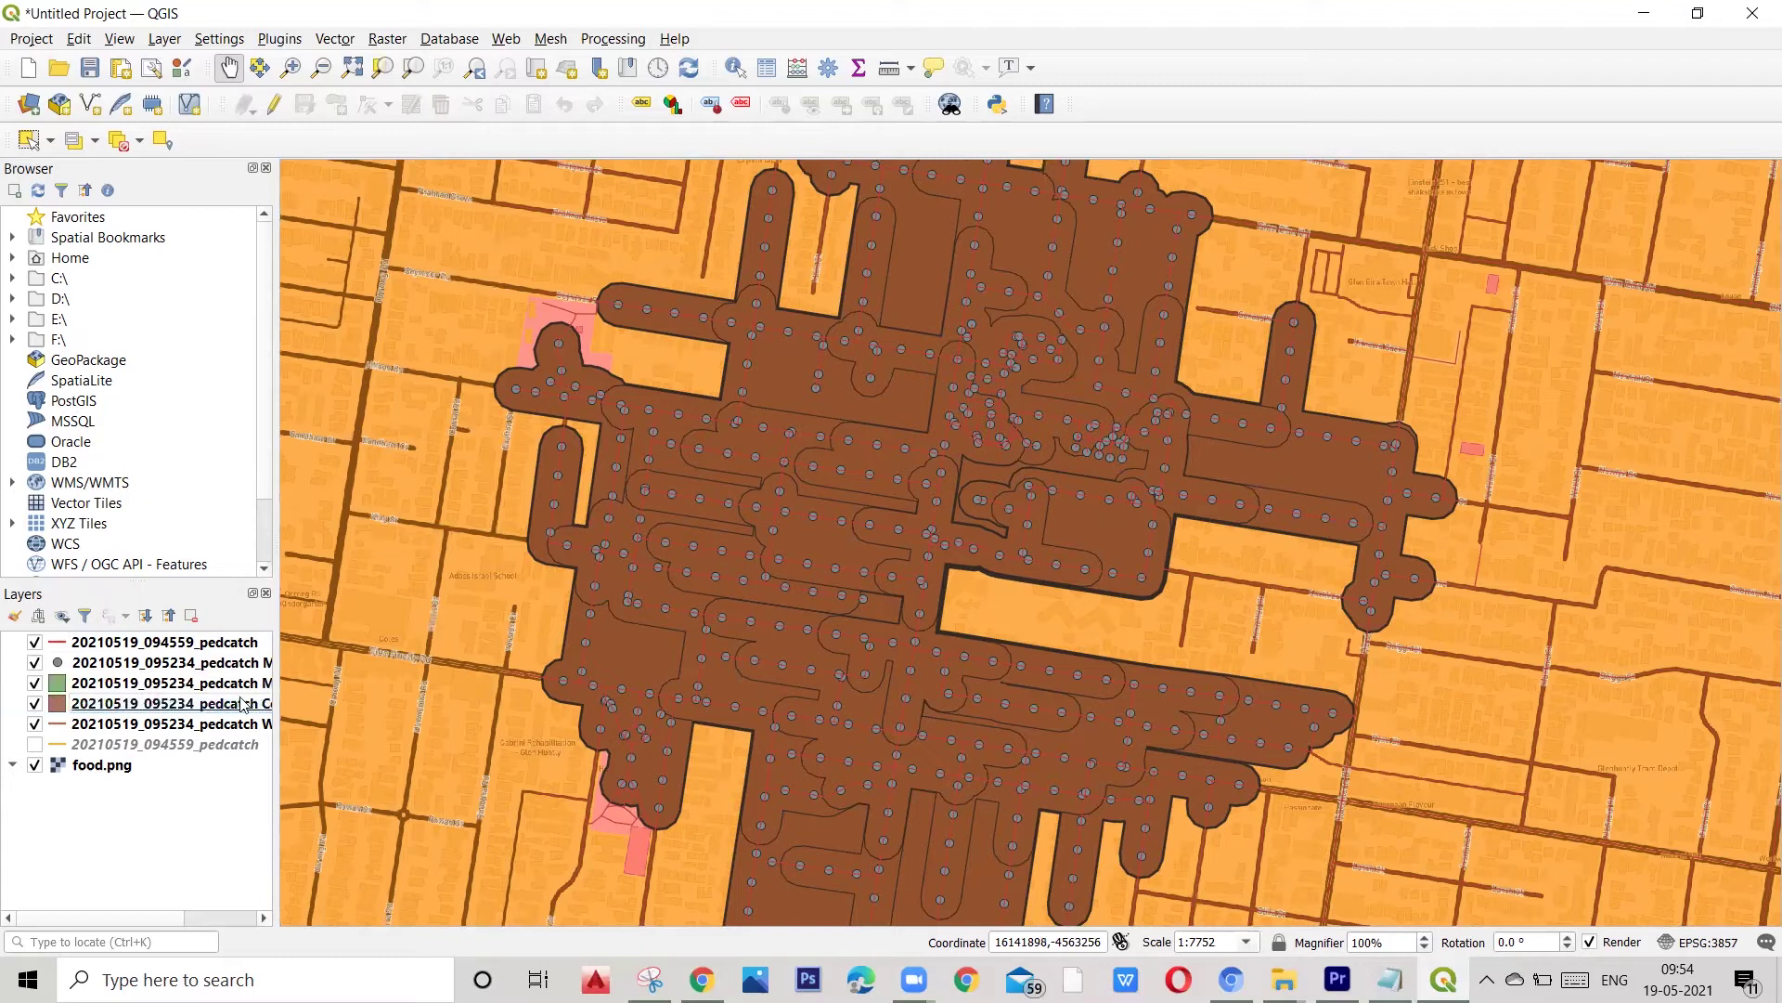
pyautogui.scroll(-4, 814, 557)
pyautogui.scroll(3, 824, 557)
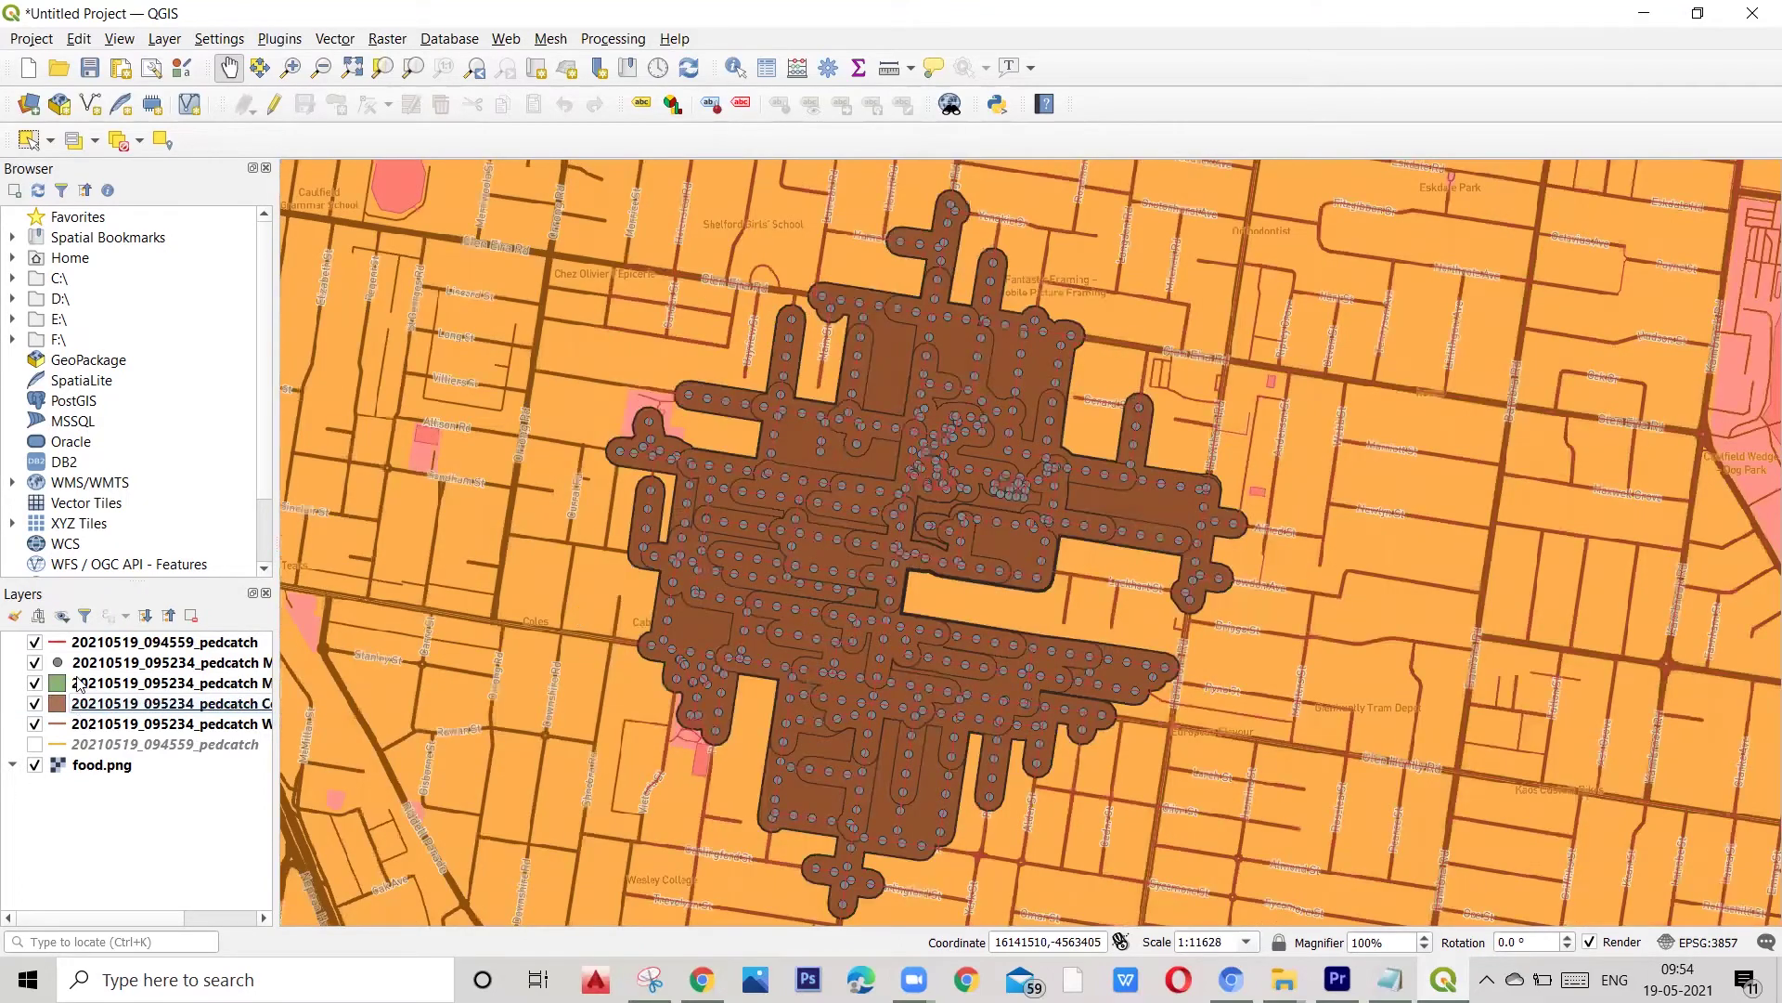
# Step: Toggle the uppermost 20210519_094559_pedcatch layer off and on, and hide the Markers layer
pyautogui.click(84, 648)
pyautogui.click(36, 644)
pyautogui.click(35, 643)
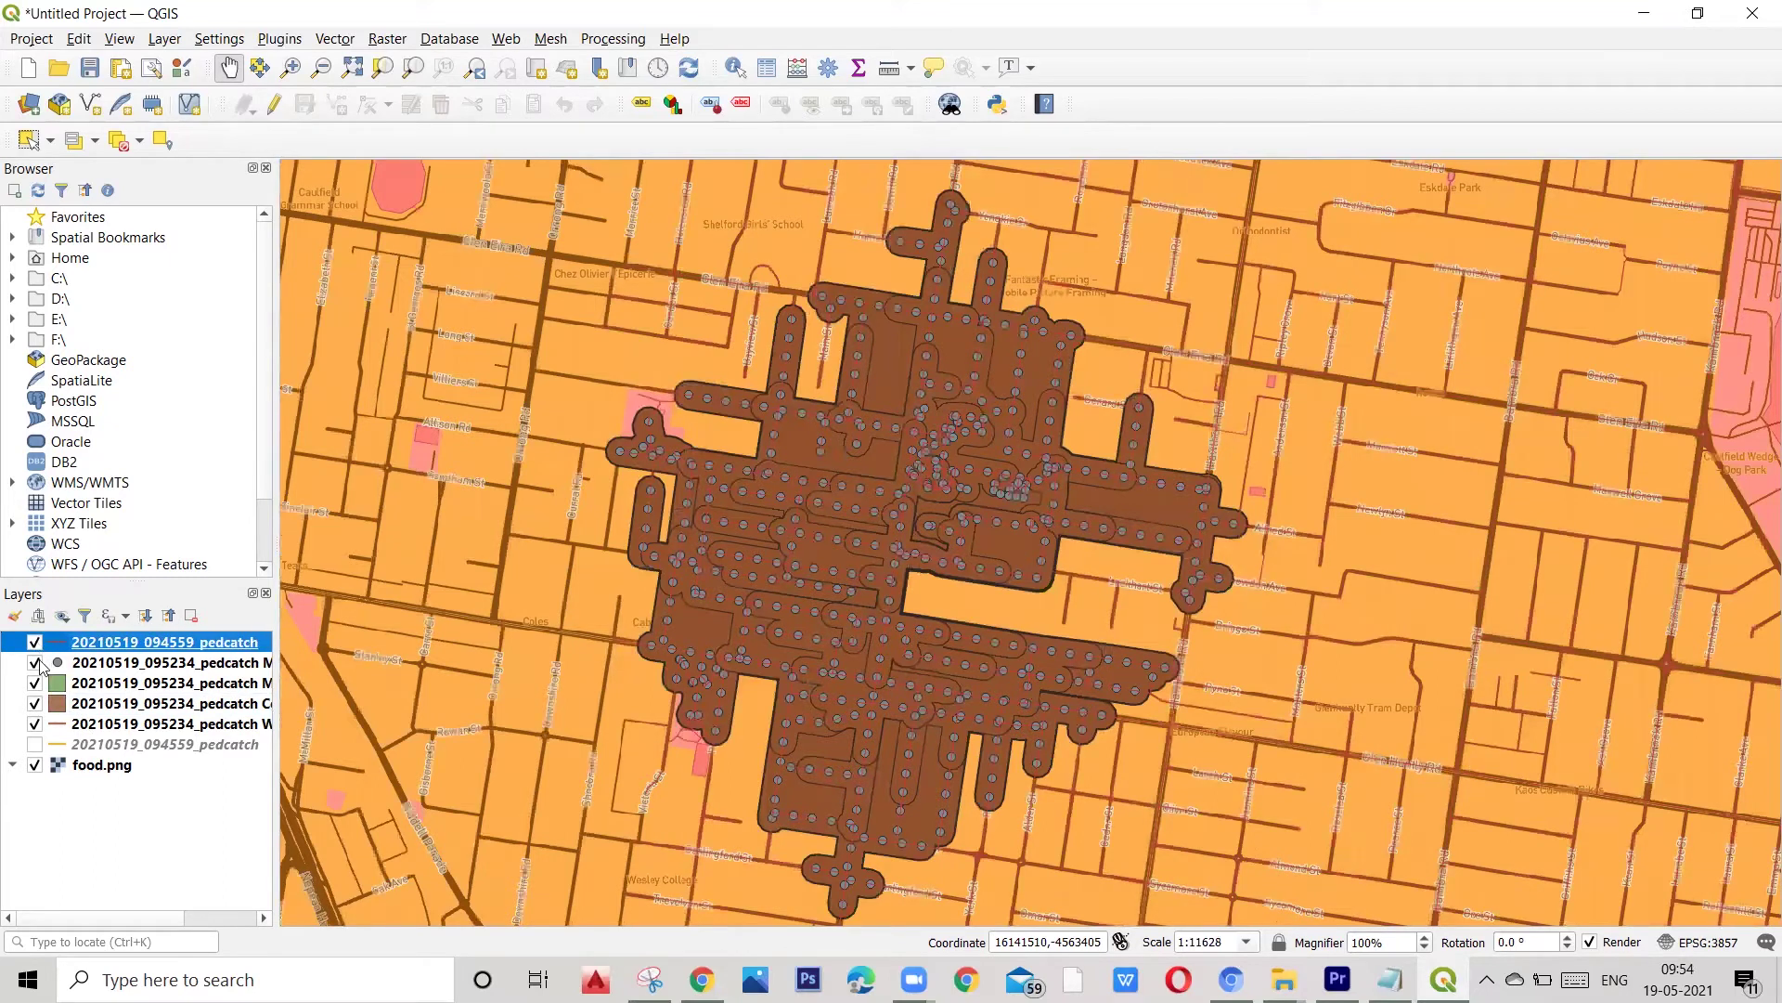
pyautogui.click(35, 663)
pyautogui.click(35, 663)
pyautogui.click(36, 663)
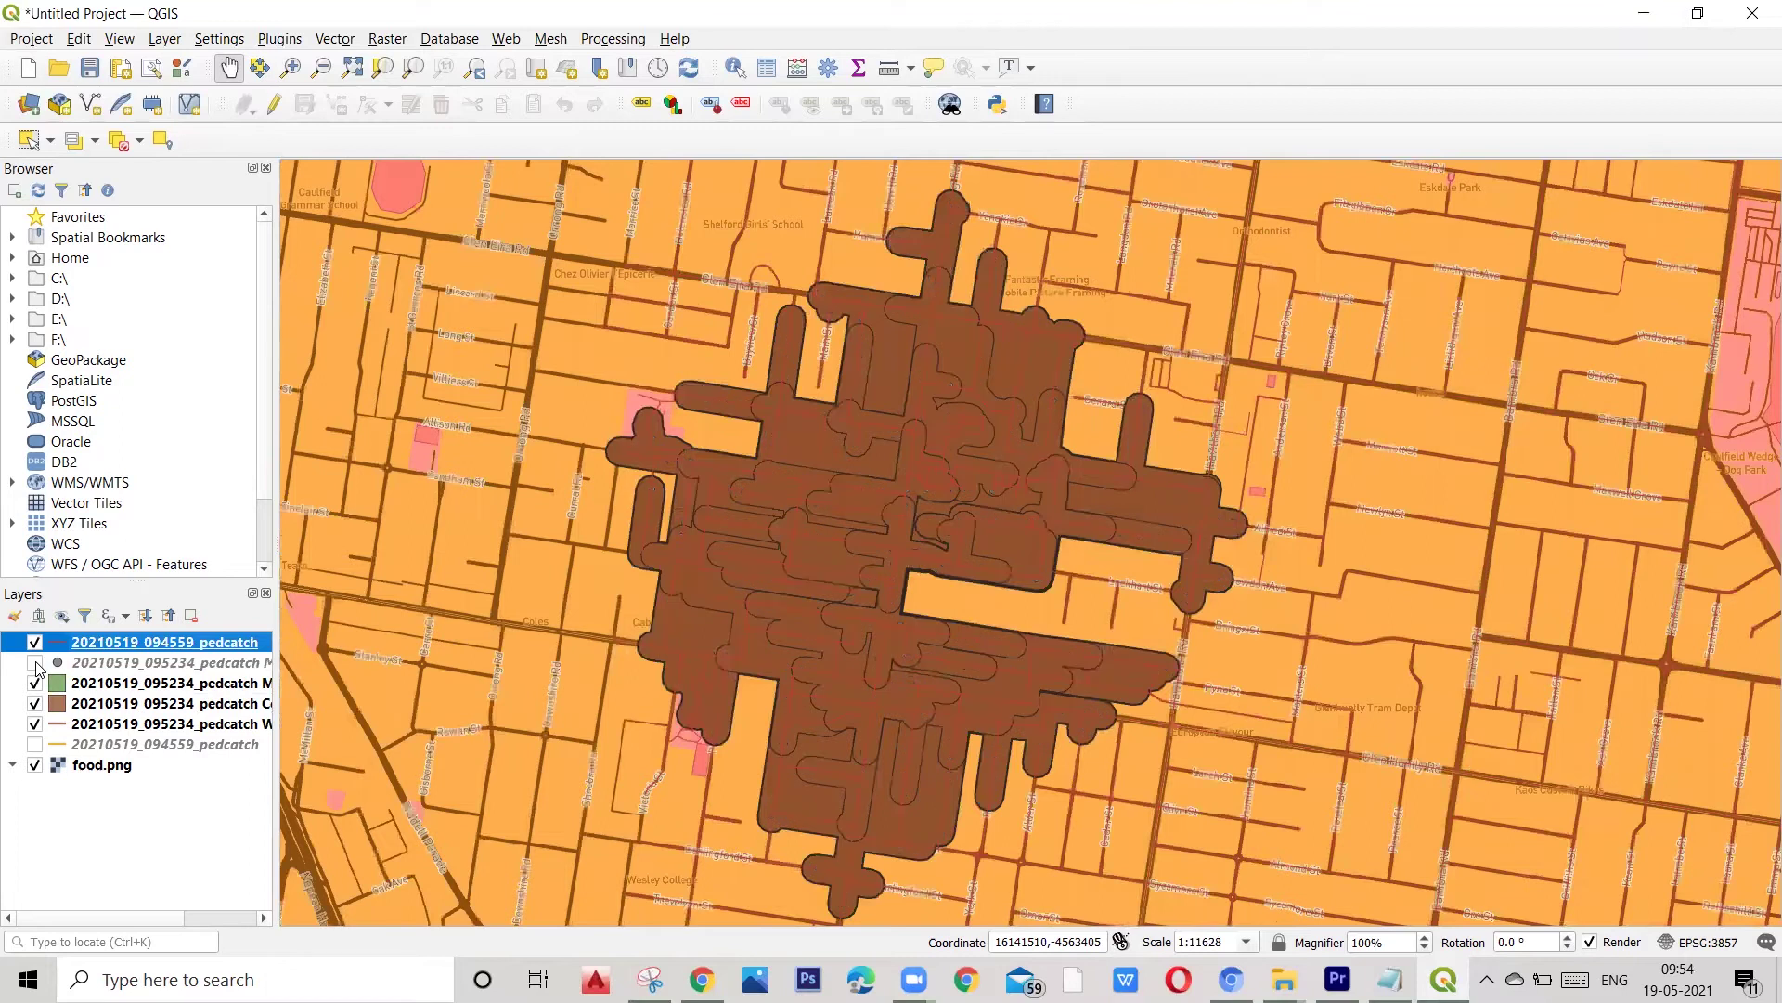
# Step: Toggle the Maximum distance layer's visibility to check what it shows on the map
pyautogui.click(35, 684)
pyautogui.click(34, 685)
pyautogui.click(35, 684)
pyautogui.click(35, 684)
# Step: Recolour the Convex hulls layer to a lighter orange-brown with the style colour wheel
pyautogui.click(80, 709)
pyautogui.rightClick(83, 710)
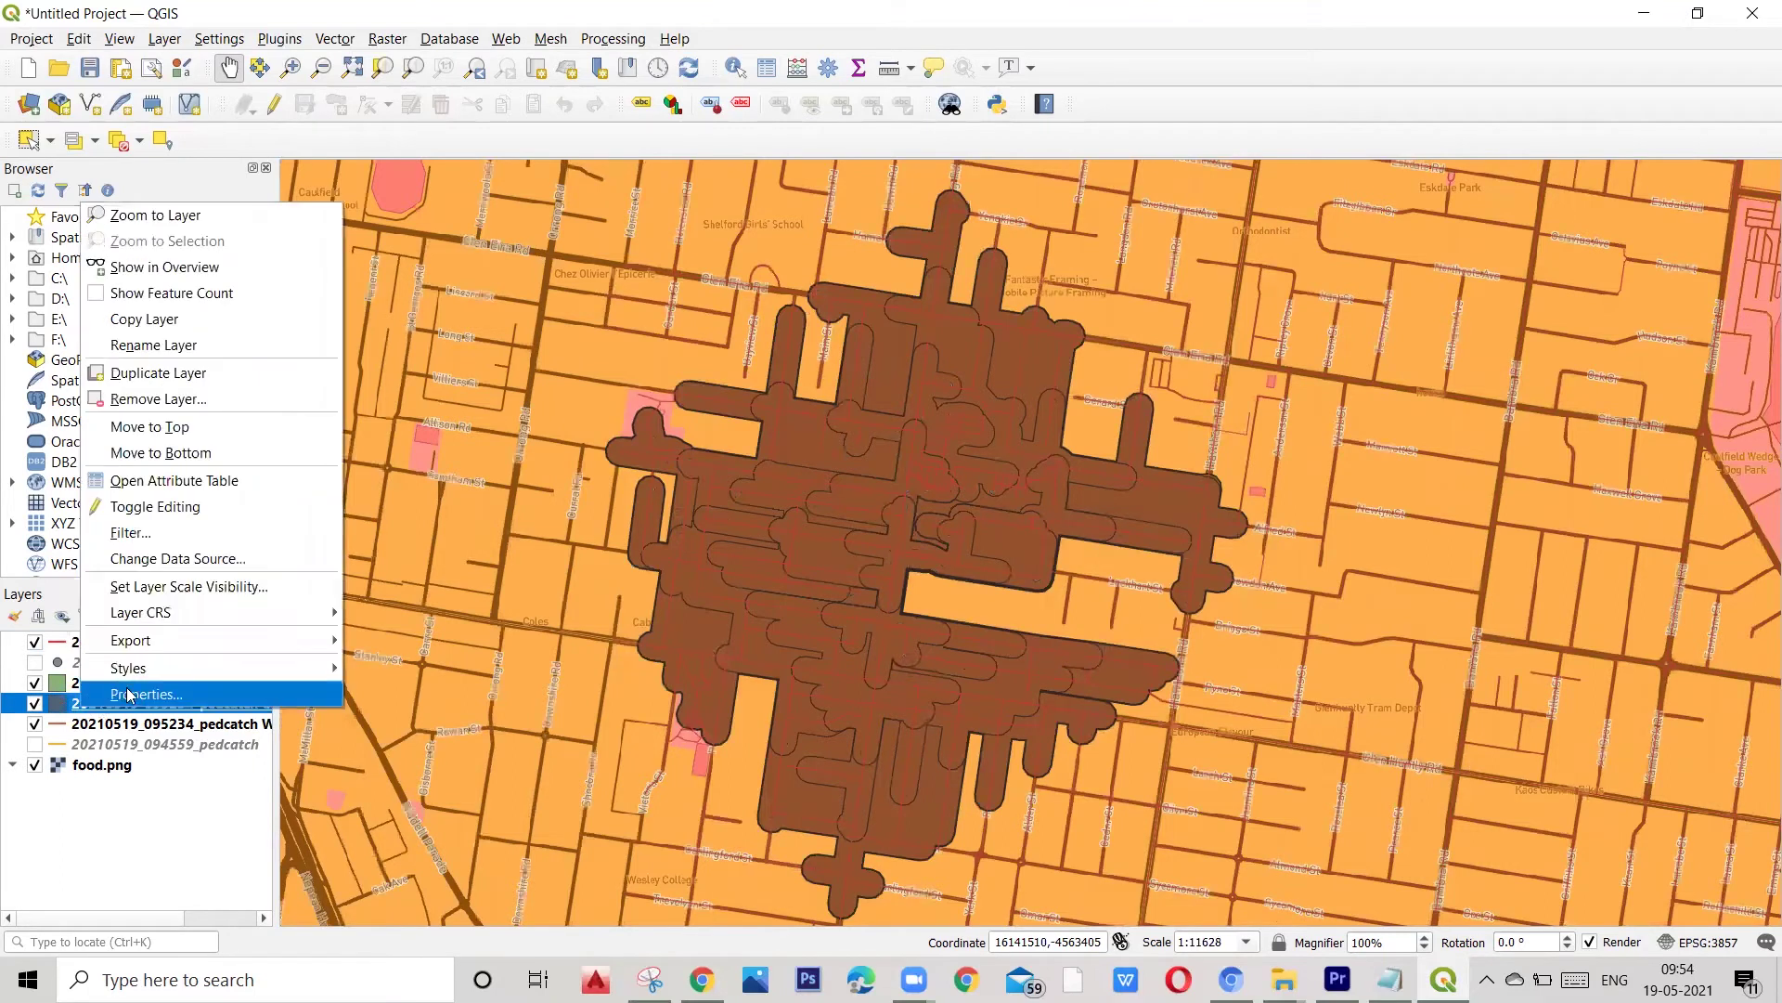
pyautogui.moveTo(146, 672)
pyautogui.moveTo(481, 761); pyautogui.dragTo(518, 778)
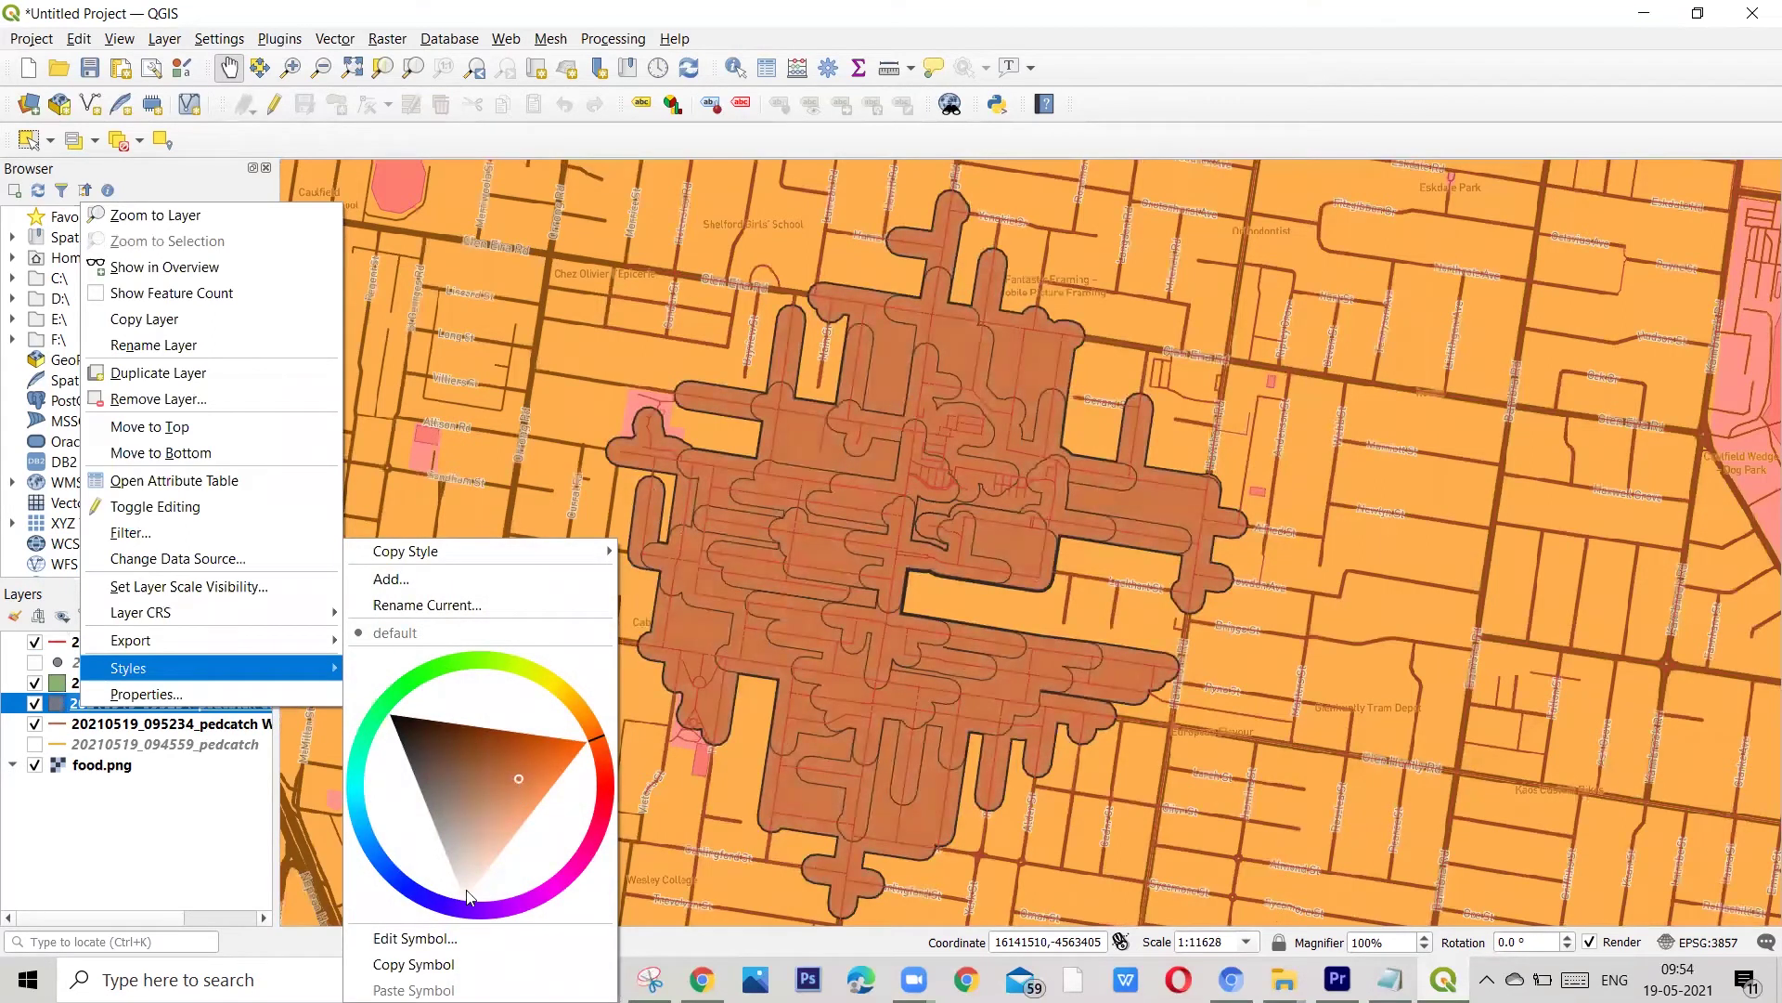
pyautogui.moveTo(574, 557)
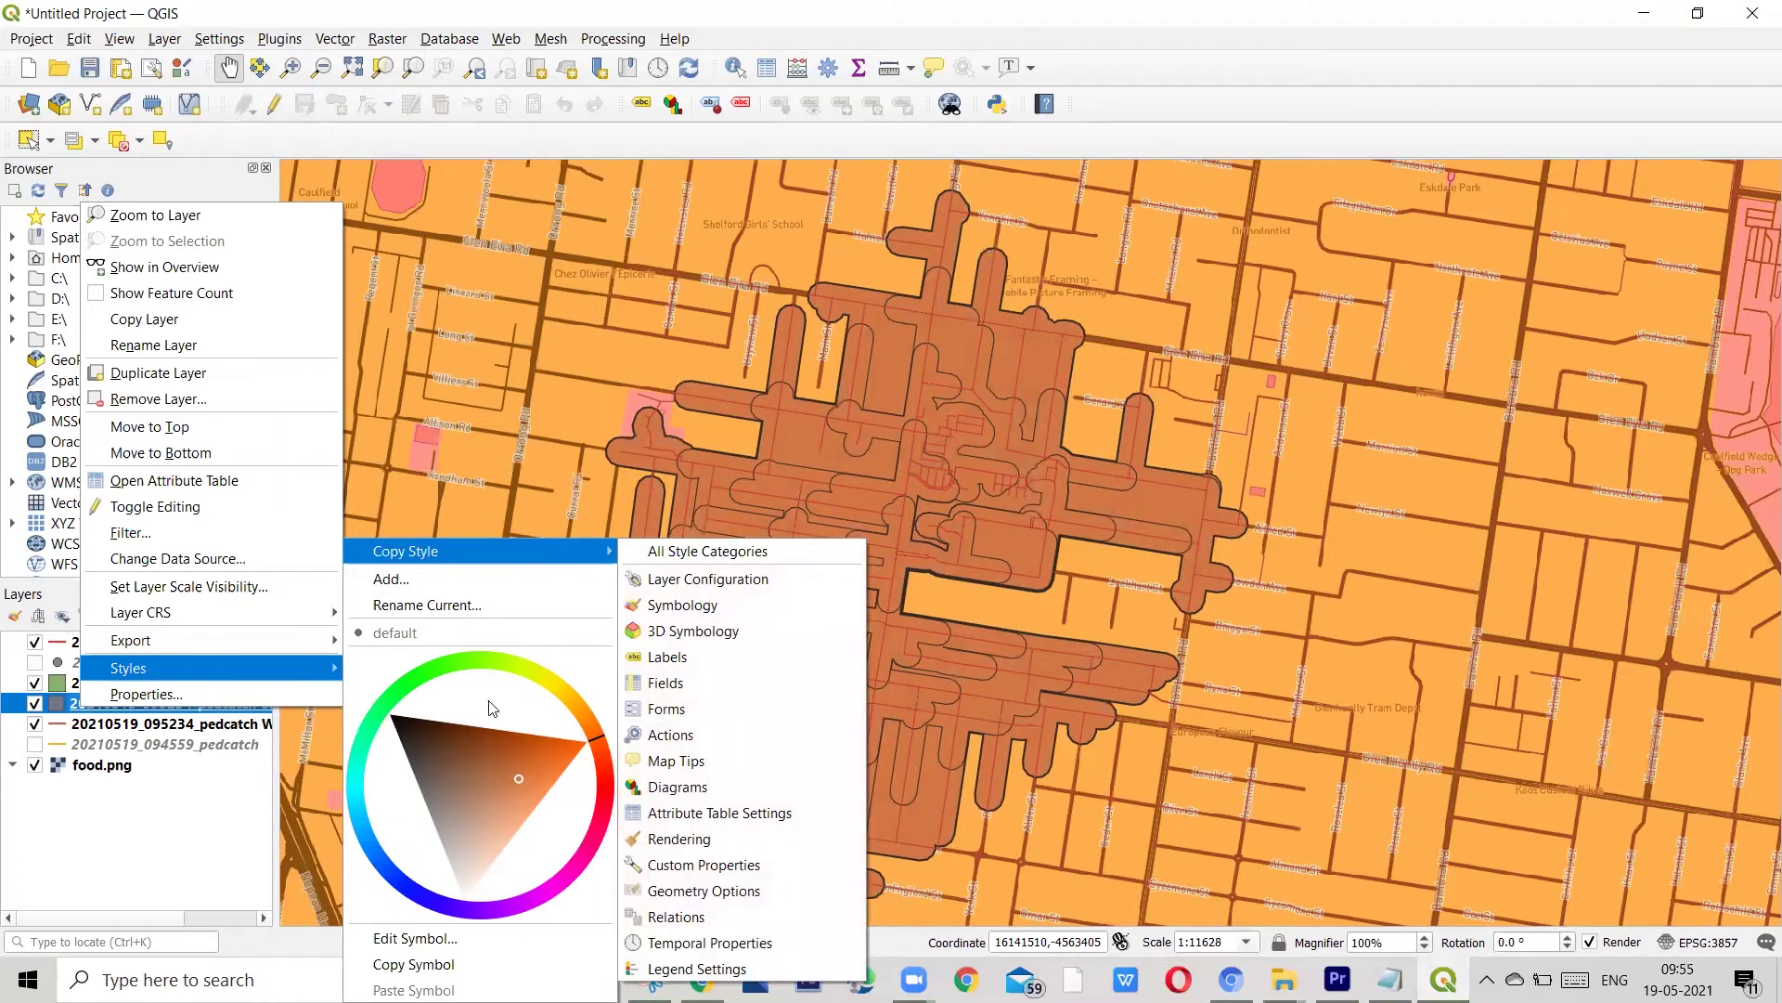
pyautogui.click(511, 519)
pyautogui.moveTo(511, 520); pyautogui.dragTo(1032, 539)
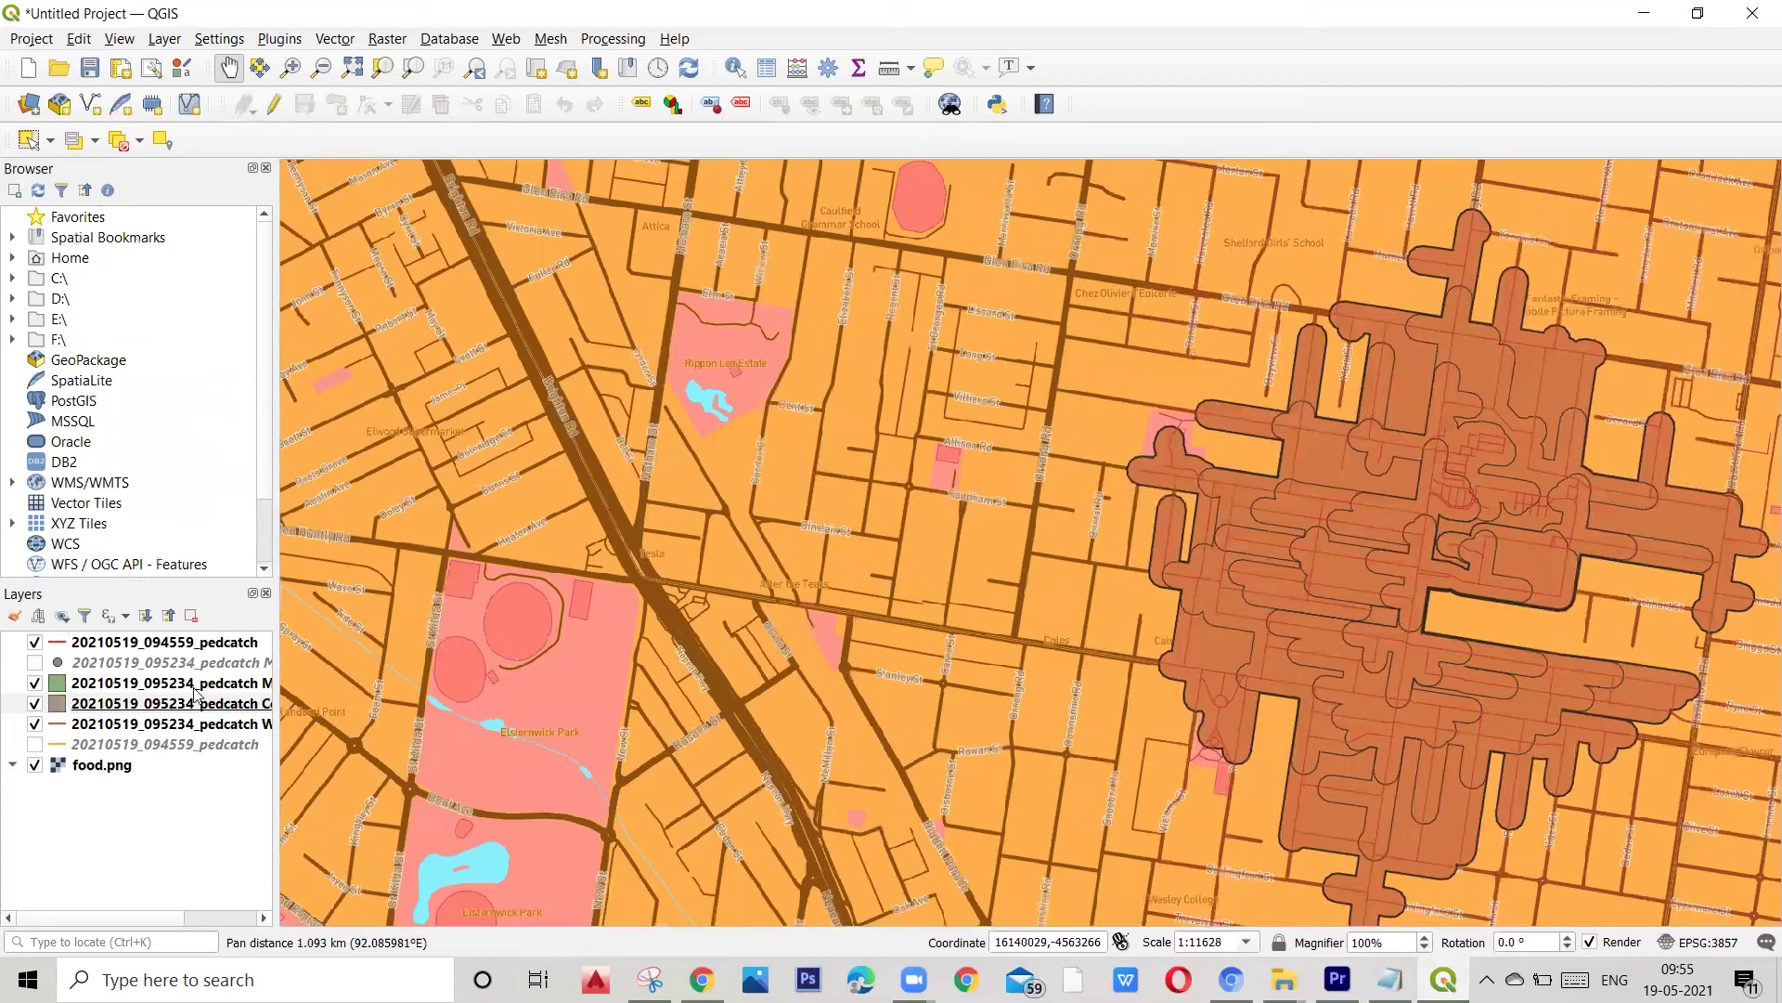
# Step: Open the Convex hulls layer's symbology properties and move the window clear of the catchment on the map
pyautogui.rightClick(83, 707)
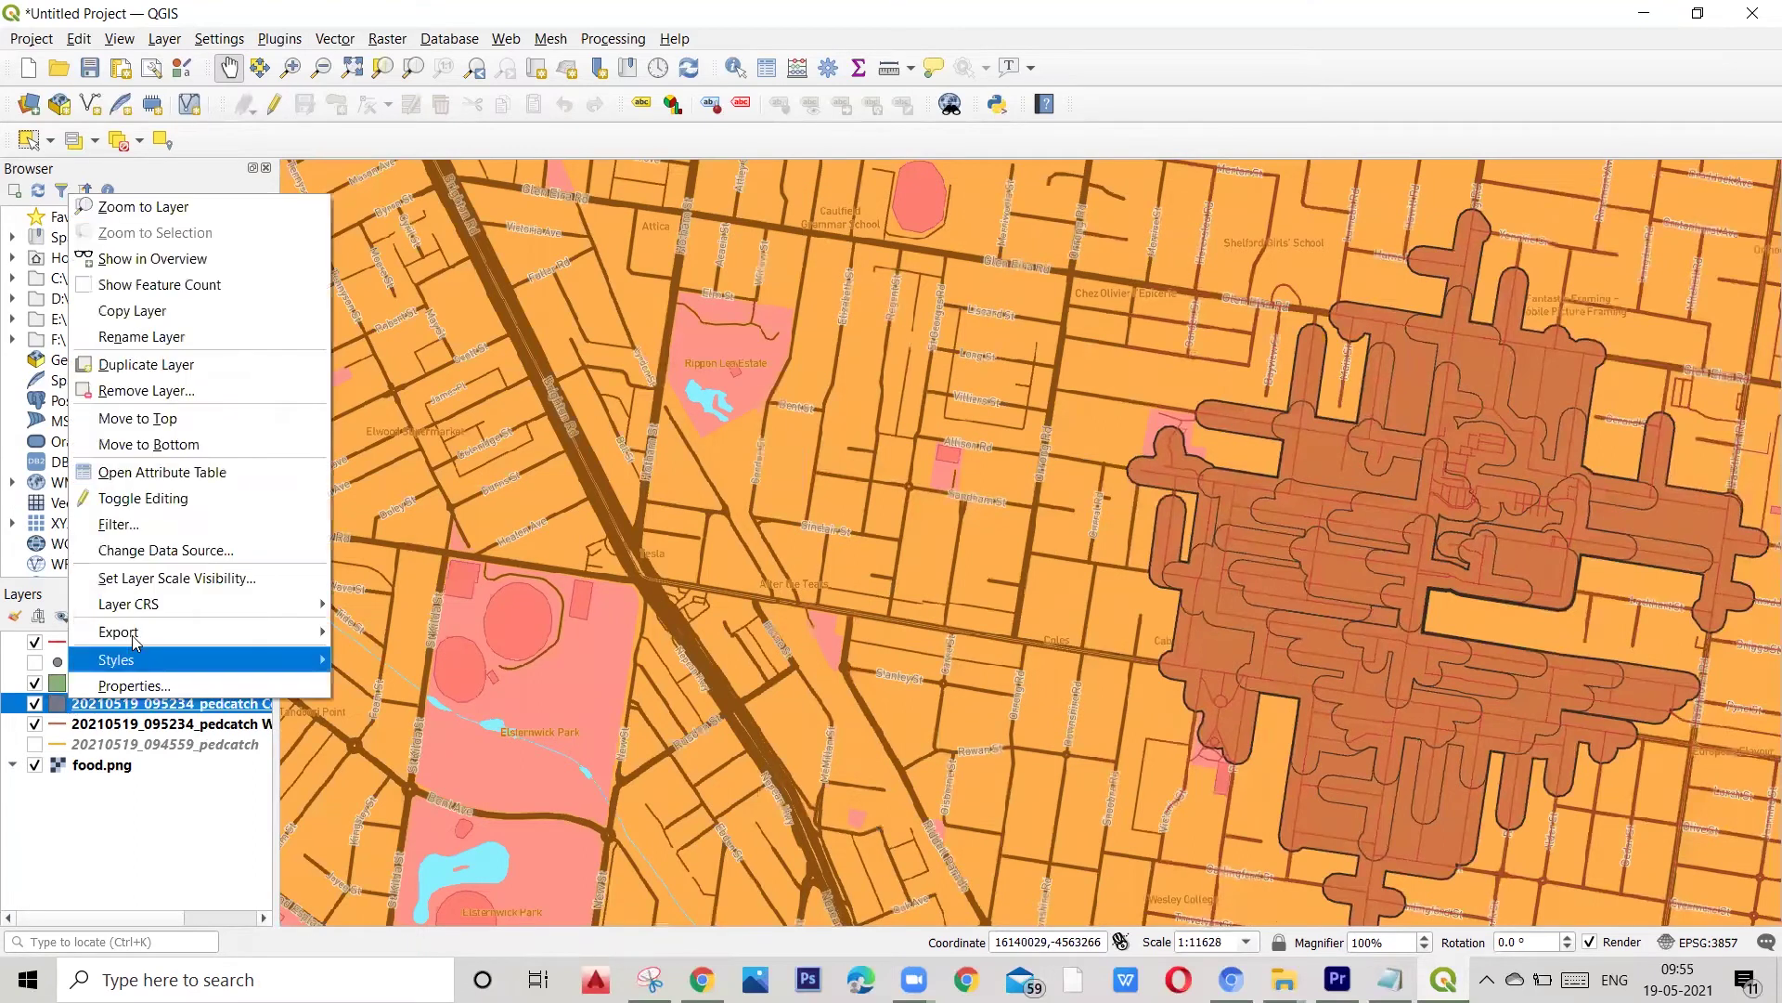
pyautogui.click(130, 686)
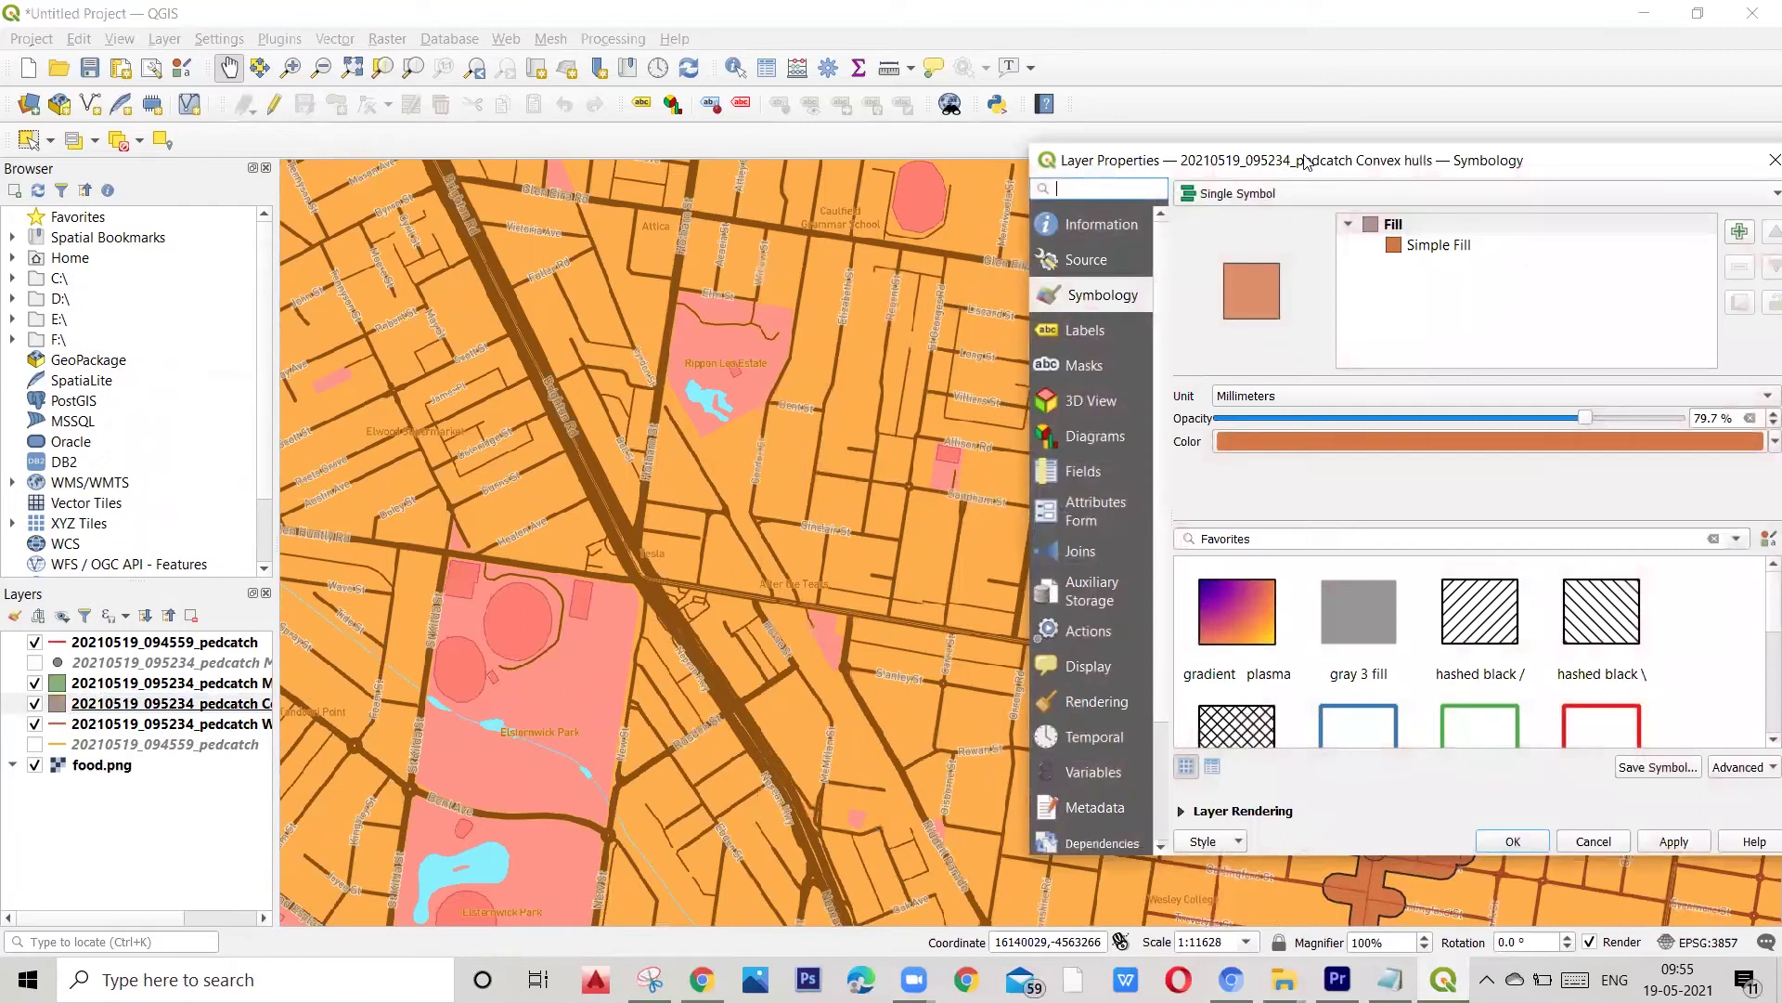
pyautogui.moveTo(1306, 162); pyautogui.dragTo(497, 178)
# Step: Try an X offset of 0.4 mm on the Convex hulls Simple Fill, revert it, and return to the overall Fill symbol
pyautogui.click(638, 263)
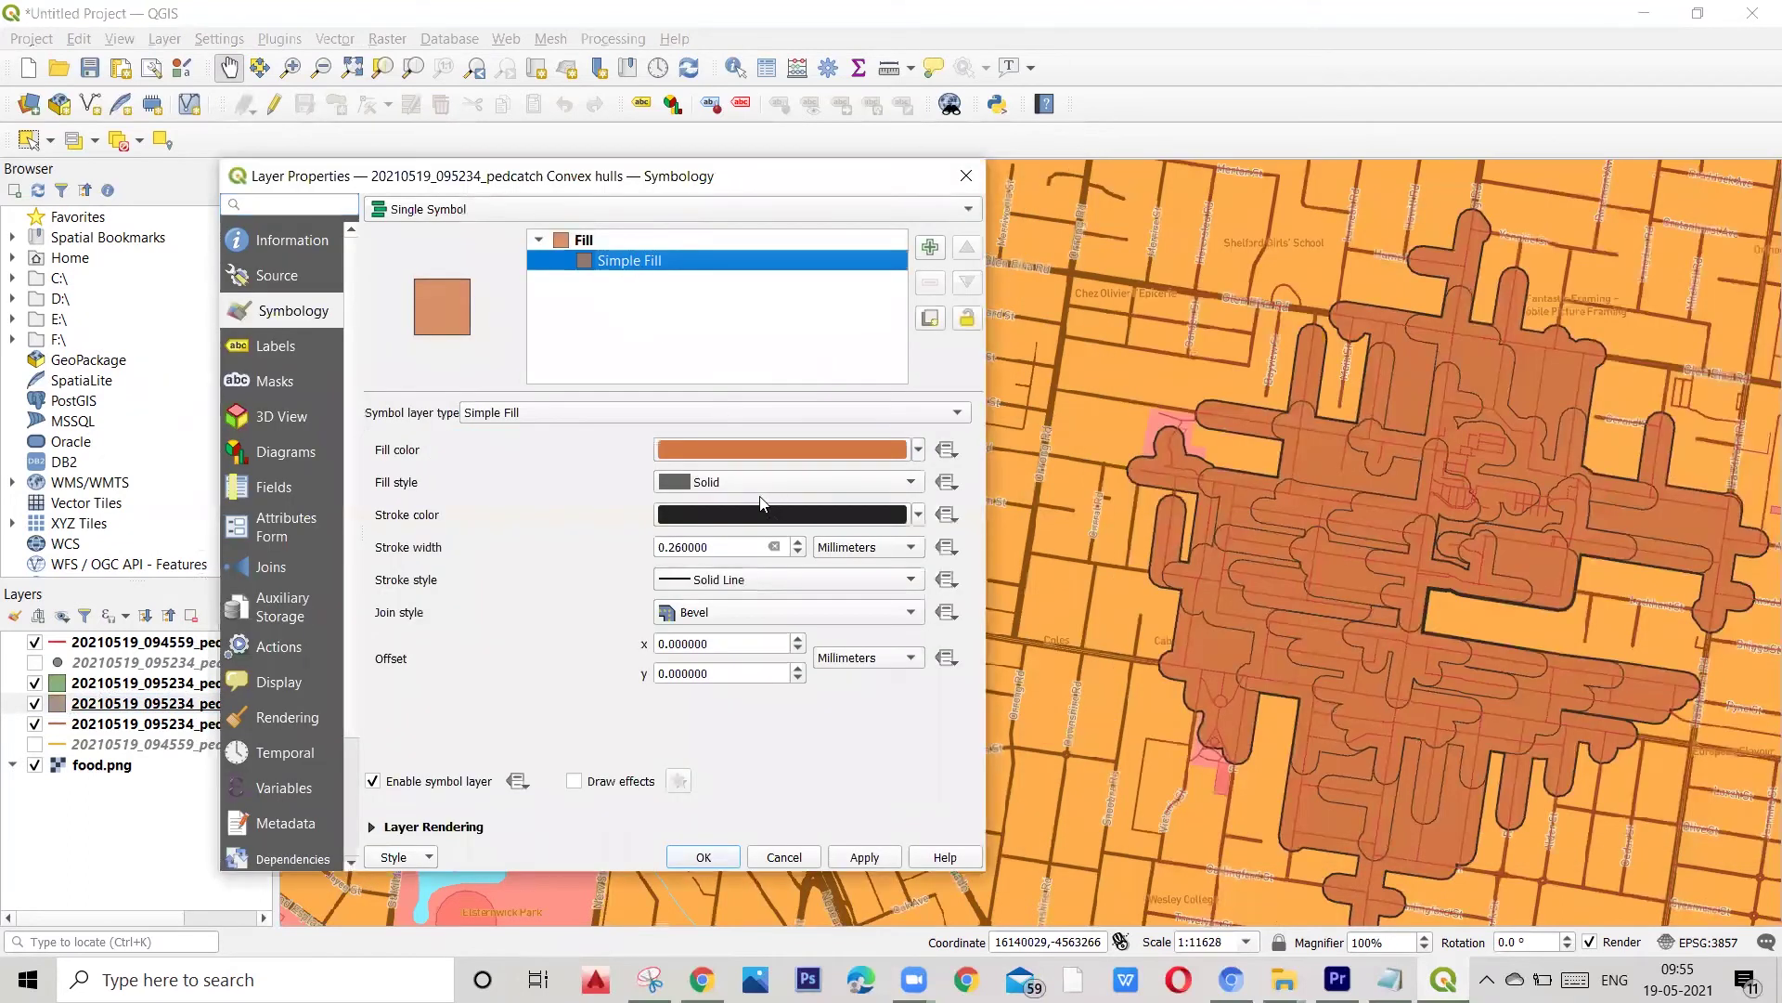
pyautogui.click(798, 639)
pyautogui.click(798, 638)
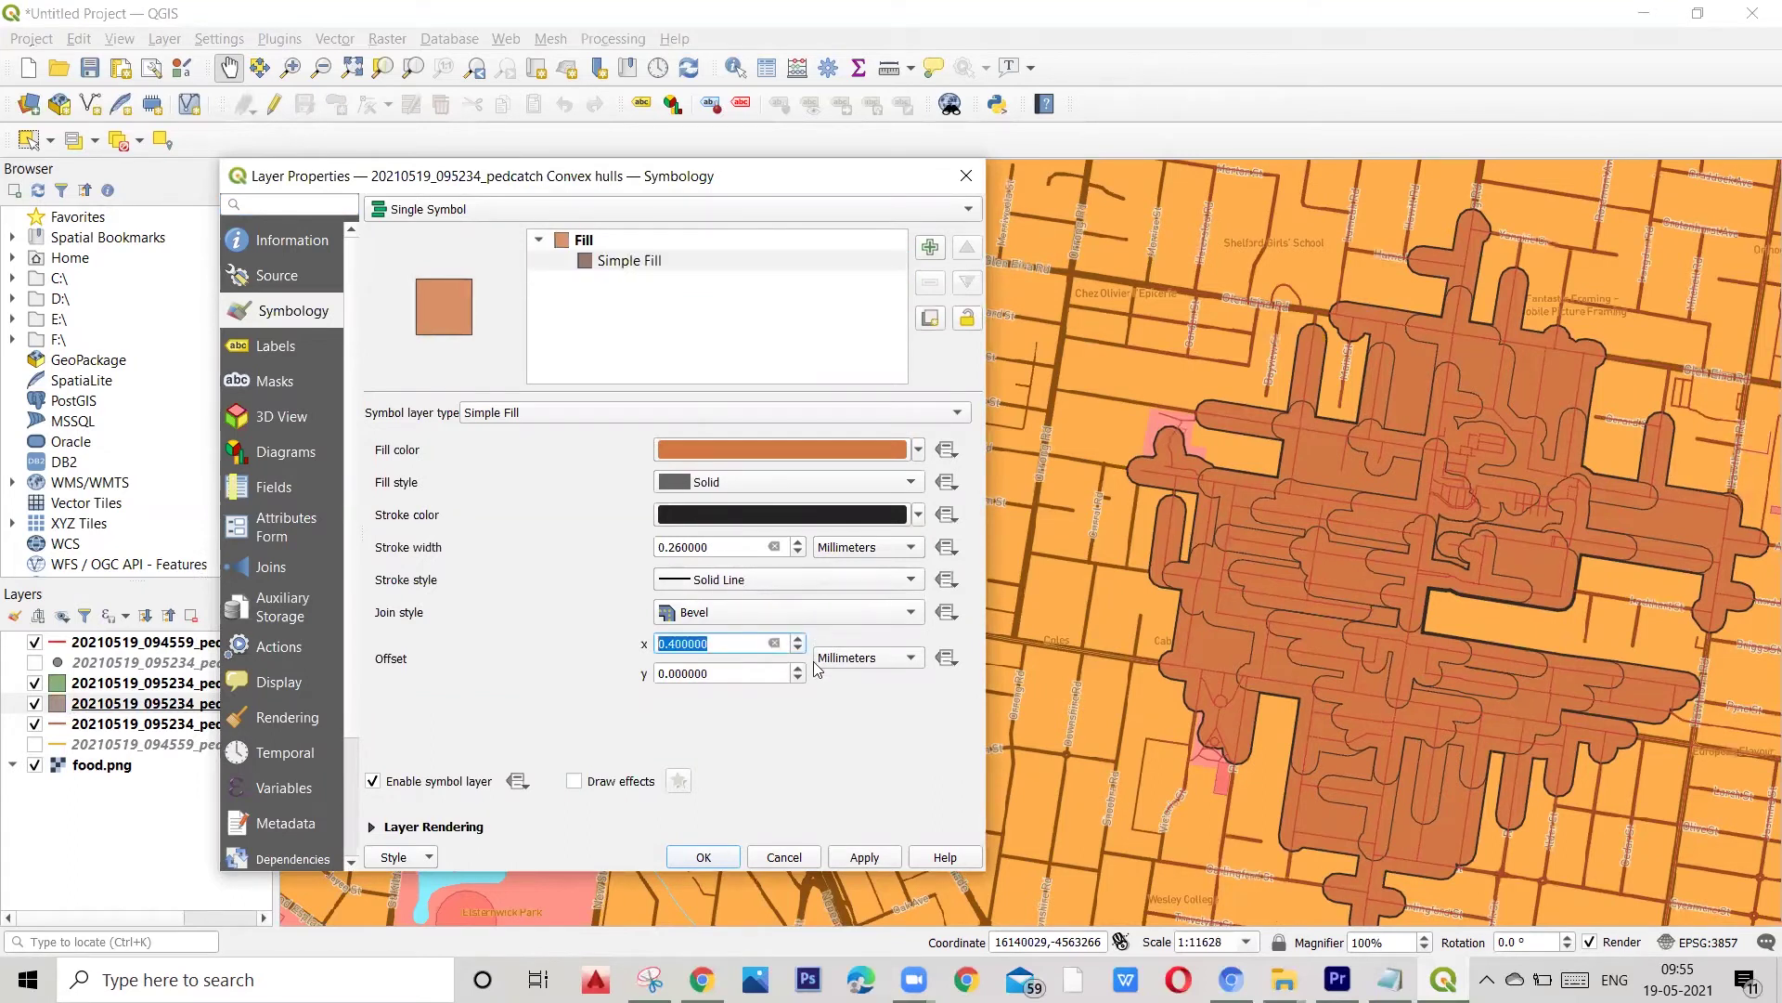
pyautogui.click(798, 649)
pyautogui.click(799, 648)
pyautogui.click(614, 244)
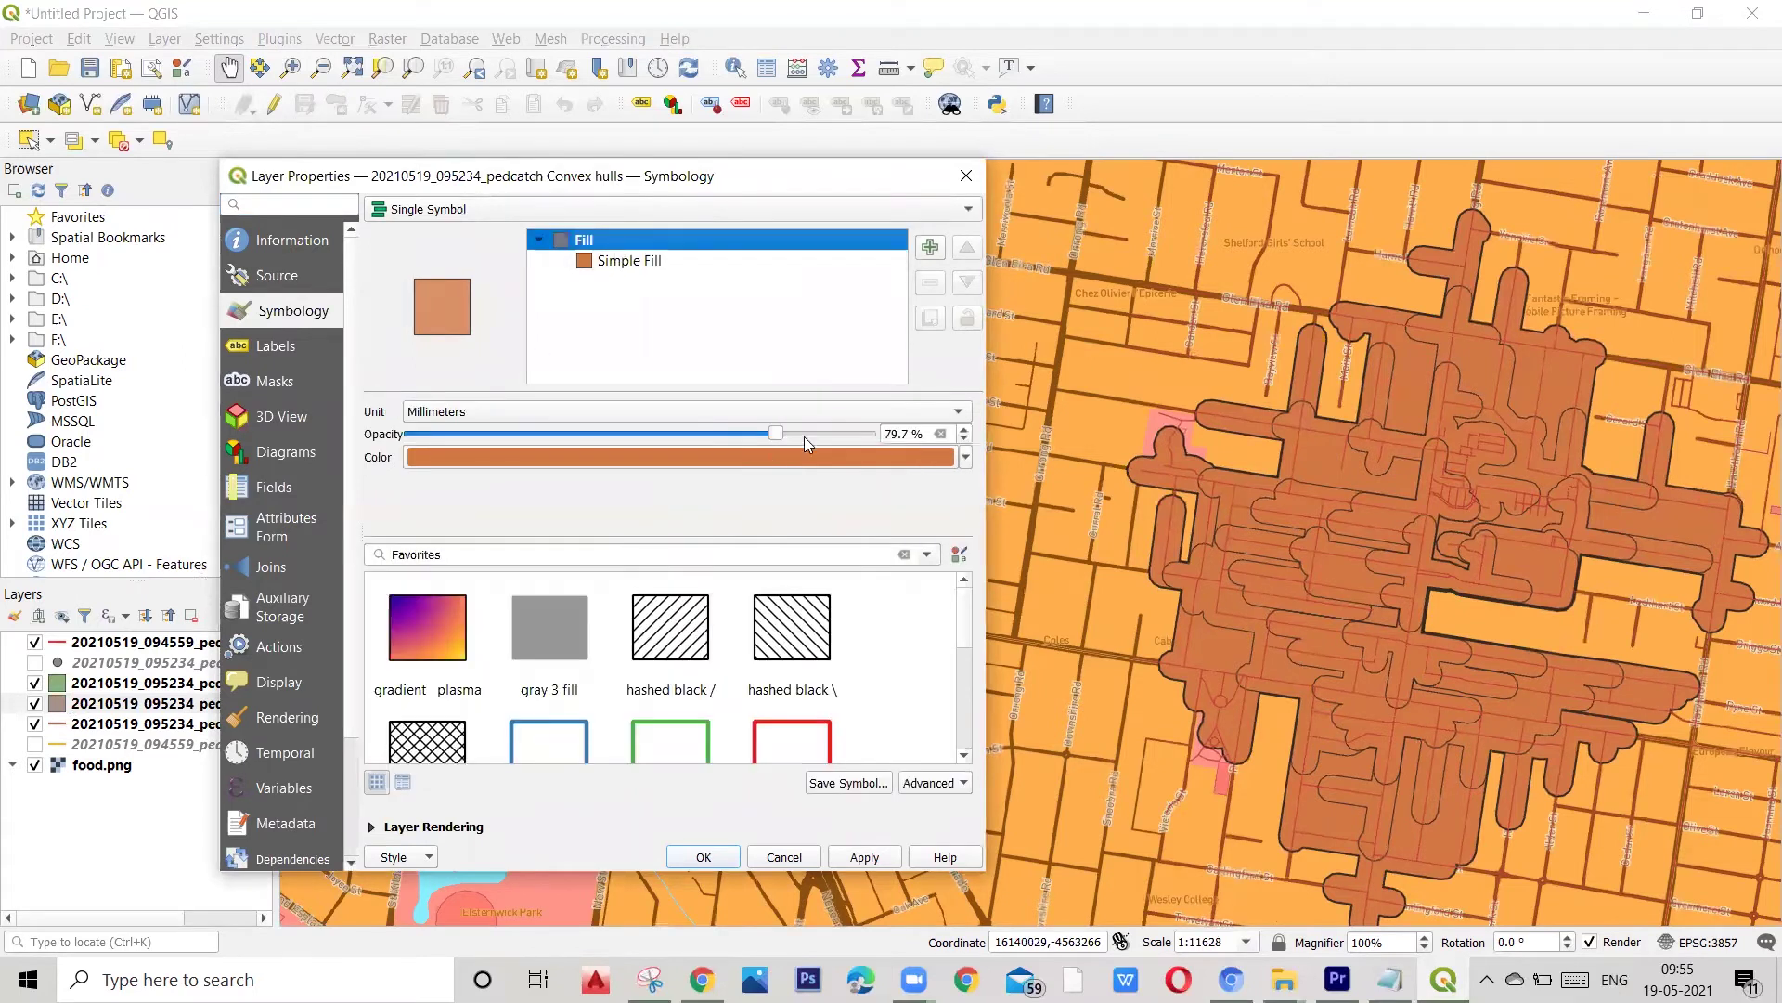
# Step: Lower the opacity of the Convex hulls fill symbol to about 49%
pyautogui.moveTo(778, 440); pyautogui.dragTo(639, 453)
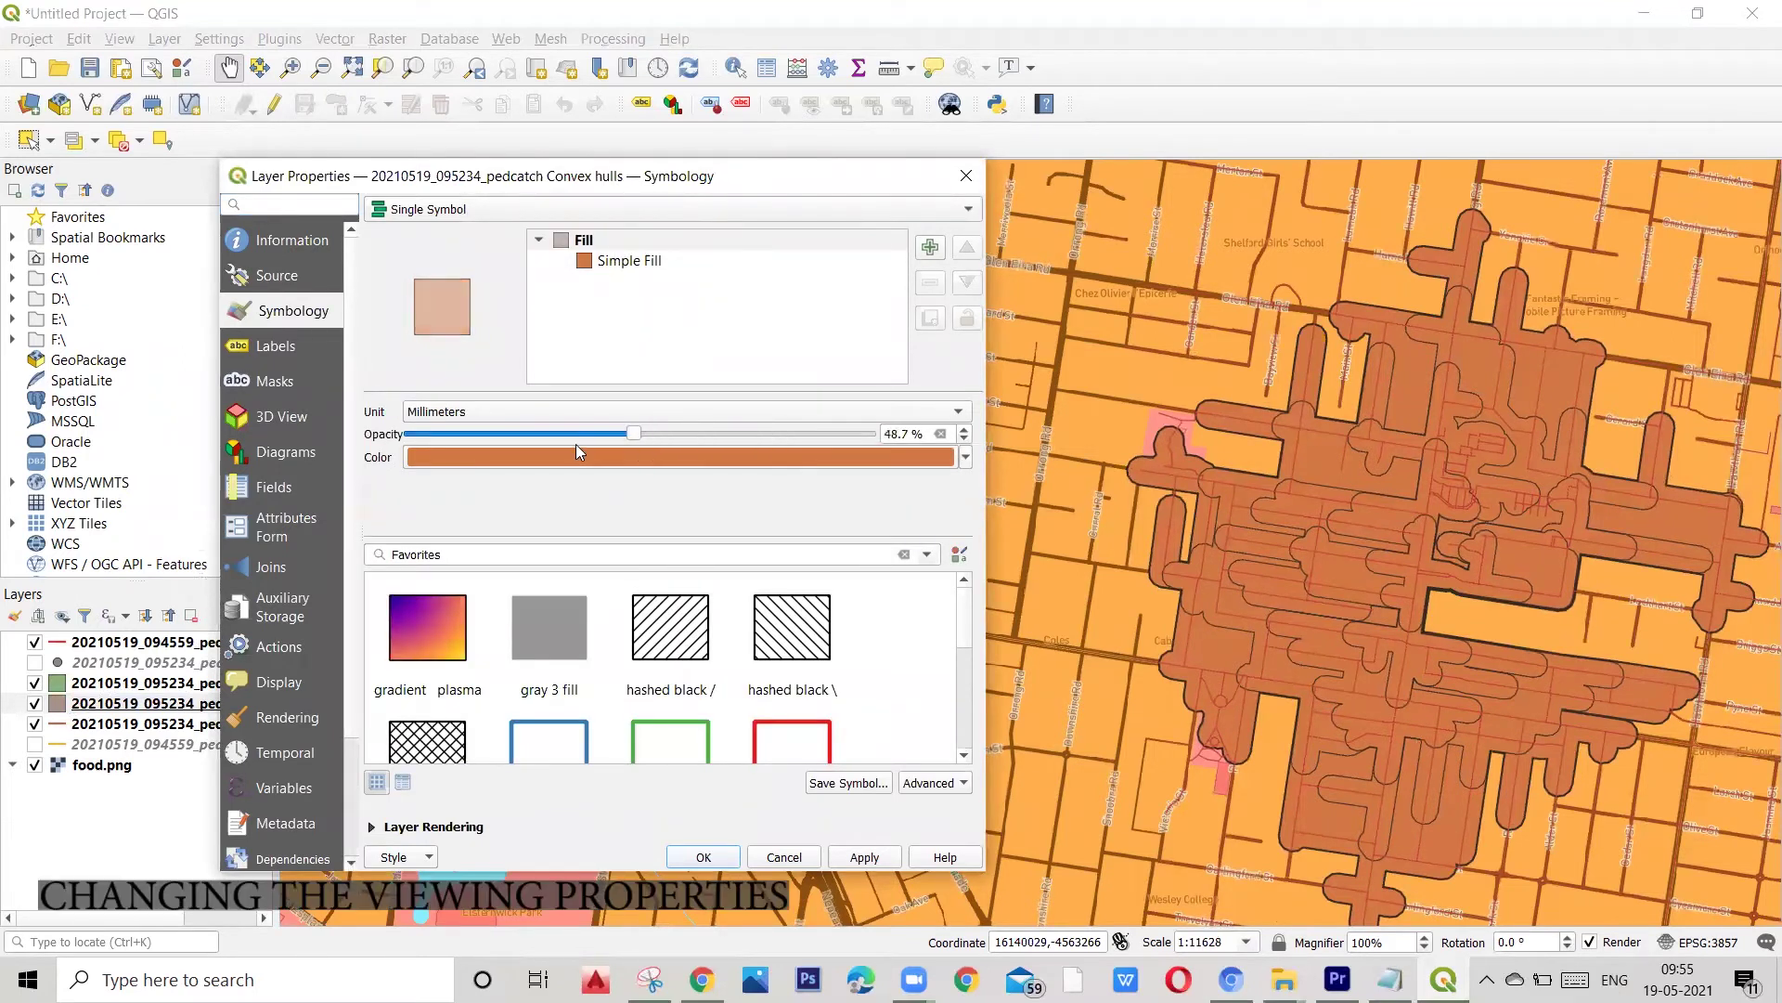
pyautogui.click(533, 410)
pyautogui.click(536, 414)
pyautogui.click(536, 414)
pyautogui.click(506, 436)
pyautogui.click(604, 403)
pyautogui.click(534, 394)
# Step: Apply the gray 3 fill preset to the Convex hulls layer and accept the symbology
pyautogui.click(552, 634)
pyautogui.click(839, 858)
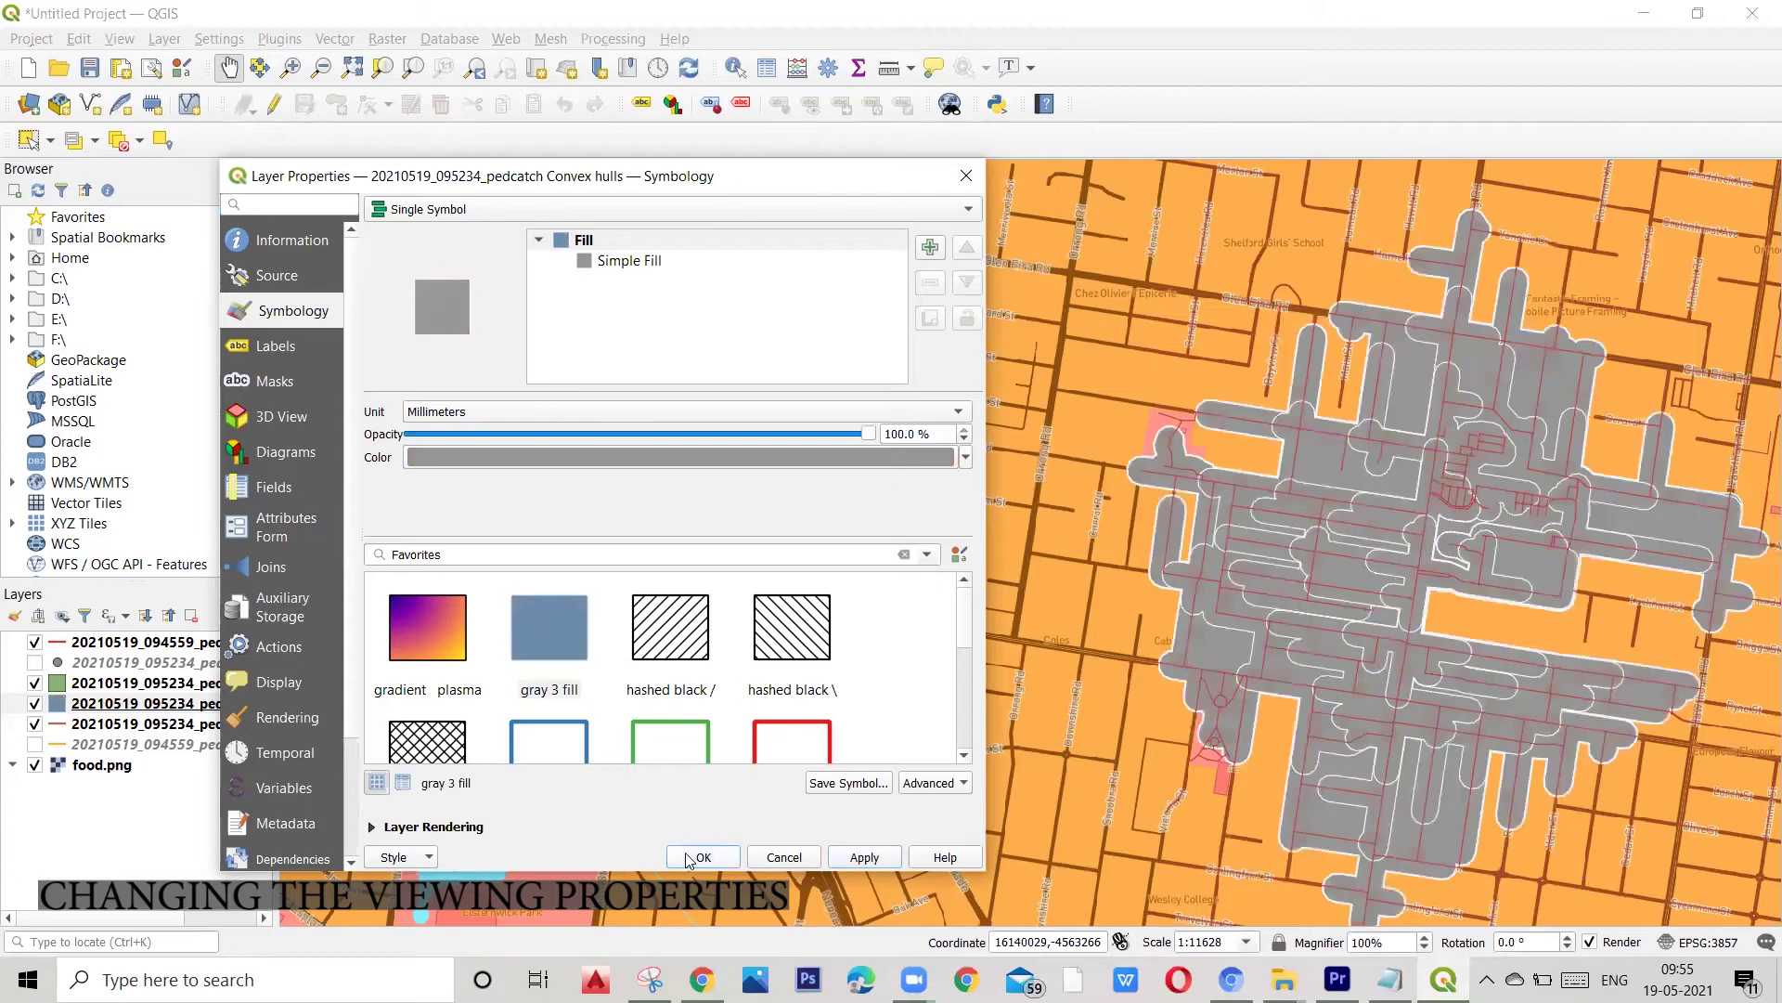
pyautogui.click(704, 857)
pyautogui.scroll(-1, 848, 597)
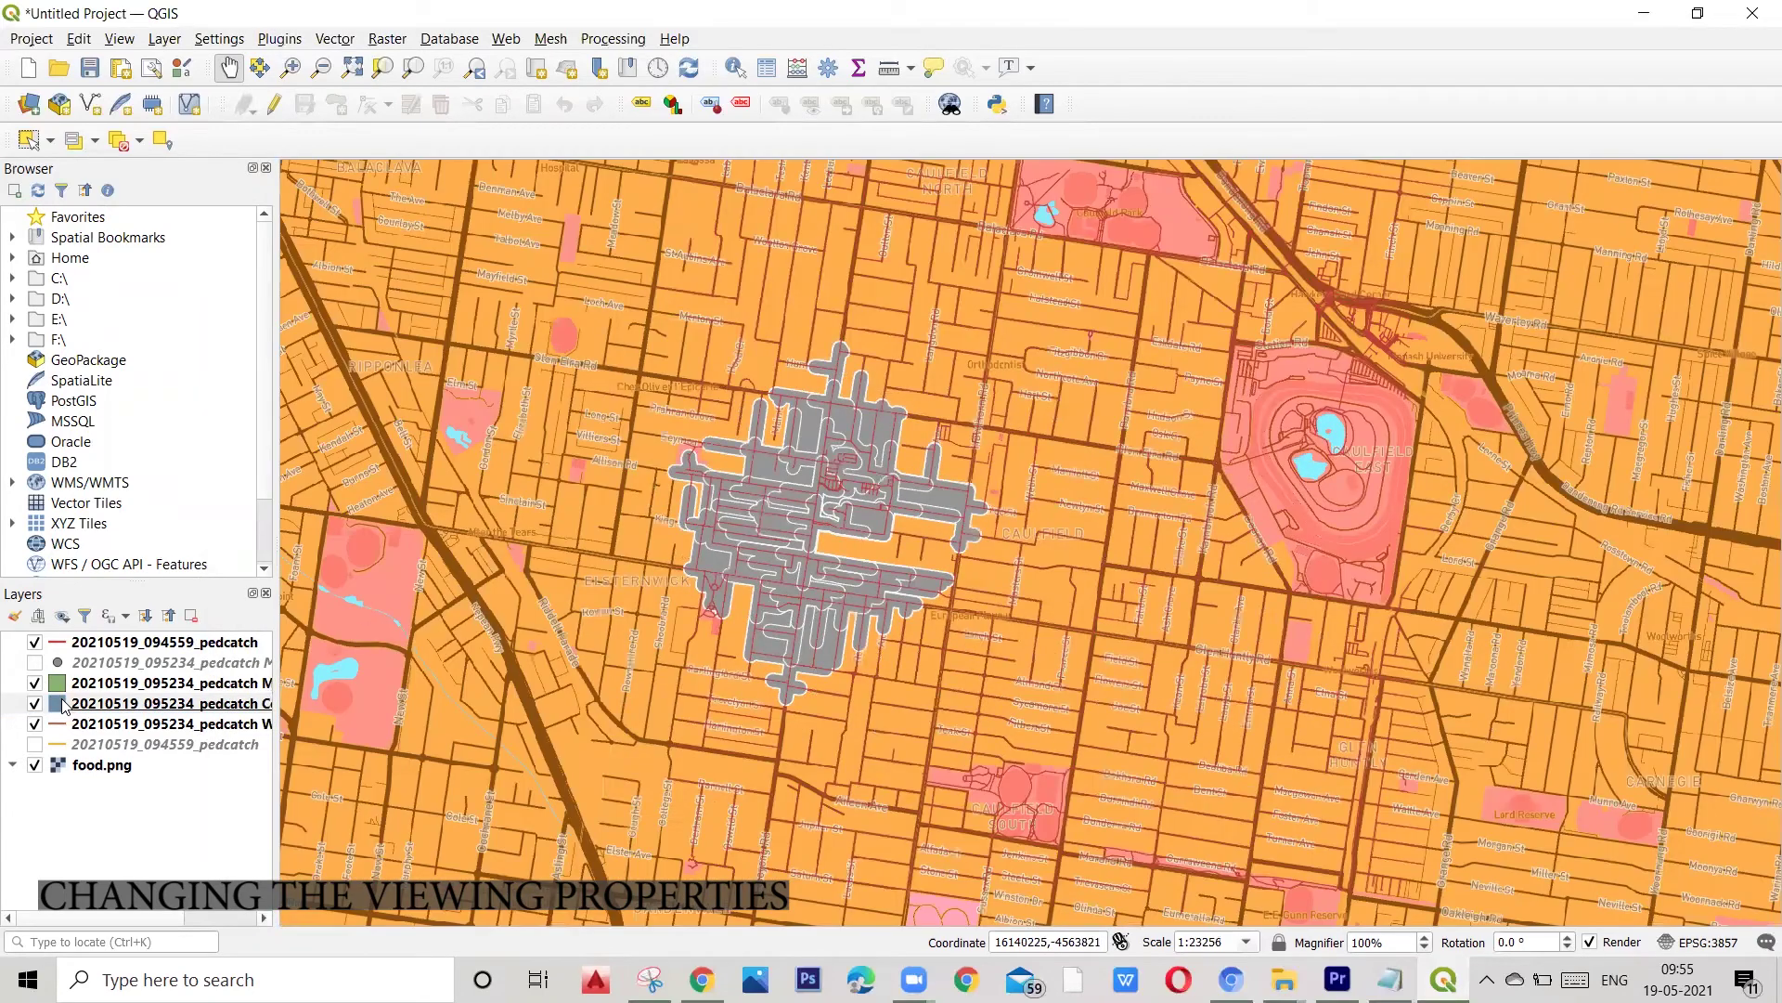
# Step: Reopen the Convex hulls symbology, choose the gradient plasma preset and set its symbol colour to brown #a86323
pyautogui.rightClick(63, 705)
pyautogui.click(102, 663)
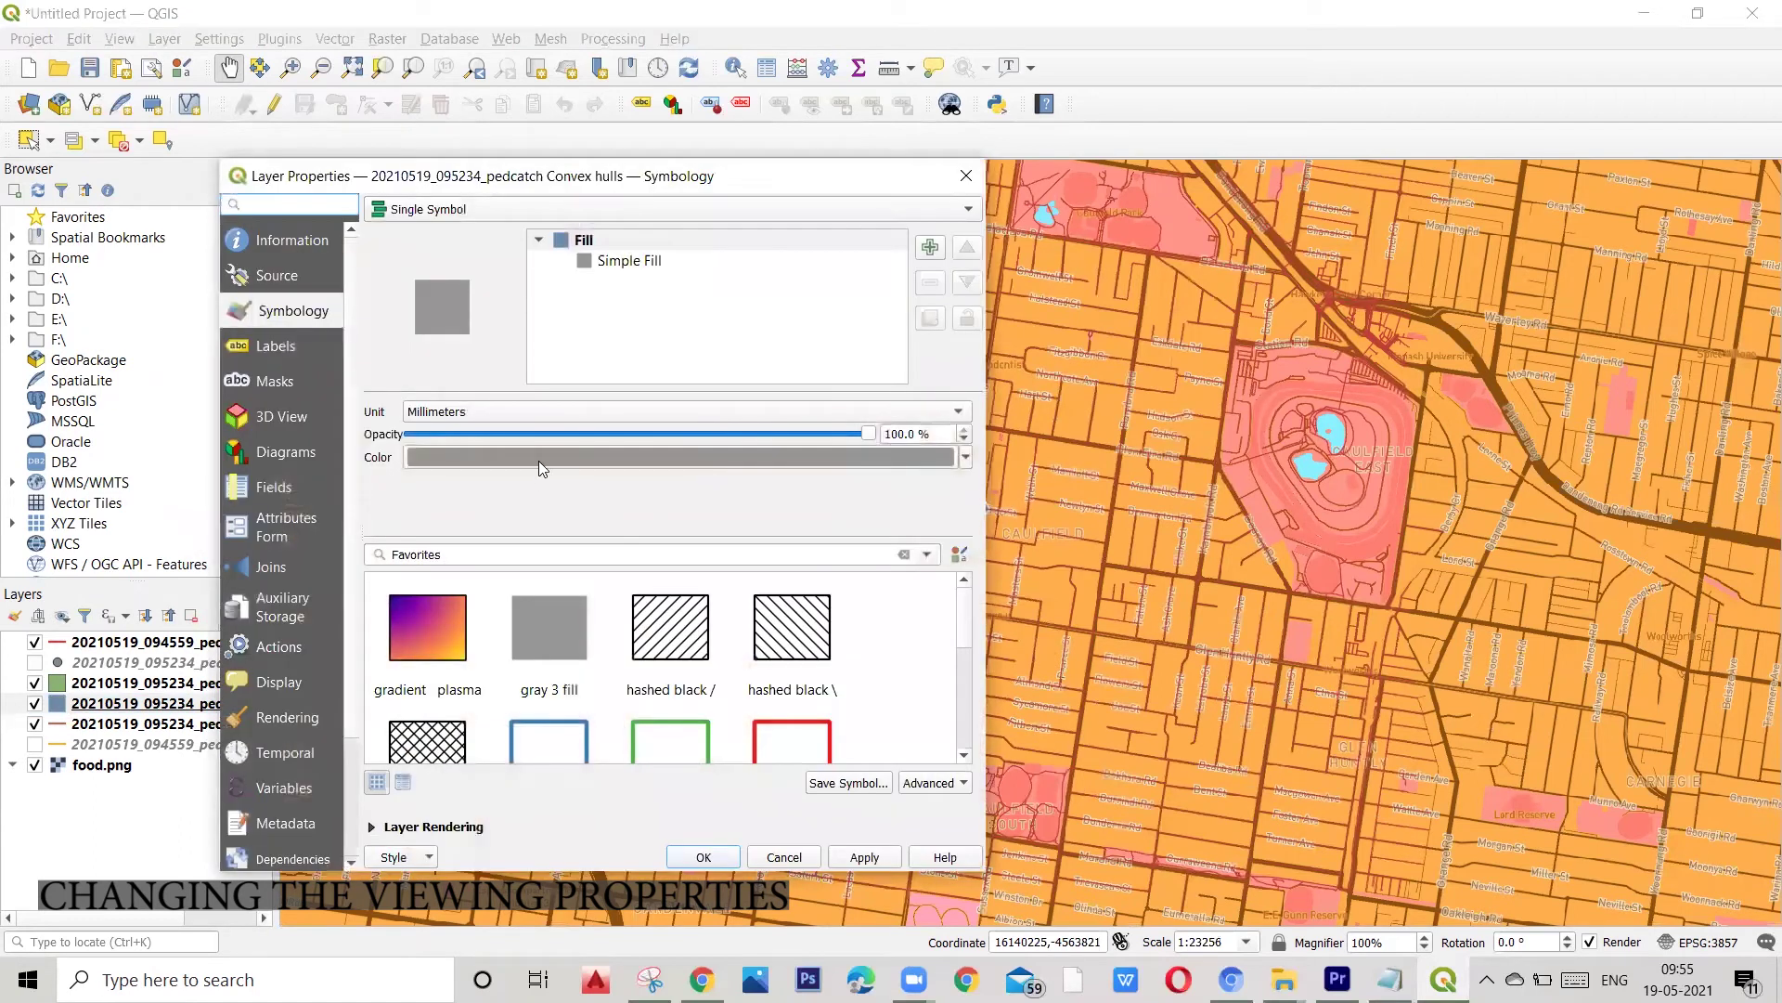
pyautogui.click(429, 620)
pyautogui.click(629, 460)
pyautogui.click(462, 585)
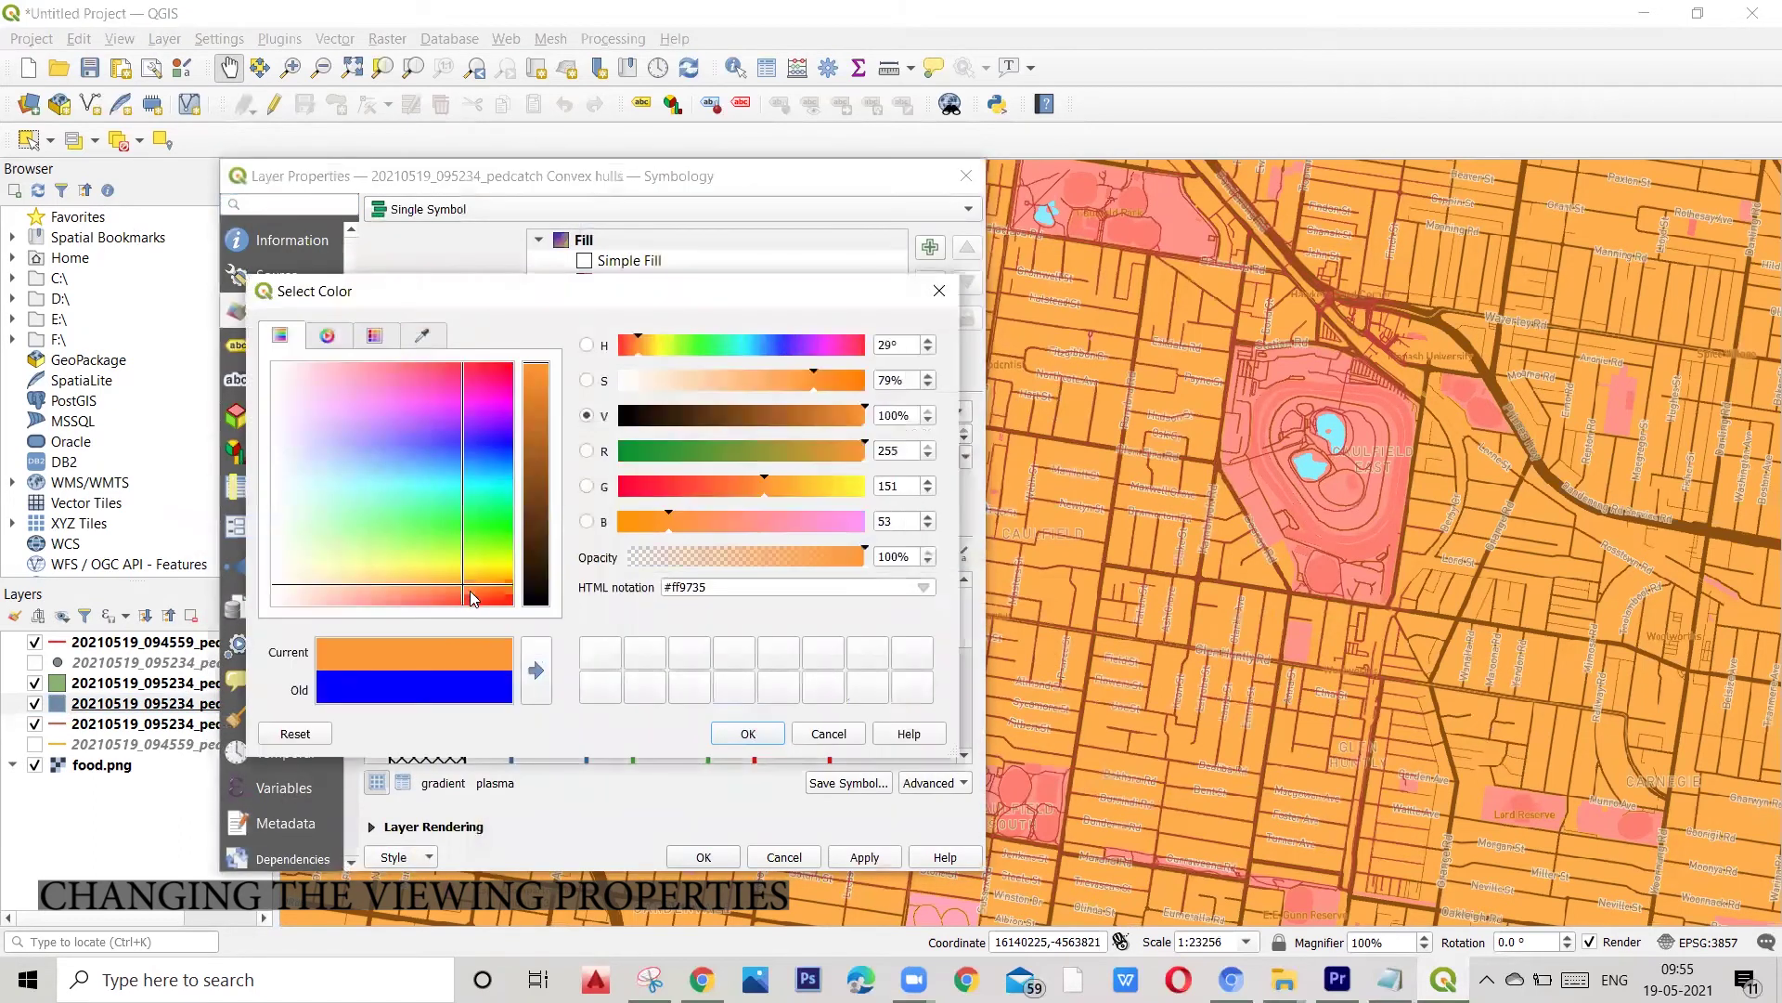
pyautogui.click(538, 433)
pyautogui.click(537, 485)
pyautogui.click(538, 434)
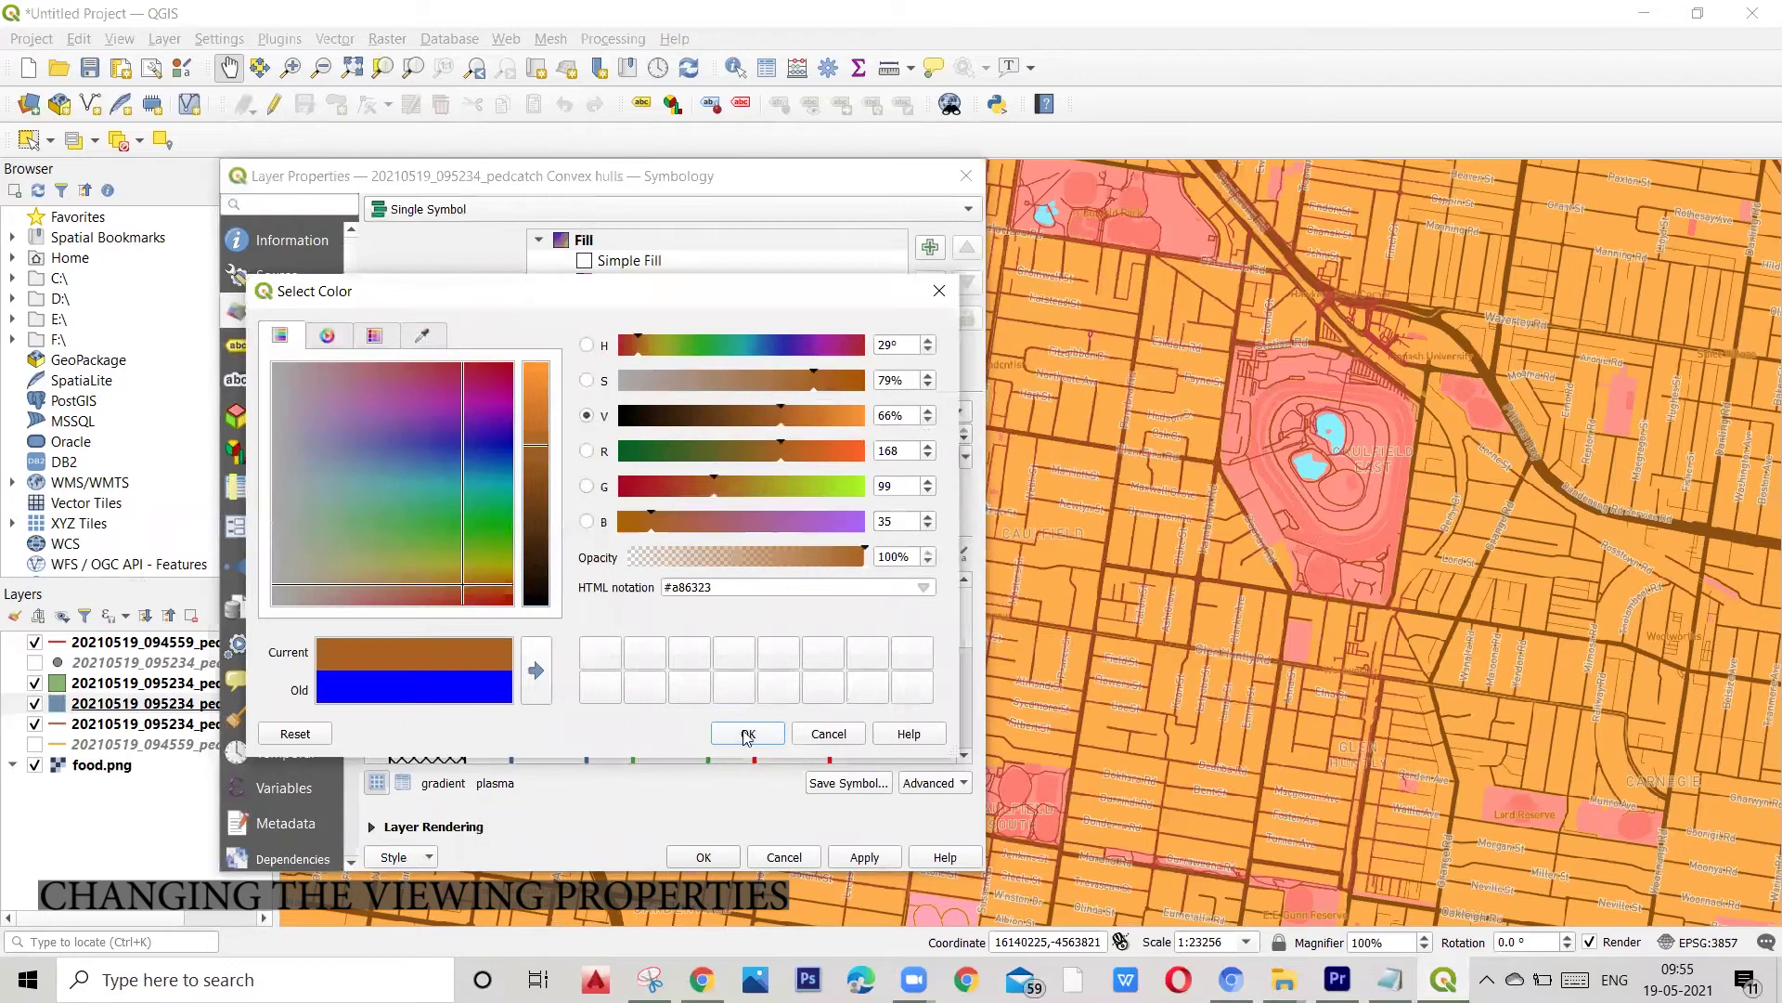
pyautogui.click(747, 733)
# Step: Reduce the gradient symbol's opacity to 39.1% and apply it to the Convex hulls layer
pyautogui.moveTo(867, 433); pyautogui.dragTo(590, 433)
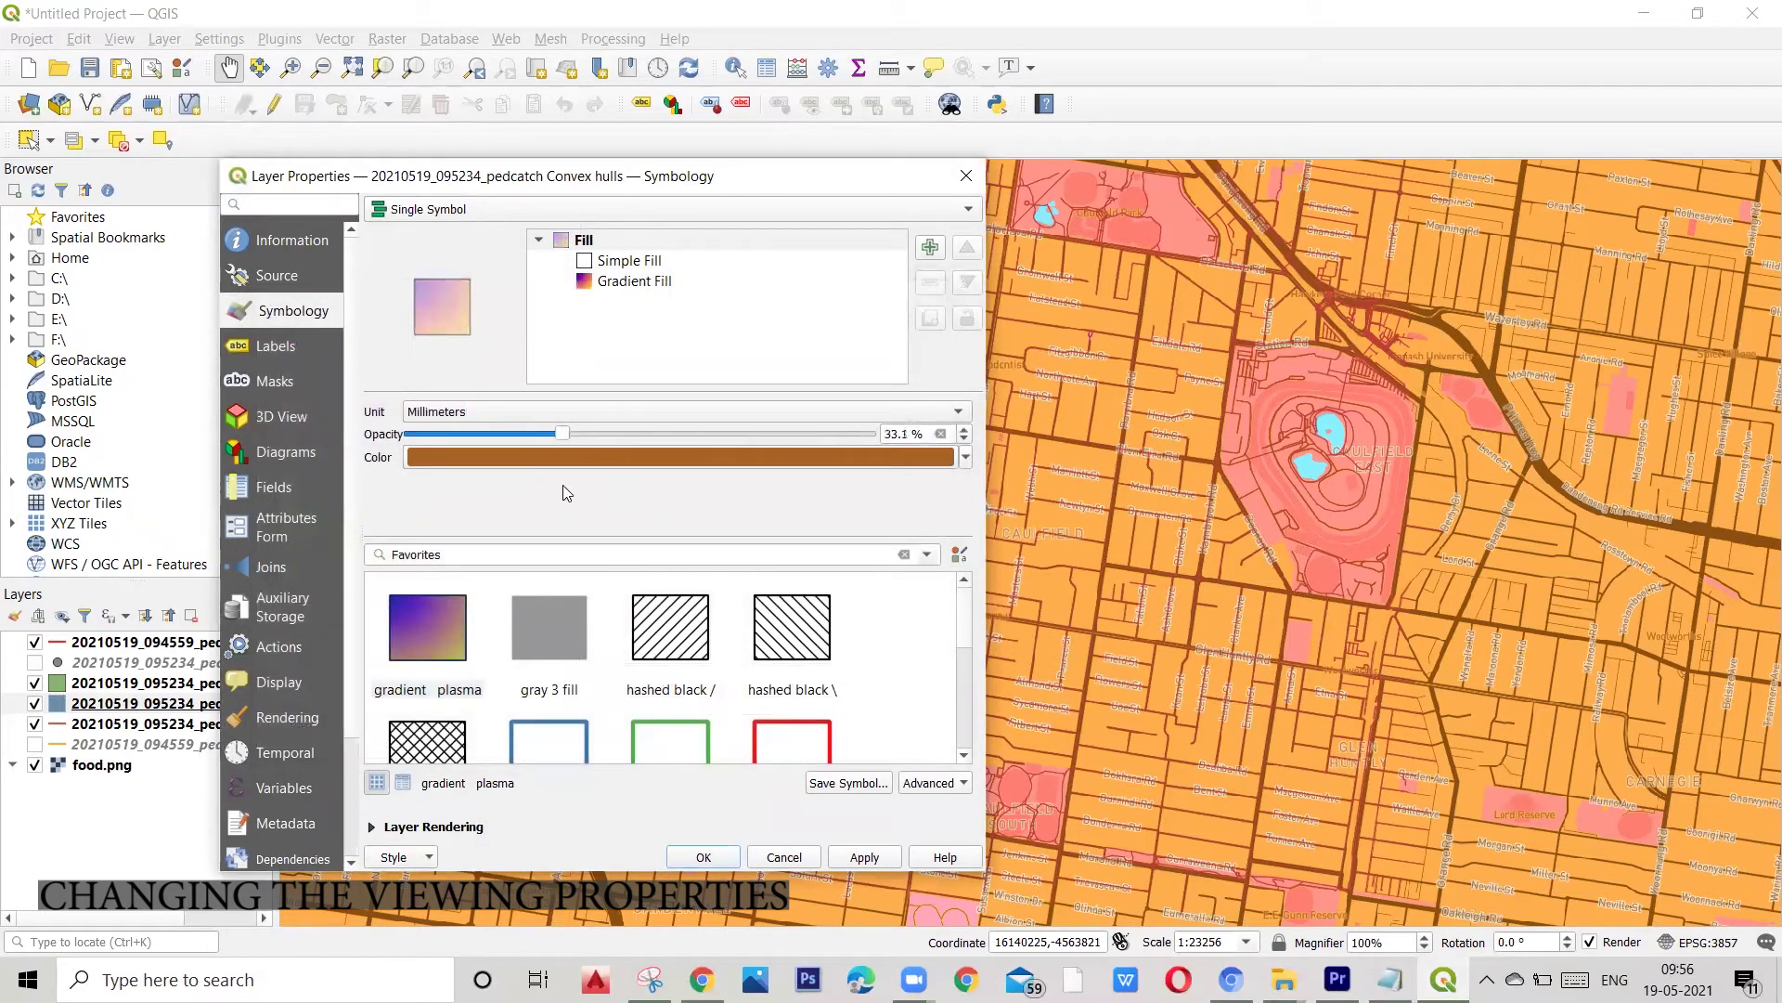
pyautogui.click(778, 858)
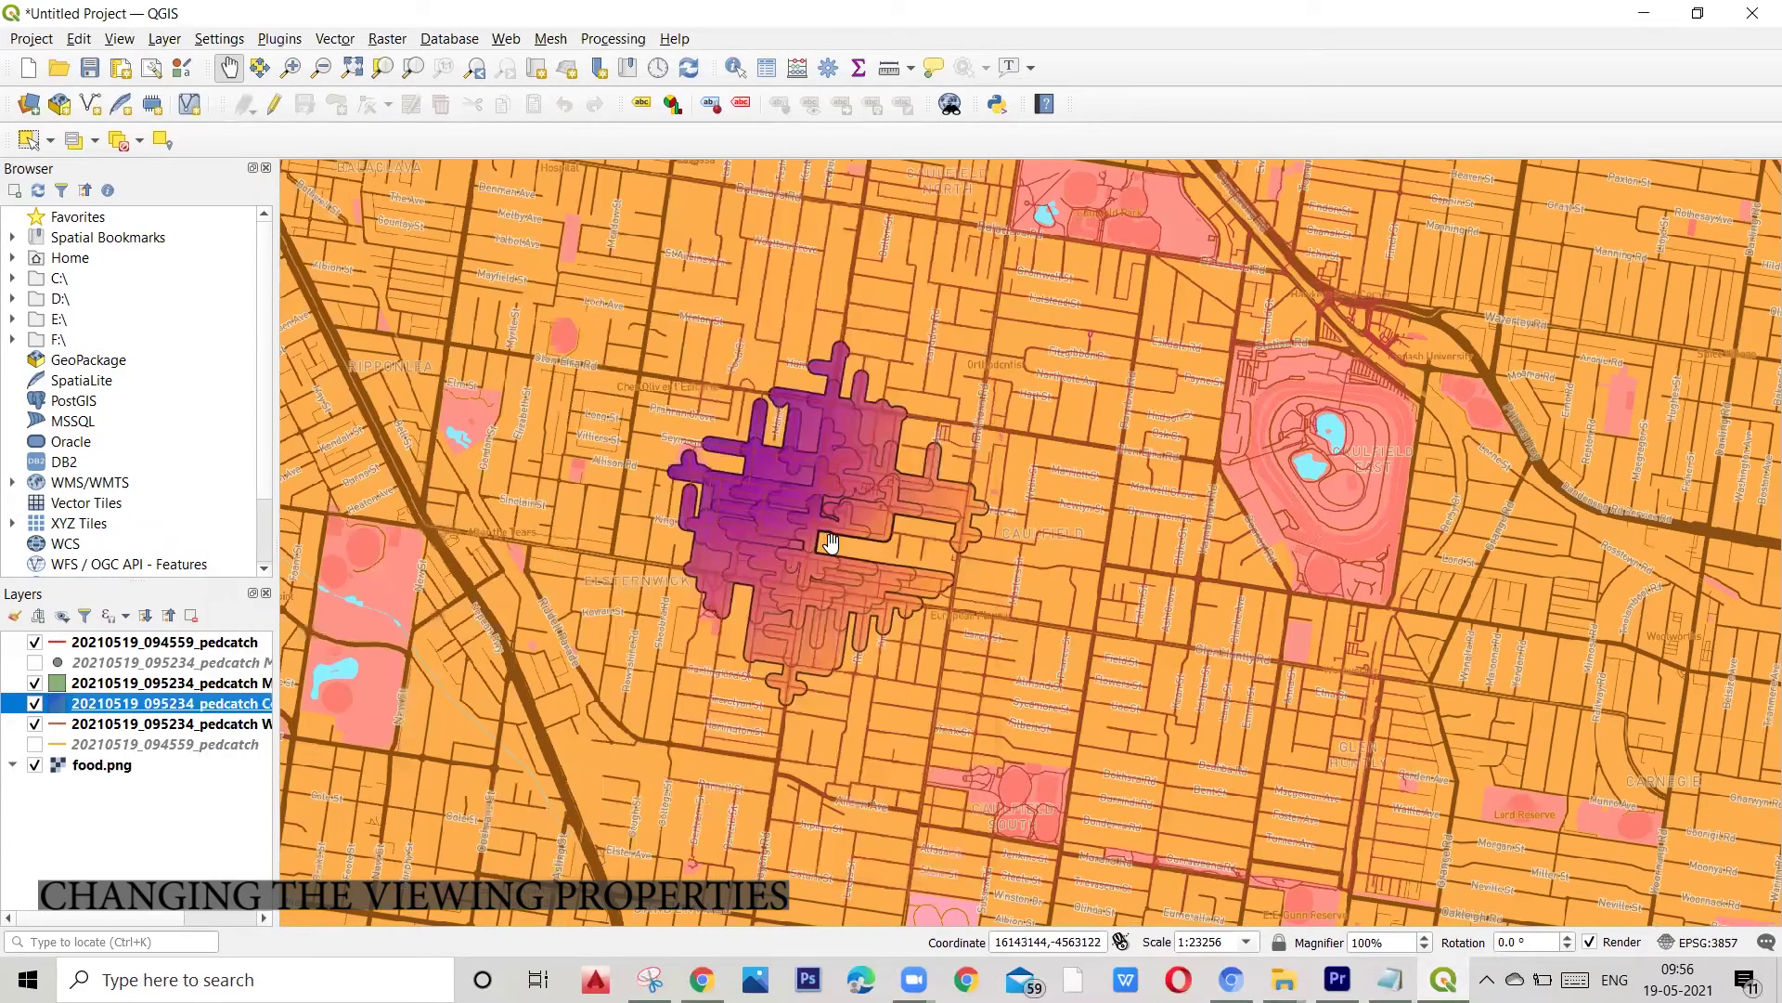
pyautogui.scroll(1, 821, 545)
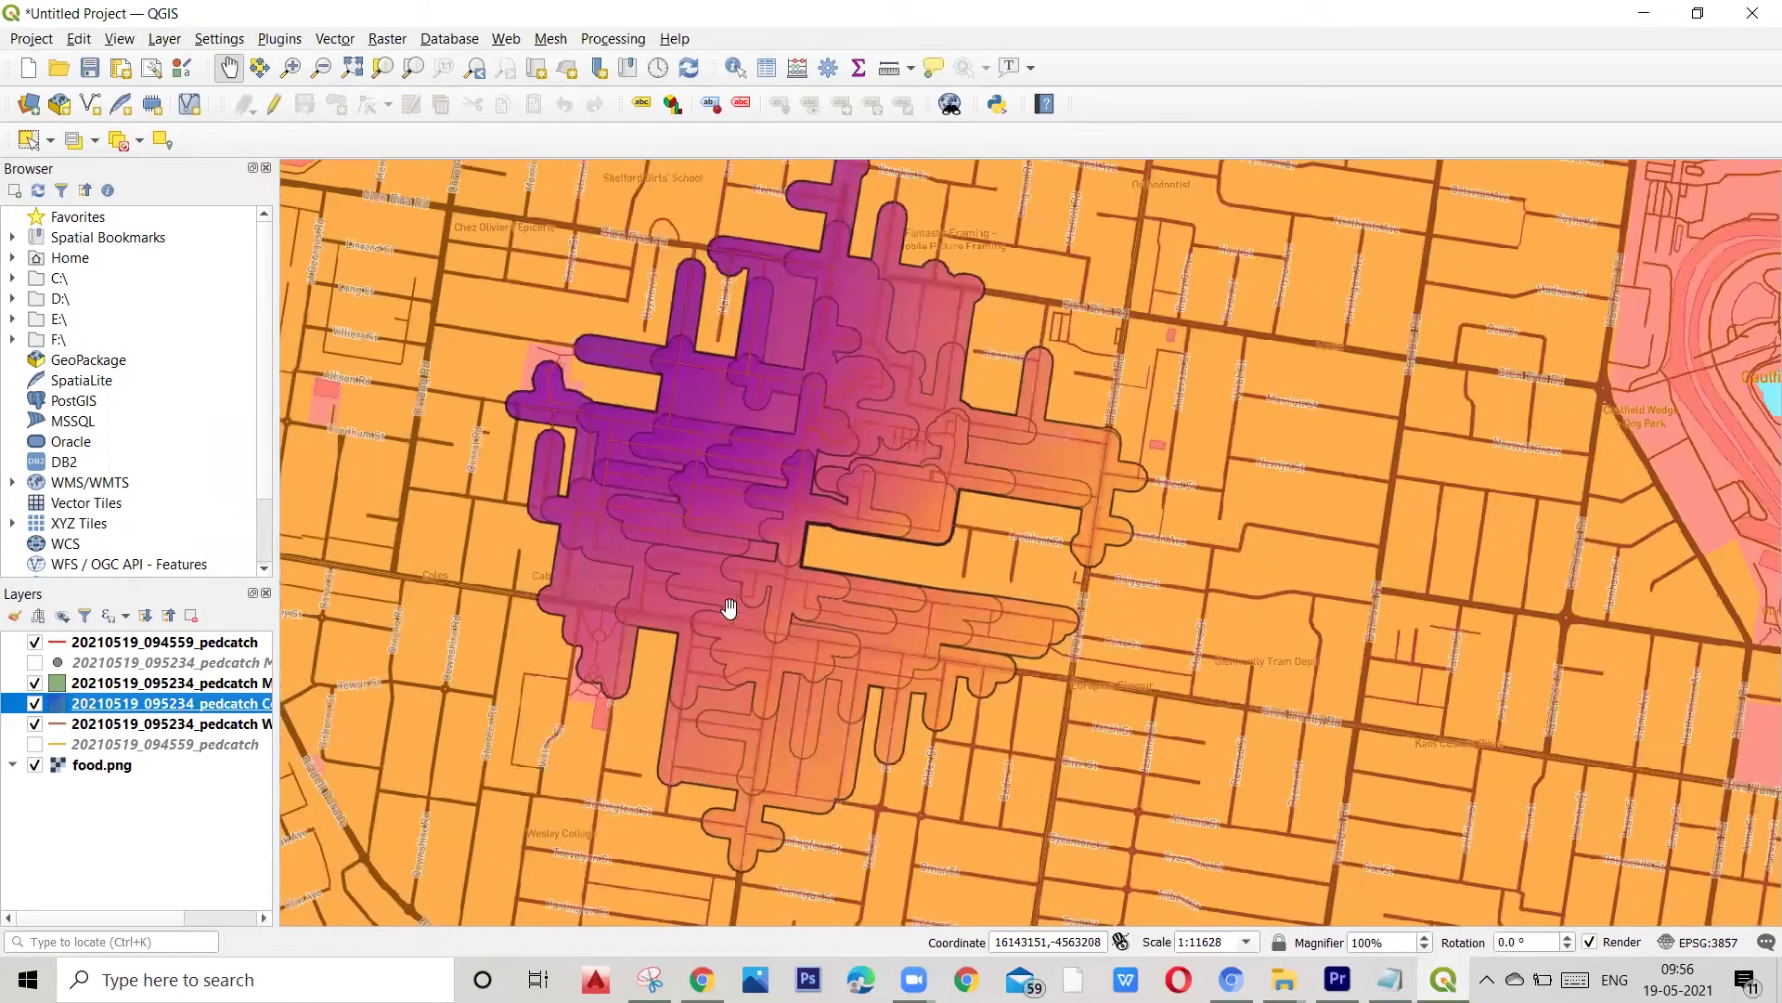
pyautogui.scroll(-1, 720, 650)
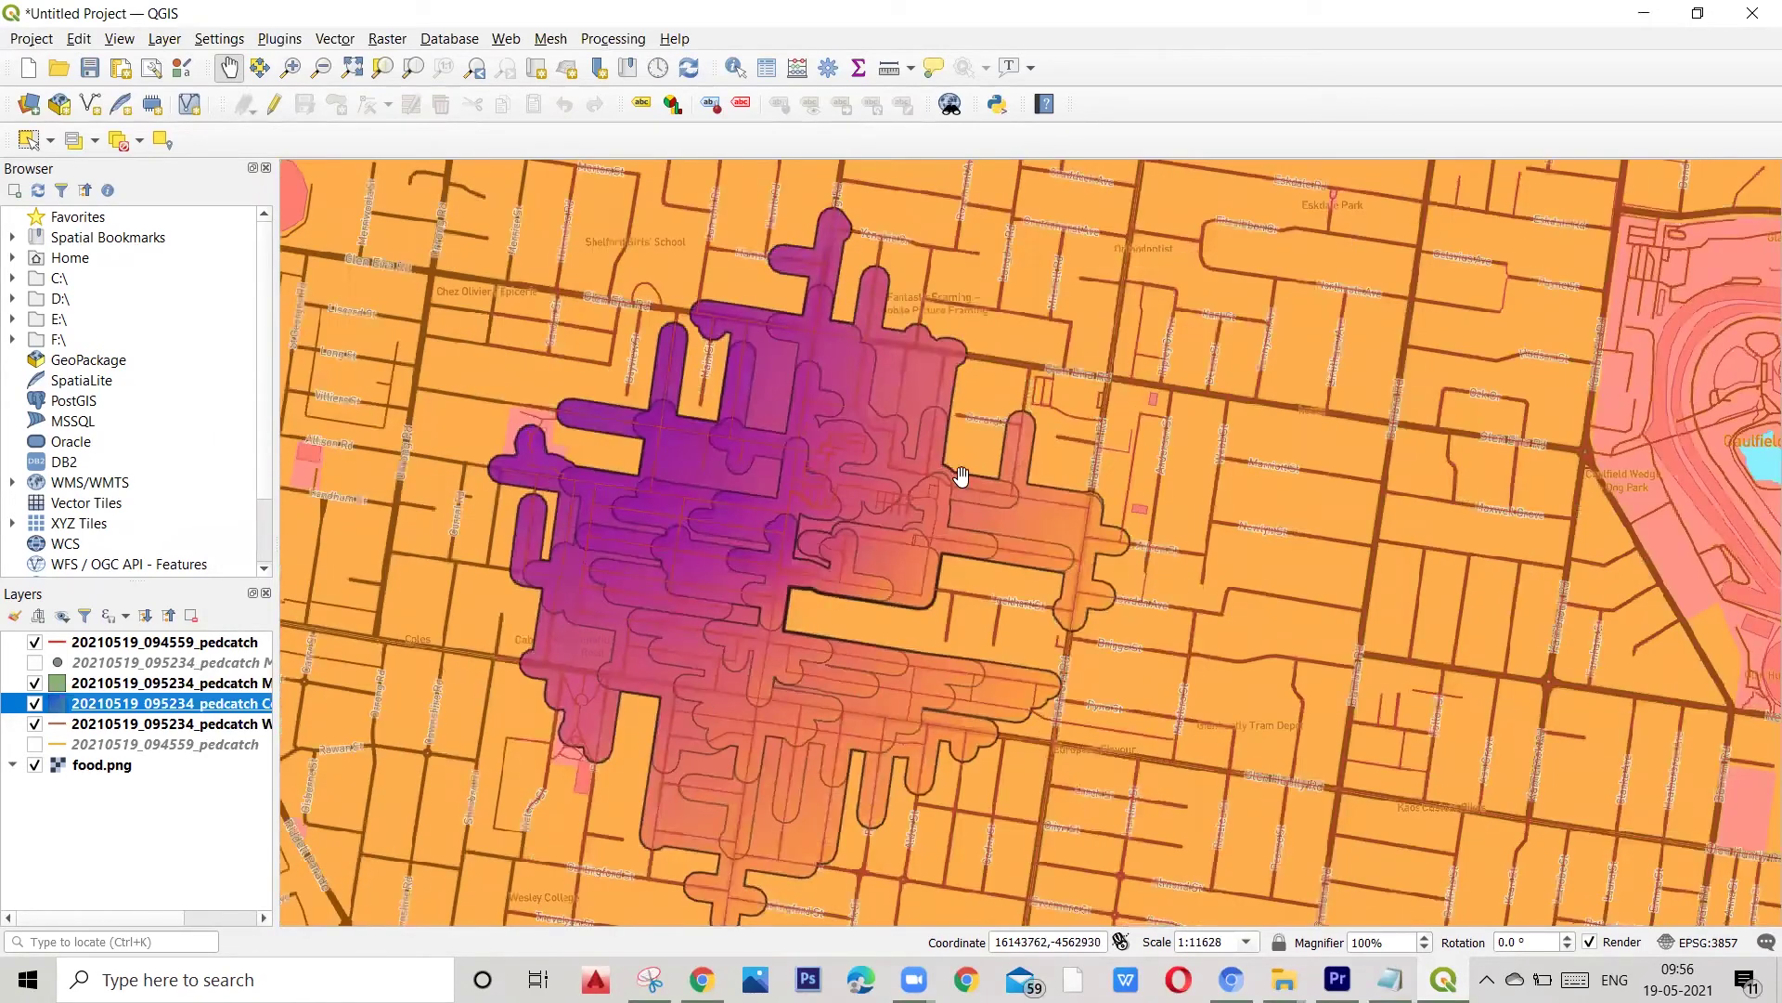
pyautogui.scroll(1, 733, 604)
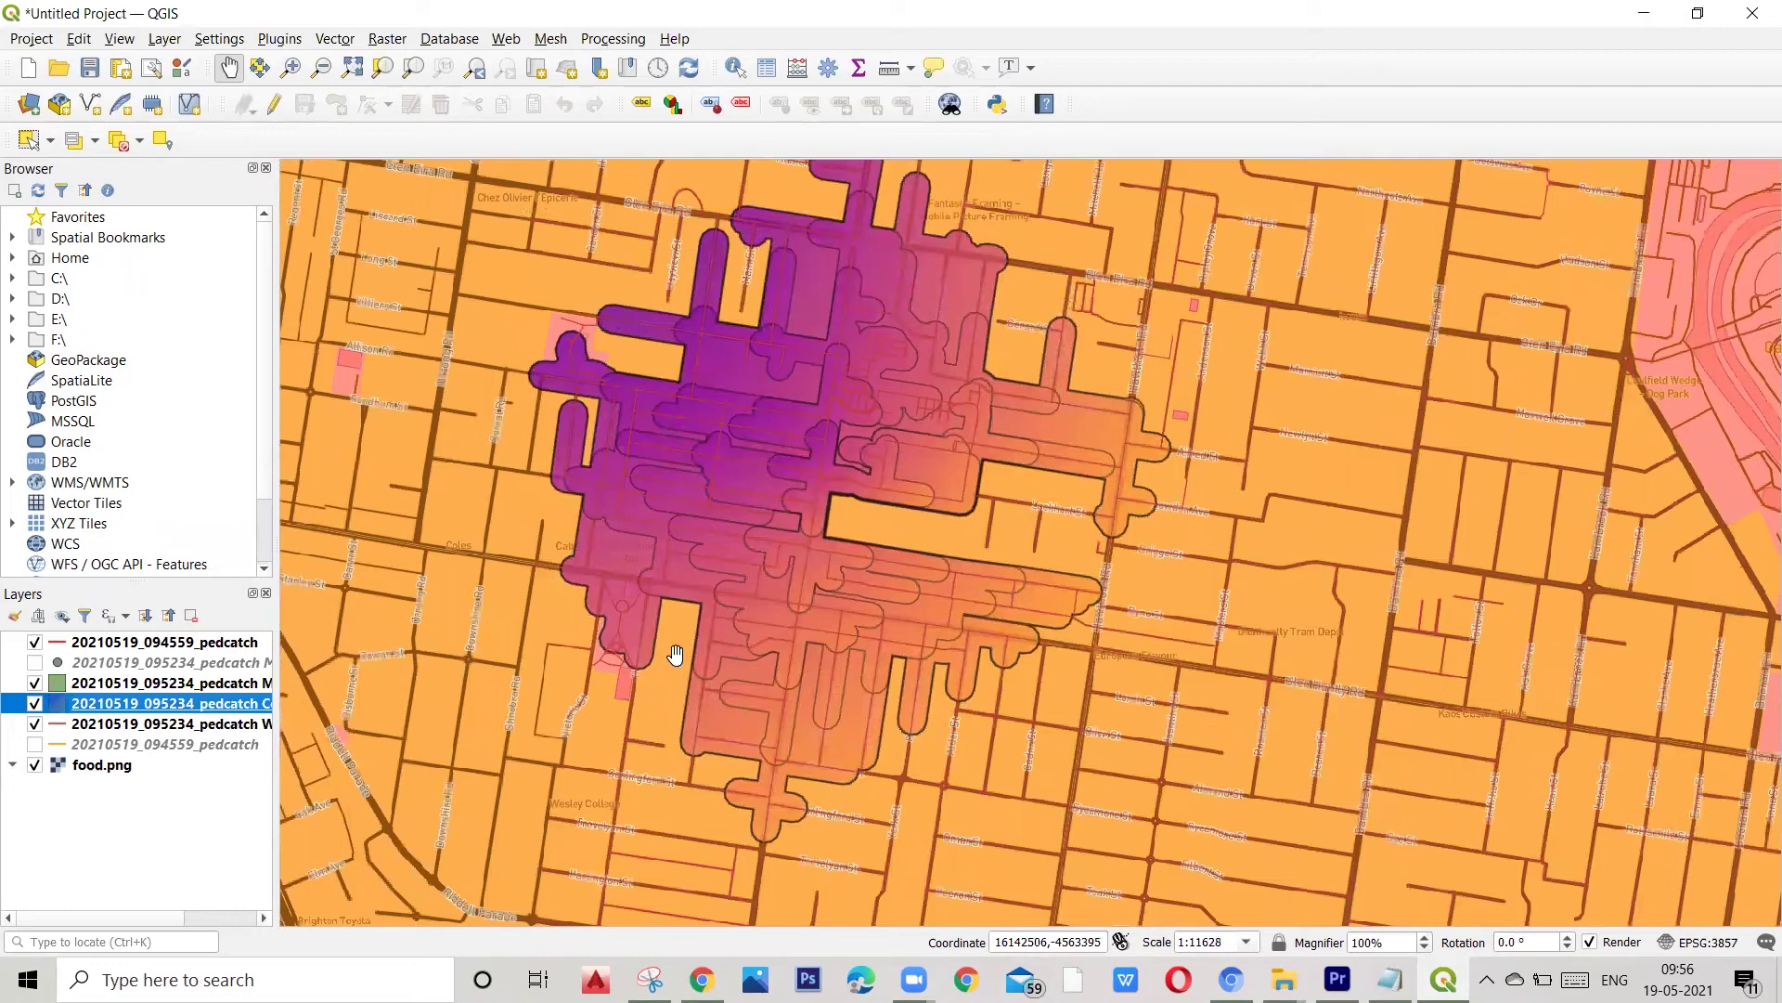
pyautogui.scroll(-1, 790, 680)
pyautogui.scroll(1, 790, 680)
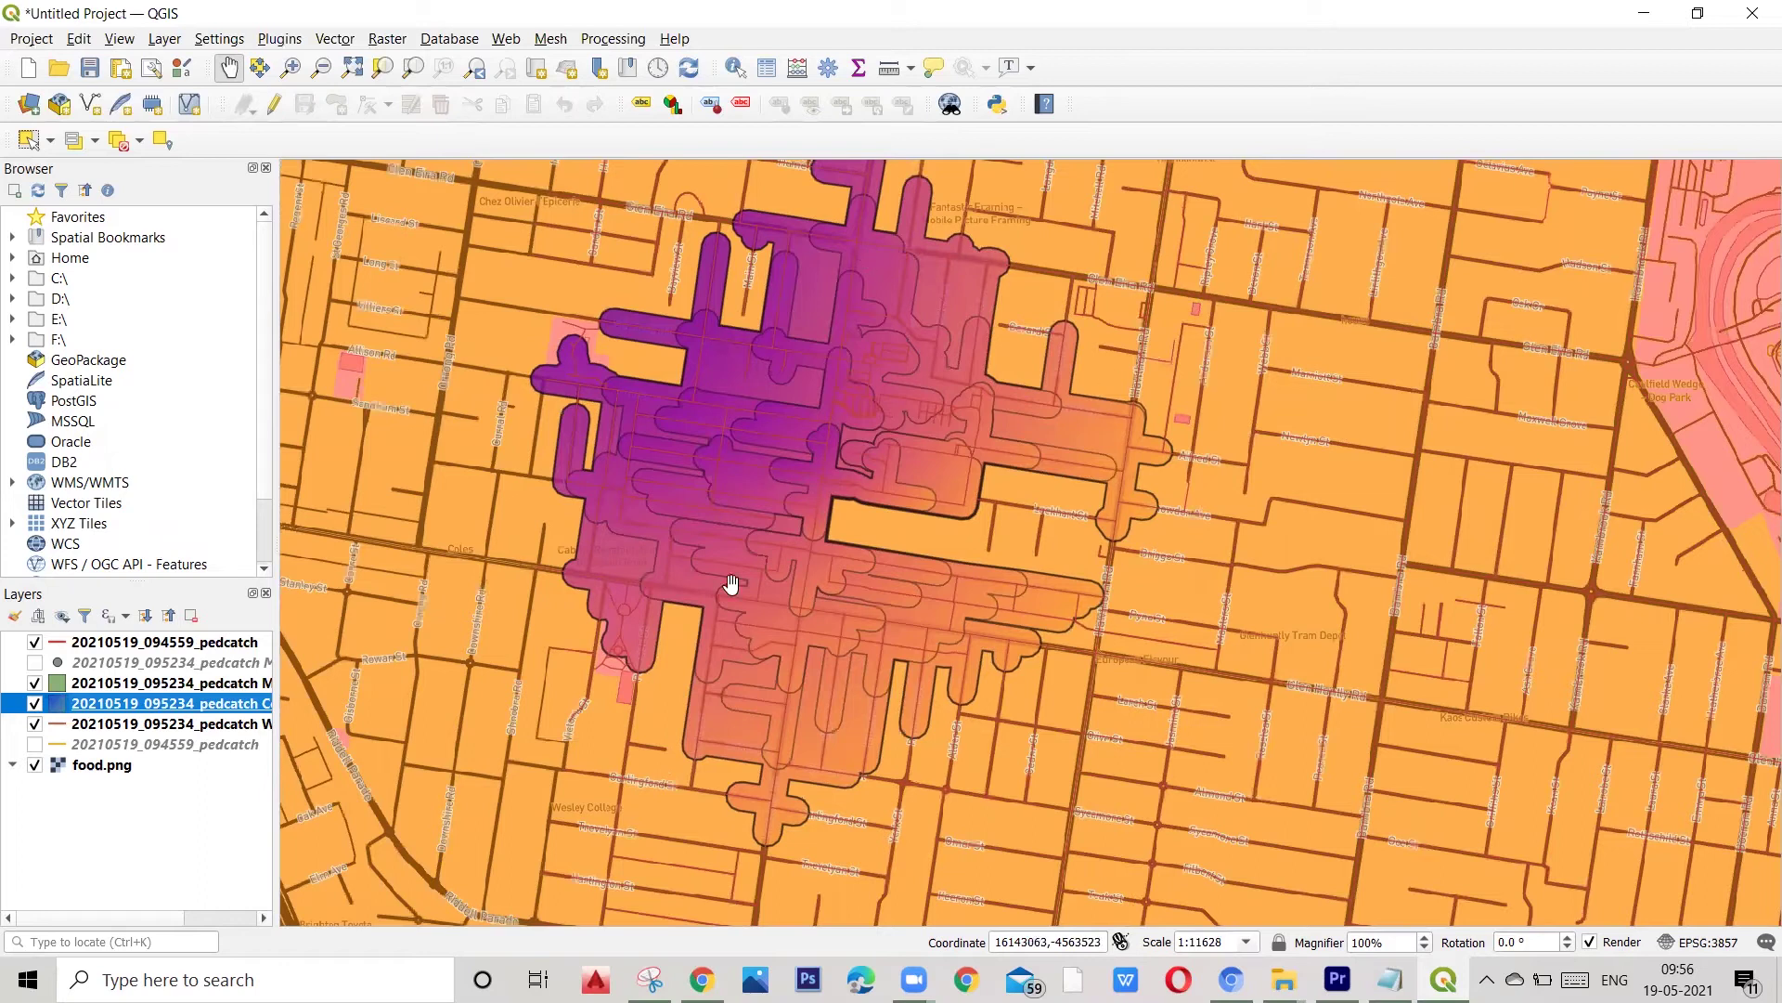
# Step: Reopen the Convex hulls layer properties, look through the favourite fills and reselect the gradient plasma preset
pyautogui.rightClick(63, 705)
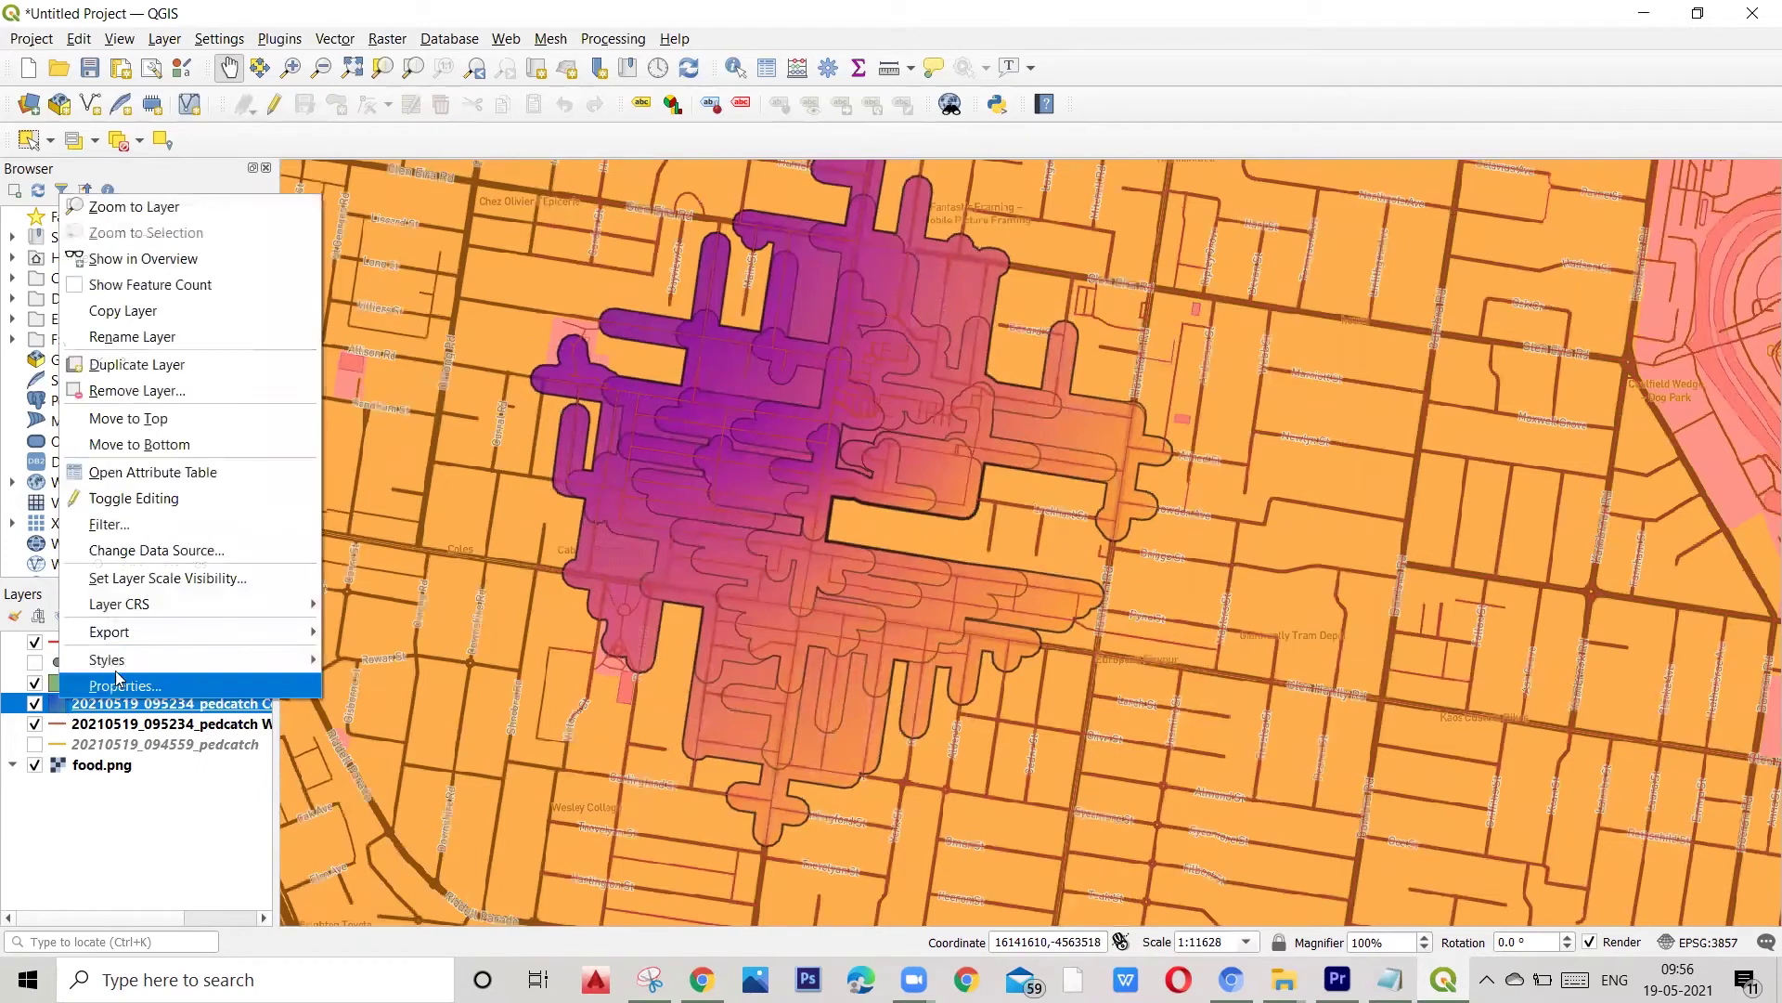
pyautogui.click(190, 676)
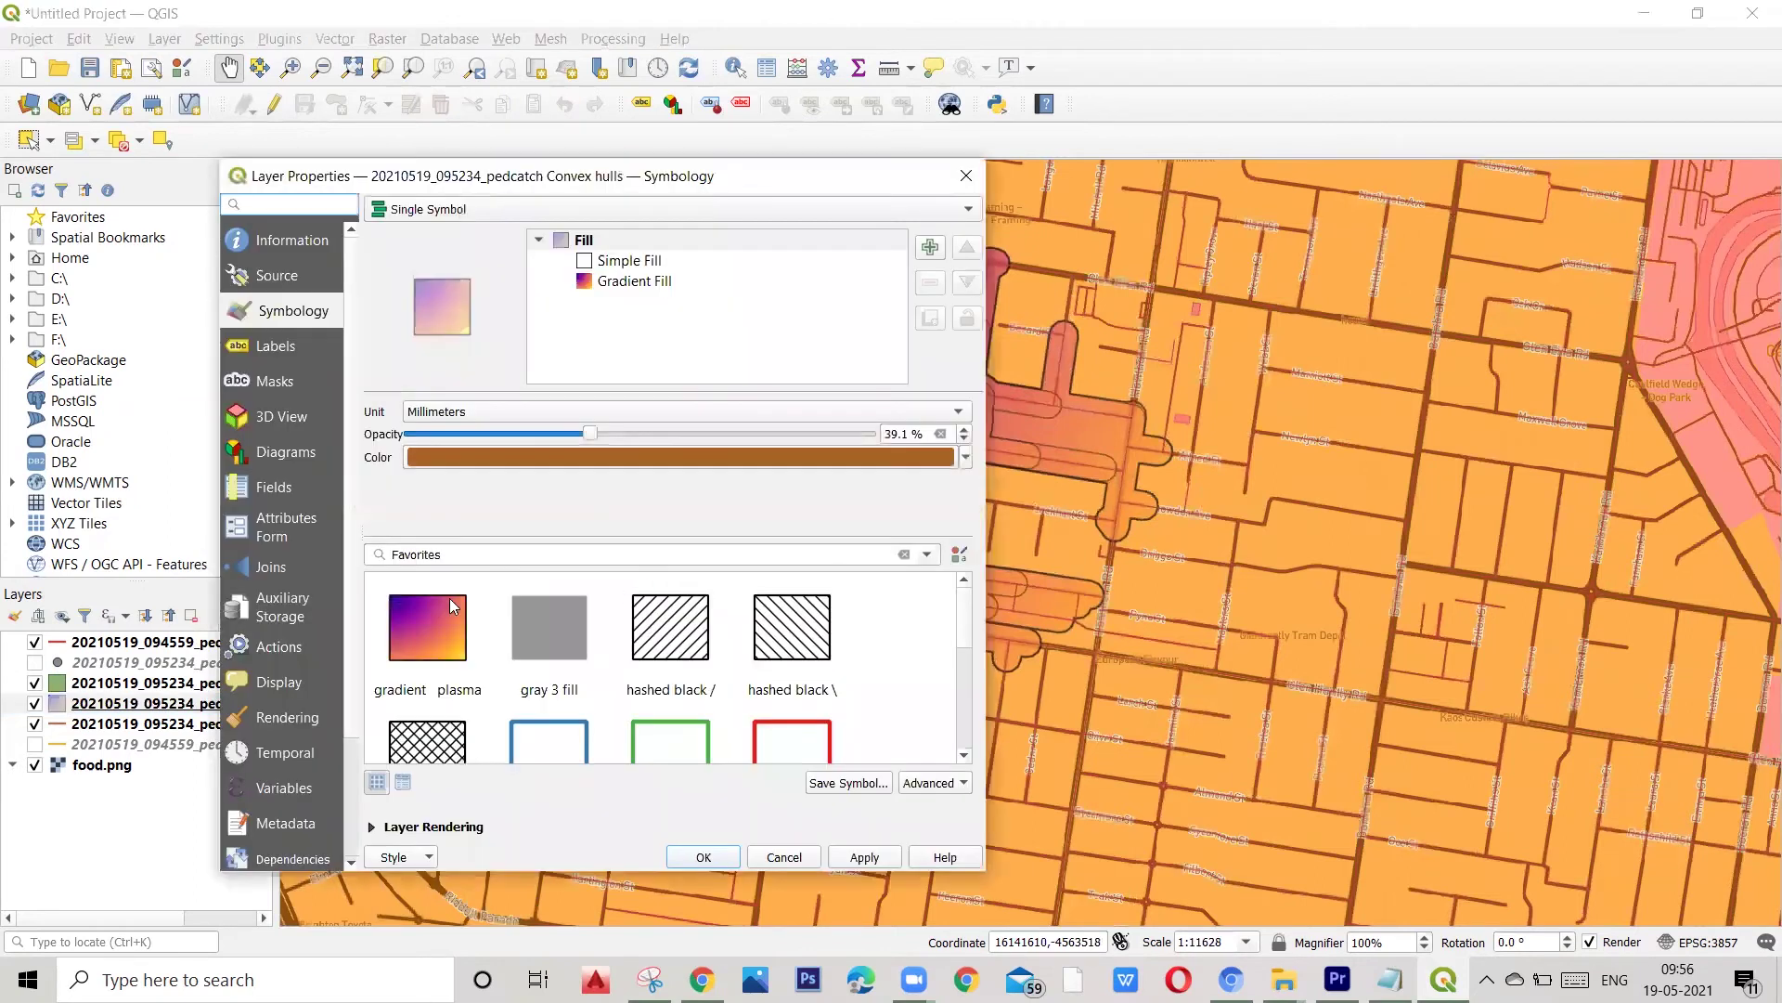
pyautogui.scroll(-3, 458, 647)
pyautogui.scroll(1, 457, 647)
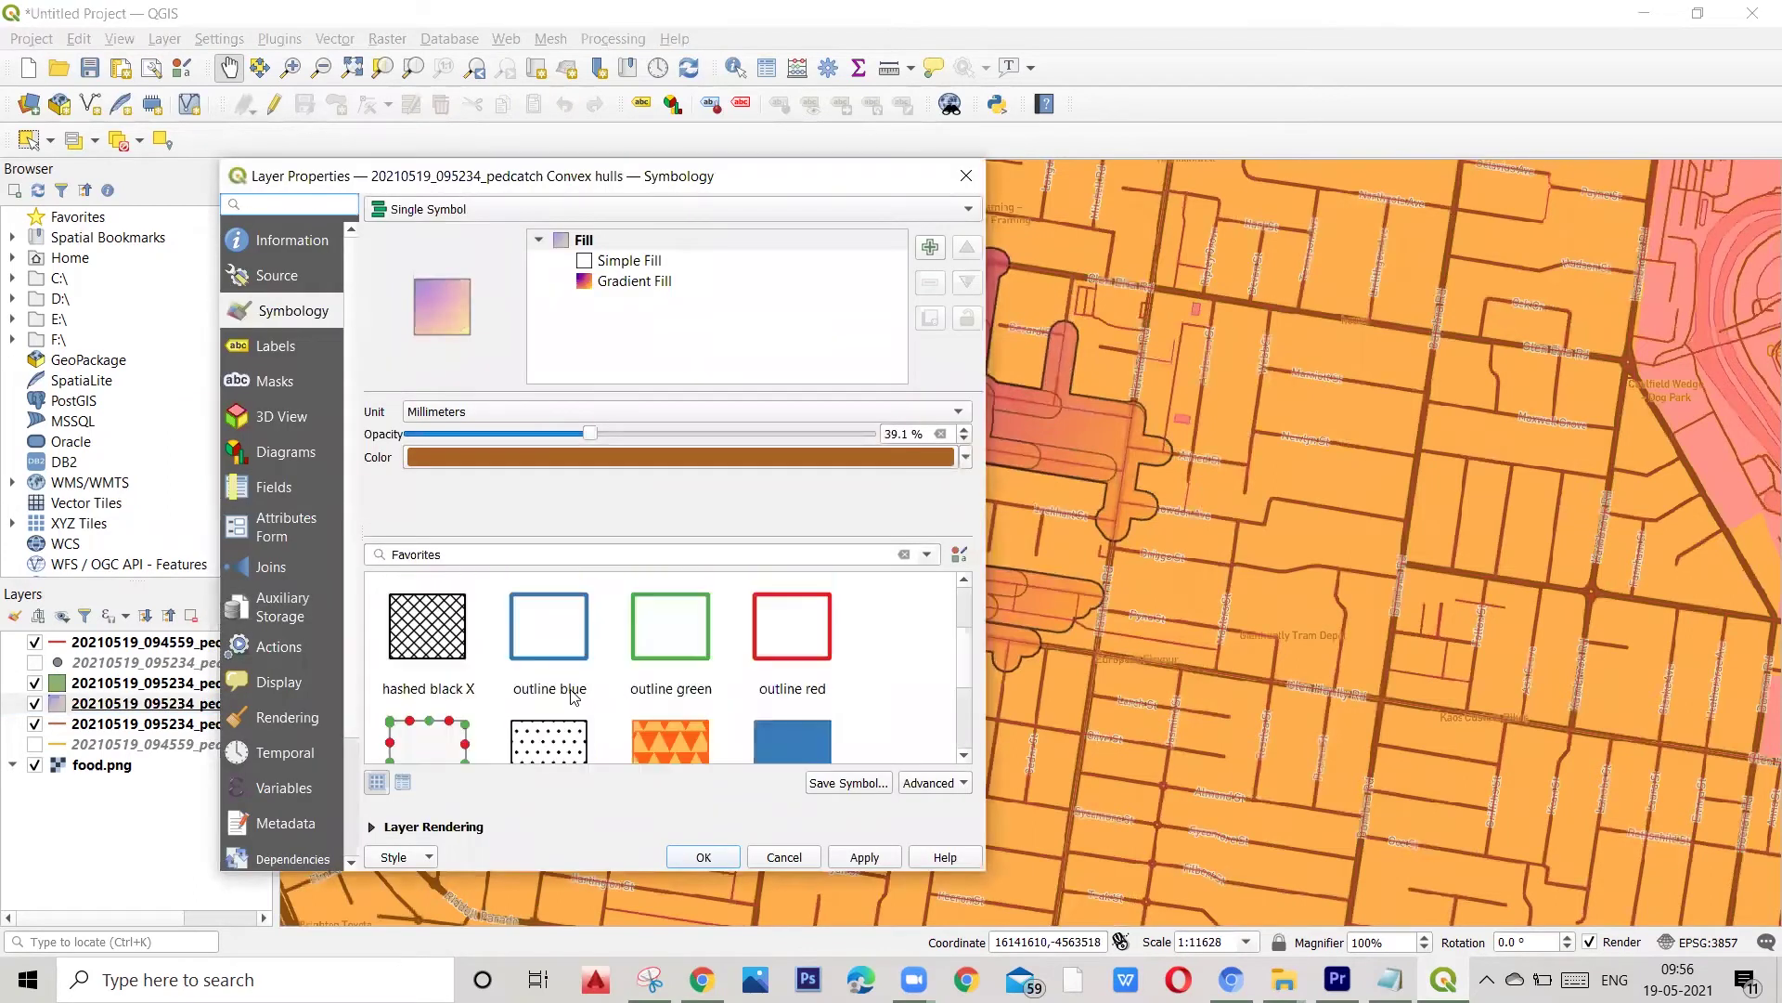
pyautogui.scroll(2, 460, 651)
pyautogui.click(423, 633)
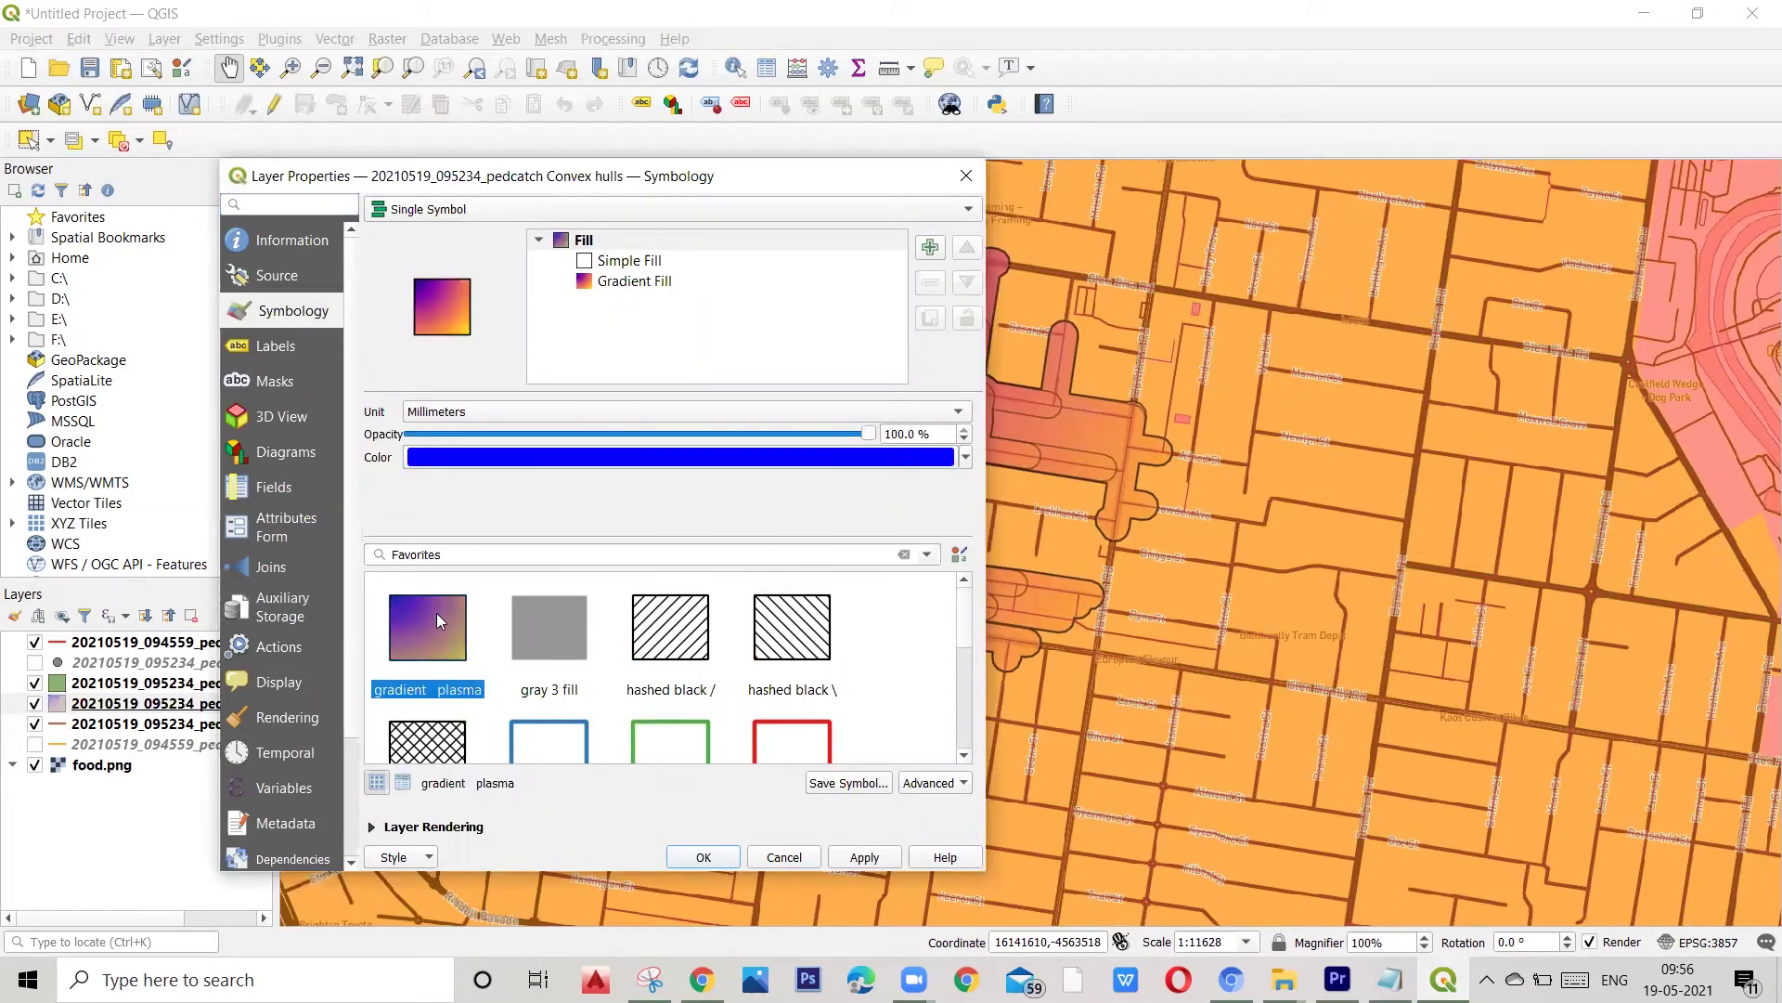
# Step: Edit the Gradient Fill's color ramp, setting the first stop's opacity to 38%
pyautogui.click(654, 284)
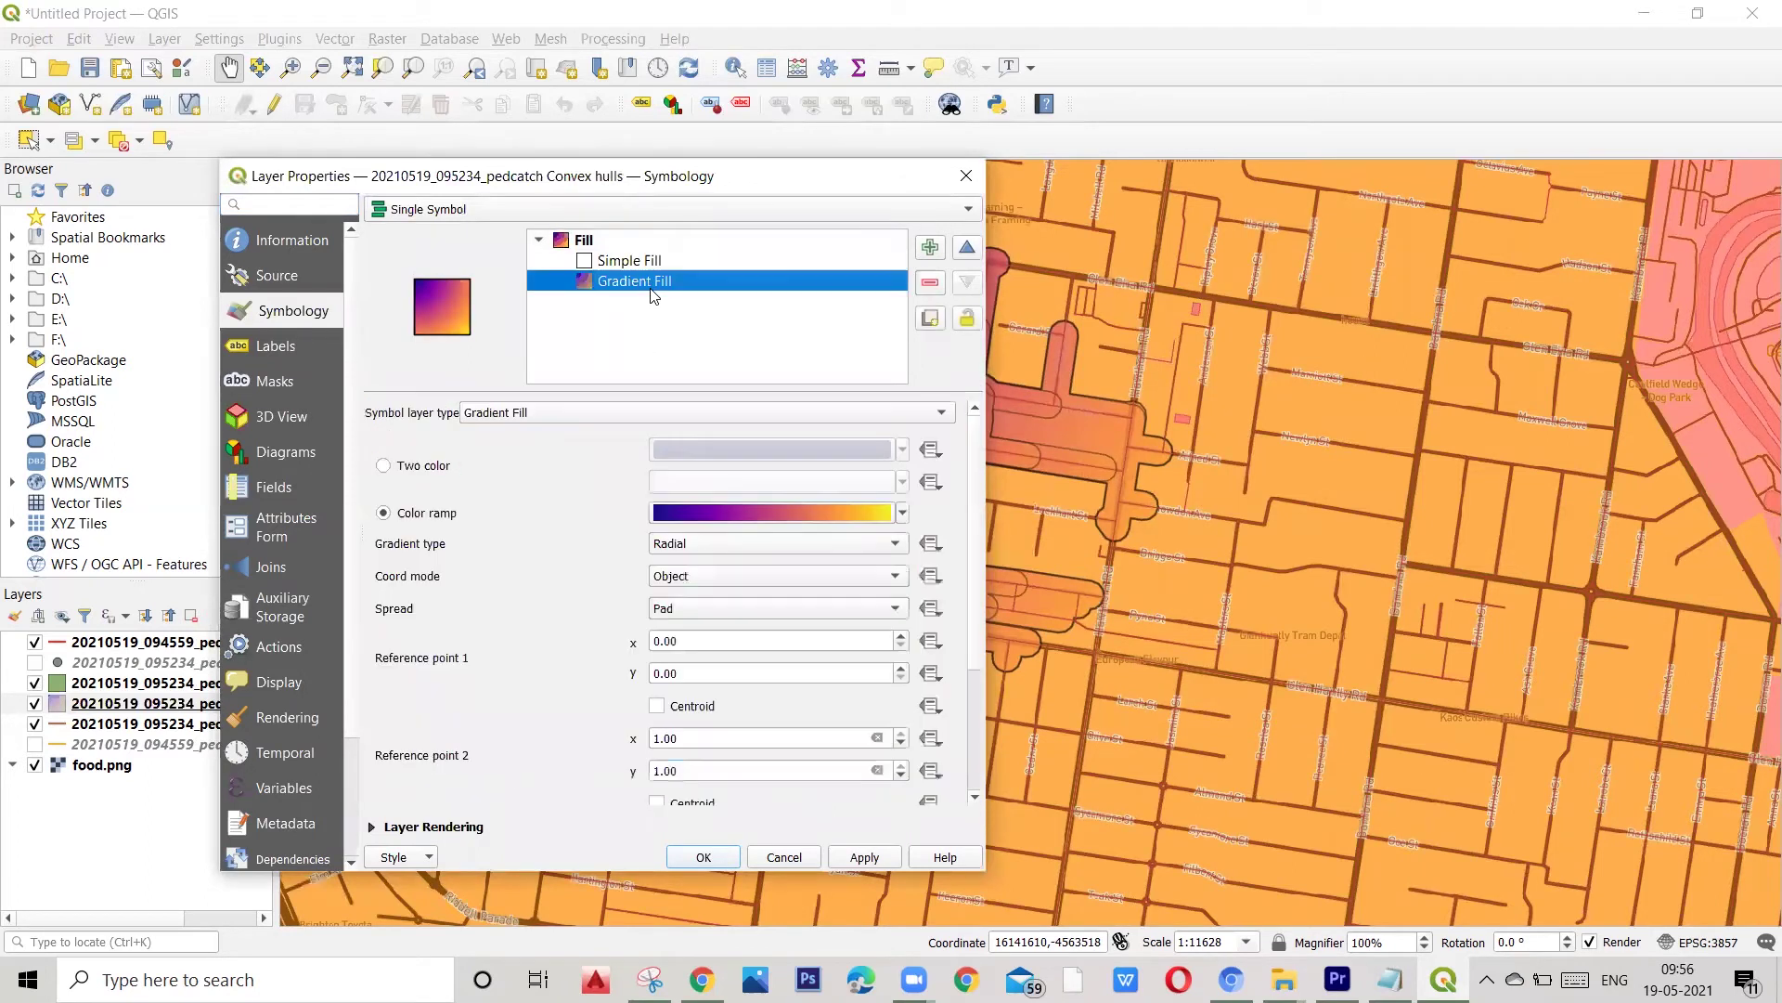
pyautogui.click(778, 513)
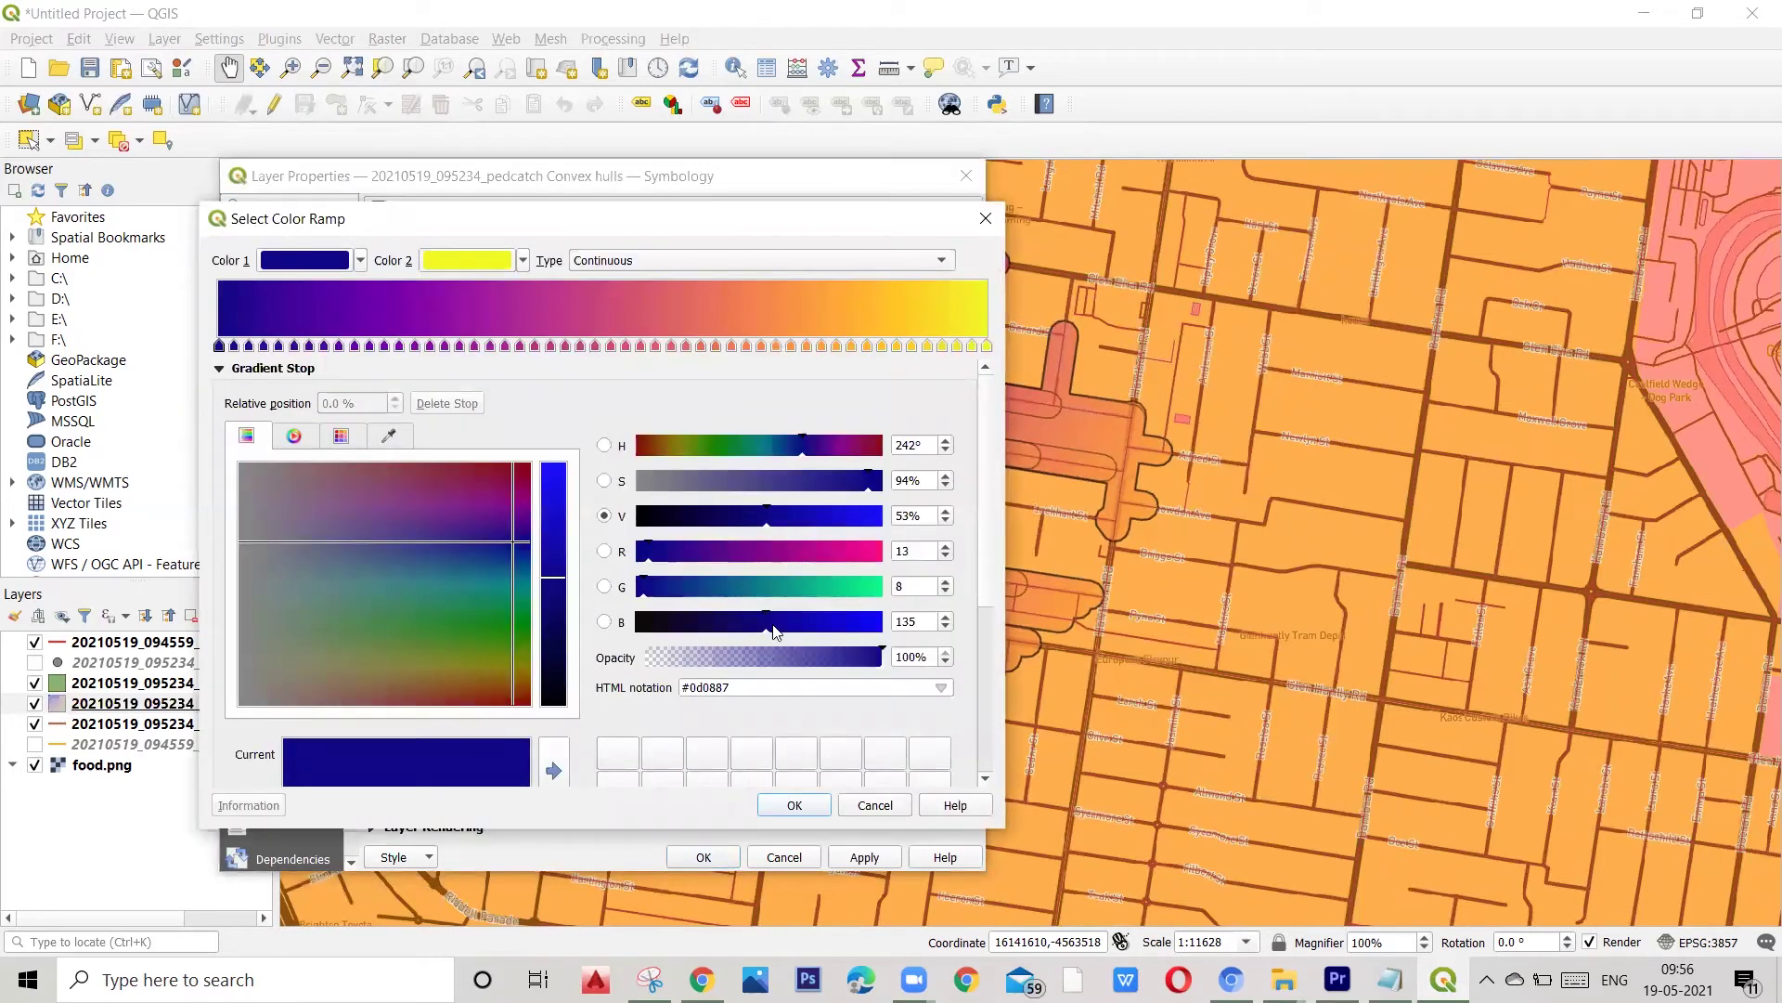
pyautogui.moveTo(767, 660); pyautogui.dragTo(736, 659)
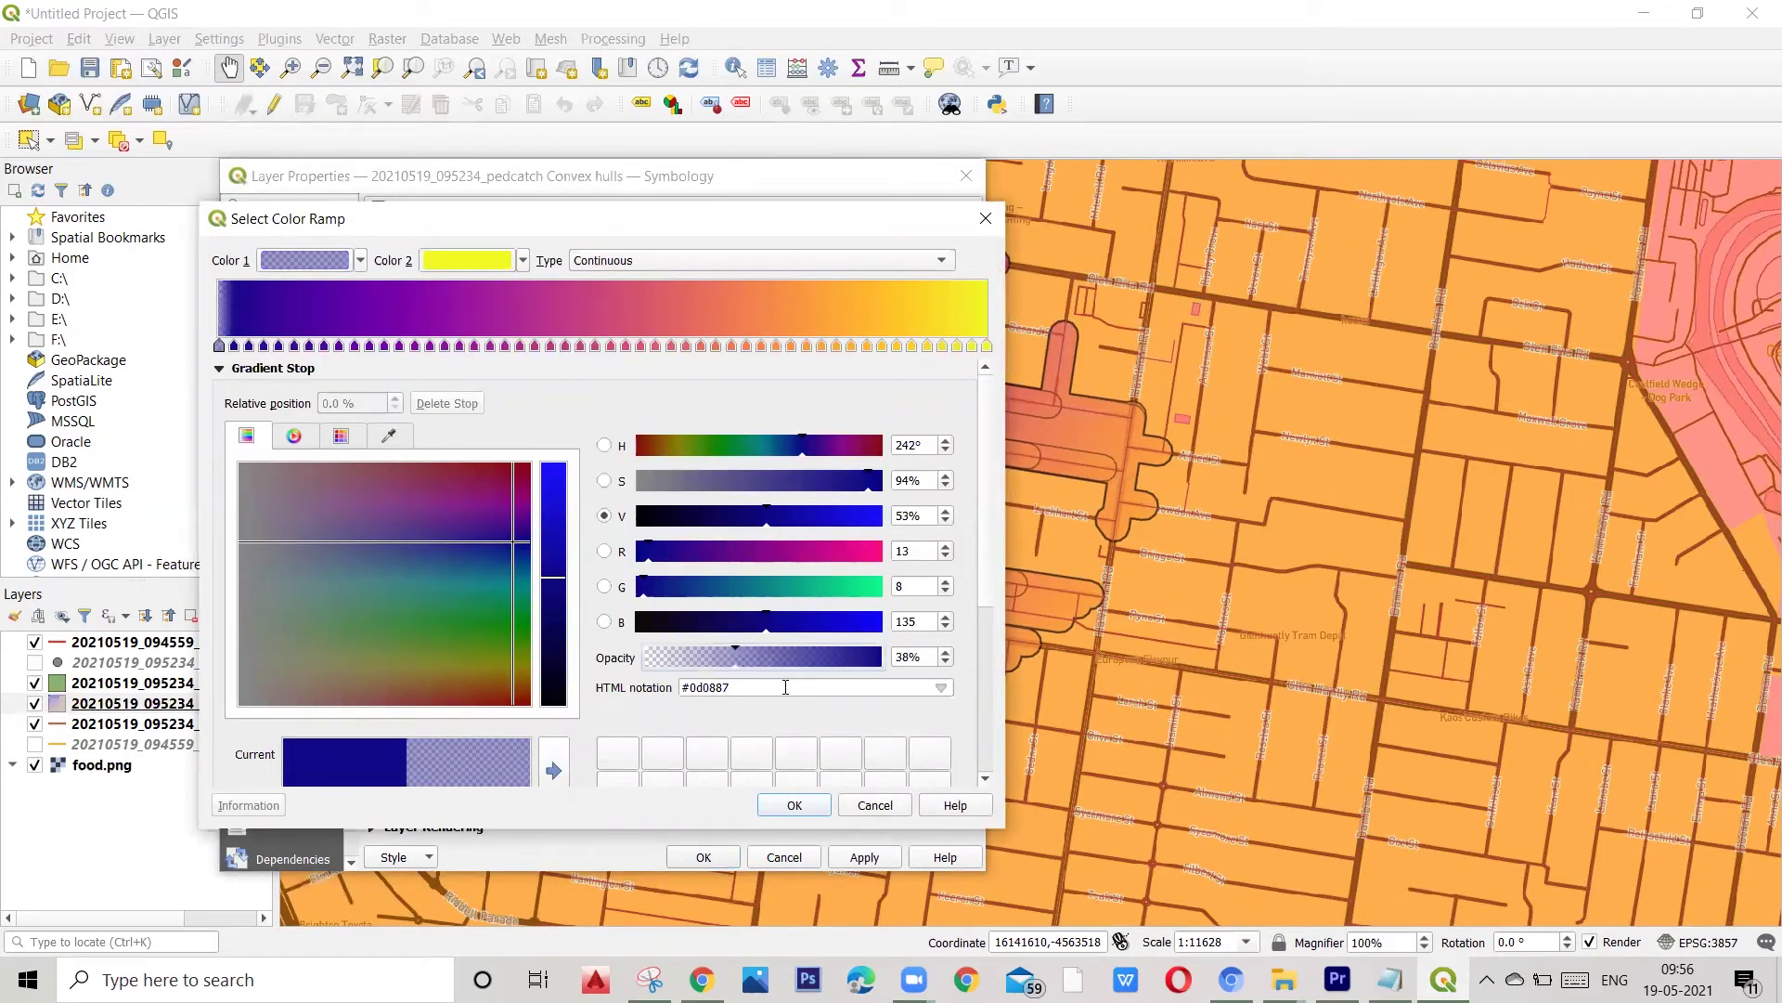
pyautogui.click(795, 806)
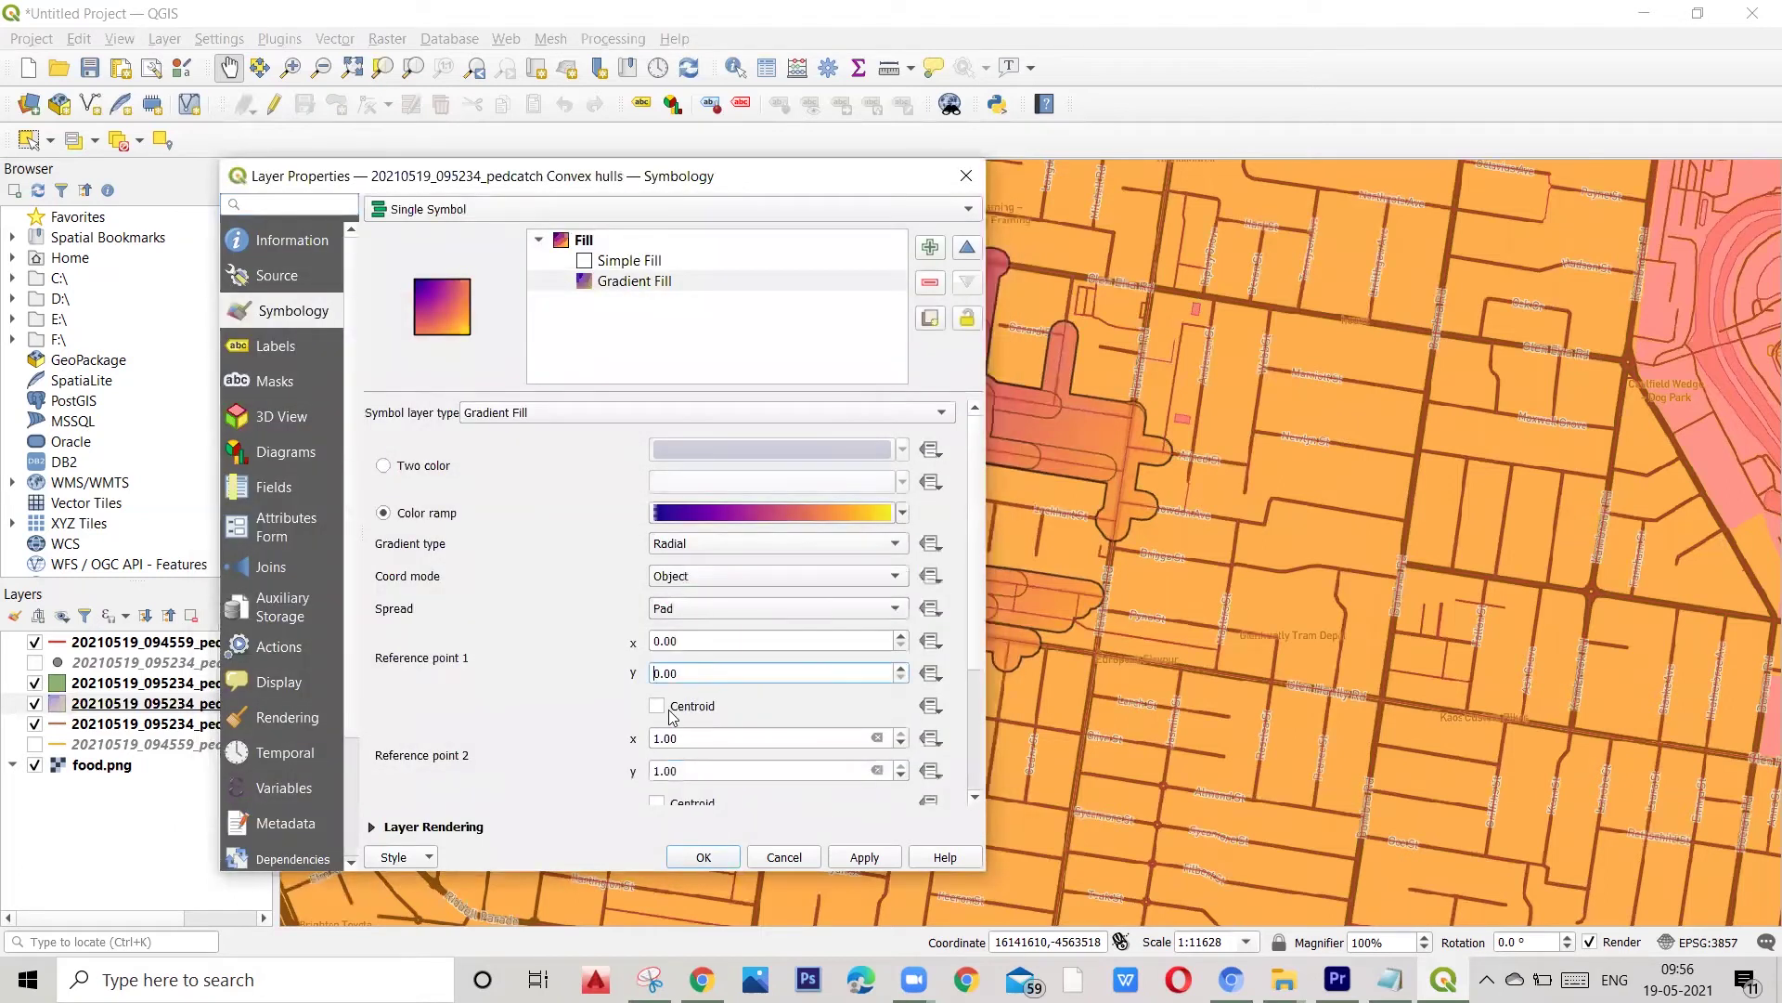
# Step: Use the centroid for the gradient's reference point 1 and apply the symbology to the Convex hulls layer
pyautogui.click(658, 705)
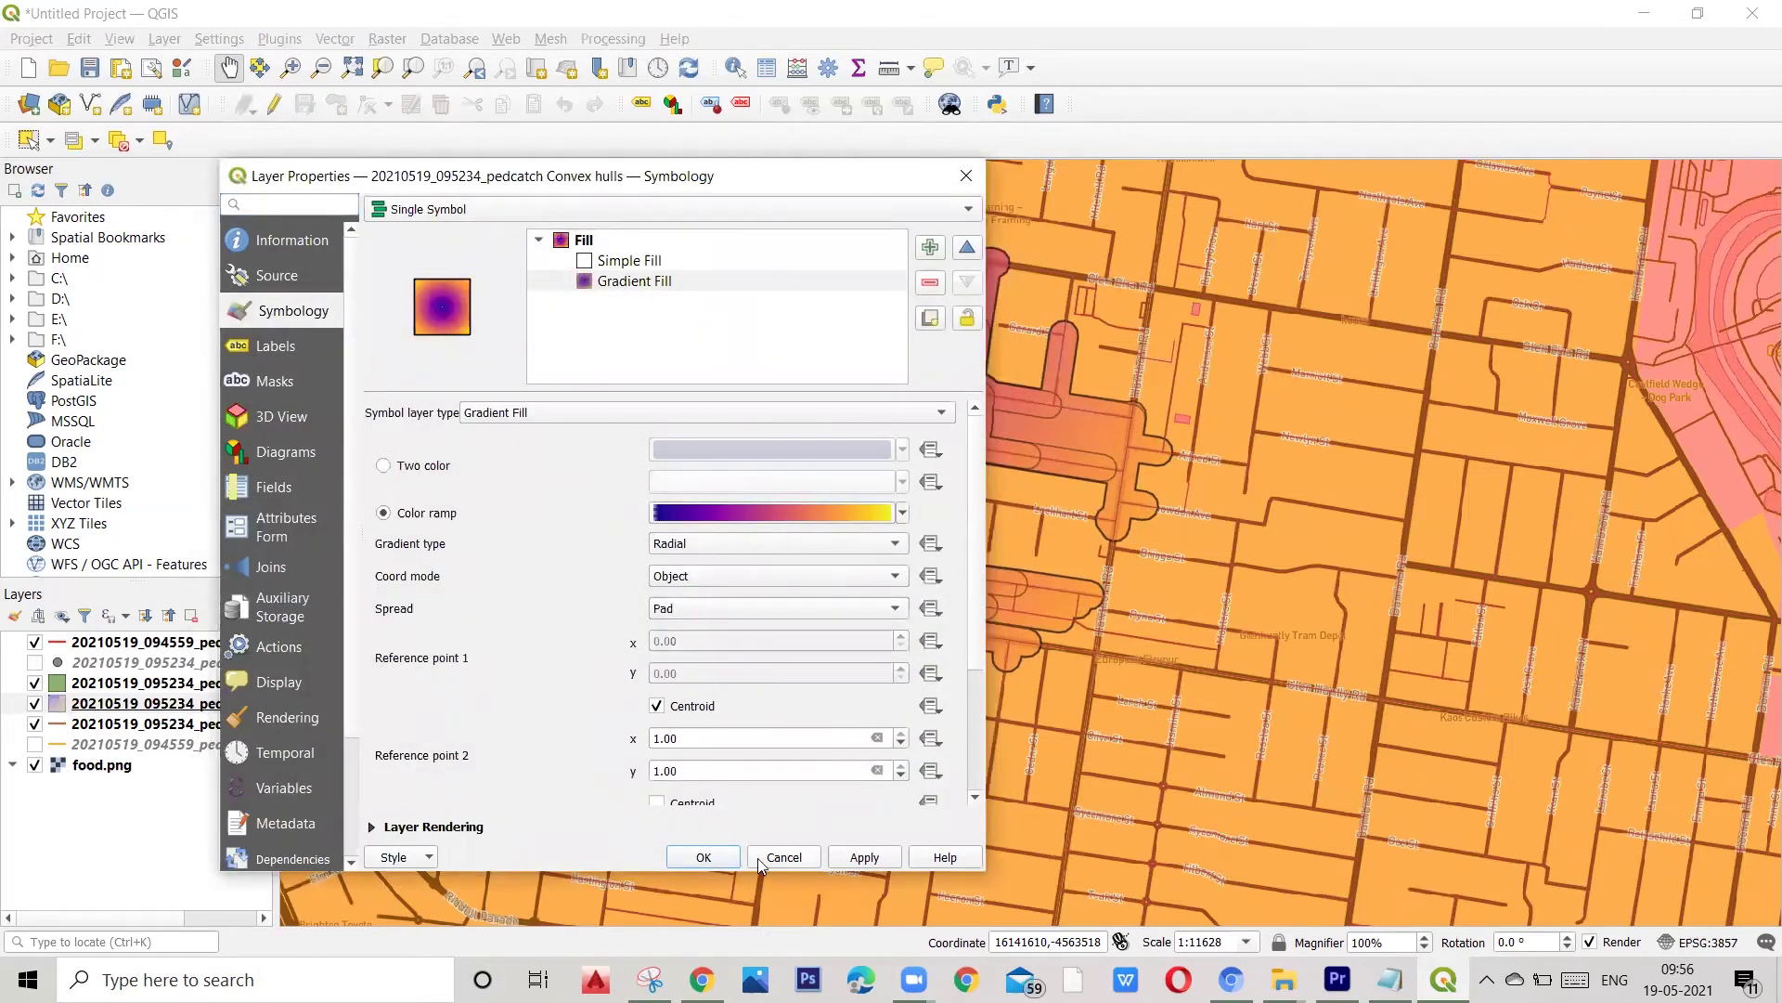
pyautogui.click(851, 861)
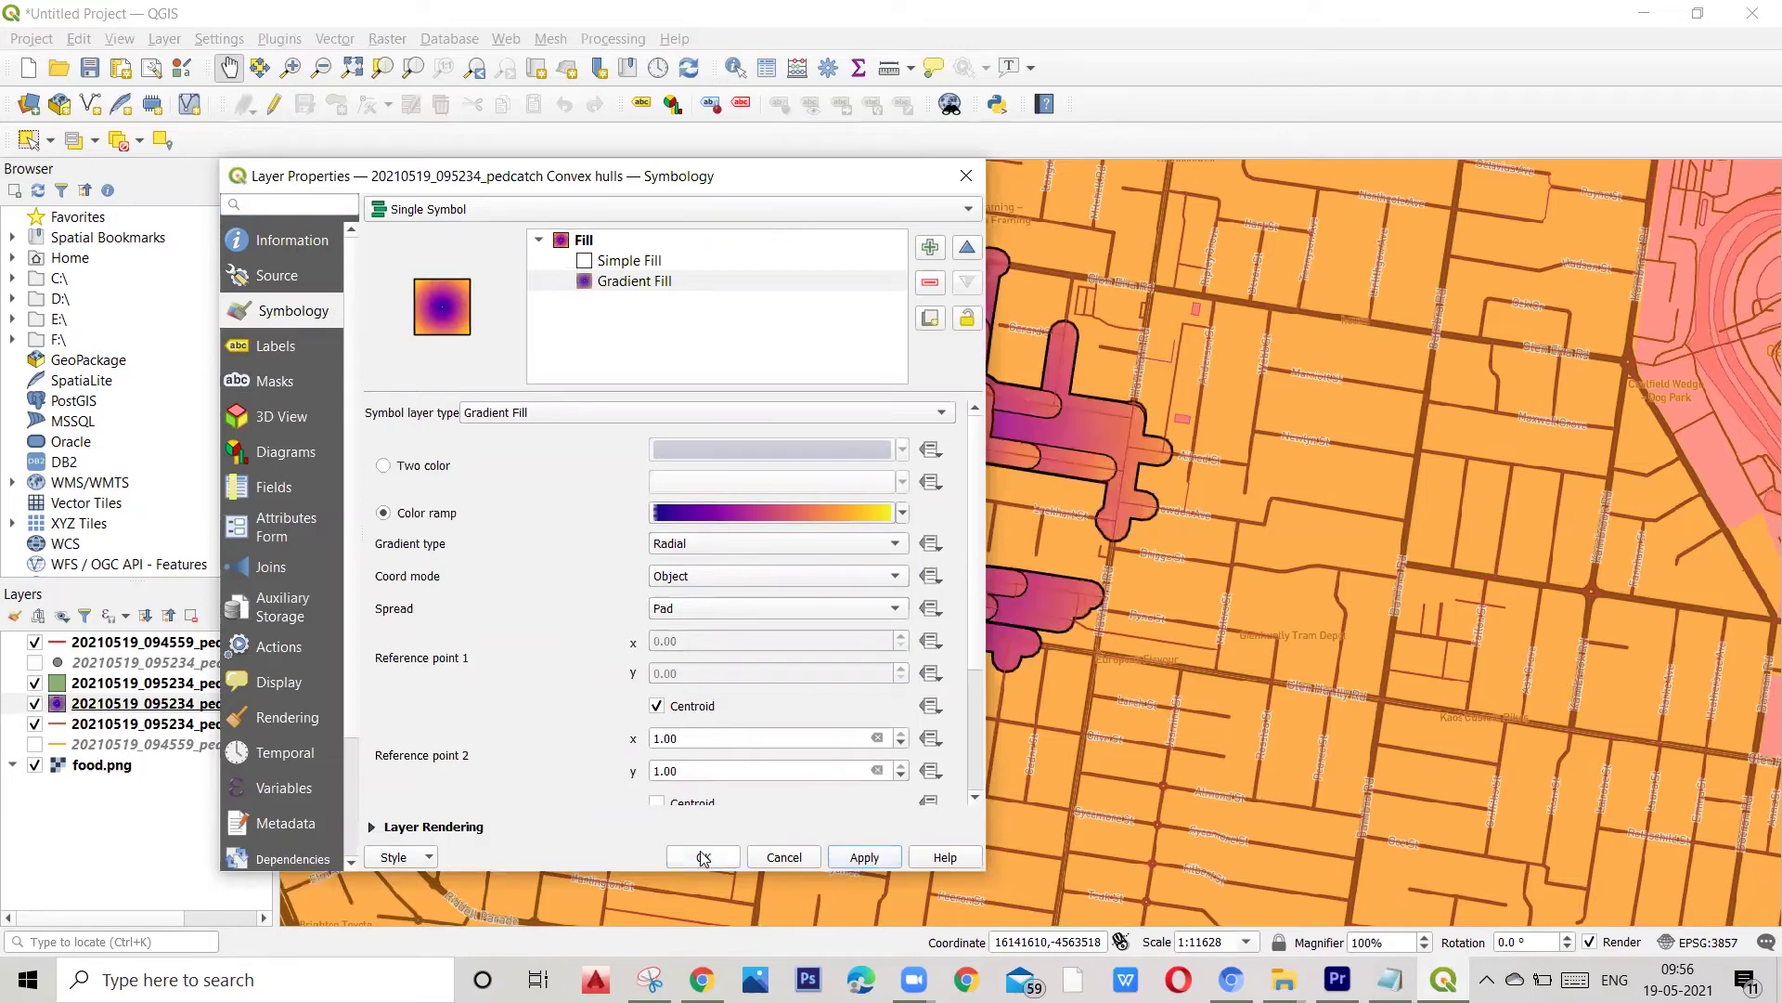
pyautogui.click(703, 856)
pyautogui.scroll(-1, 695, 626)
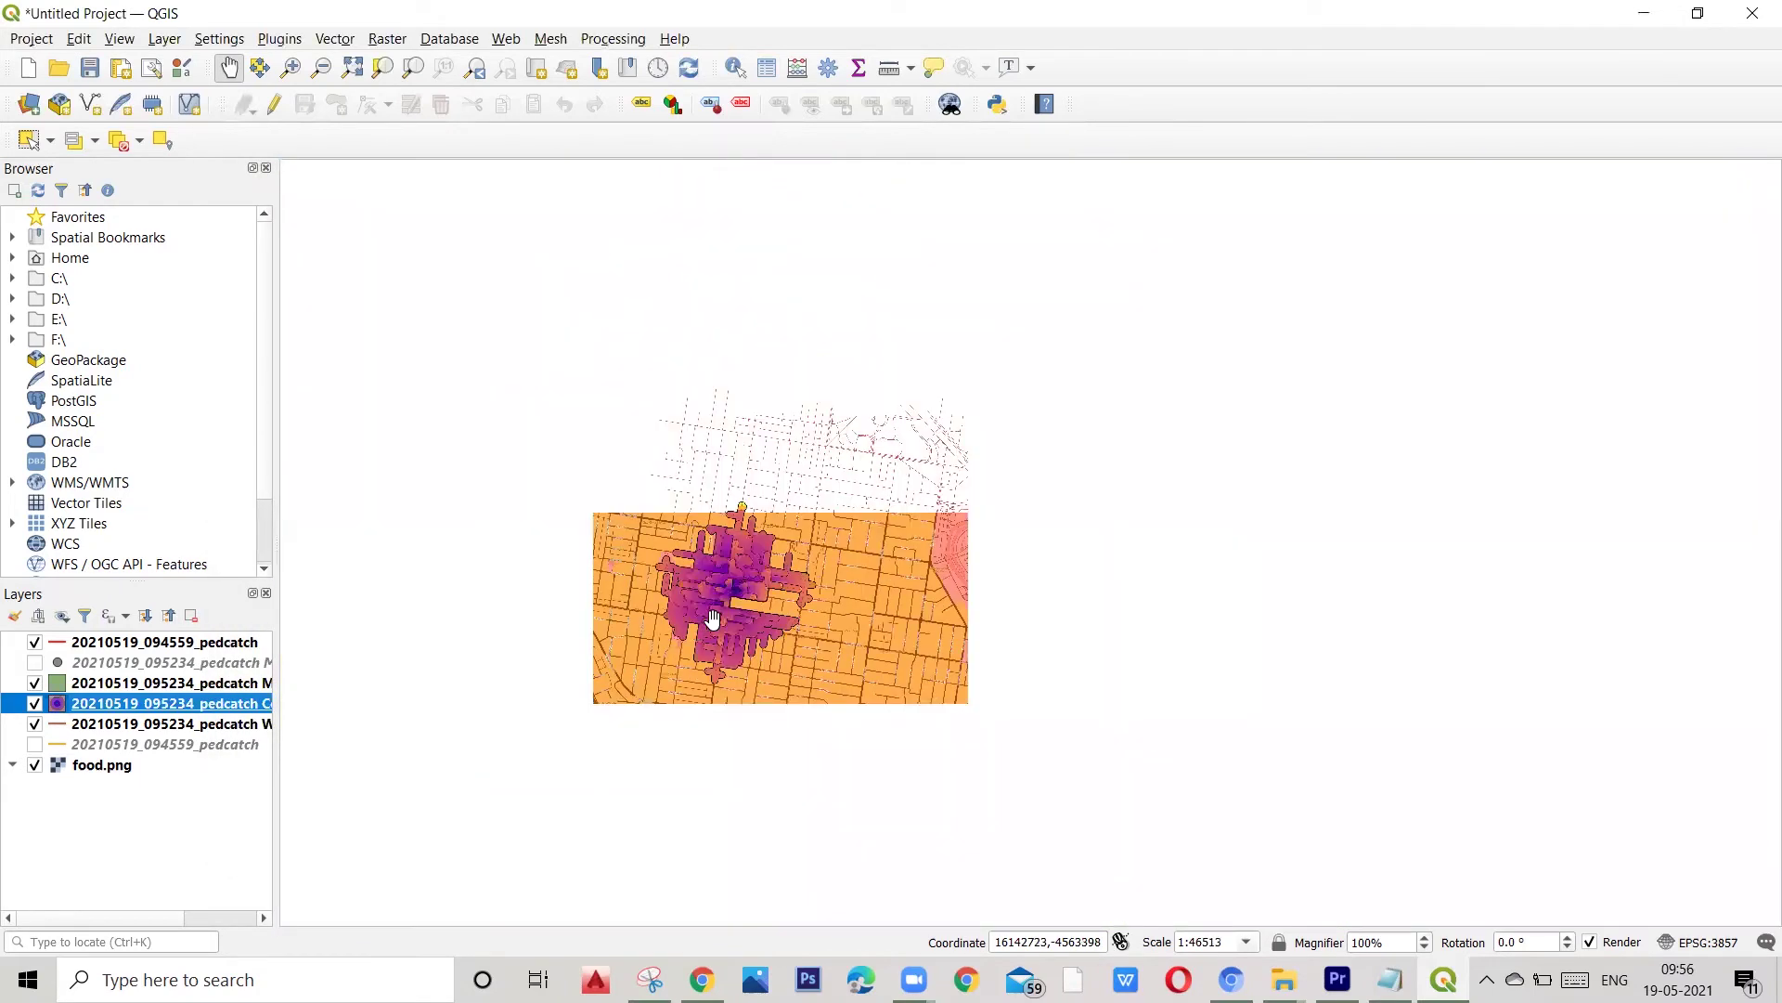
pyautogui.scroll(-1, 982, 575)
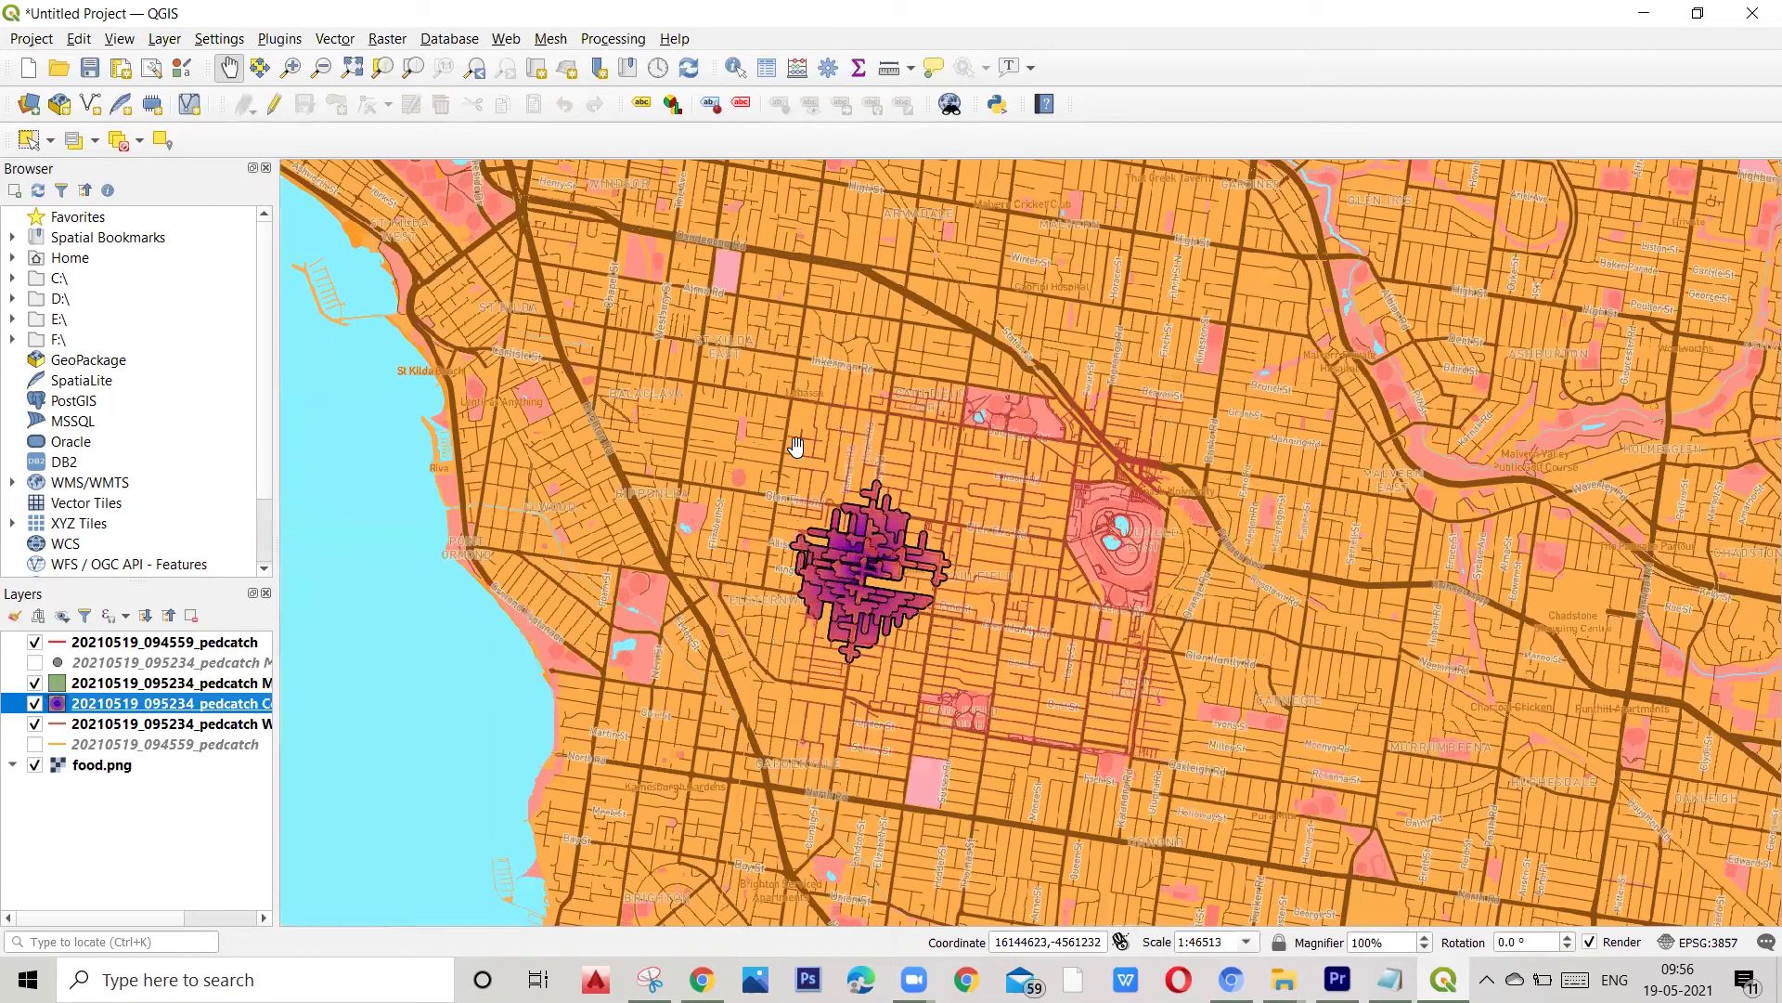
pyautogui.scroll(1, 818, 545)
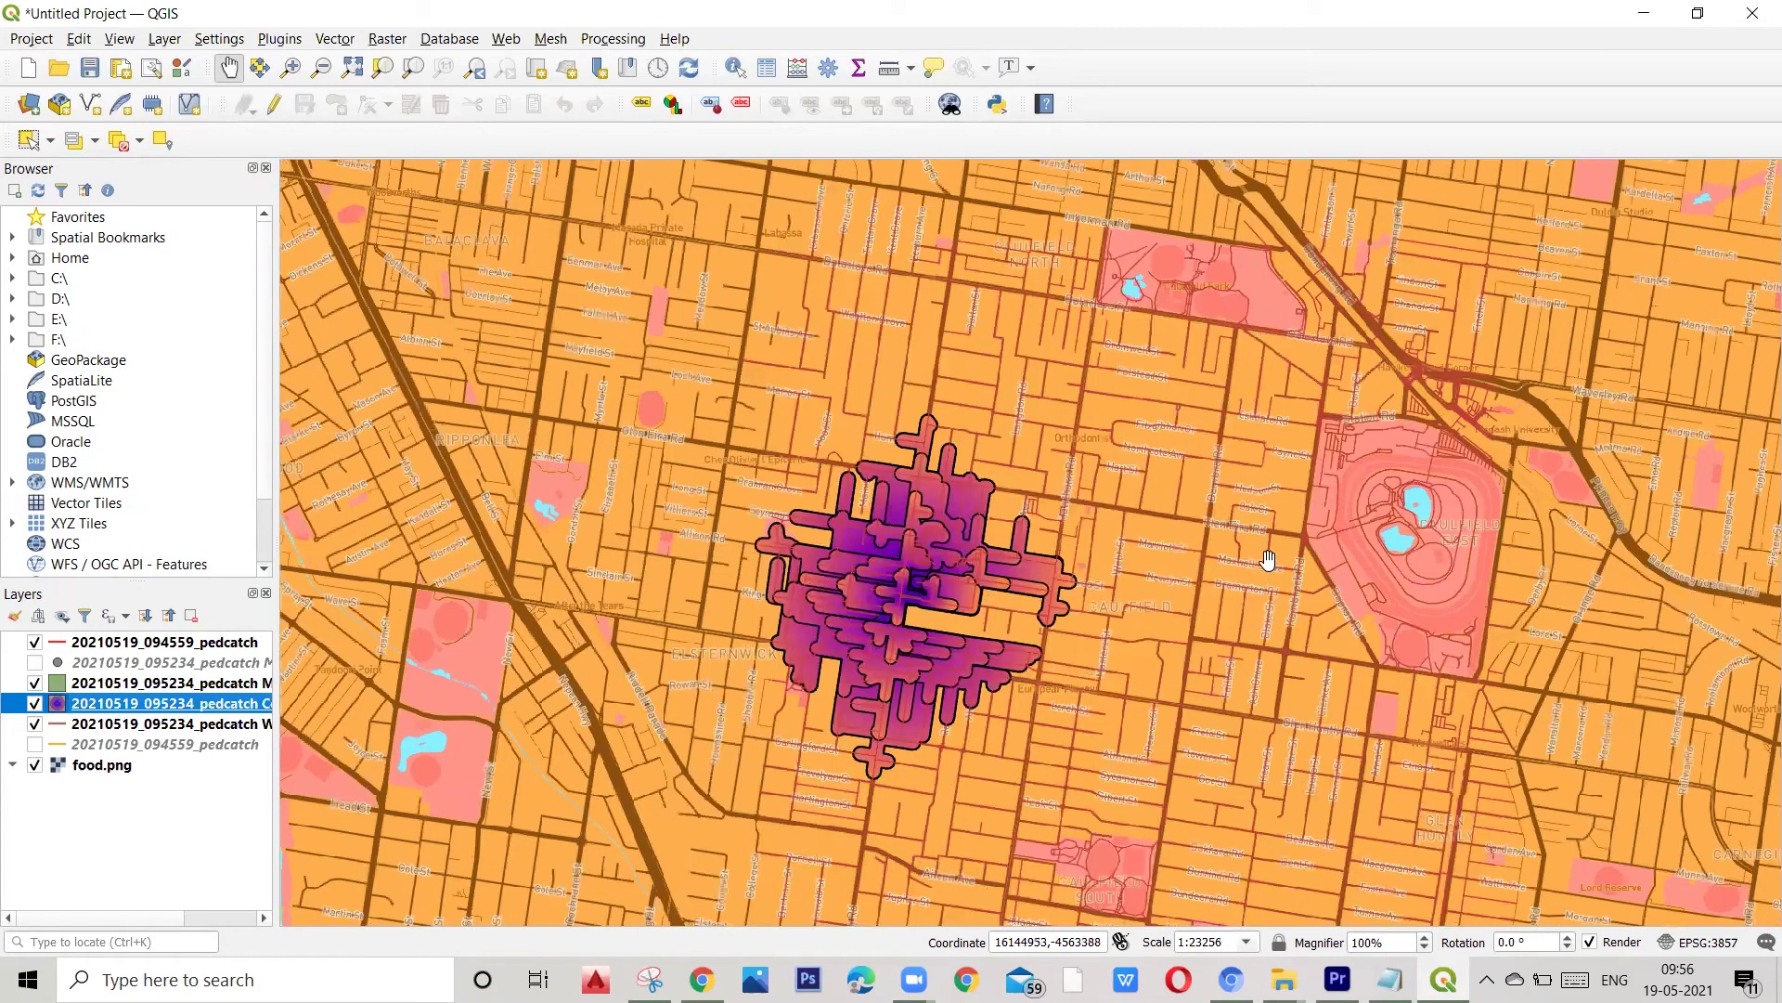
pyautogui.scroll(-1, 1272, 543)
pyautogui.scroll(1, 1339, 620)
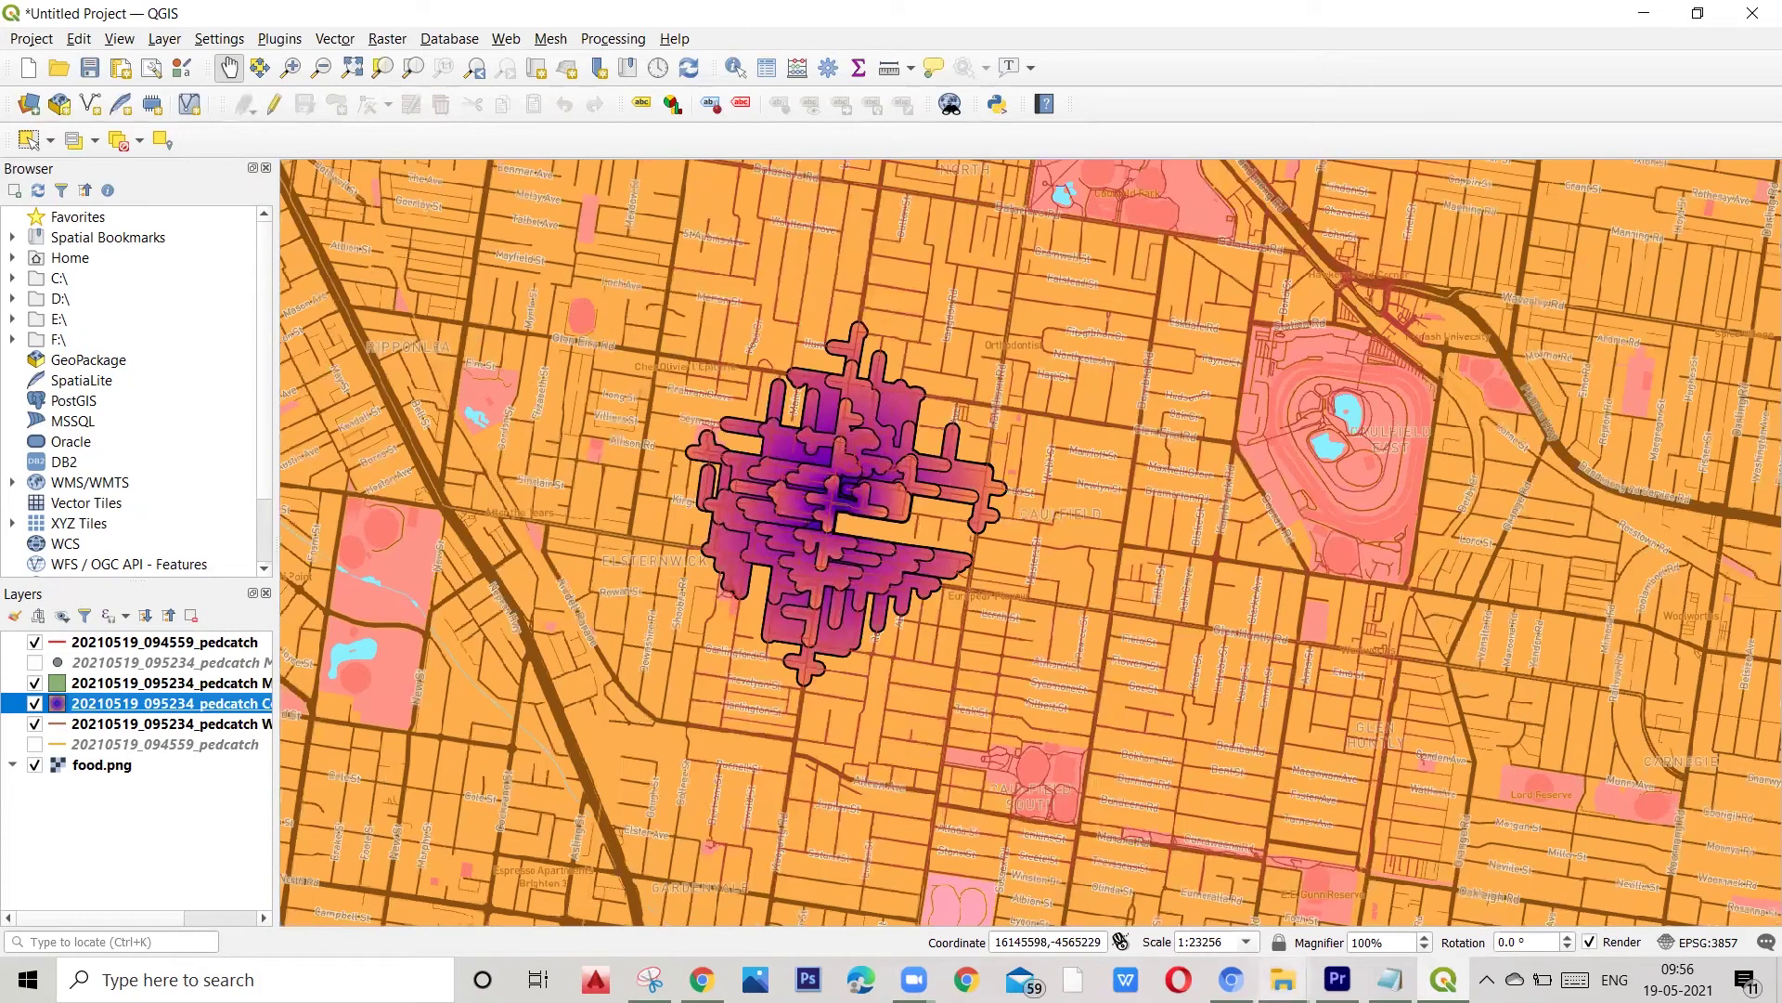
# Step: Start adding a new vector layer and open the file browser for its dataset
pyautogui.click(1283, 979)
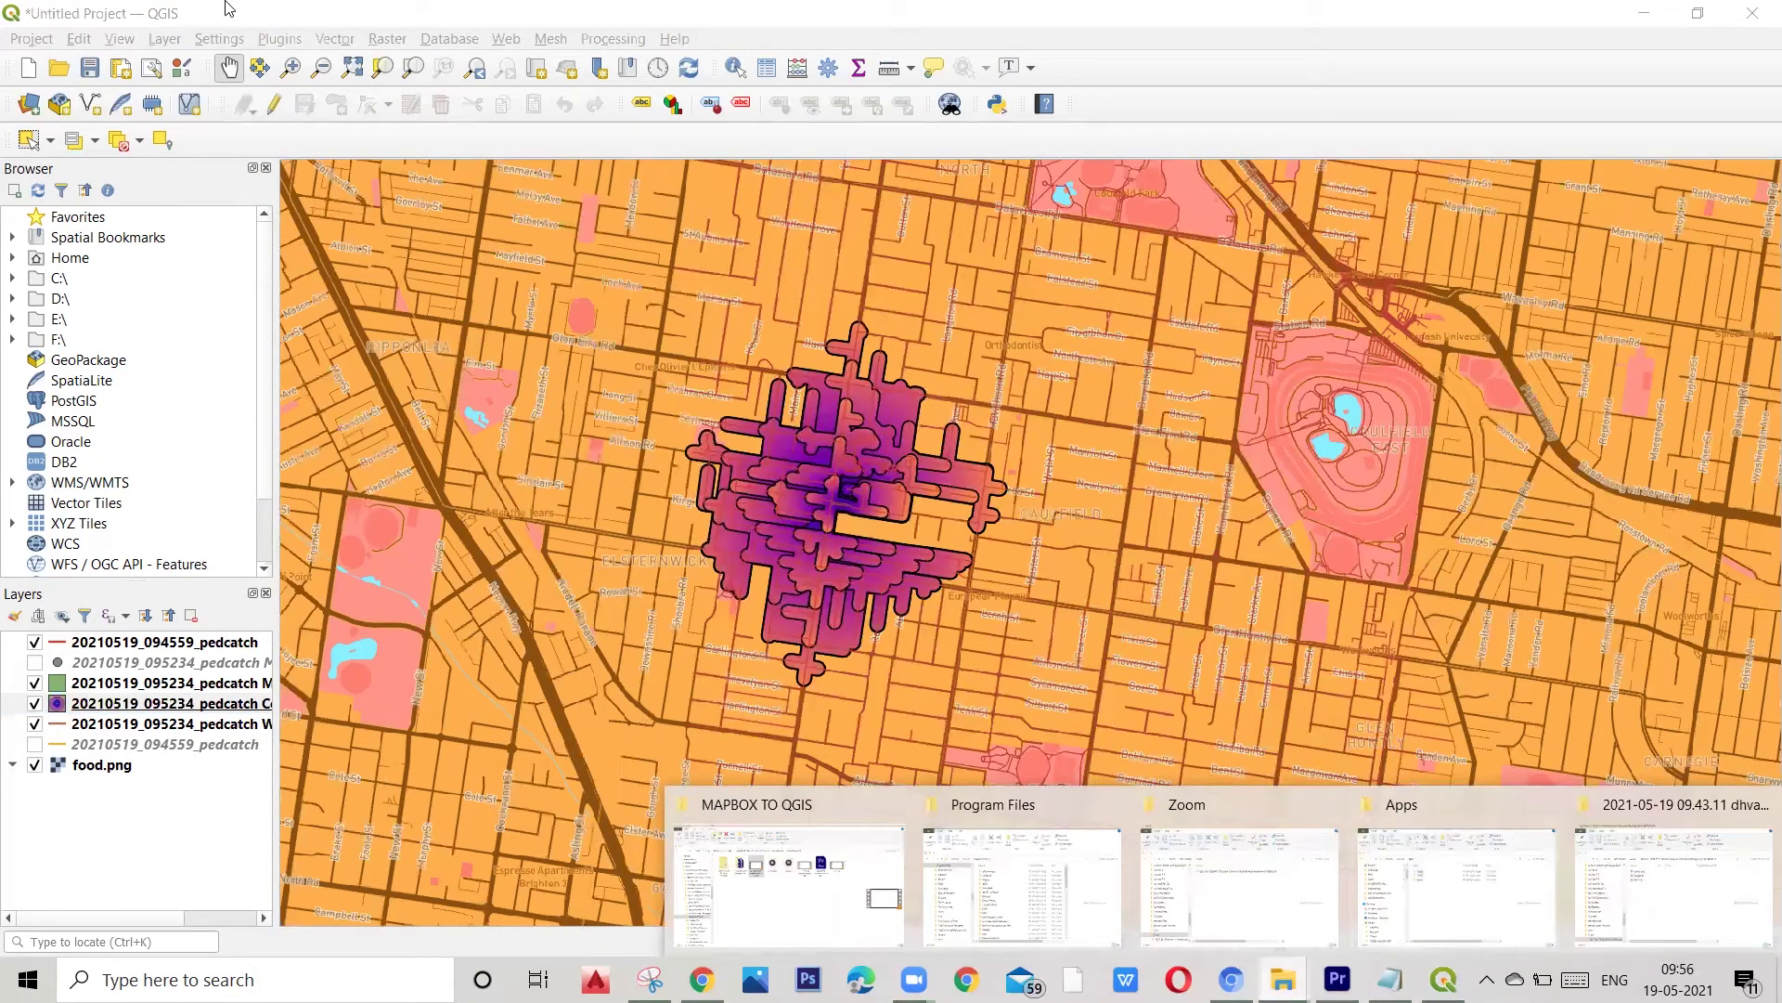
pyautogui.click(82, 39)
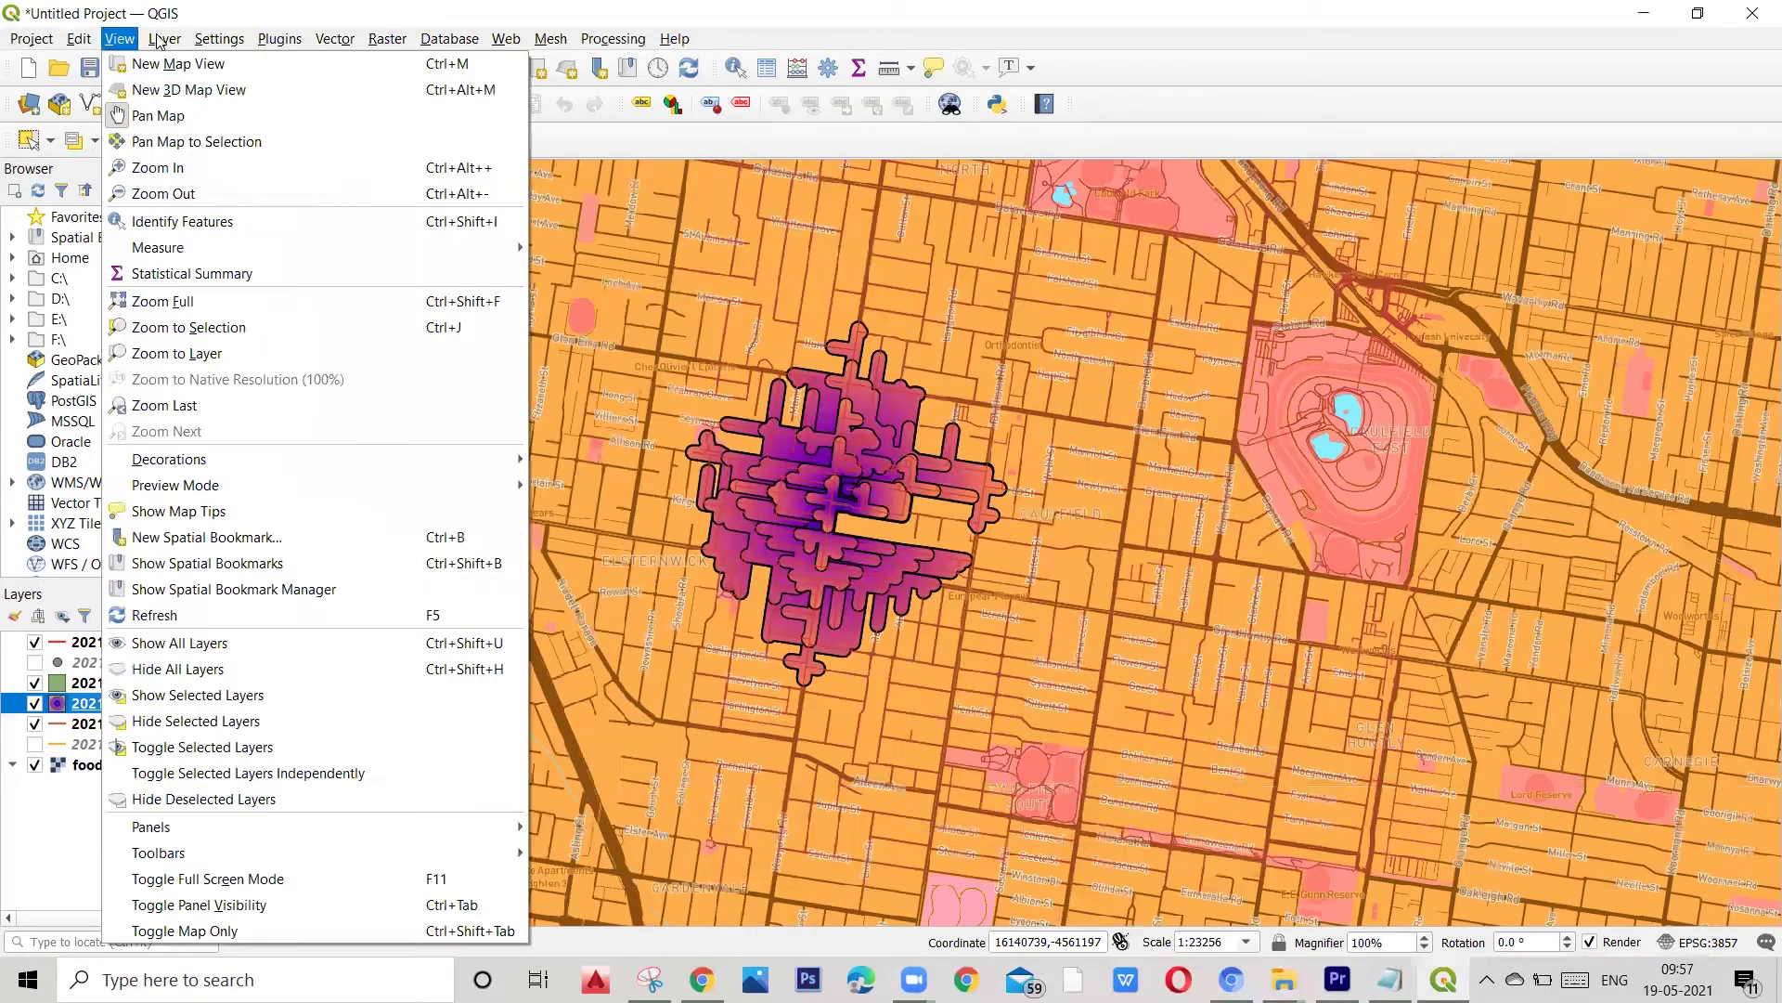
pyautogui.click(123, 39)
pyautogui.click(162, 39)
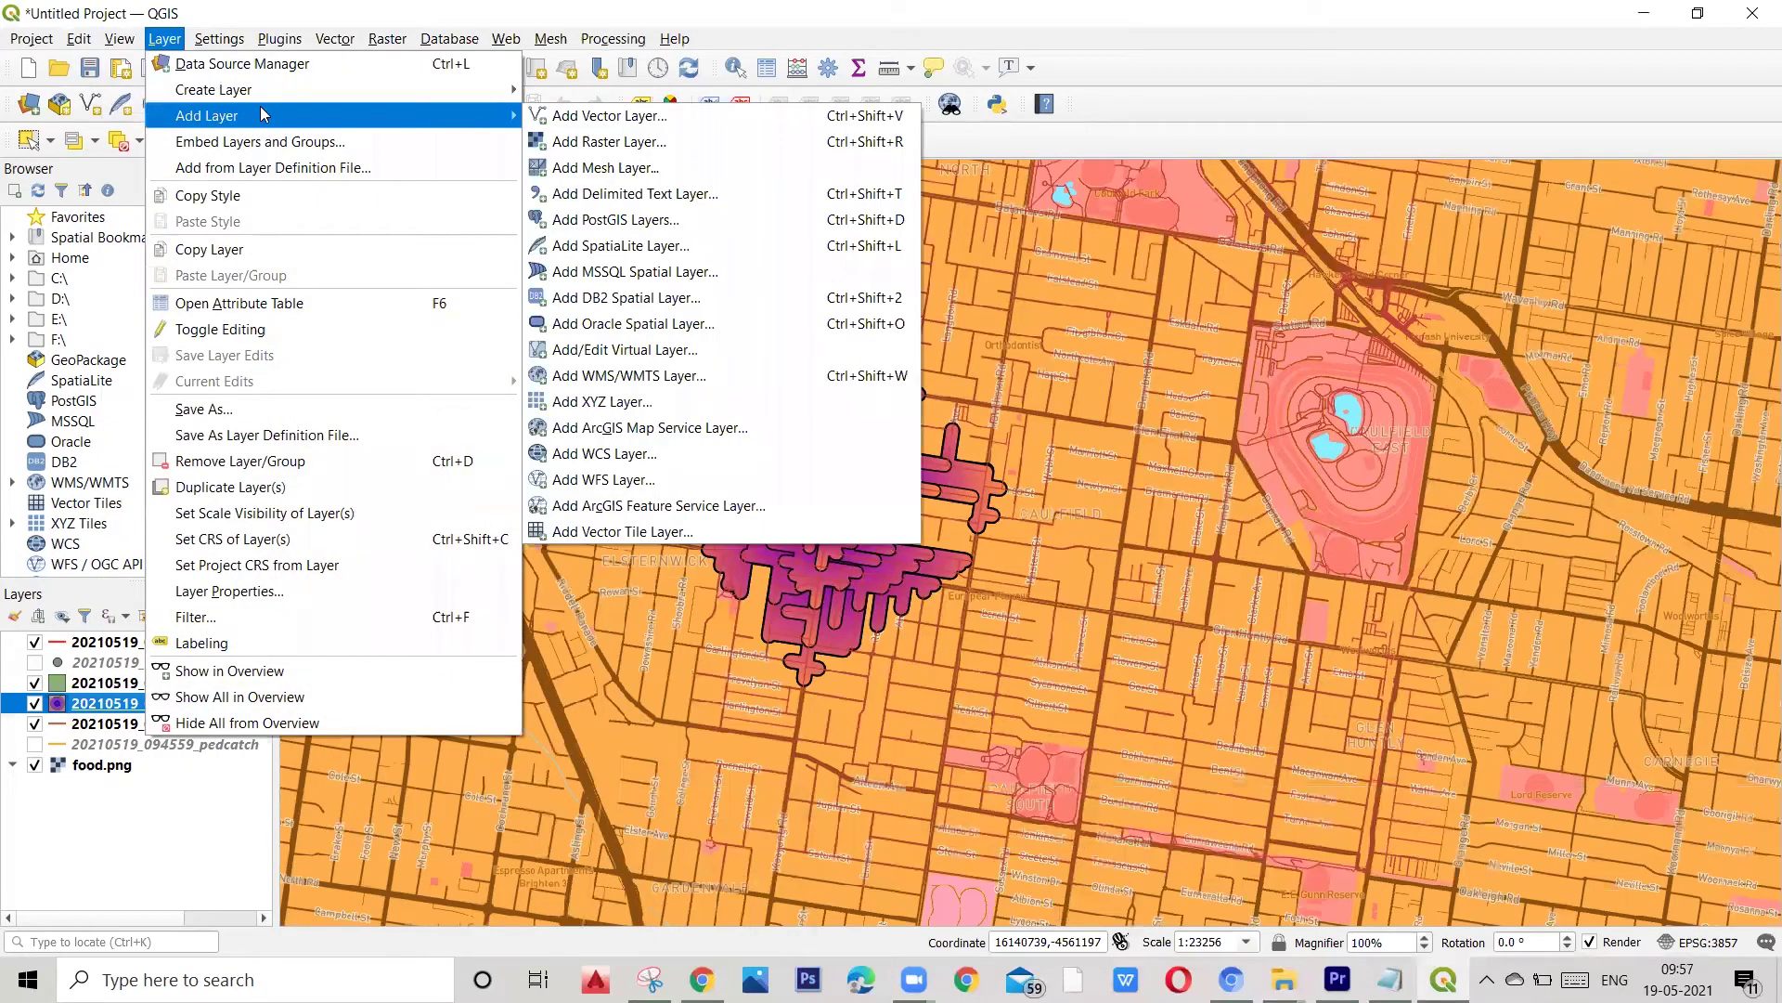
pyautogui.moveTo(455, 115)
pyautogui.click(585, 115)
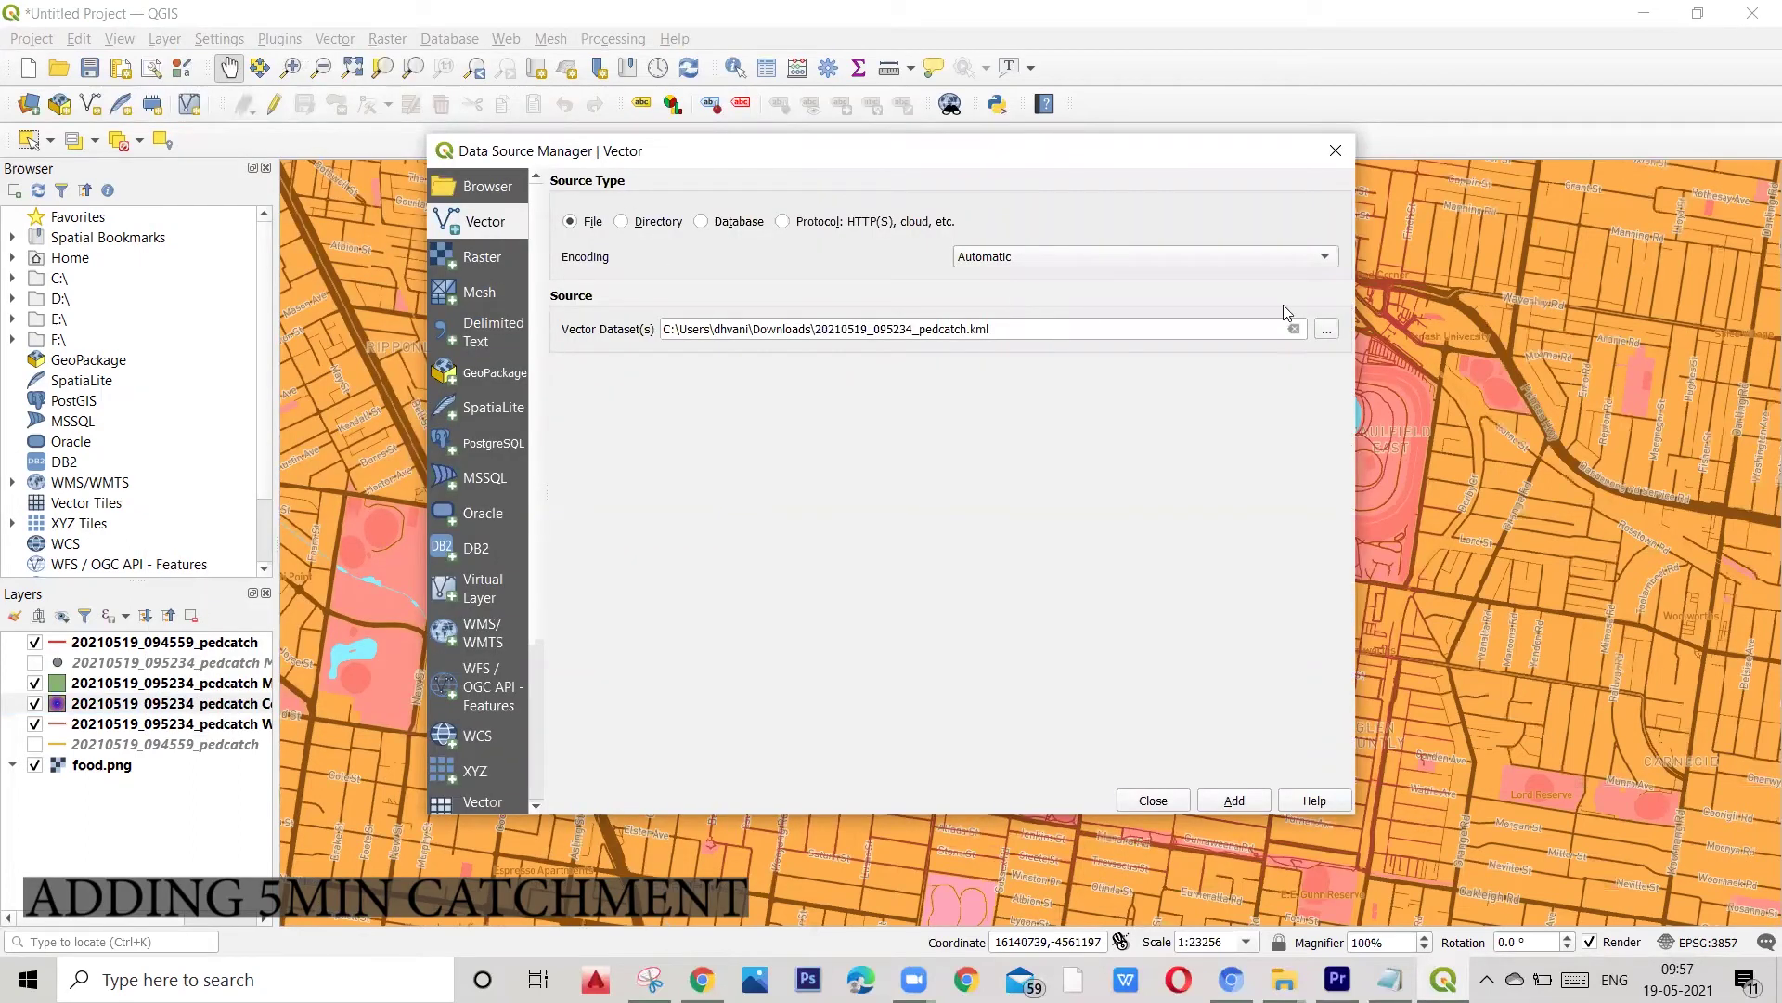
pyautogui.click(1327, 328)
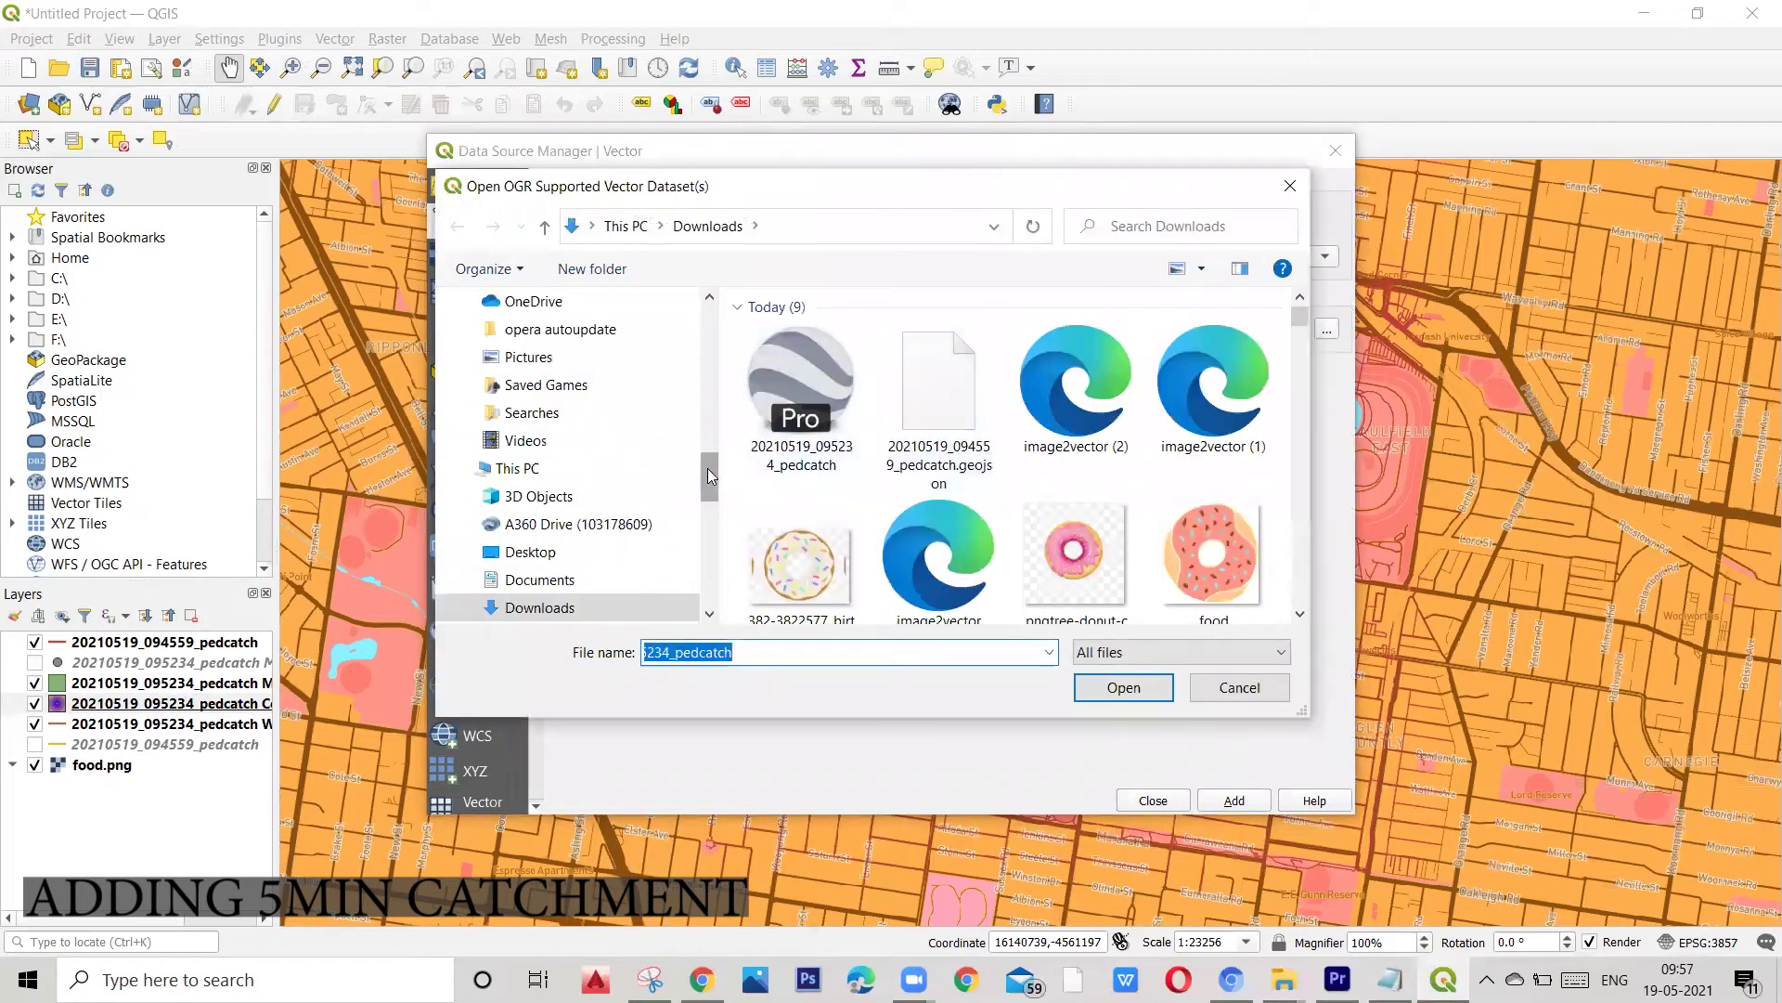
# Step: Browse to the Group health folder inside the URBAN INFORMATICS AND MODELLING course folder
pyautogui.scroll(5, 710, 476)
pyautogui.scroll(-1, 588, 505)
pyautogui.scroll(-1, 585, 568)
pyautogui.click(569, 581)
pyautogui.click(659, 227)
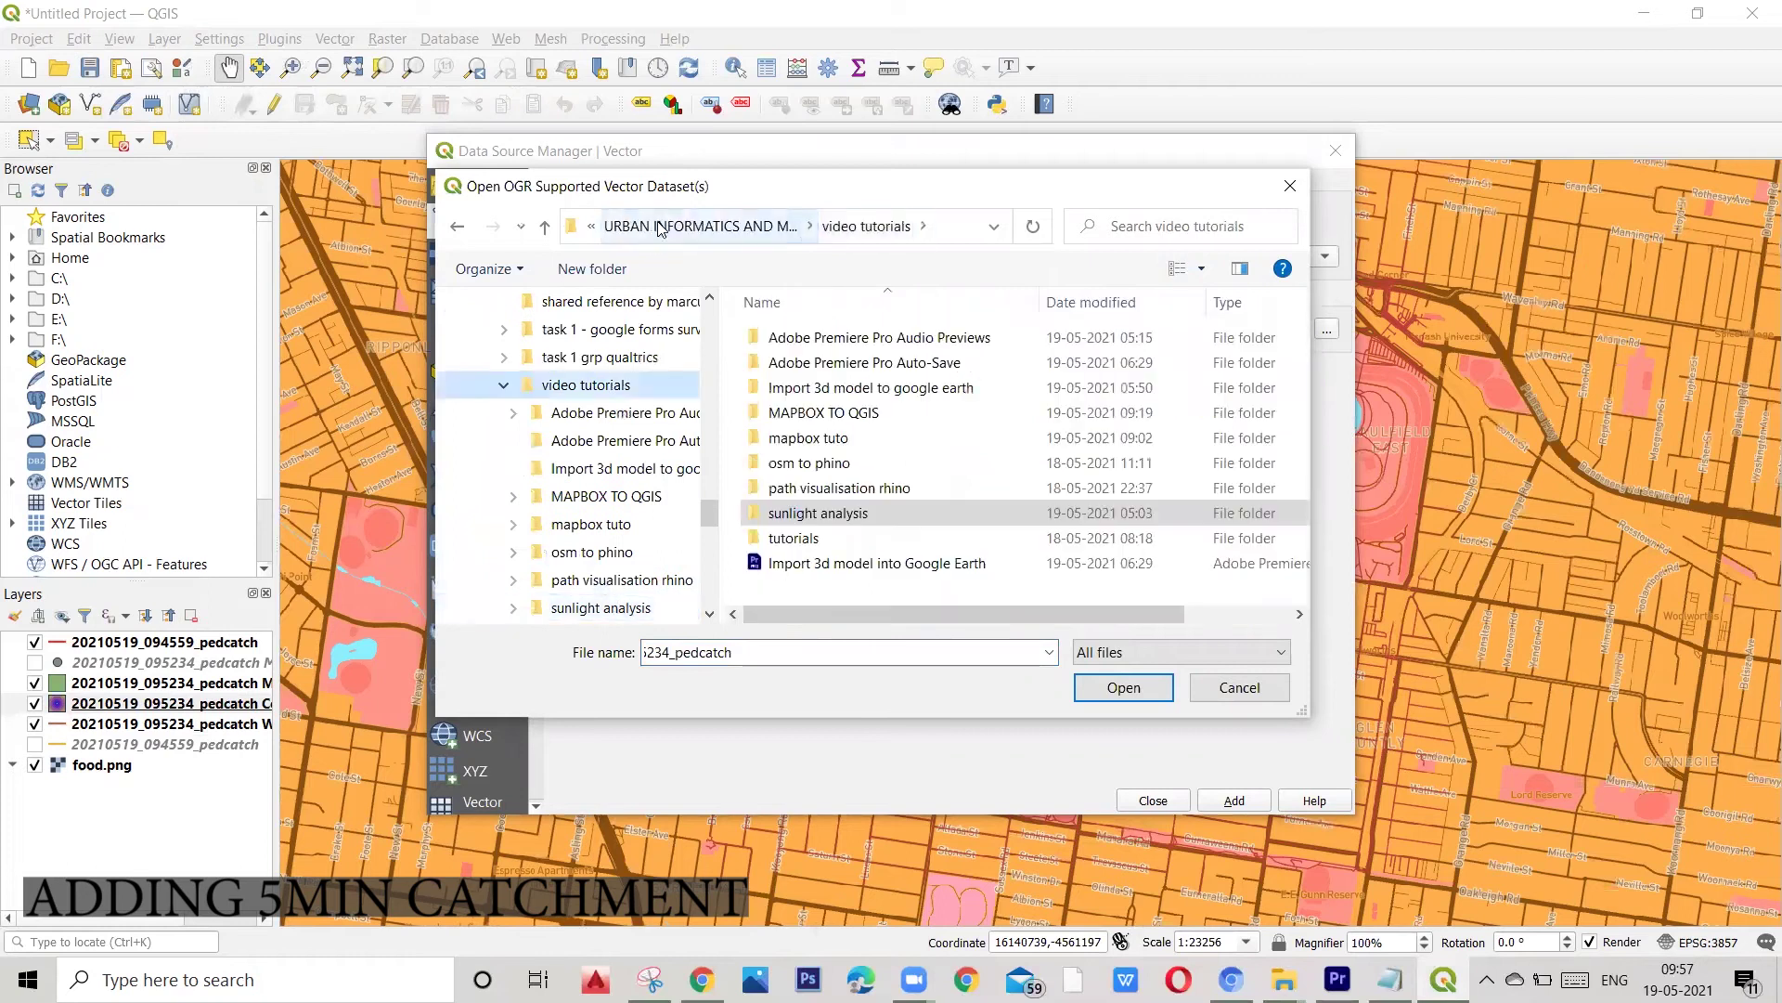
pyautogui.click(659, 227)
pyautogui.click(836, 343)
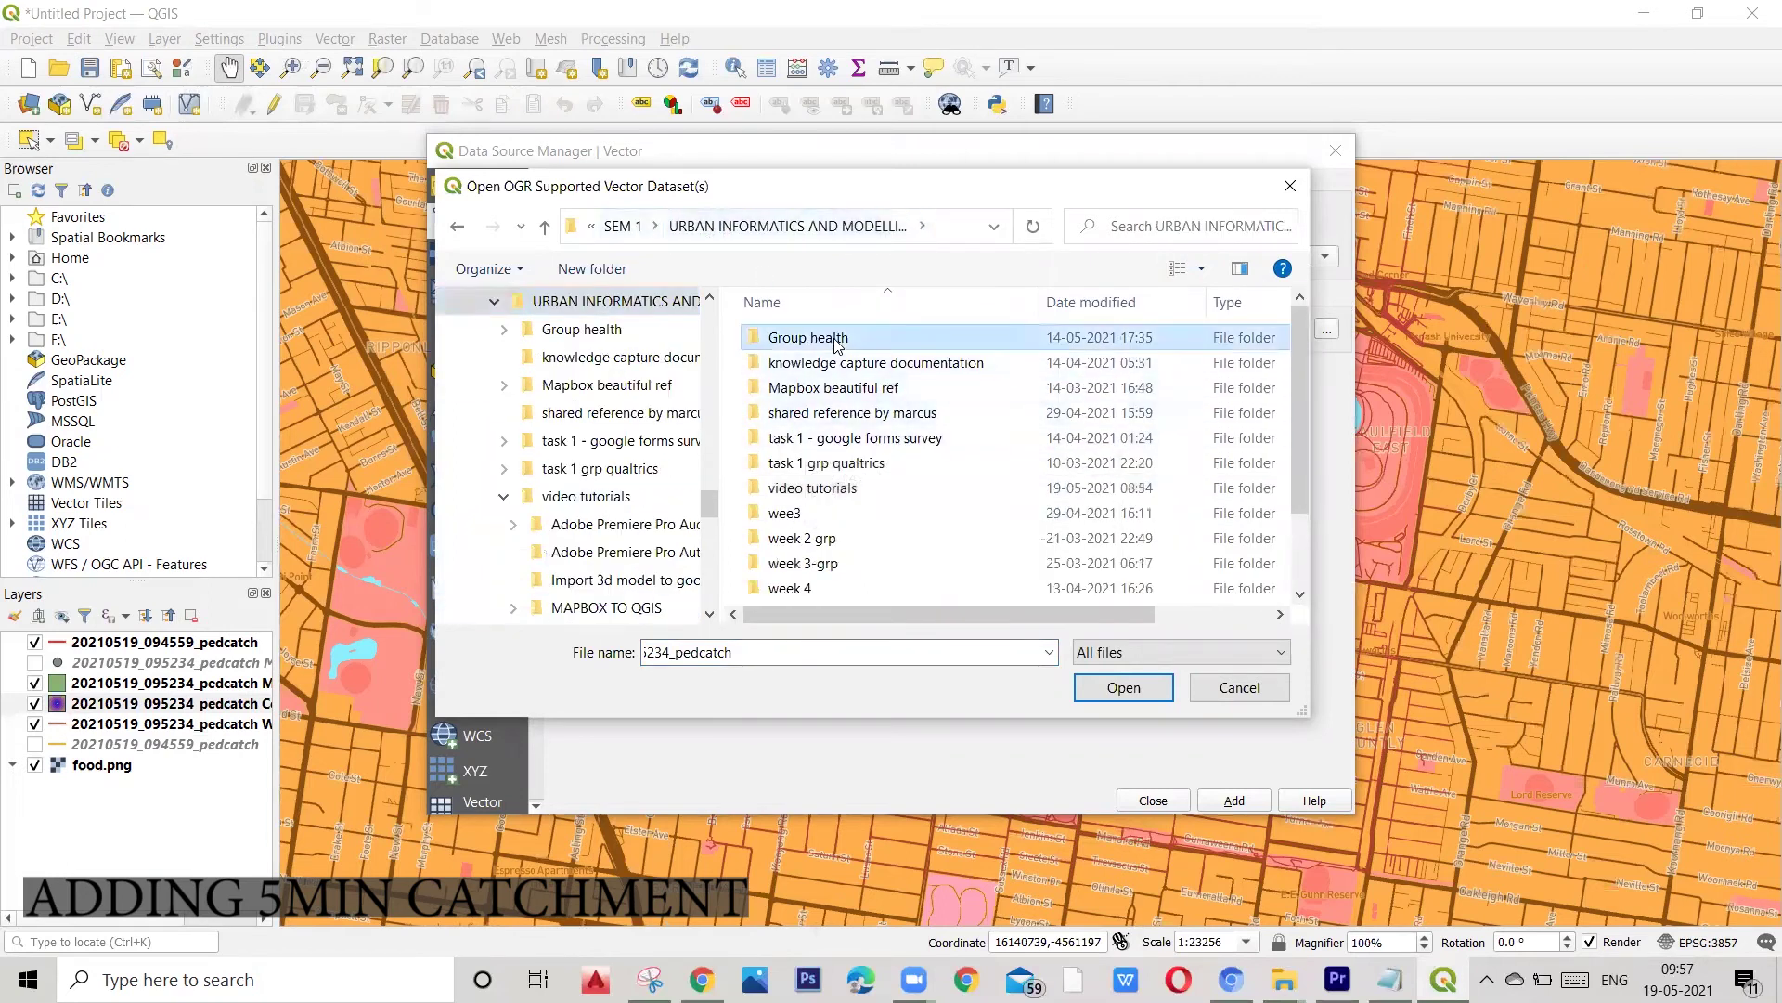
pyautogui.doubleClick(835, 344)
# Step: Choose the "pedcatch hospital 5 min" KML from the data folder and add its sublayers to the project
pyautogui.doubleClick(947, 336)
pyautogui.click(840, 387)
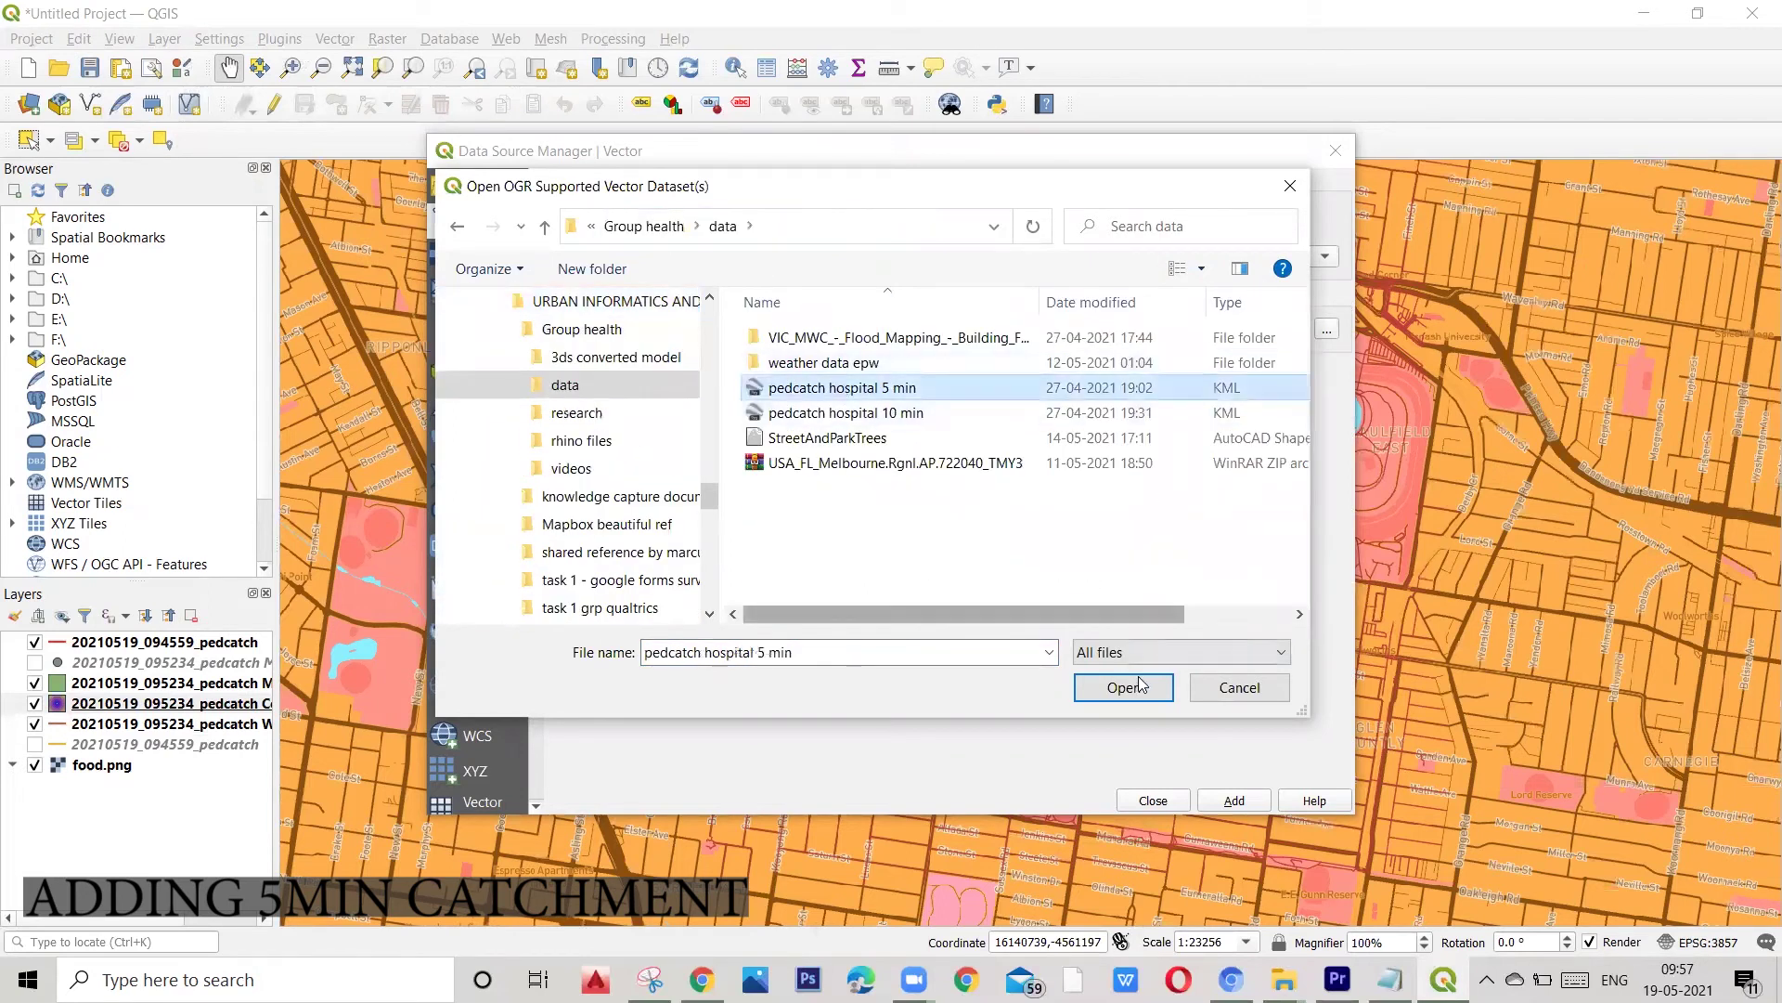
pyautogui.click(1140, 684)
pyautogui.click(1234, 800)
pyautogui.click(1028, 582)
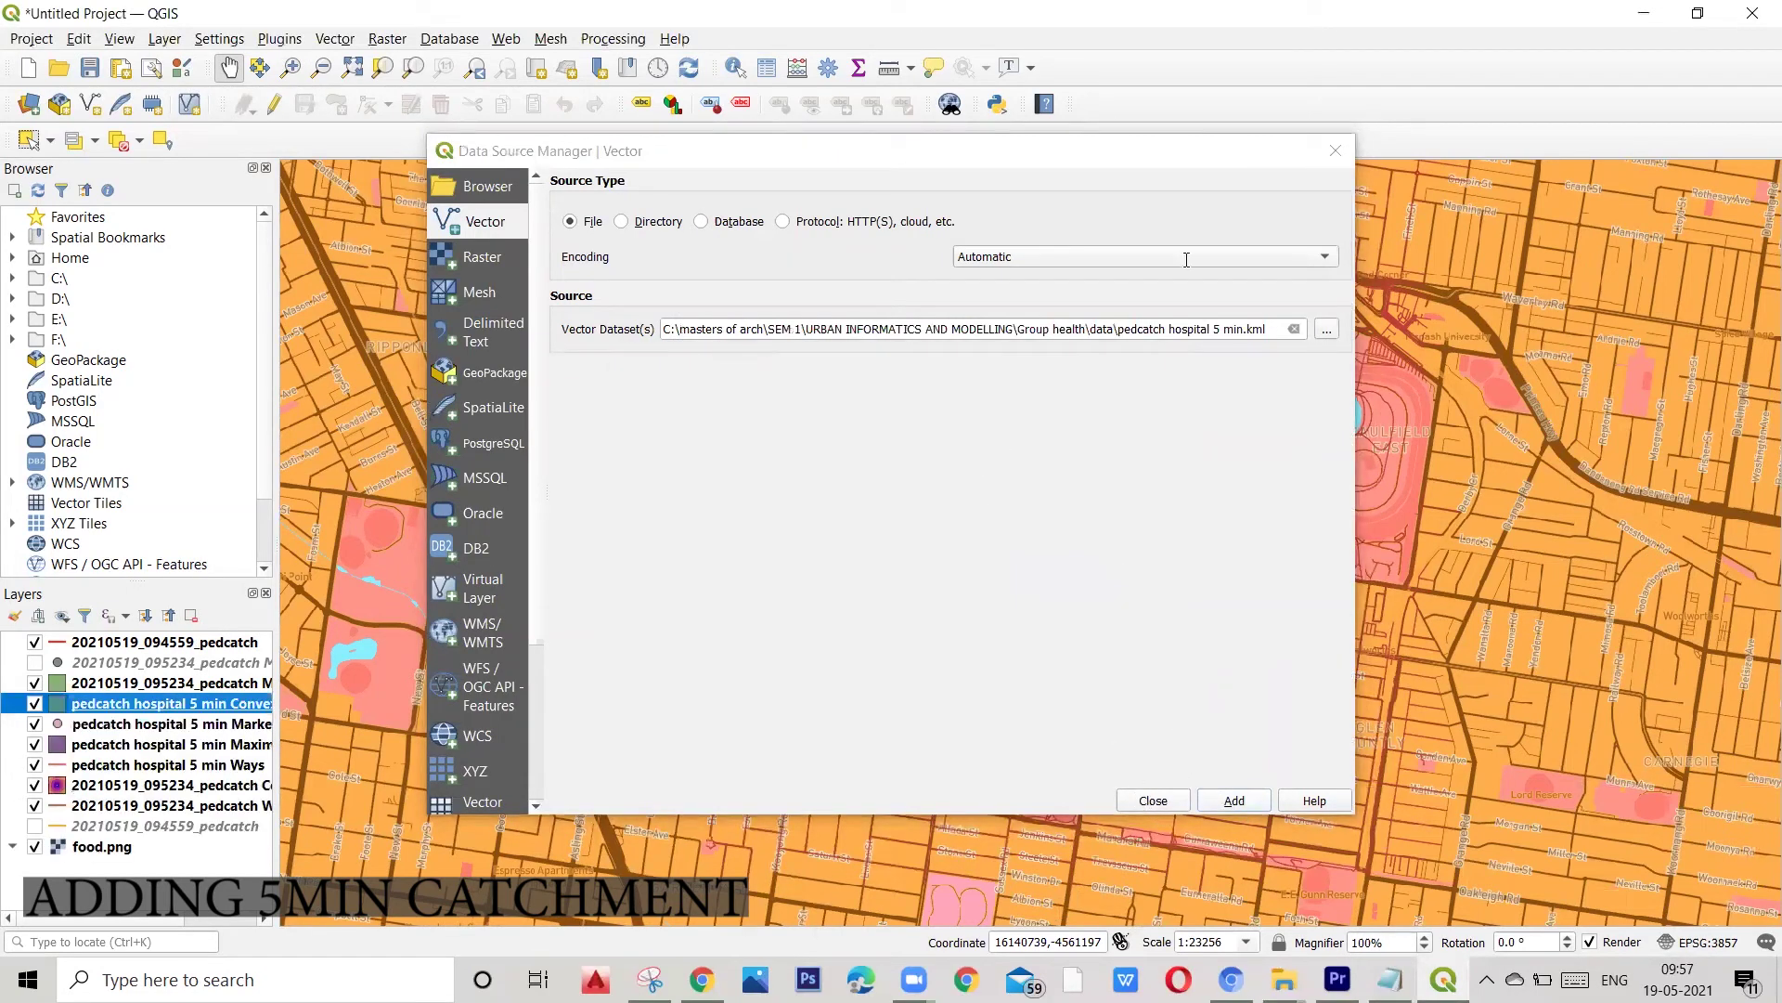
# Step: Close the data source window and move the pedcatch hospital 5 min markers layer directly below the 20210519_095234_pedcatch markers layer
pyautogui.click(1335, 151)
pyautogui.scroll(1, 778, 446)
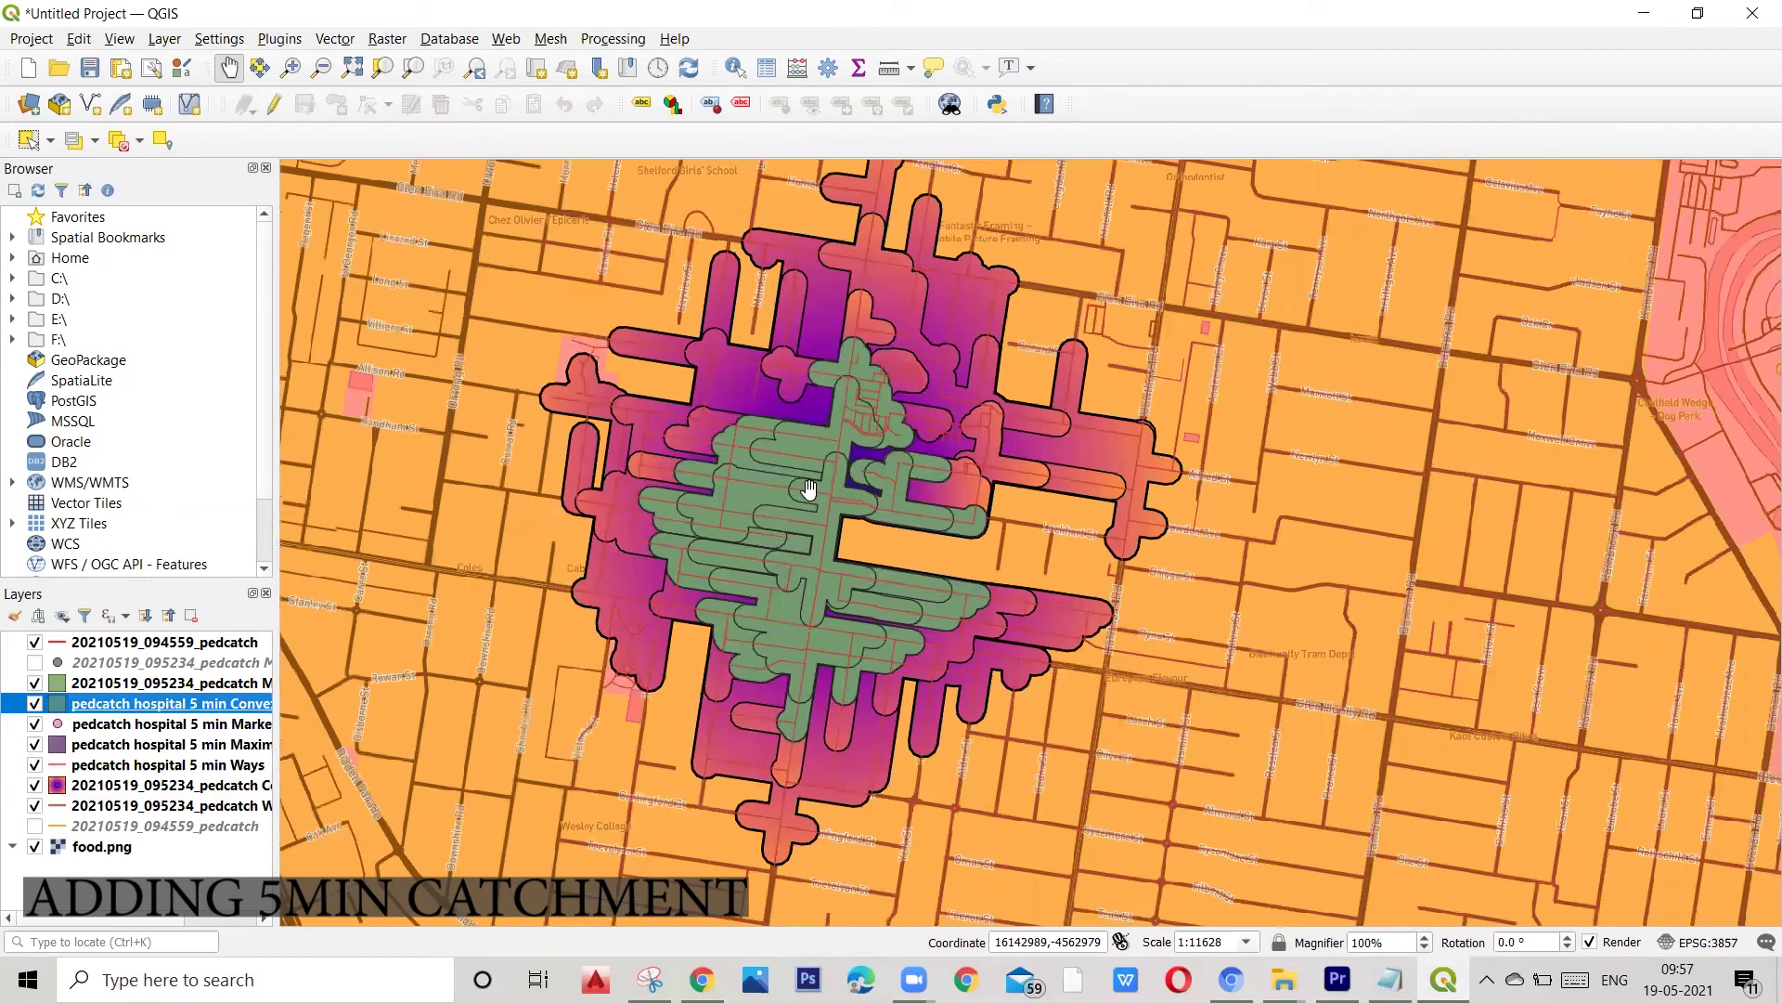
pyautogui.scroll(-1, 785, 552)
pyautogui.scroll(1, 749, 610)
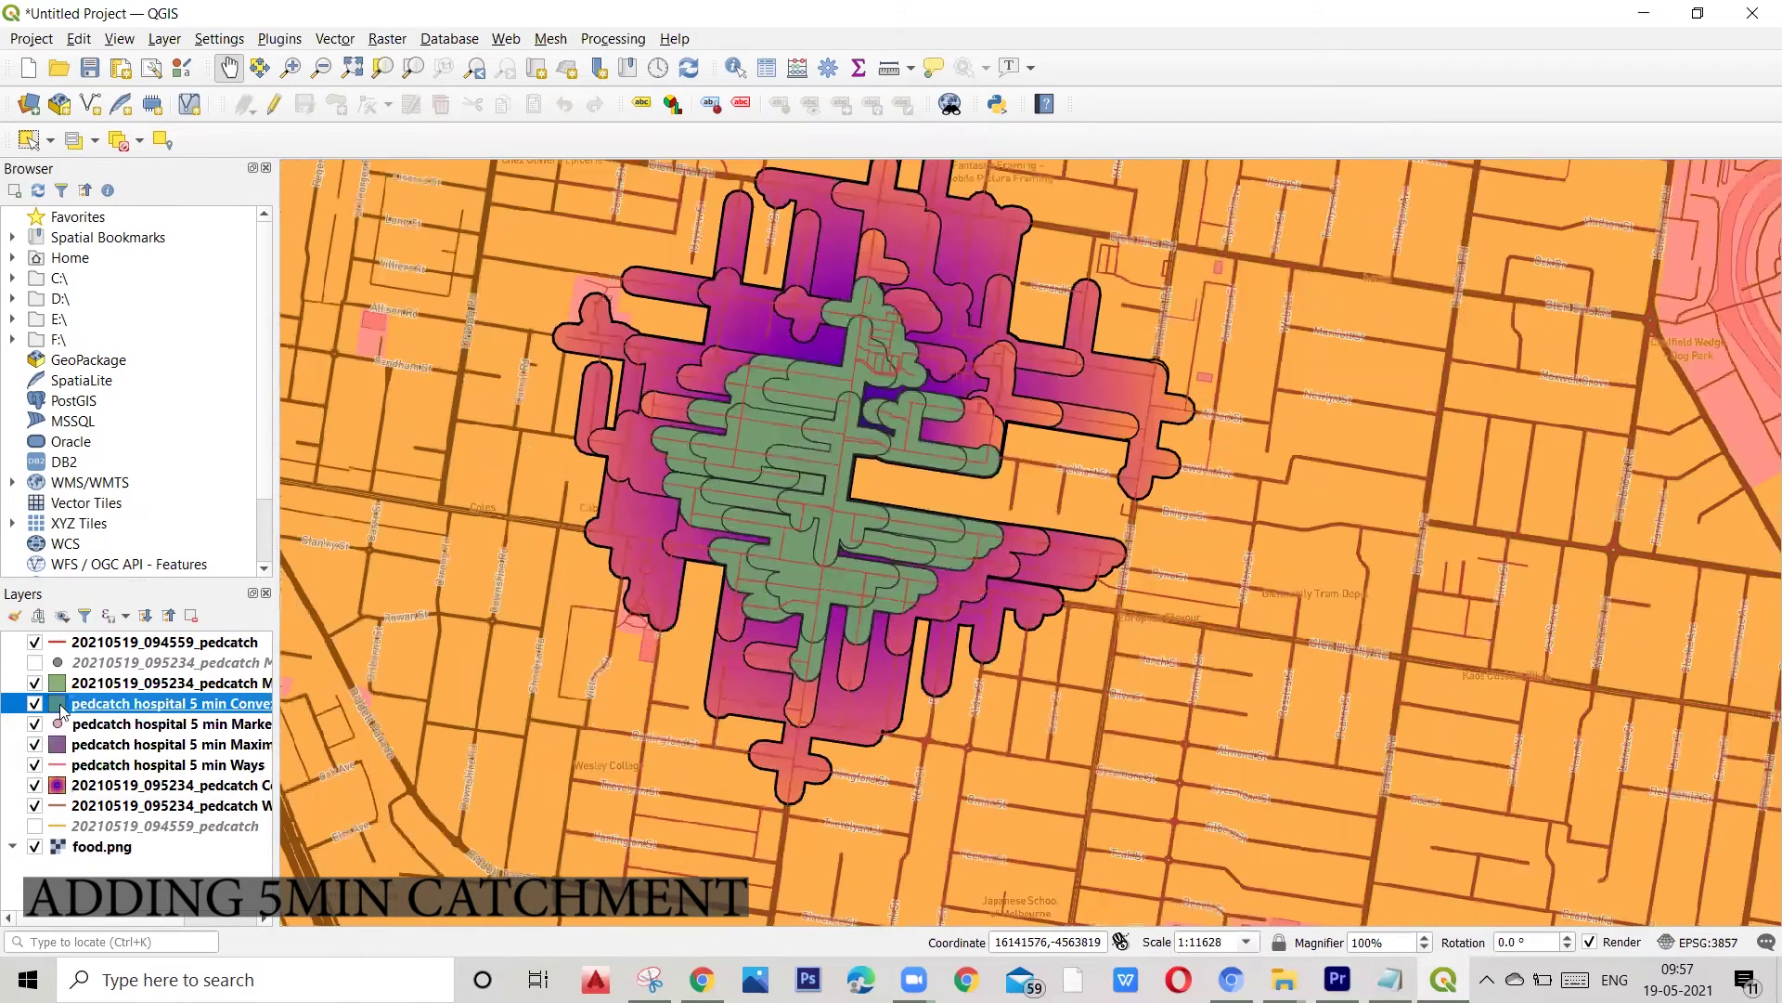
pyautogui.moveTo(102, 727); pyautogui.dragTo(98, 682)
# Step: Check both markers layers on the map and leave the hospital 5 min and 20210519_095234_pedcatch markers hidden
pyautogui.click(35, 663)
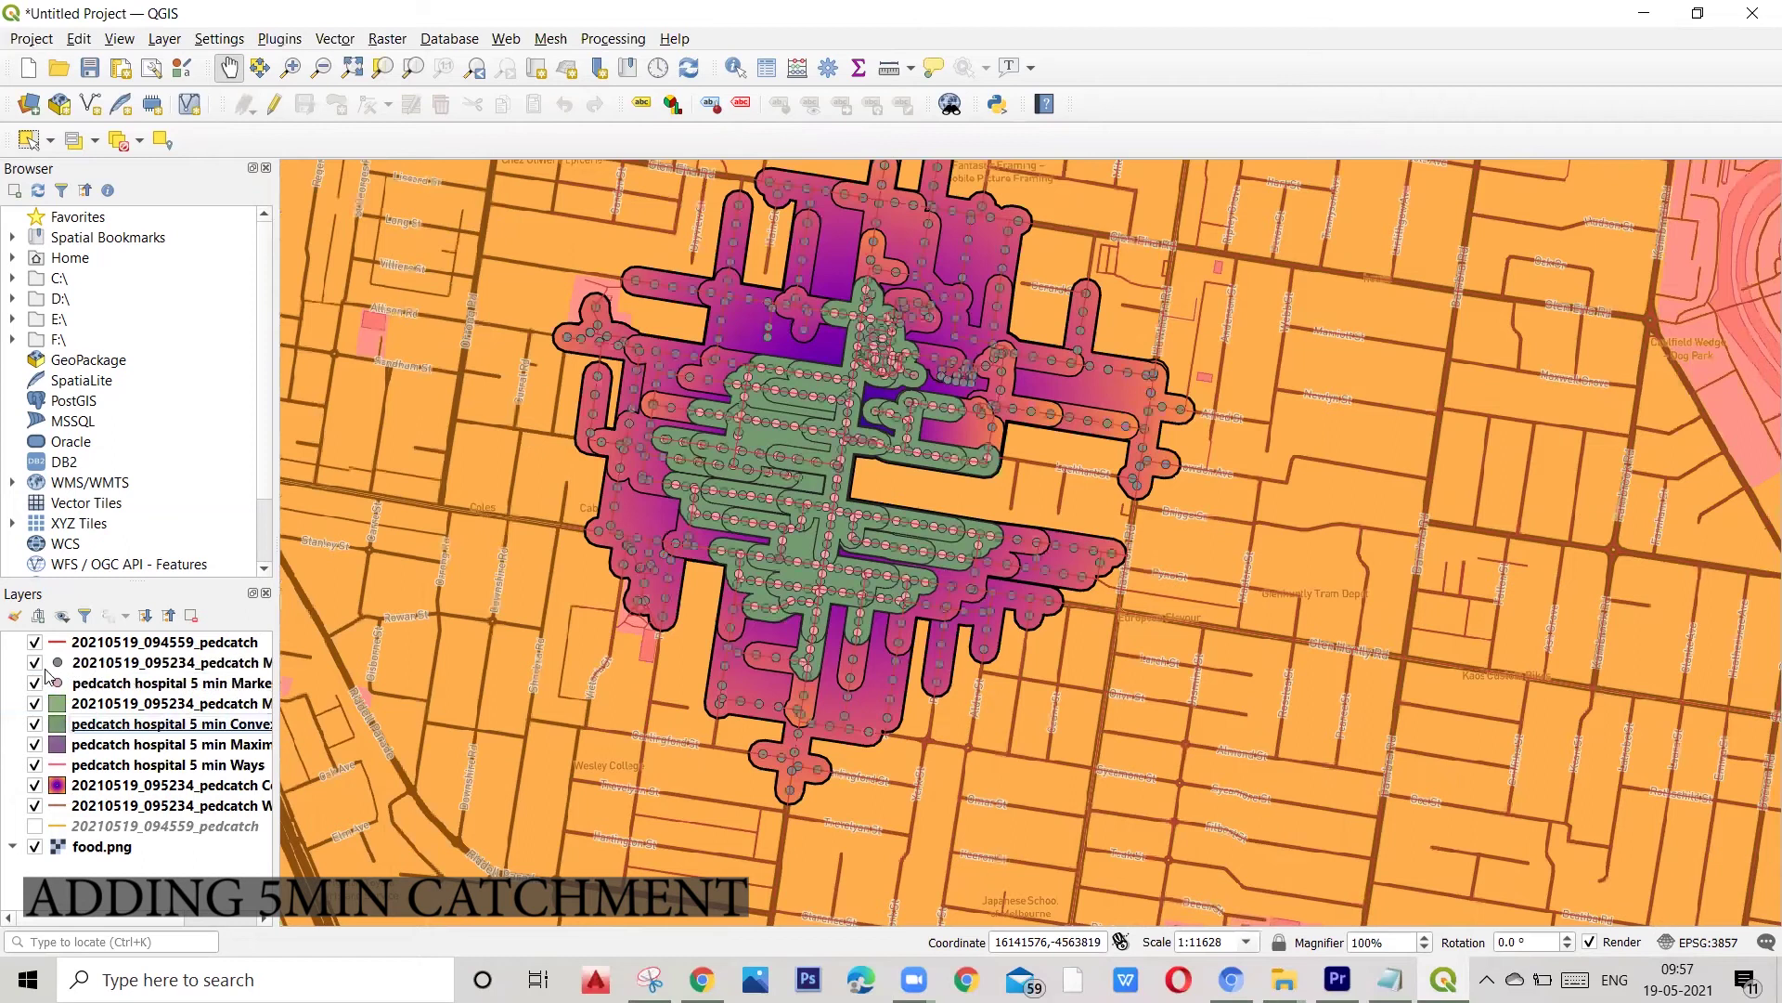
pyautogui.click(34, 683)
pyautogui.click(34, 683)
pyautogui.click(35, 683)
pyautogui.scroll(-1, 889, 694)
pyautogui.scroll(1, 889, 695)
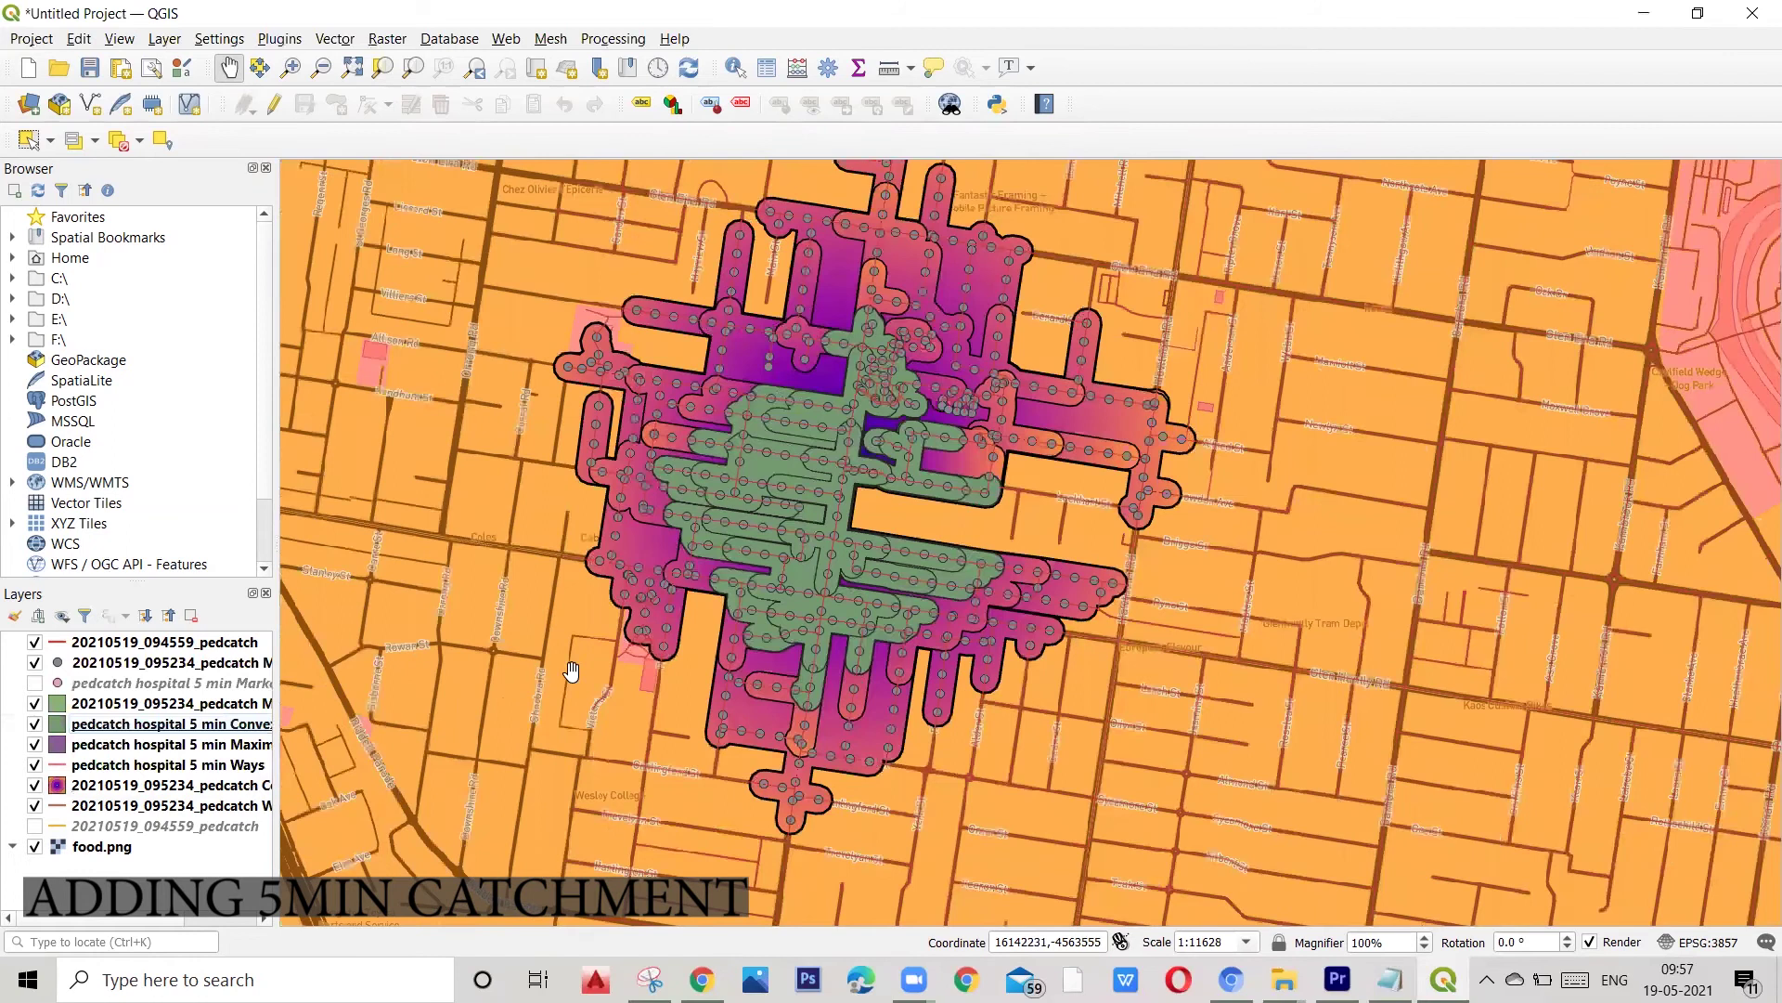
pyautogui.click(34, 663)
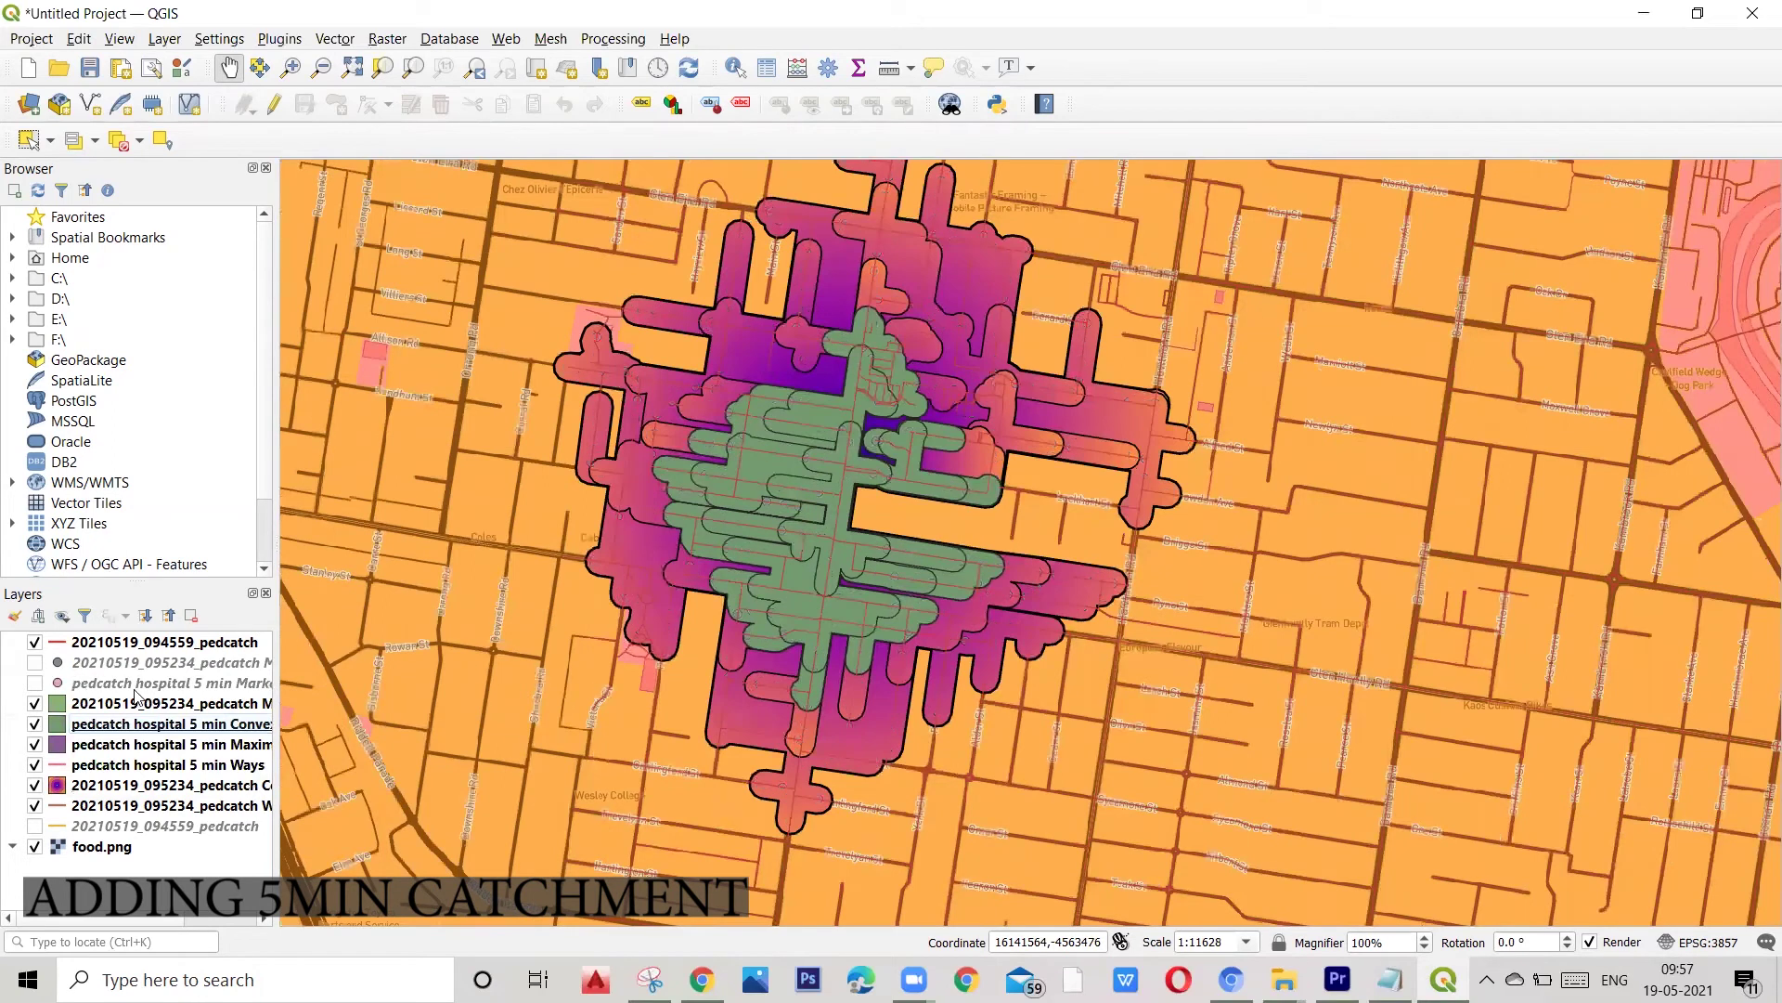
# Step: Change the fill color of the 20210519_095234_pedcatch Maximum distance layer to a golden ochre and apply it
pyautogui.click(81, 705)
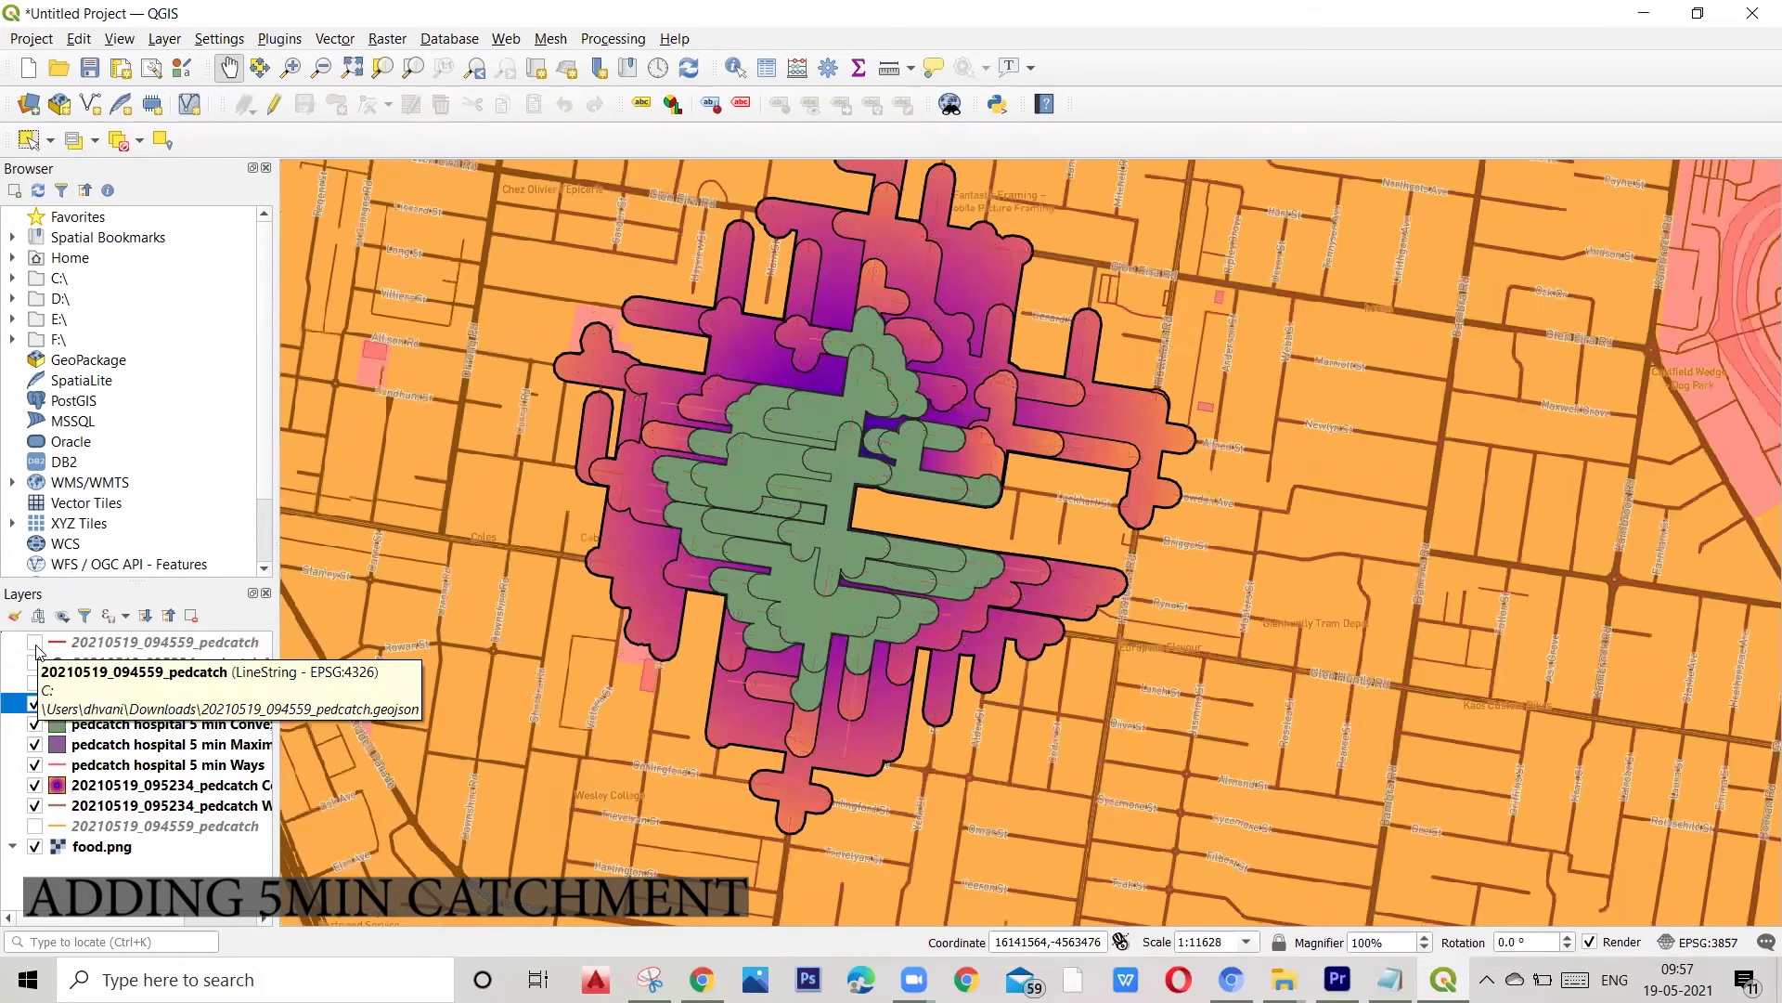
pyautogui.rightClick(96, 708)
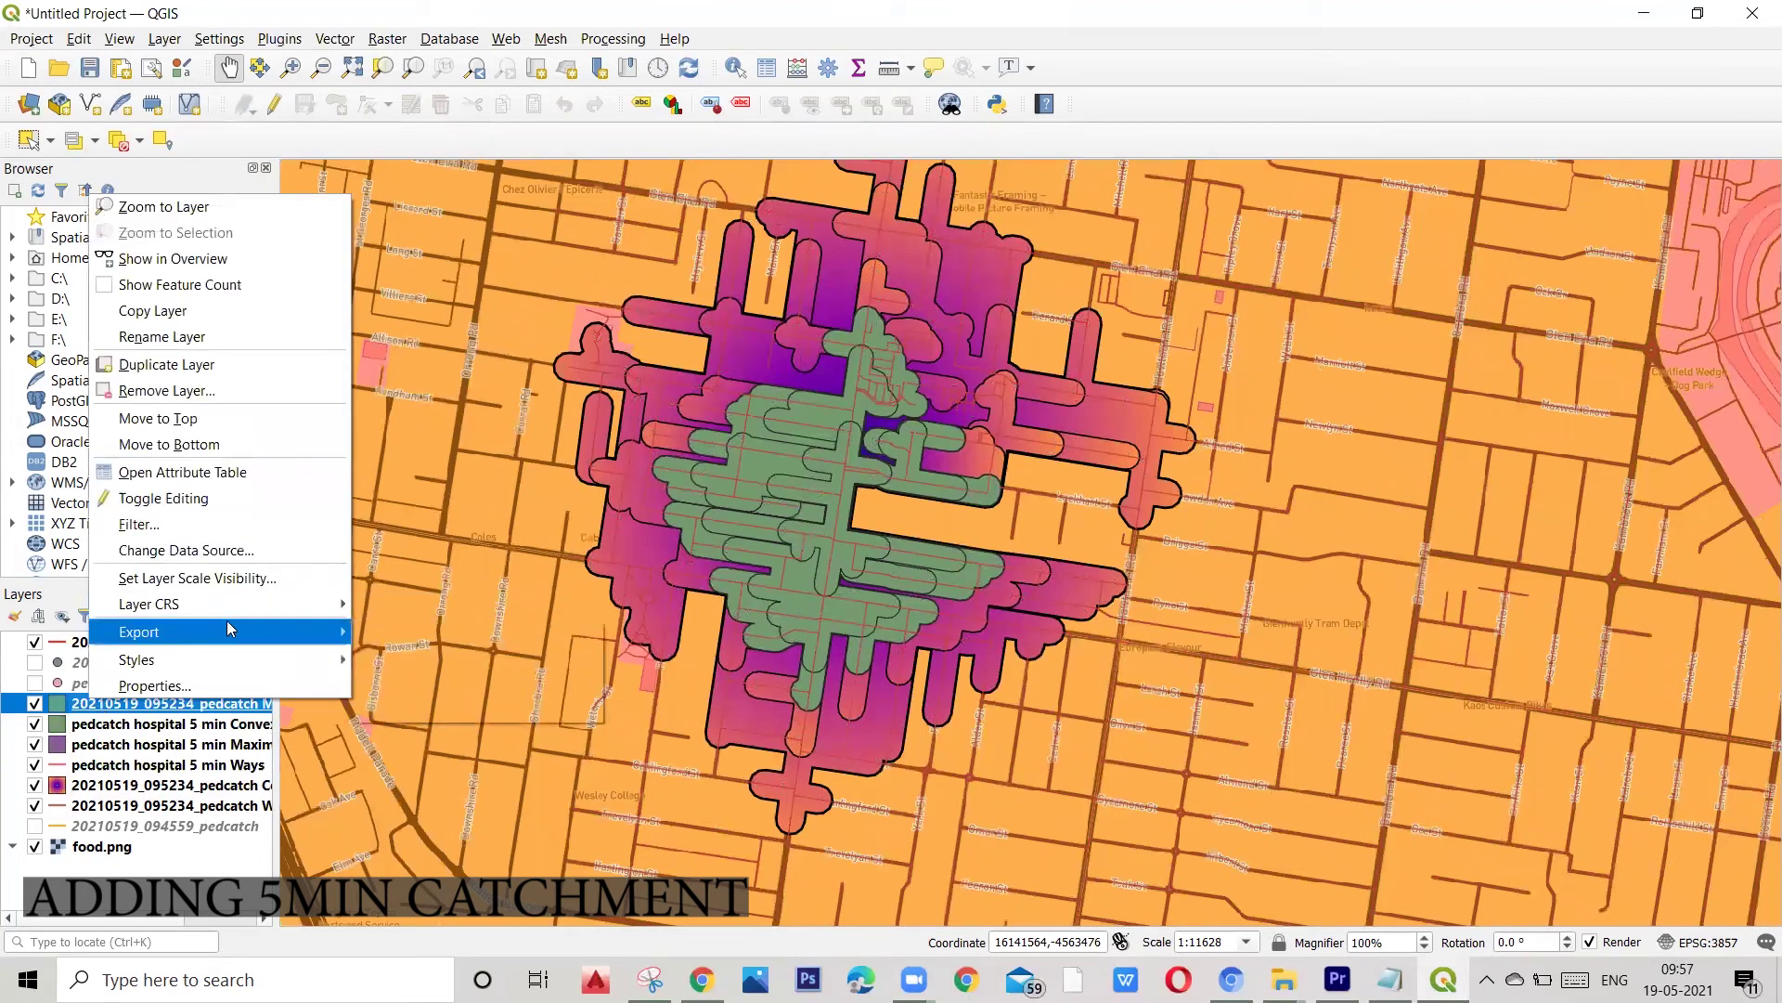
pyautogui.moveTo(195, 629)
pyautogui.click(197, 683)
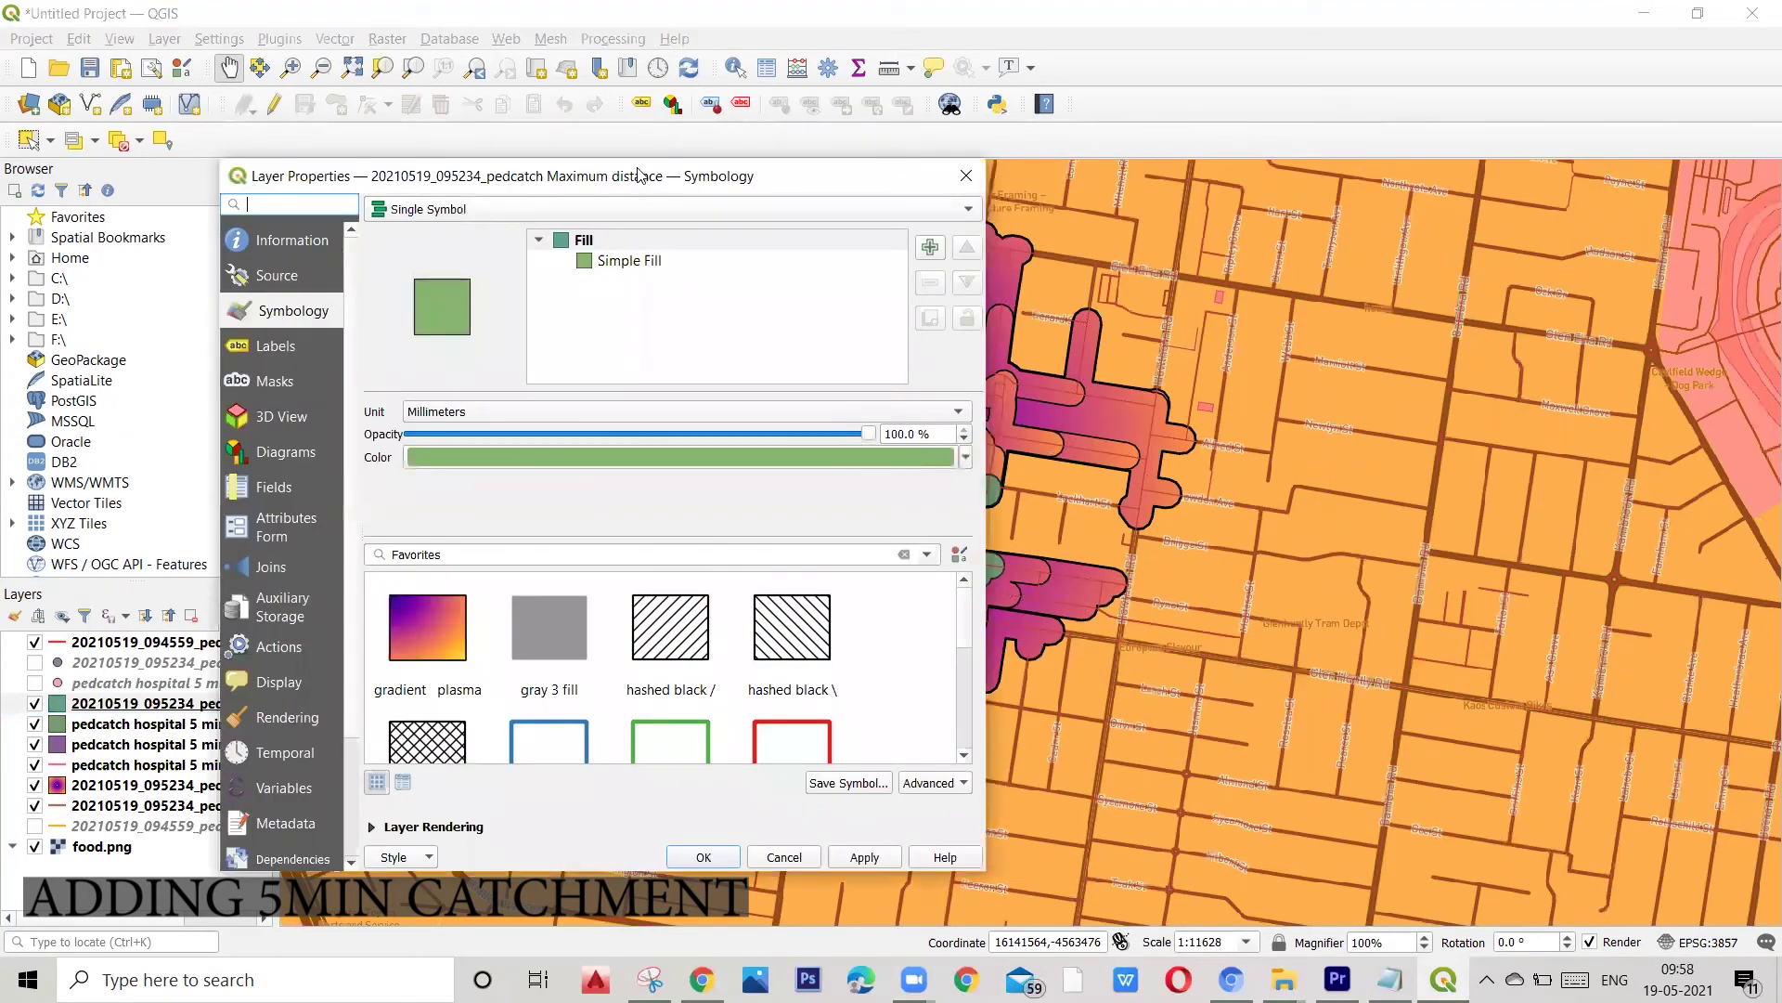
pyautogui.moveTo(639, 175); pyautogui.dragTo(340, 145)
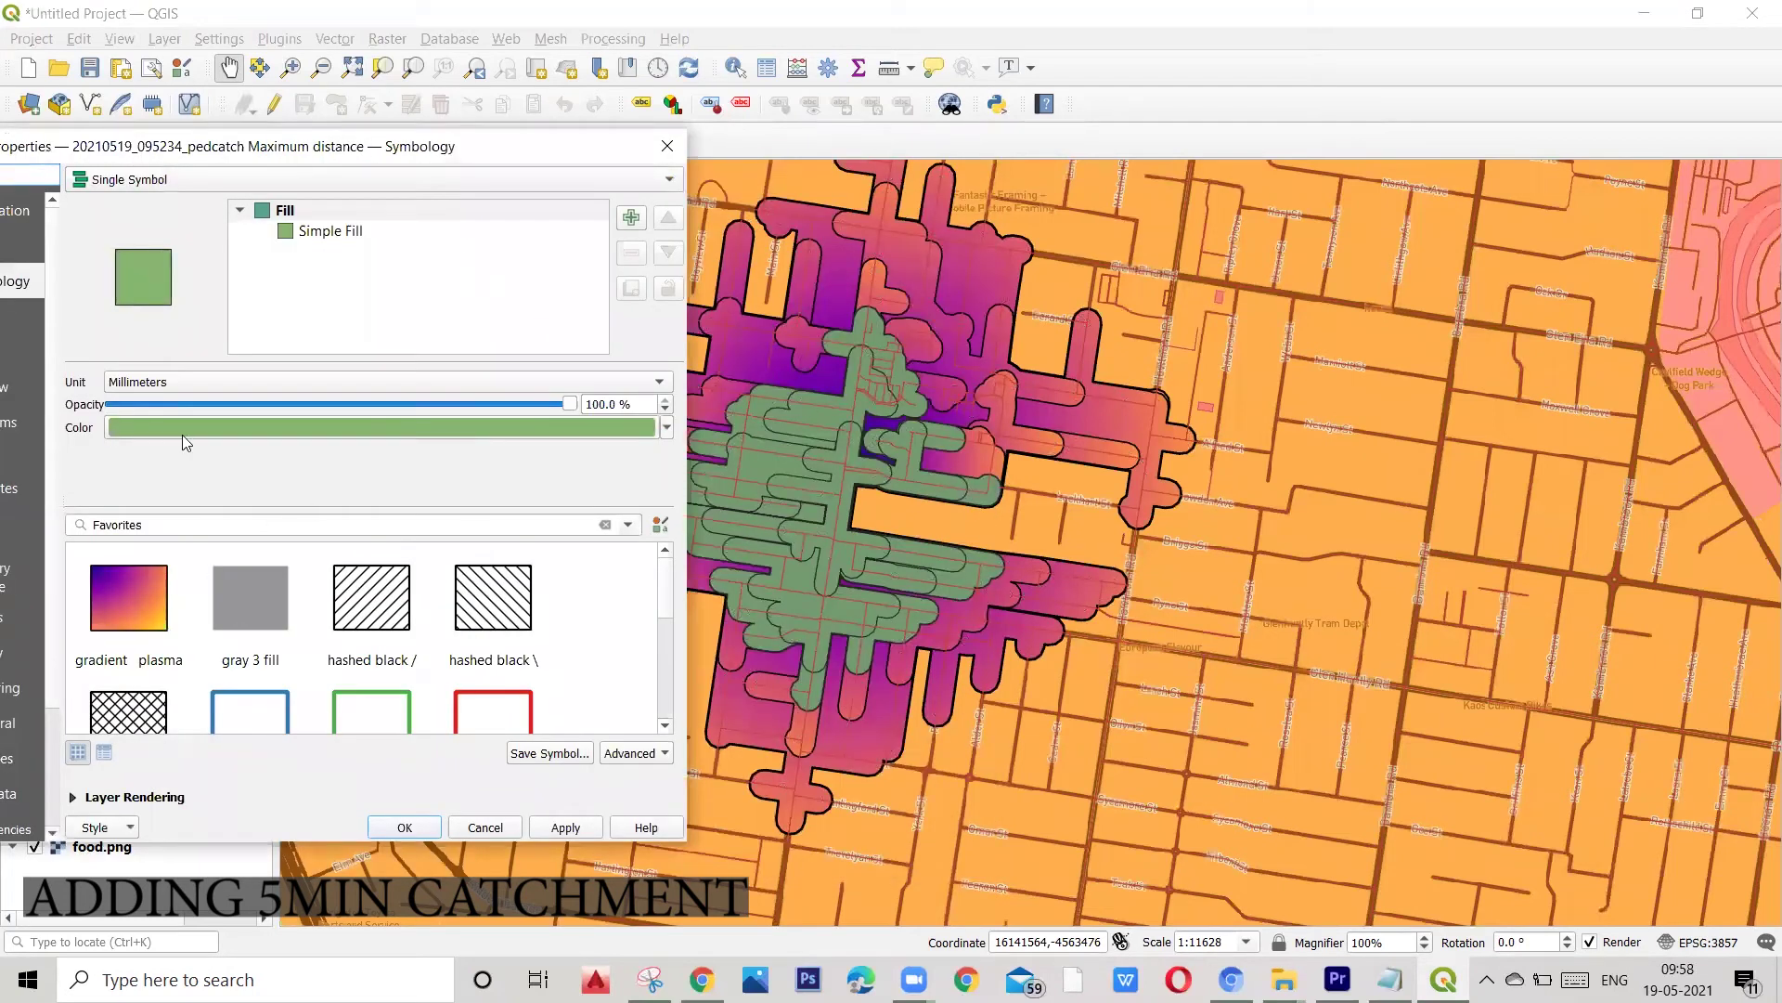
pyautogui.click(207, 425)
pyautogui.moveTo(484, 505); pyautogui.dragTo(479, 570)
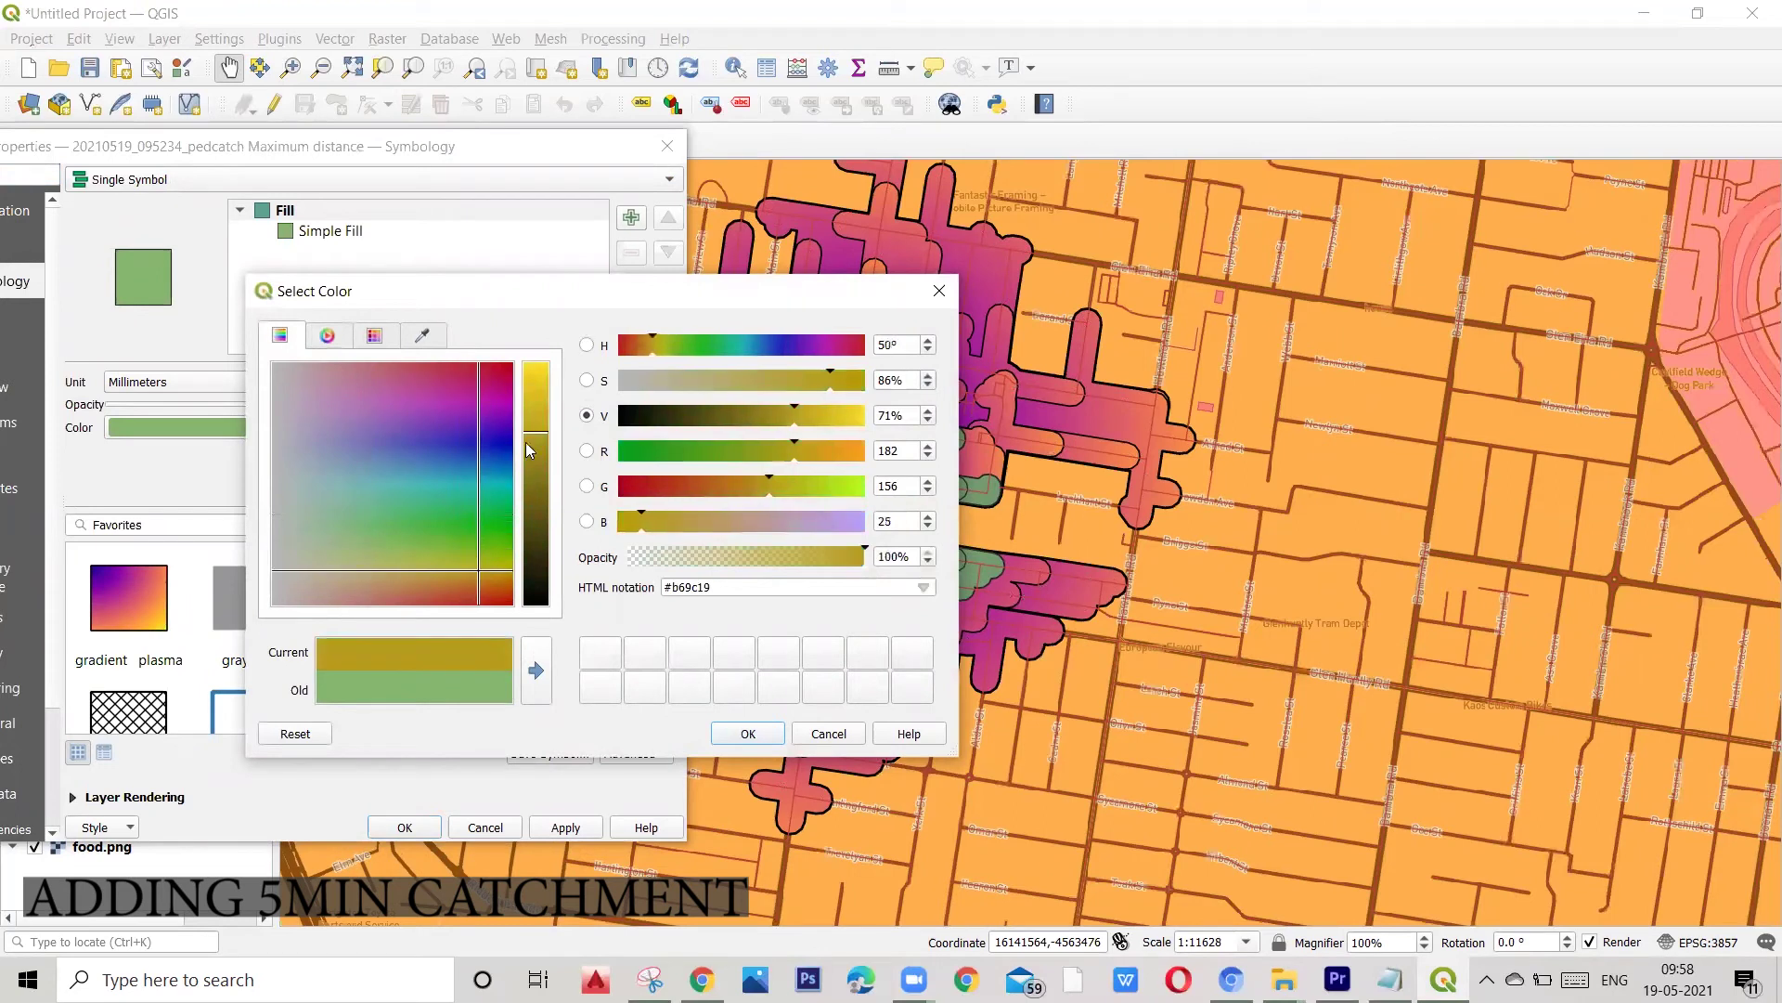
pyautogui.click(536, 409)
pyautogui.click(748, 734)
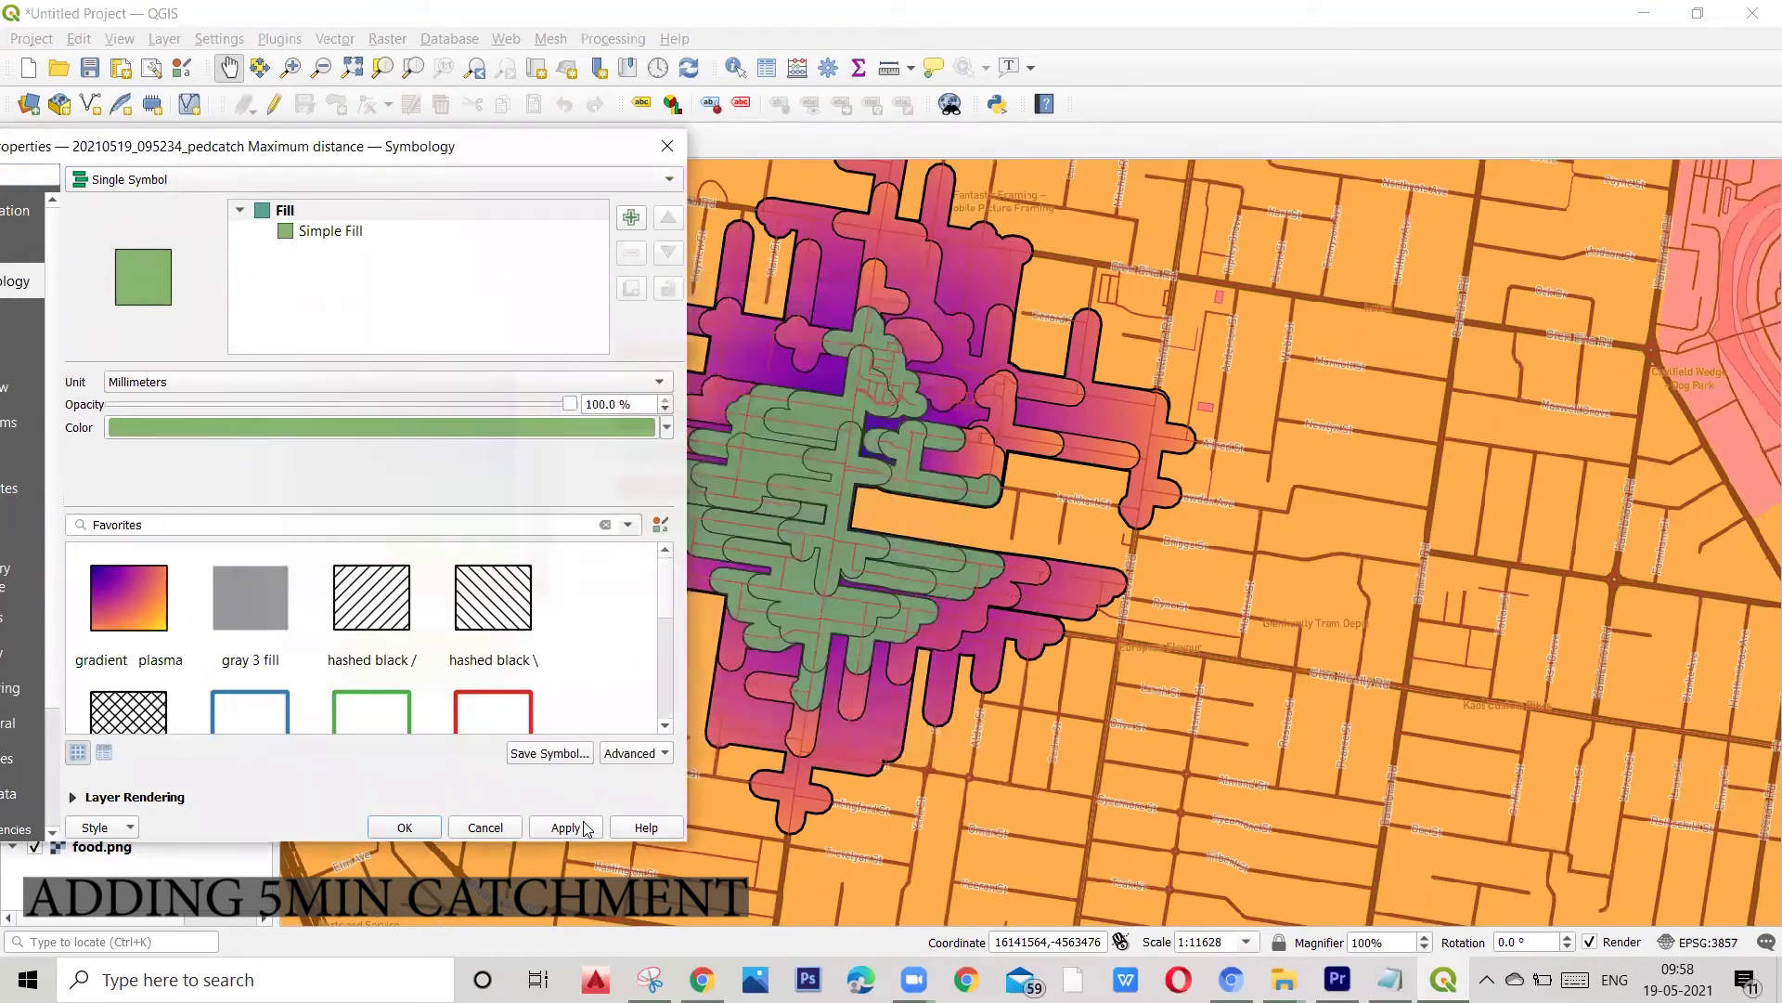
pyautogui.click(405, 827)
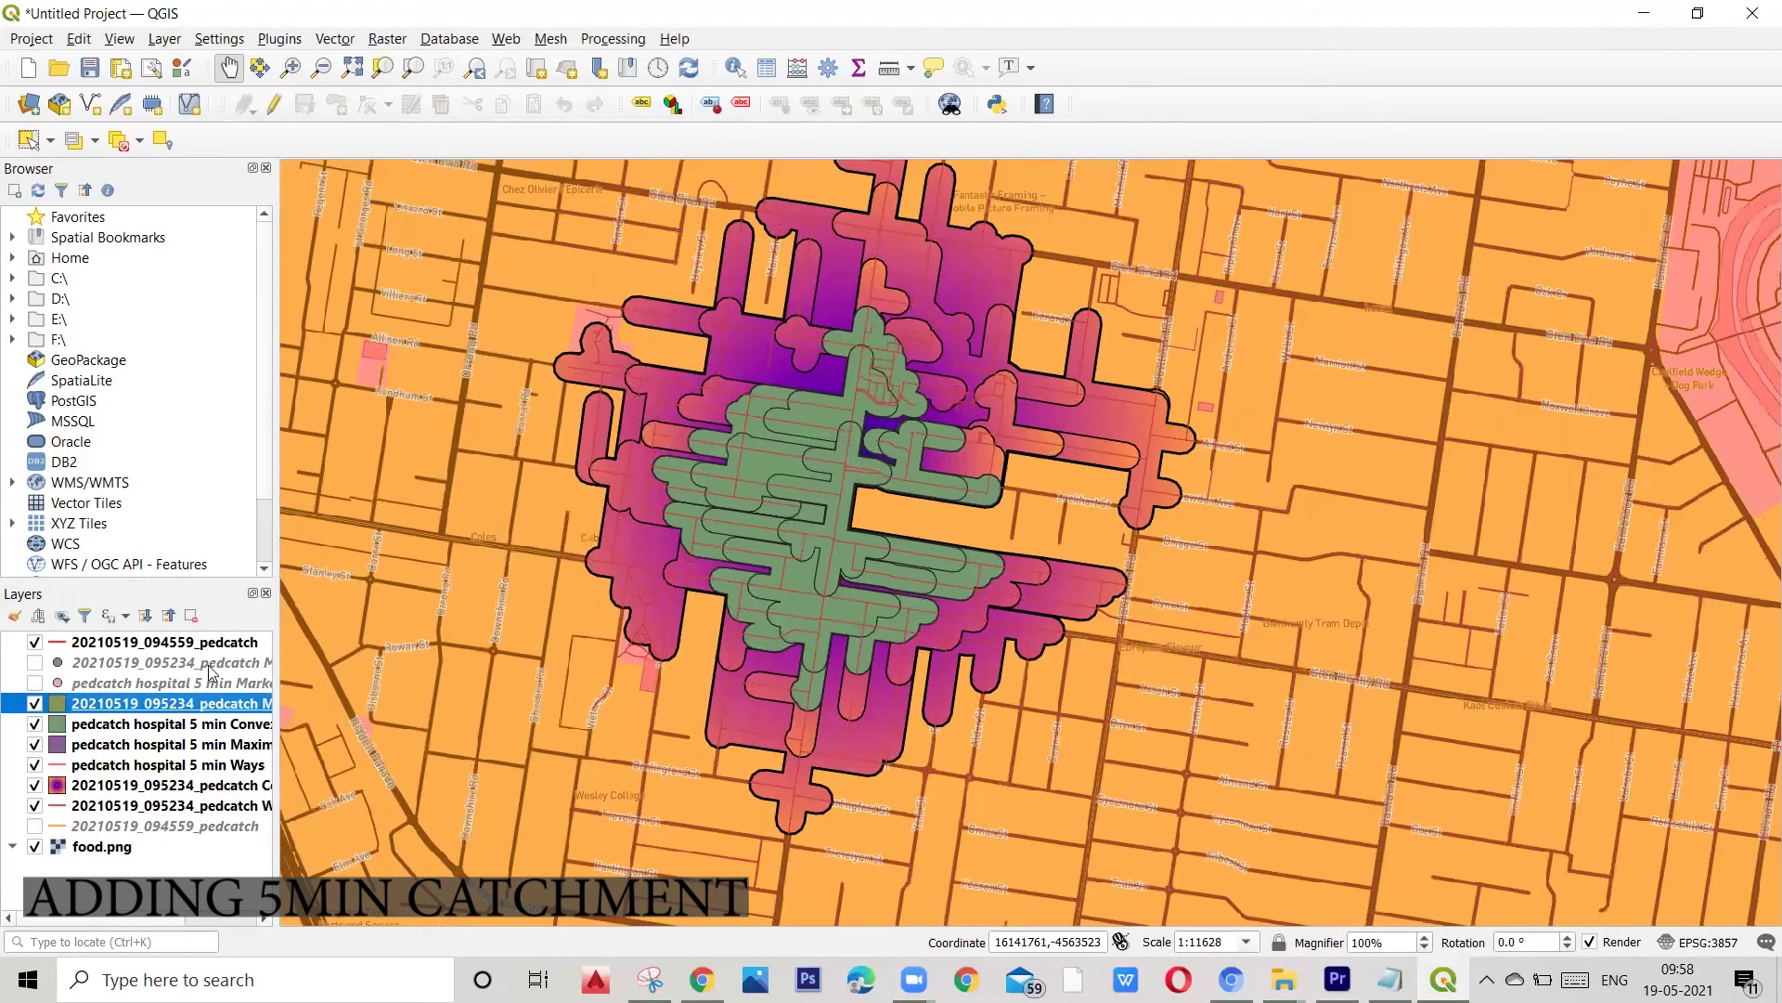
# Step: Set the simple fill color of the 20210519_095234_pedcatch Maximum distance layer to #d1b31d
pyautogui.rightClick(58, 705)
pyautogui.click(102, 685)
pyautogui.click(331, 230)
pyautogui.click(461, 411)
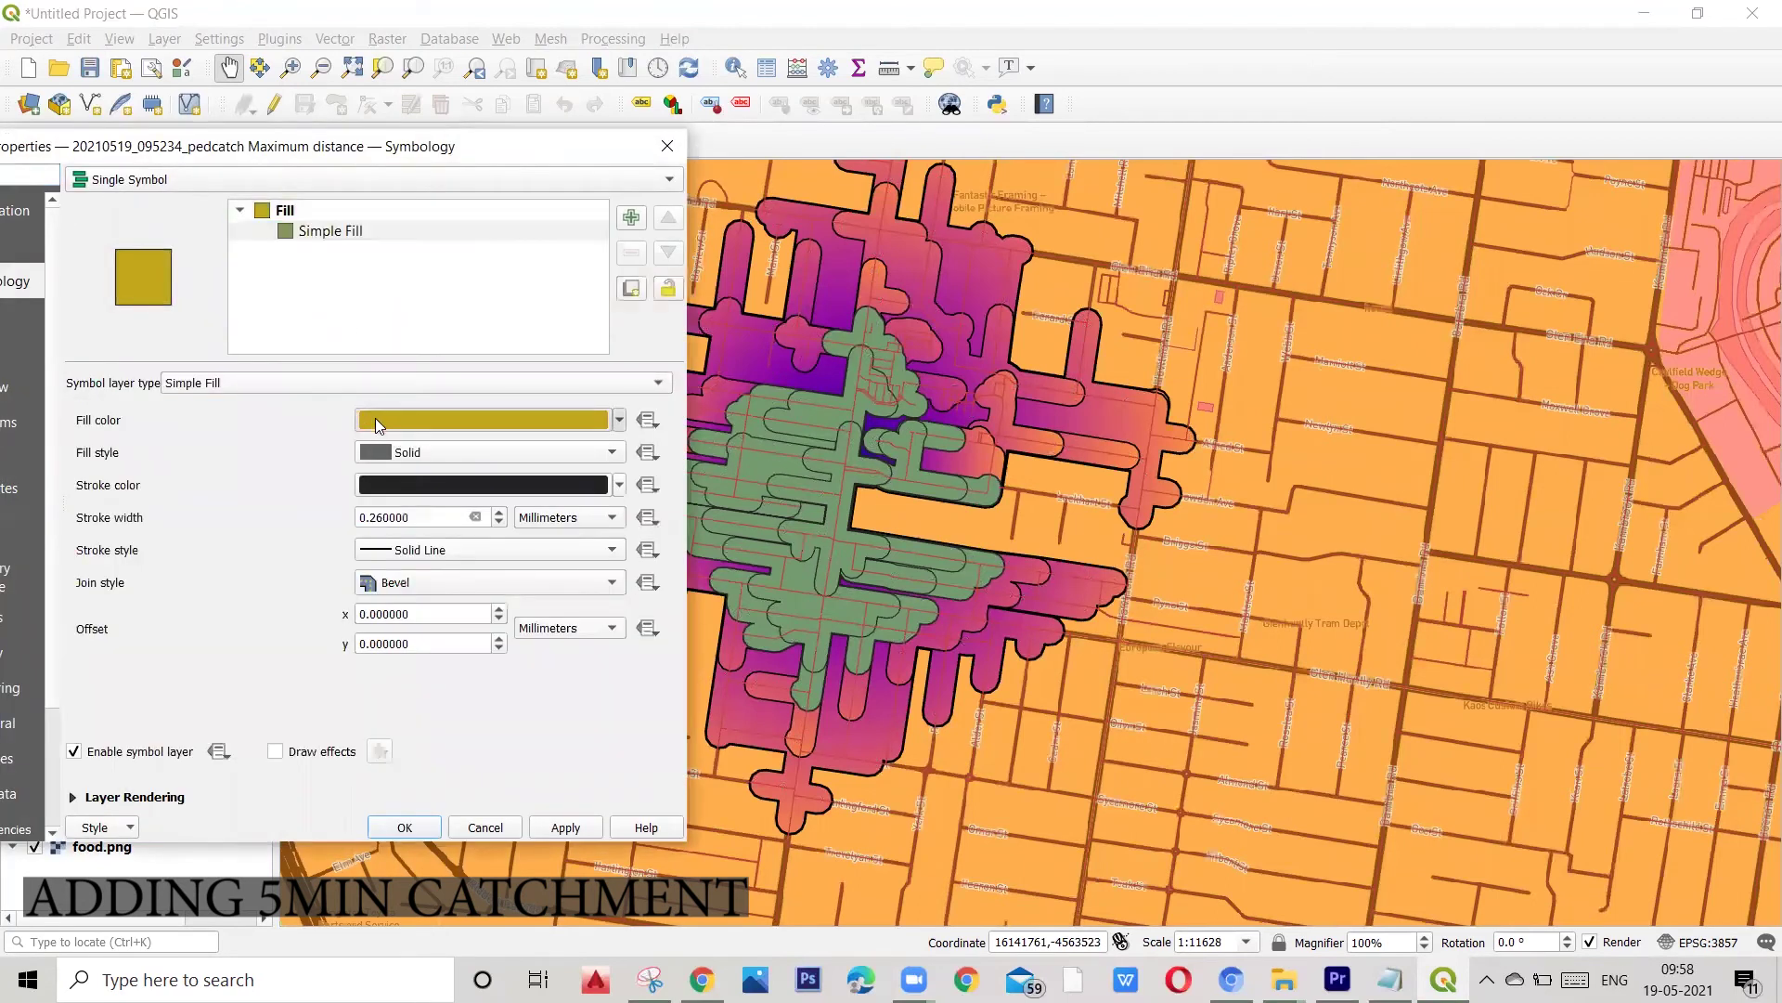
pyautogui.click(536, 407)
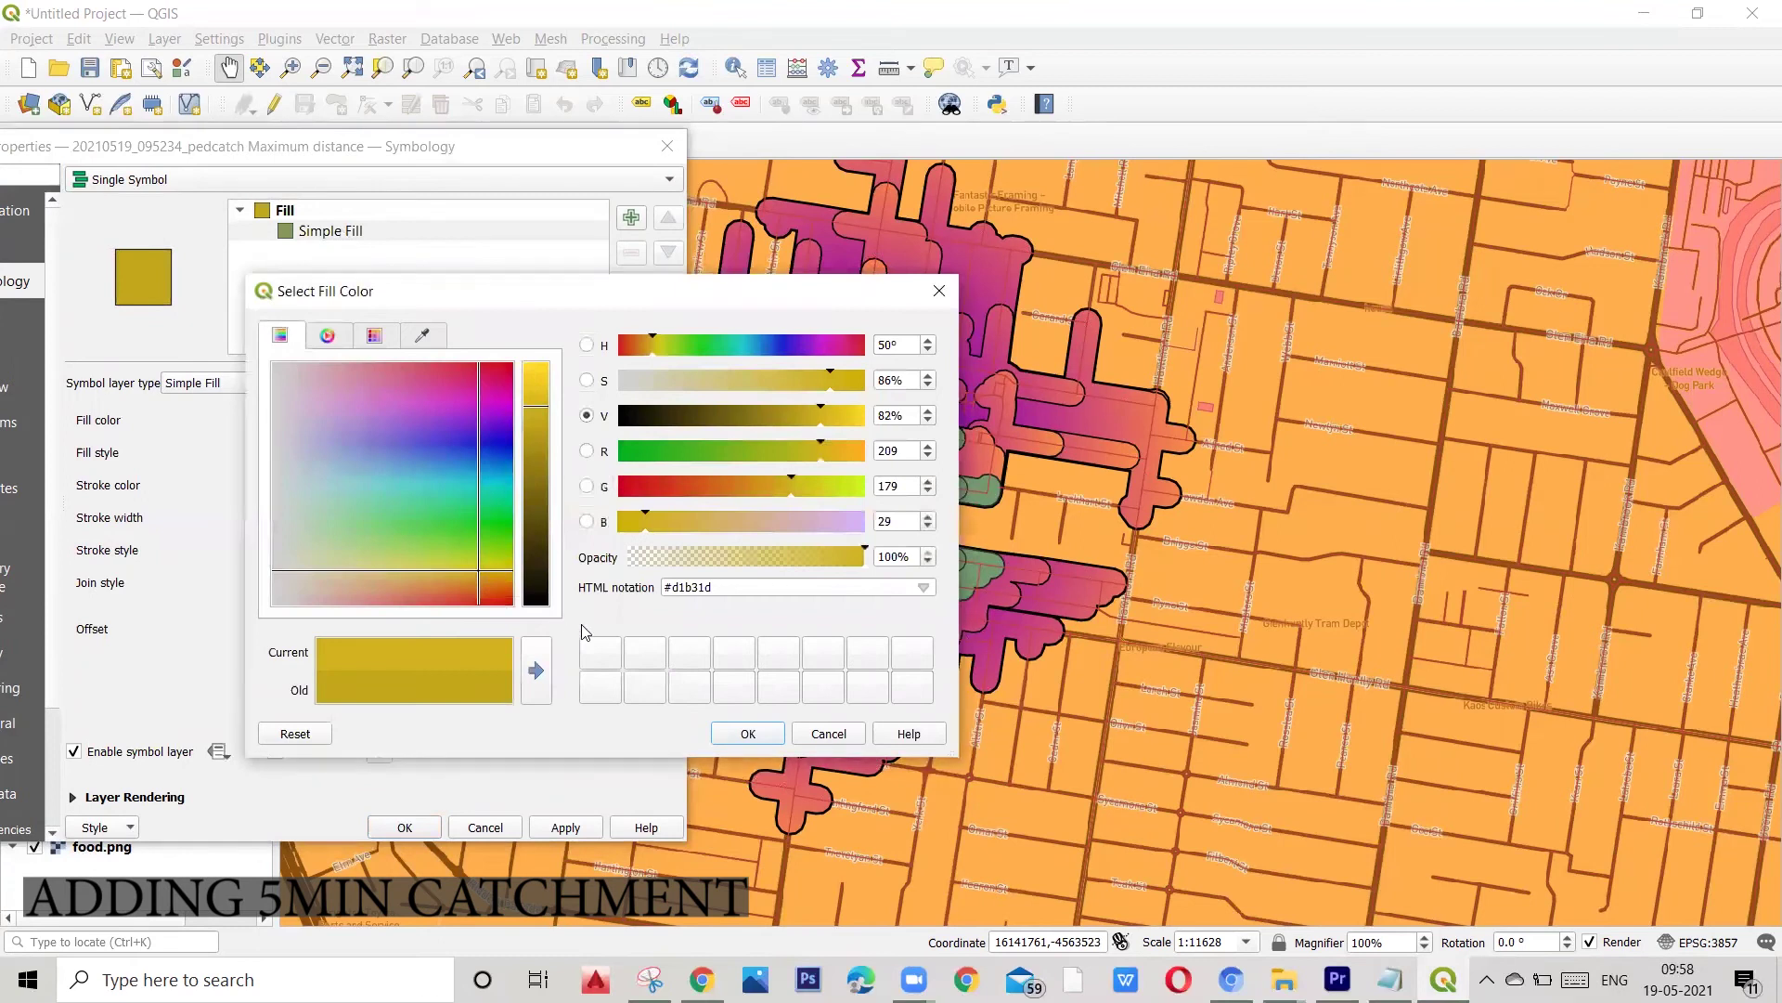
pyautogui.click(742, 732)
# Step: Review the Maximum distance layer's simple fill style and try the gray 3 fill preset for the whole symbol
pyautogui.click(355, 235)
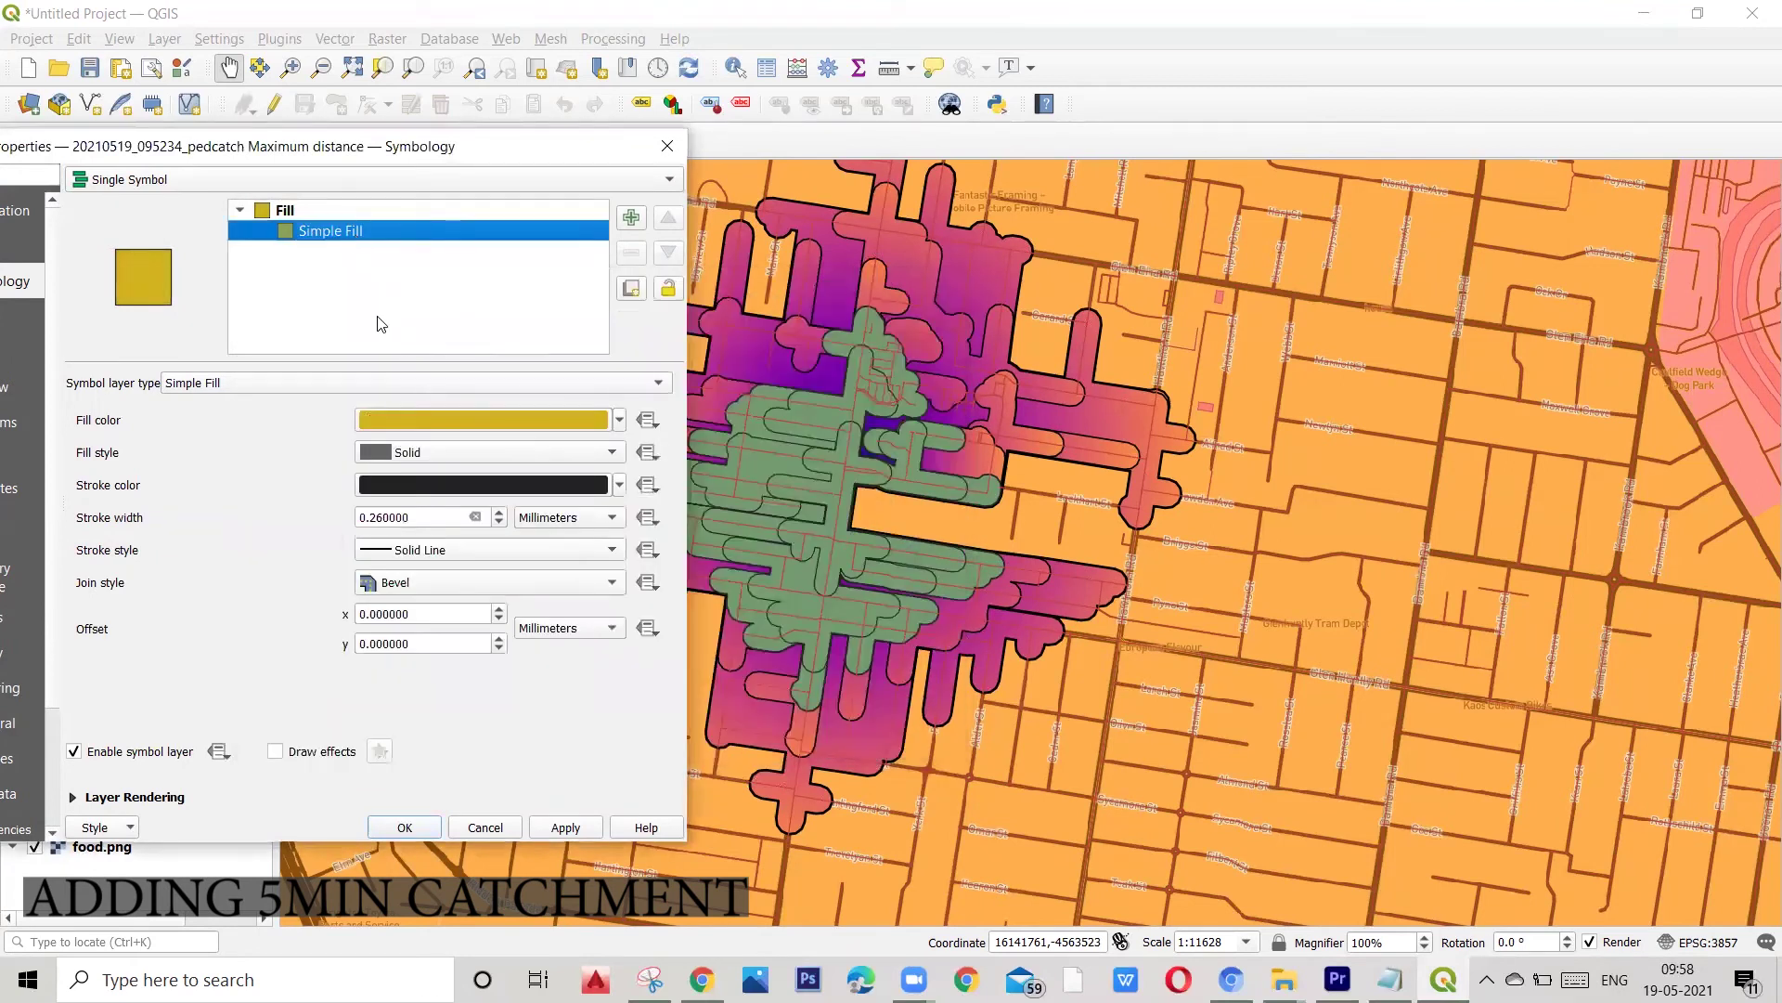
pyautogui.click(404, 453)
pyautogui.click(403, 453)
pyautogui.click(288, 212)
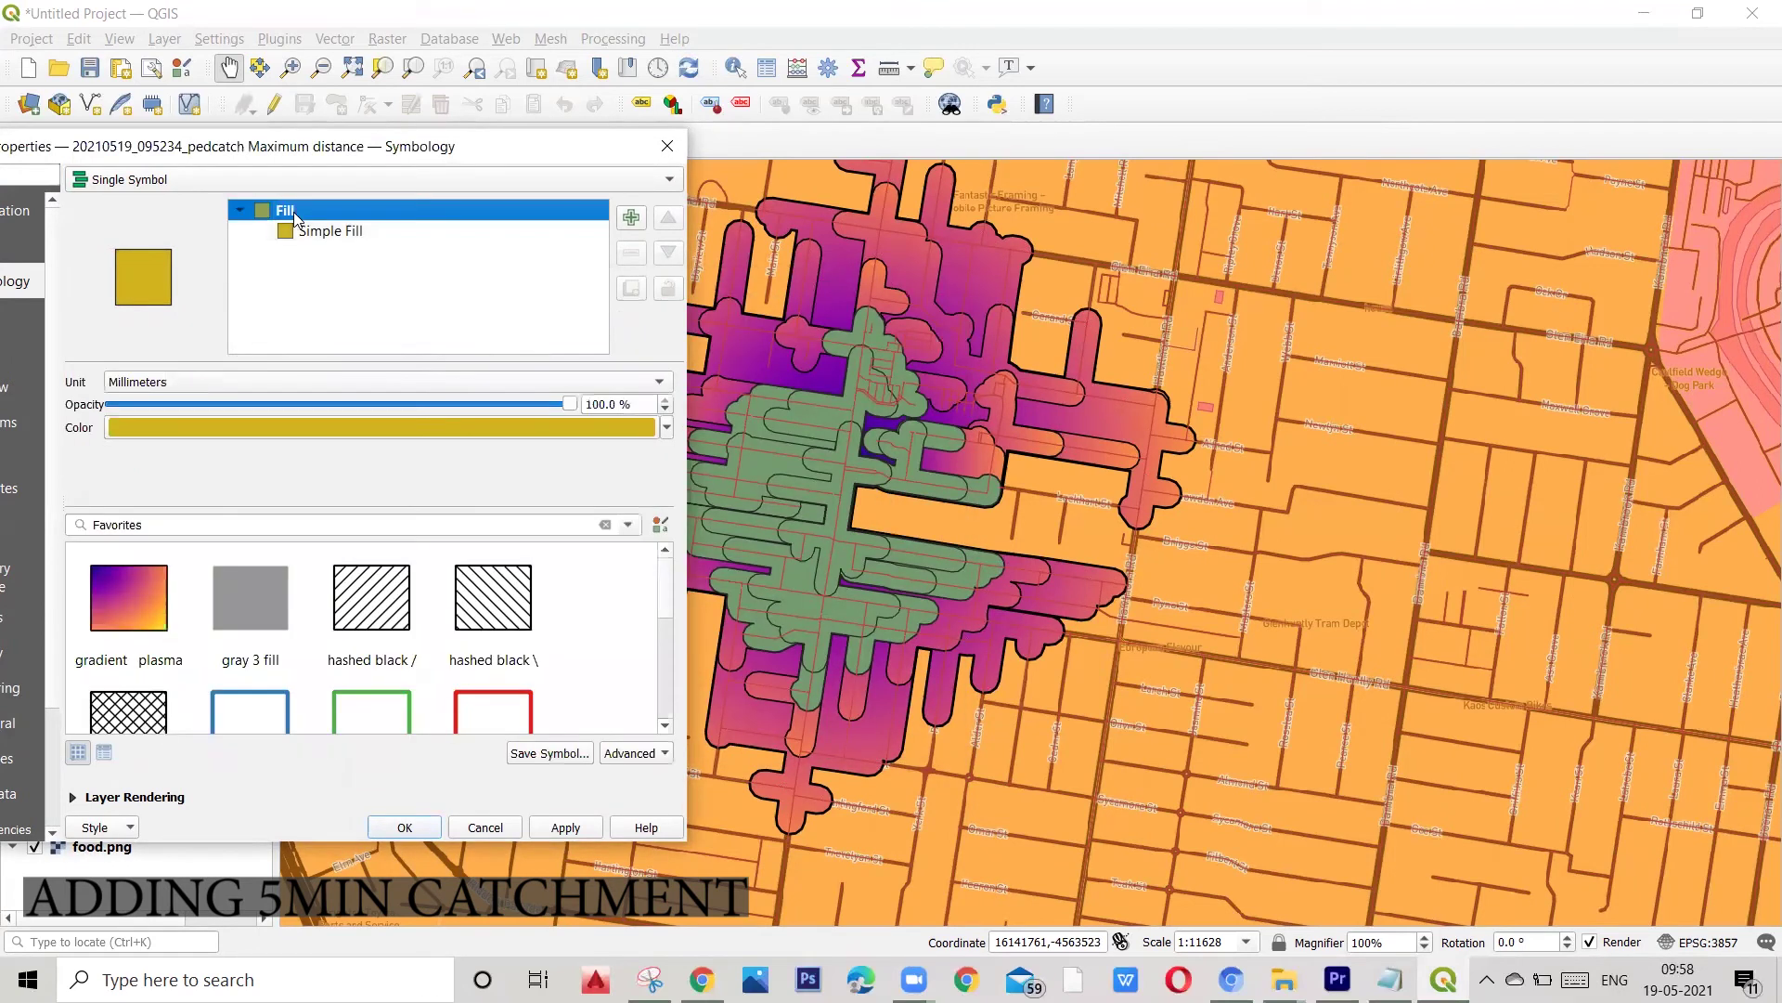
pyautogui.click(249, 594)
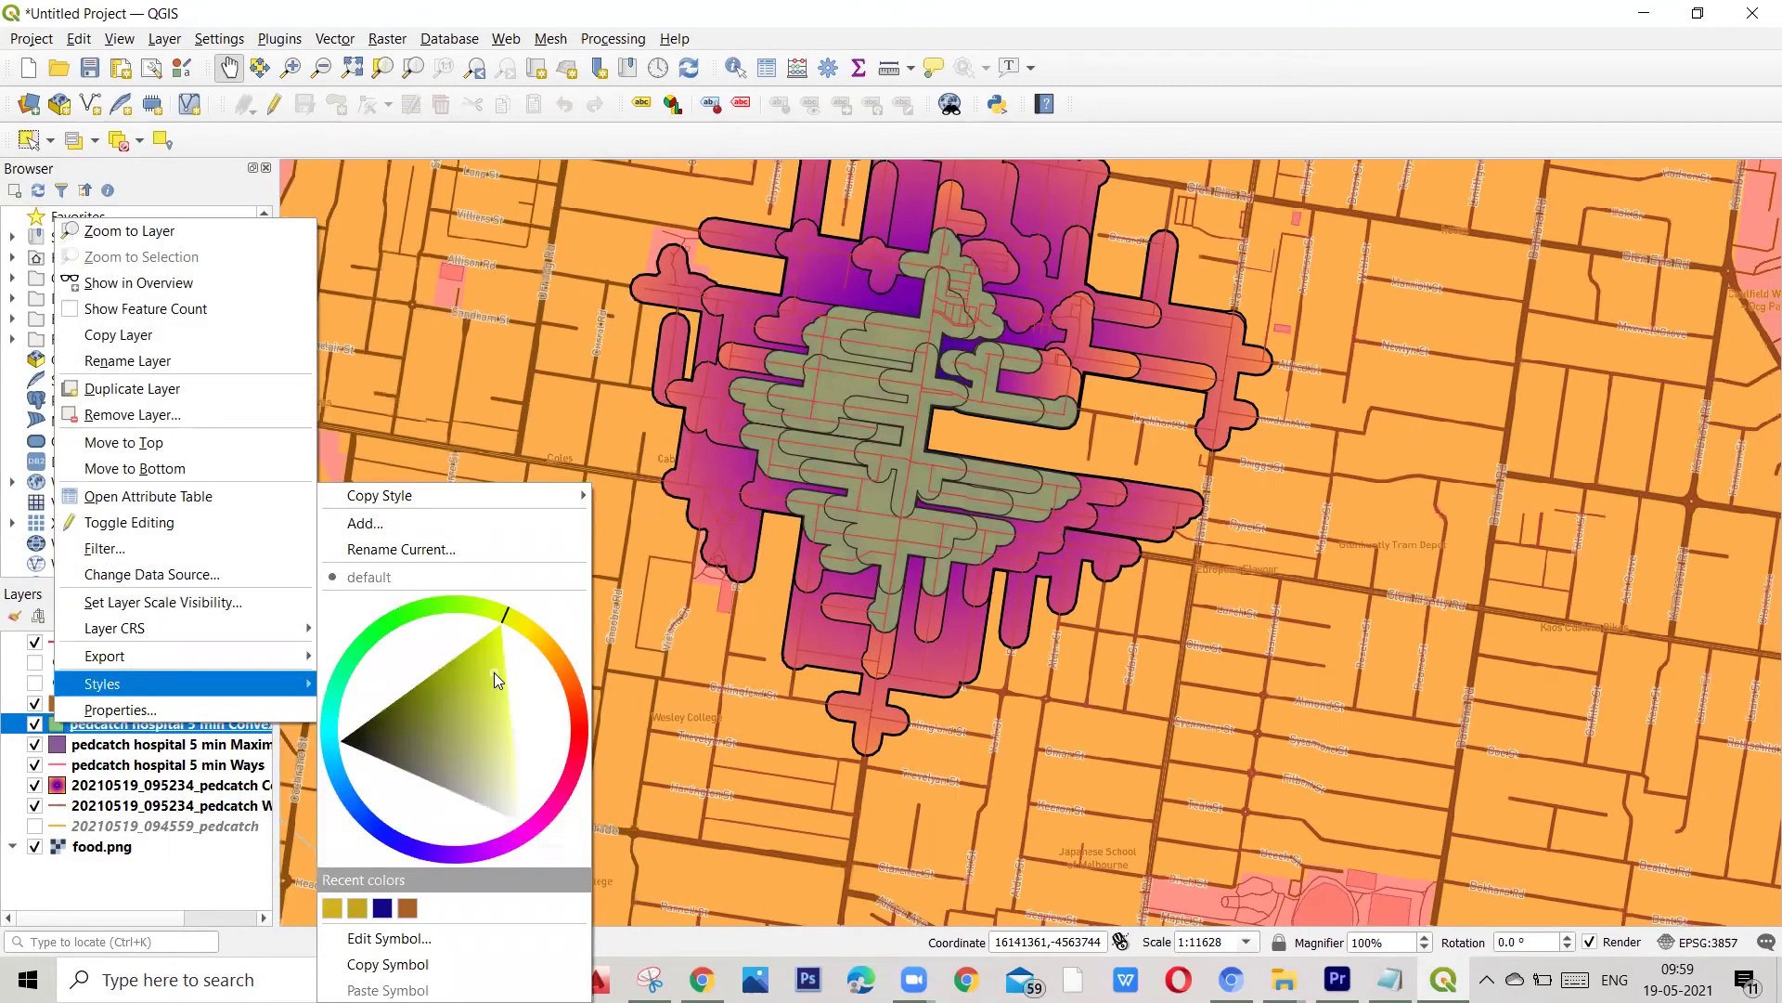
# Step: Recolor the pedcatch hospital 5 min Convex hulls layer to a muted yellow-green after trying brighter shades
pyautogui.click(494, 672)
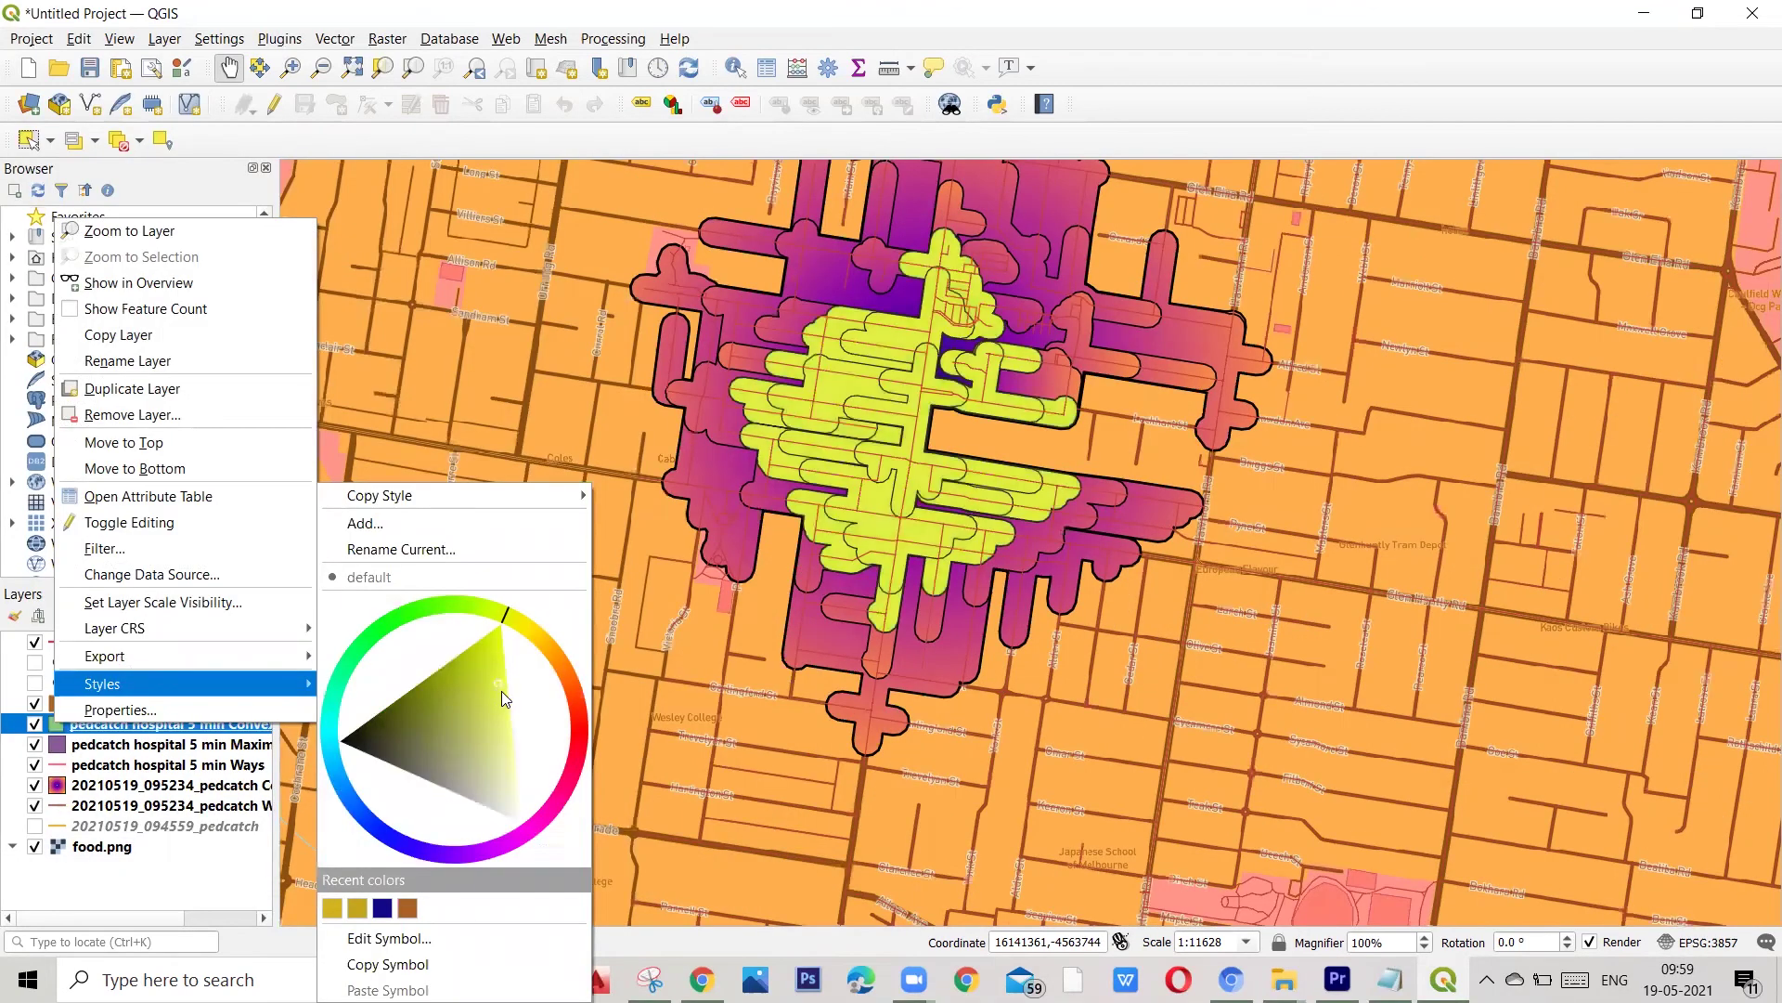
pyautogui.click(484, 691)
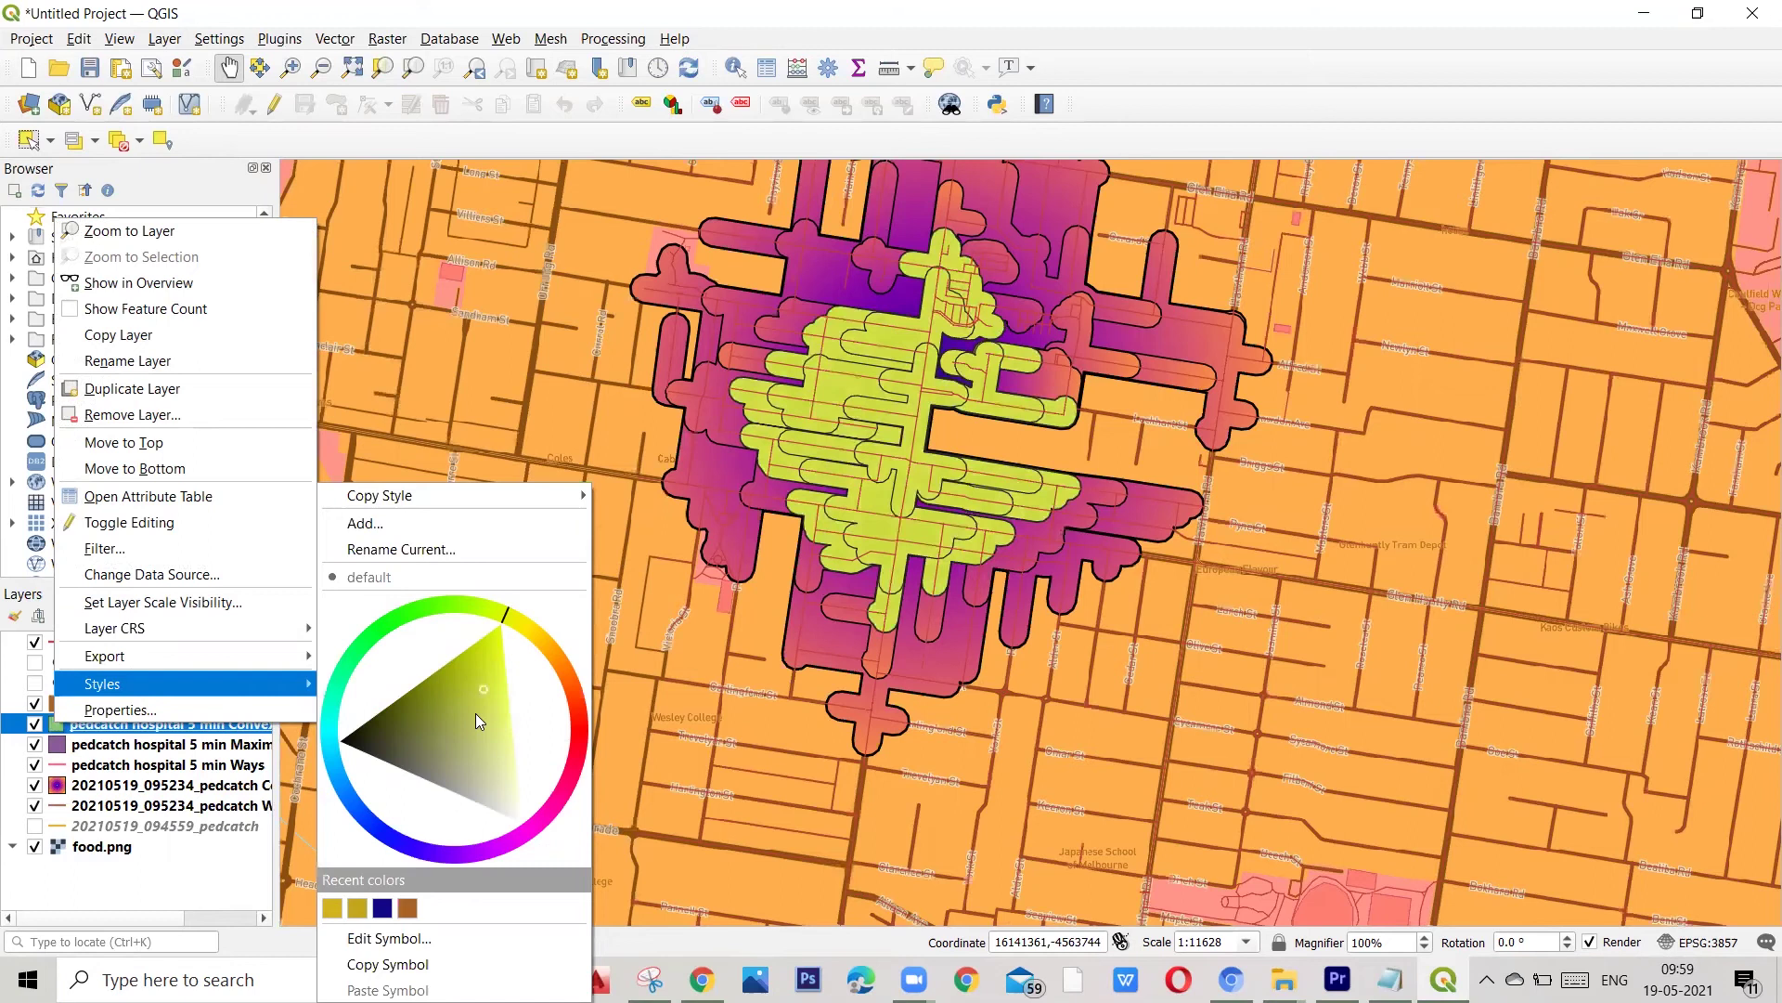
pyautogui.click(494, 719)
pyautogui.click(469, 717)
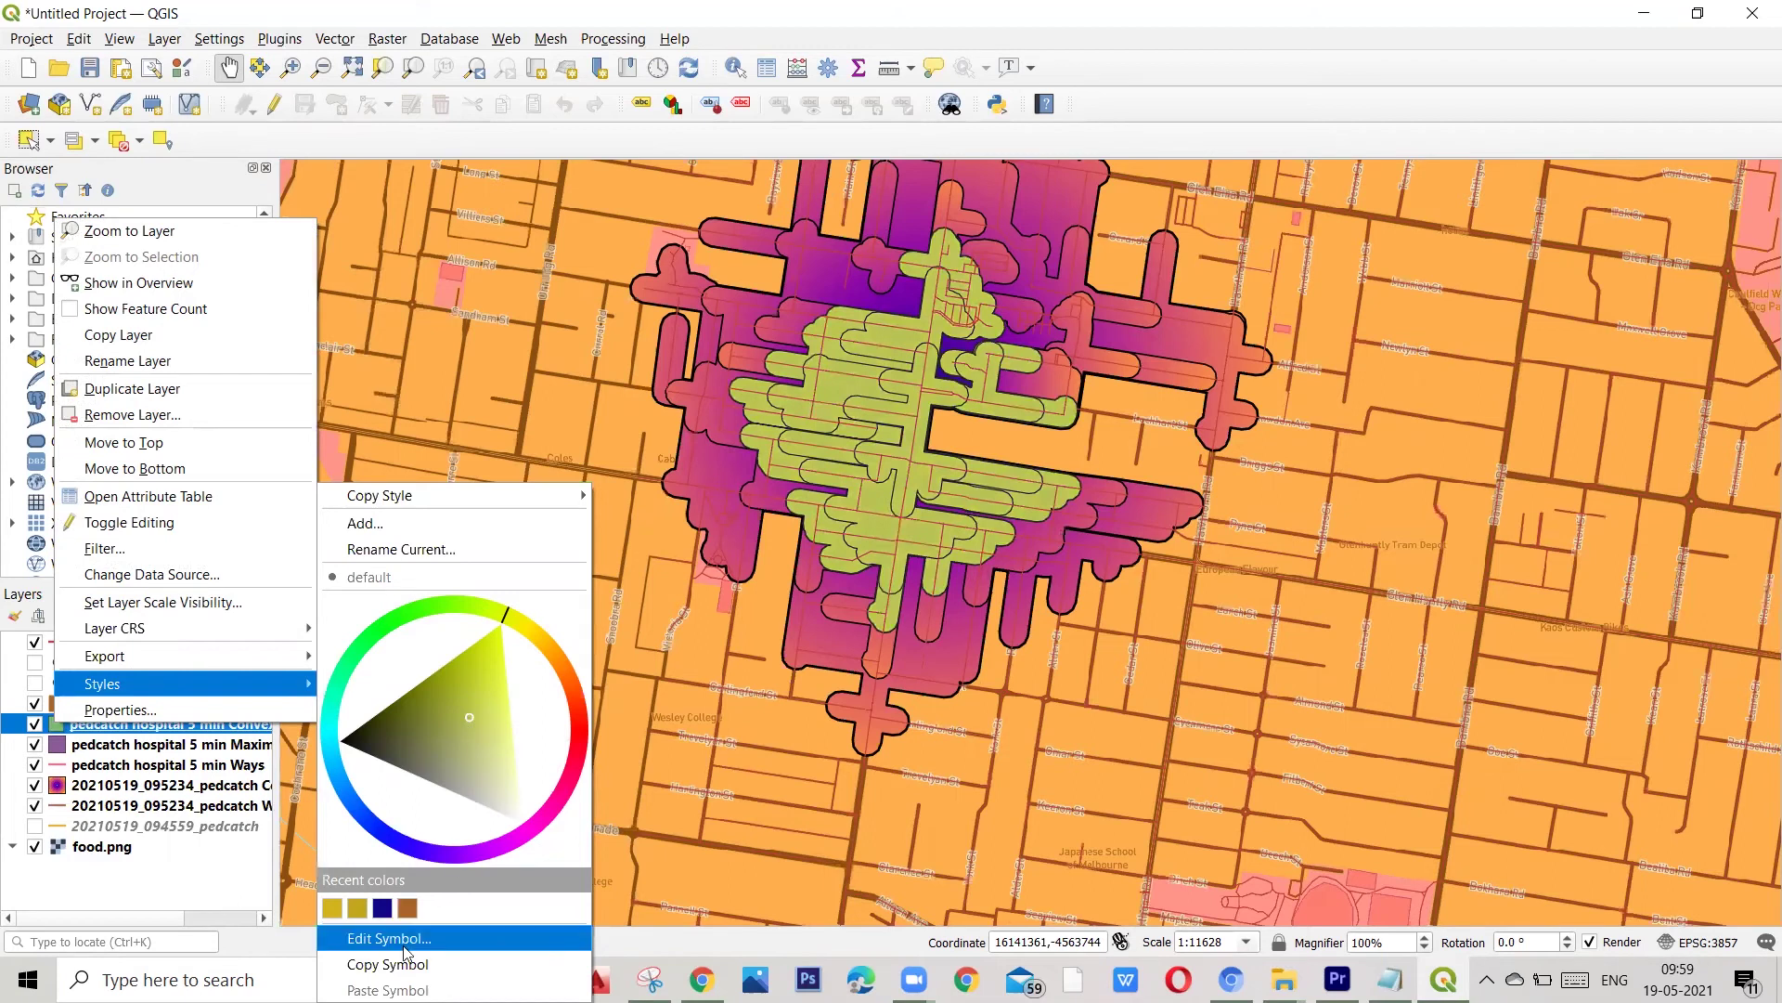
pyautogui.click(631, 639)
pyautogui.moveTo(340, 706); pyautogui.dragTo(733, 615)
pyautogui.scroll(-1, 676, 675)
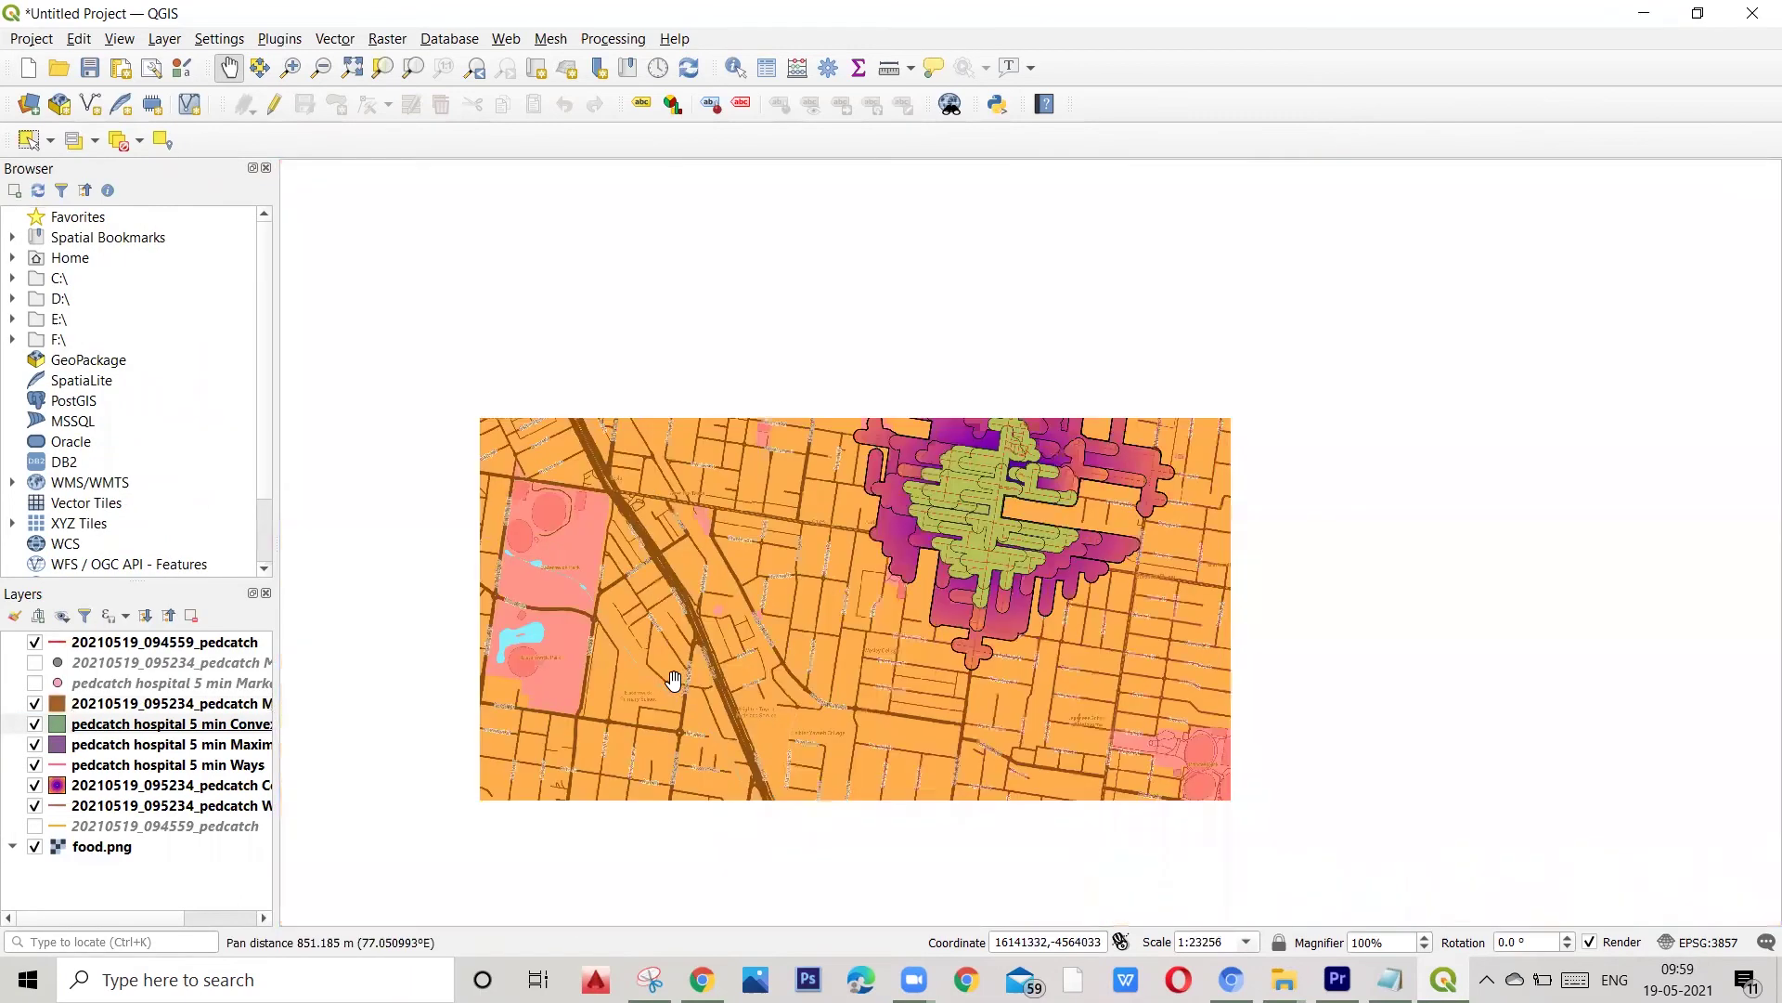
pyautogui.scroll(1, 1009, 521)
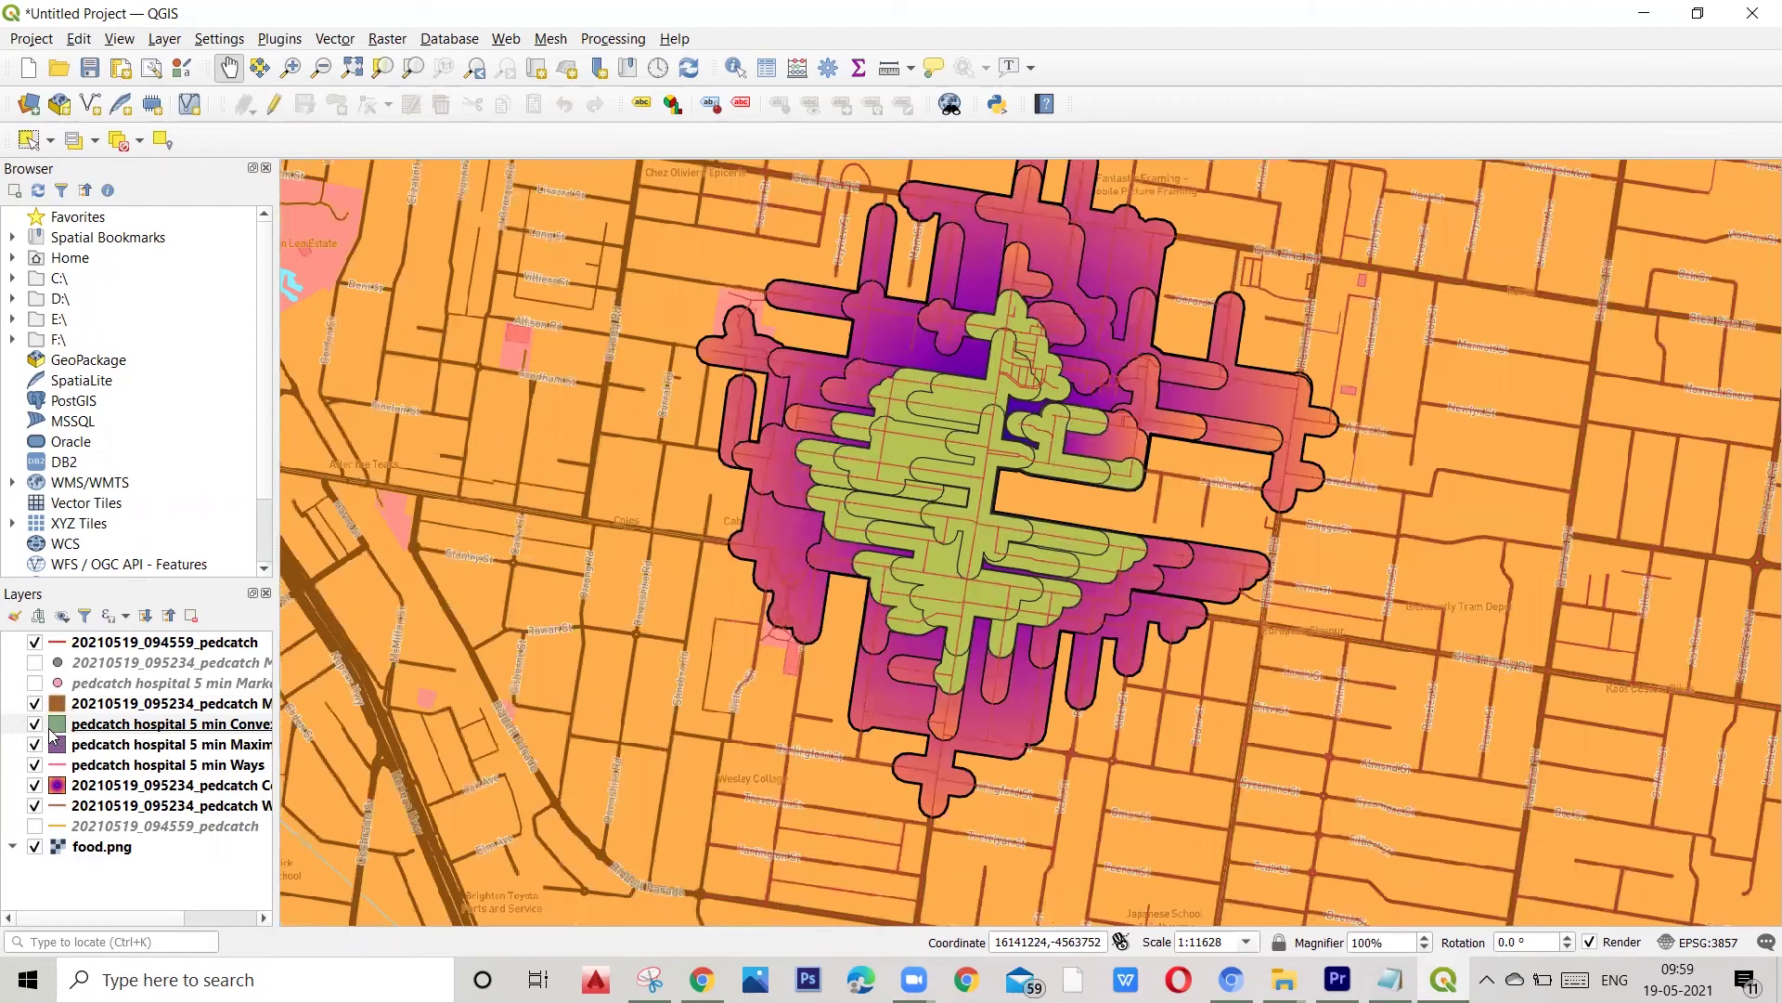
# Step: Toggle the hospital 5 min Convex hulls layer's visibility and review its symbology properties without changing them
pyautogui.rightClick(52, 732)
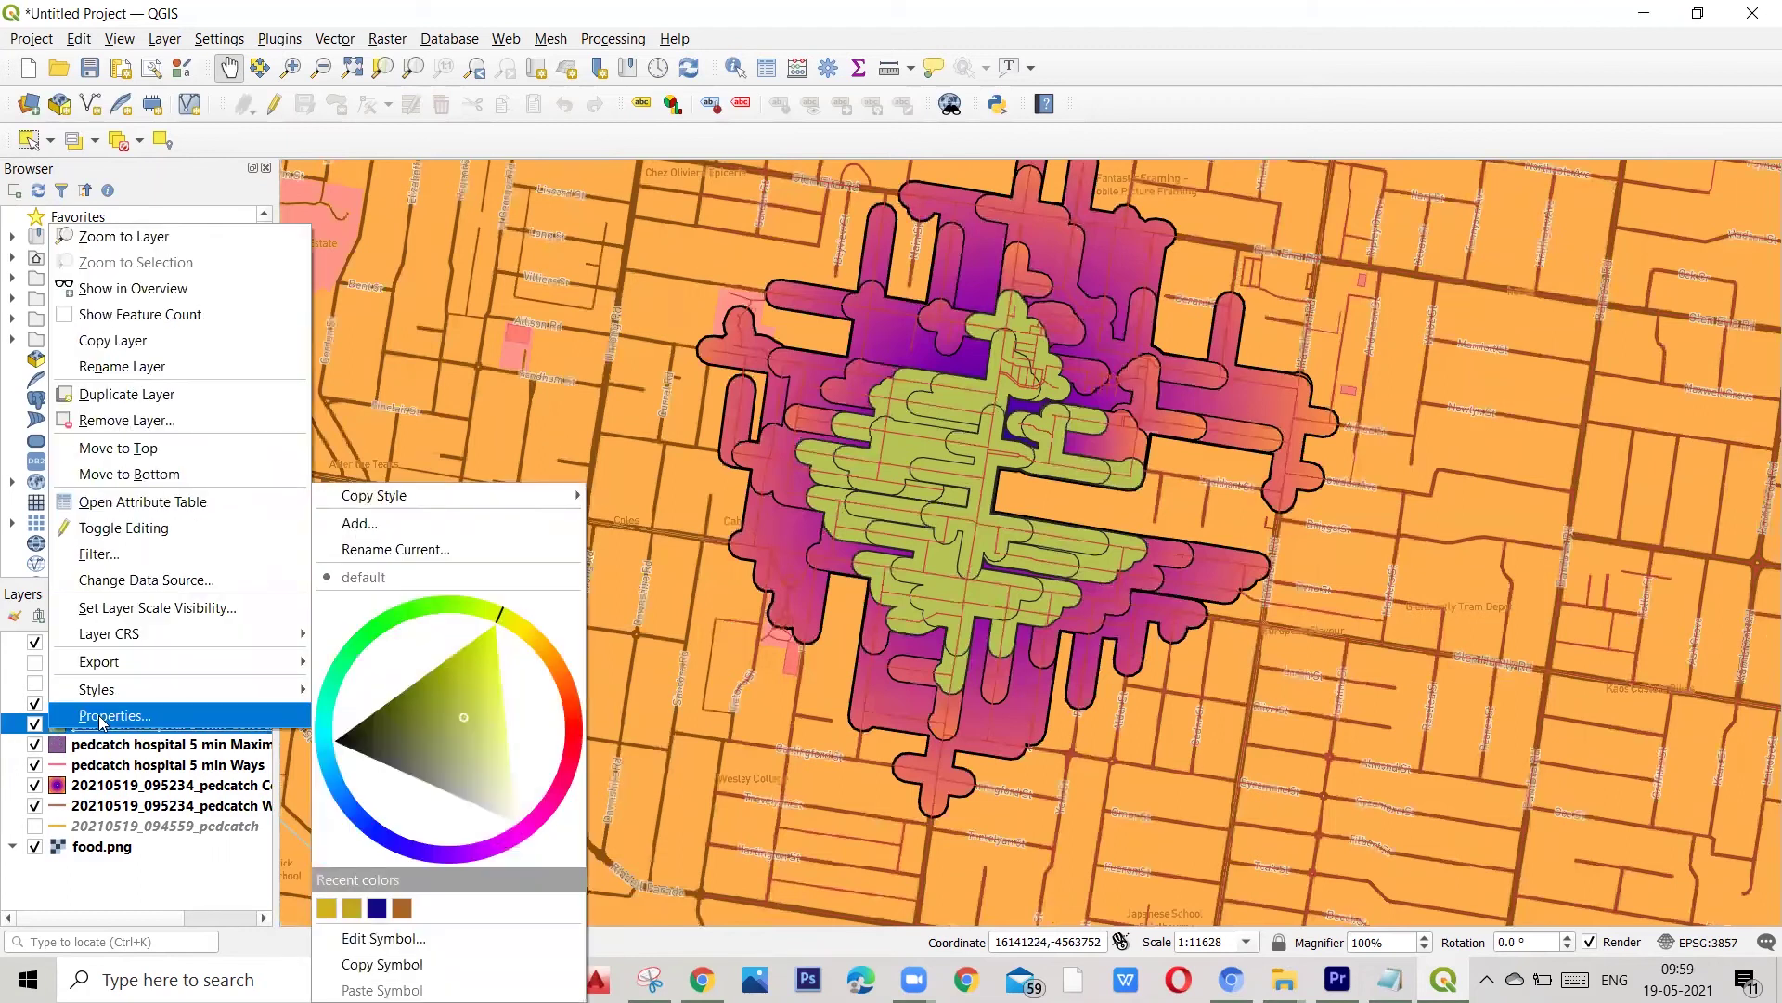
pyautogui.click(102, 716)
pyautogui.click(35, 724)
pyautogui.click(35, 724)
pyautogui.rightClick(63, 723)
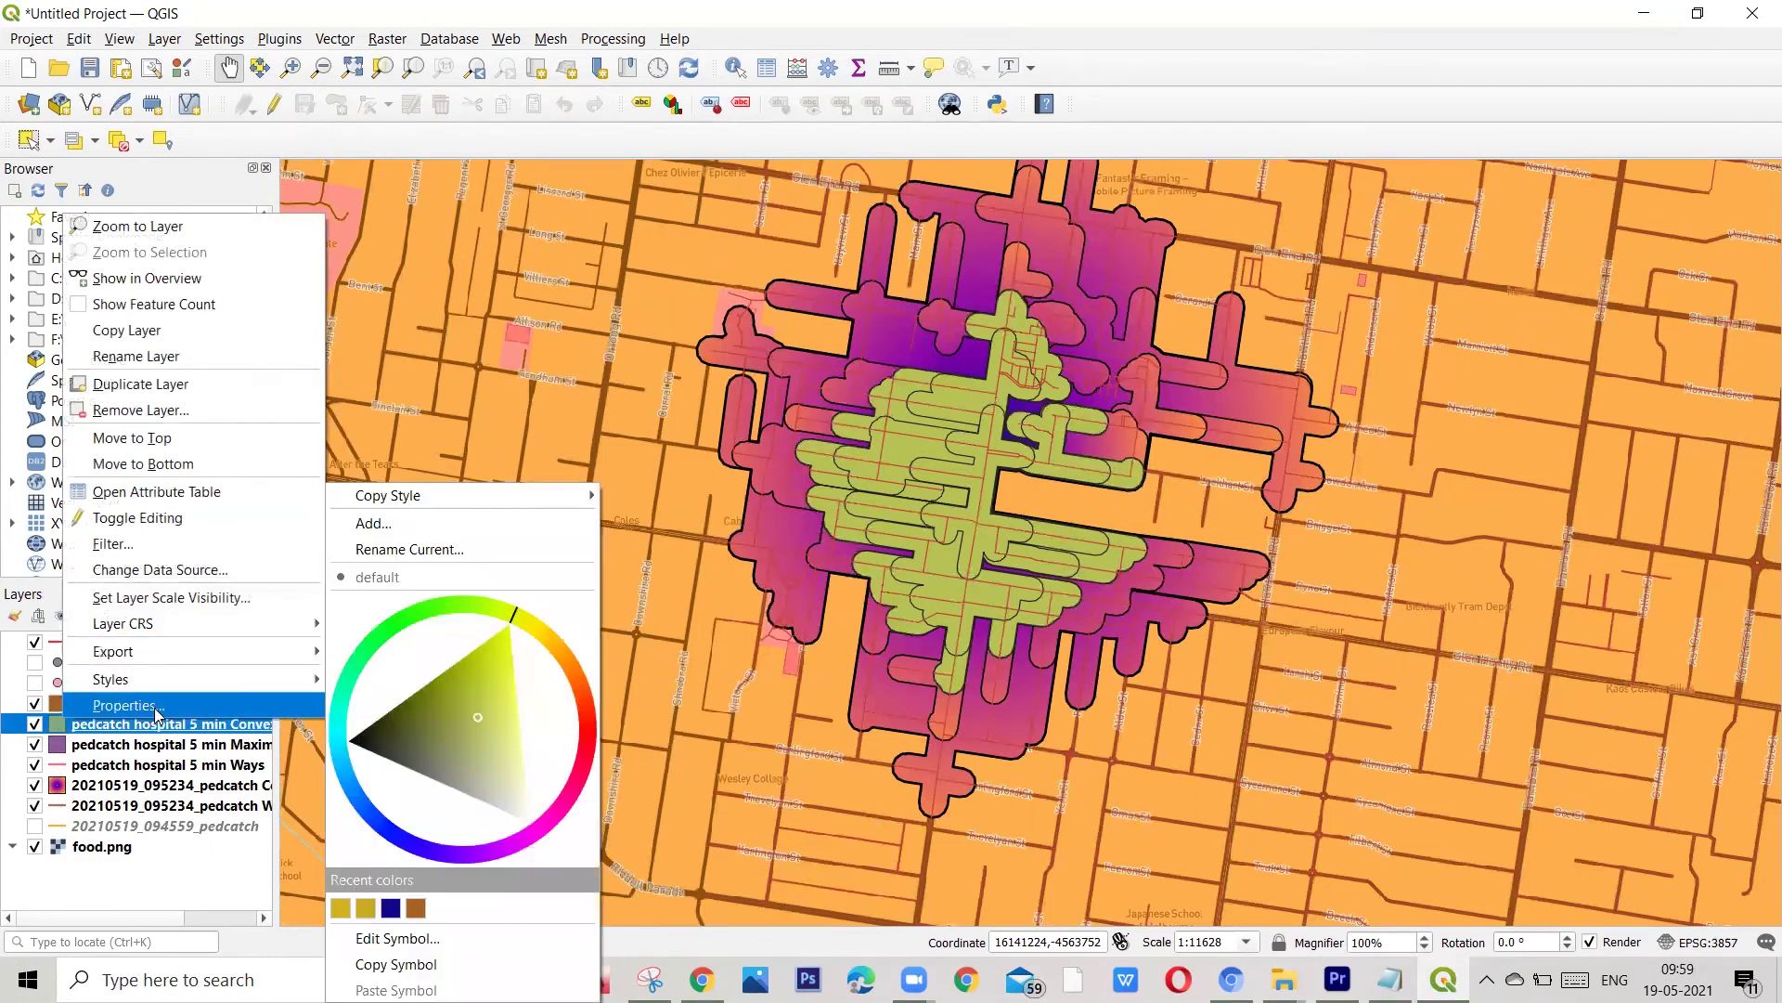
pyautogui.click(663, 510)
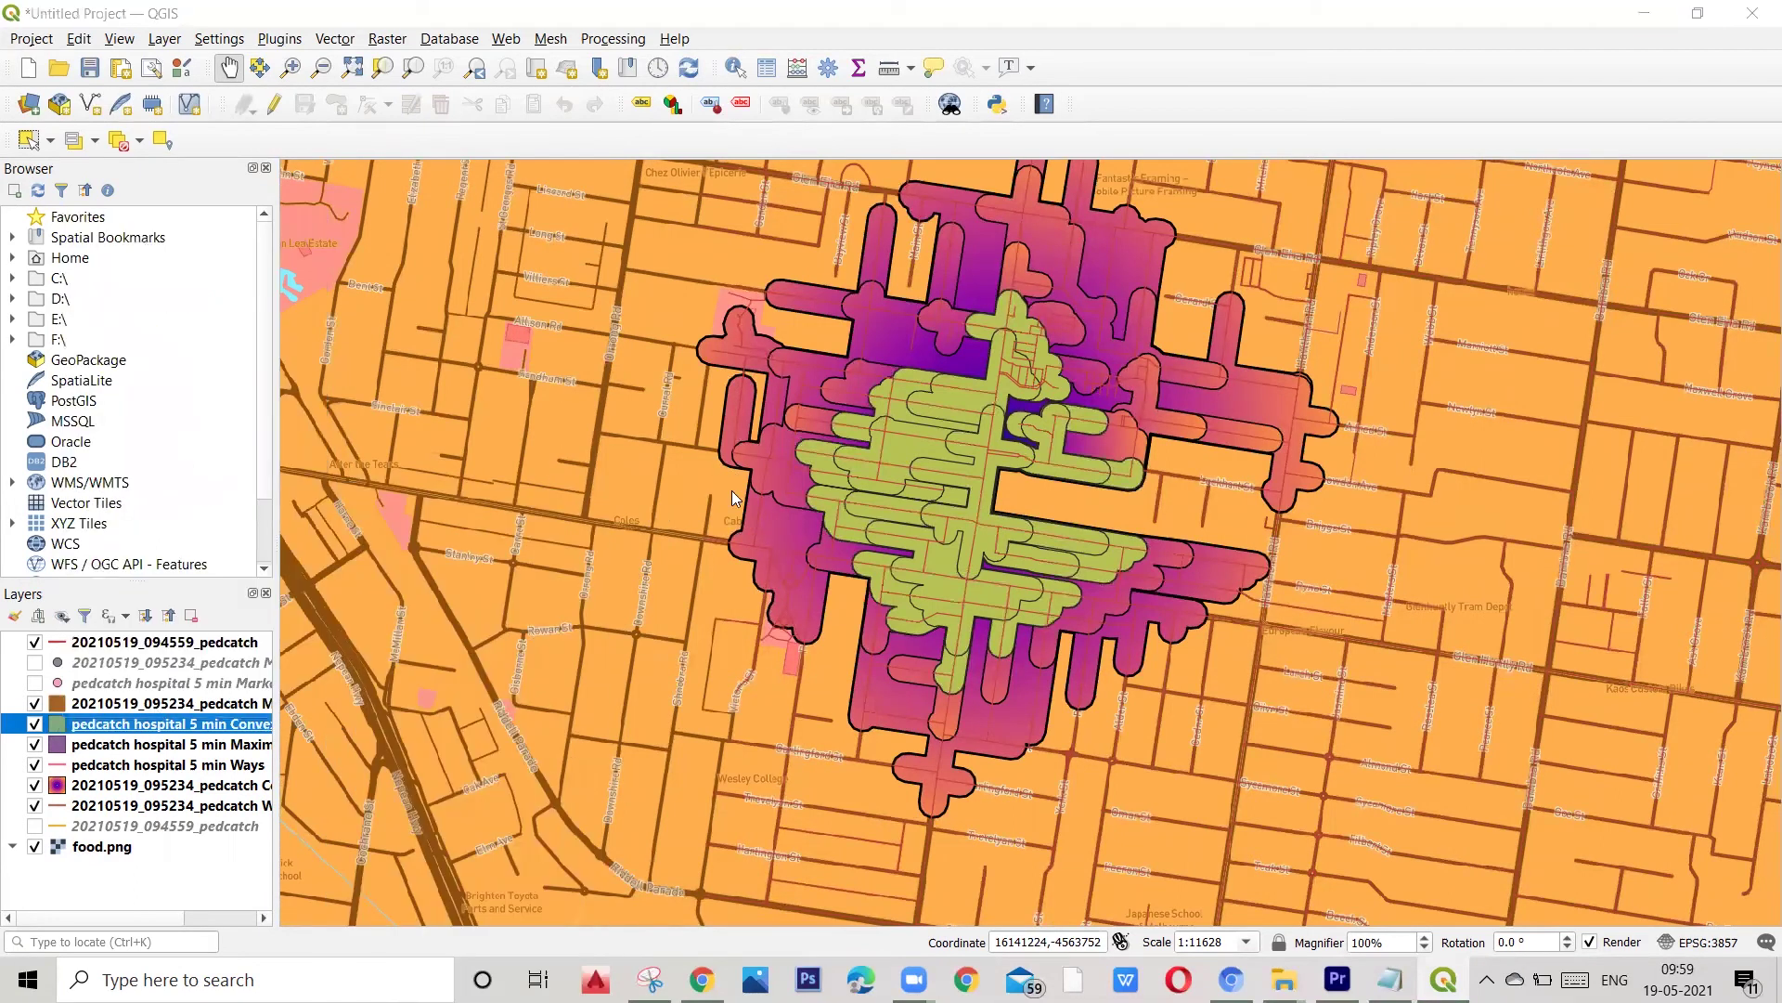
pyautogui.moveTo(518, 403); pyautogui.dragTo(612, 397)
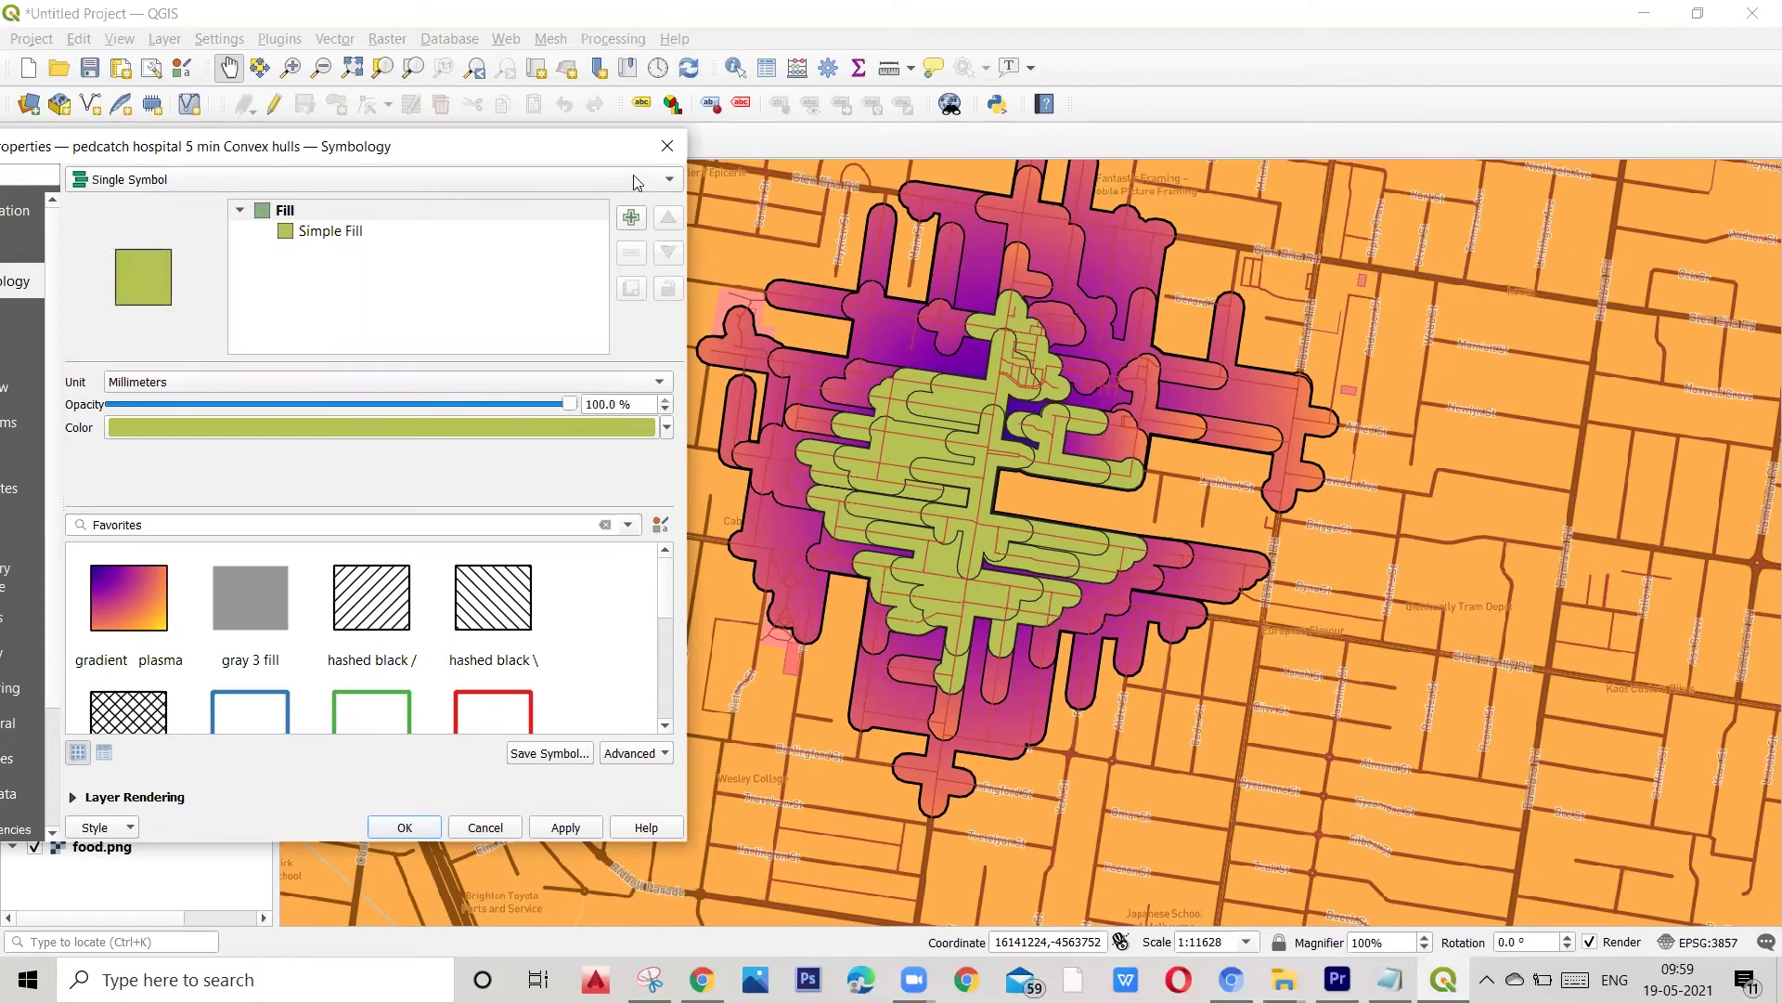
pyautogui.click(667, 146)
# Step: Examine the hospital 5-minute catchment against the larger catchment and the surrounding street network at several map scales
pyautogui.scroll(-1, 646, 591)
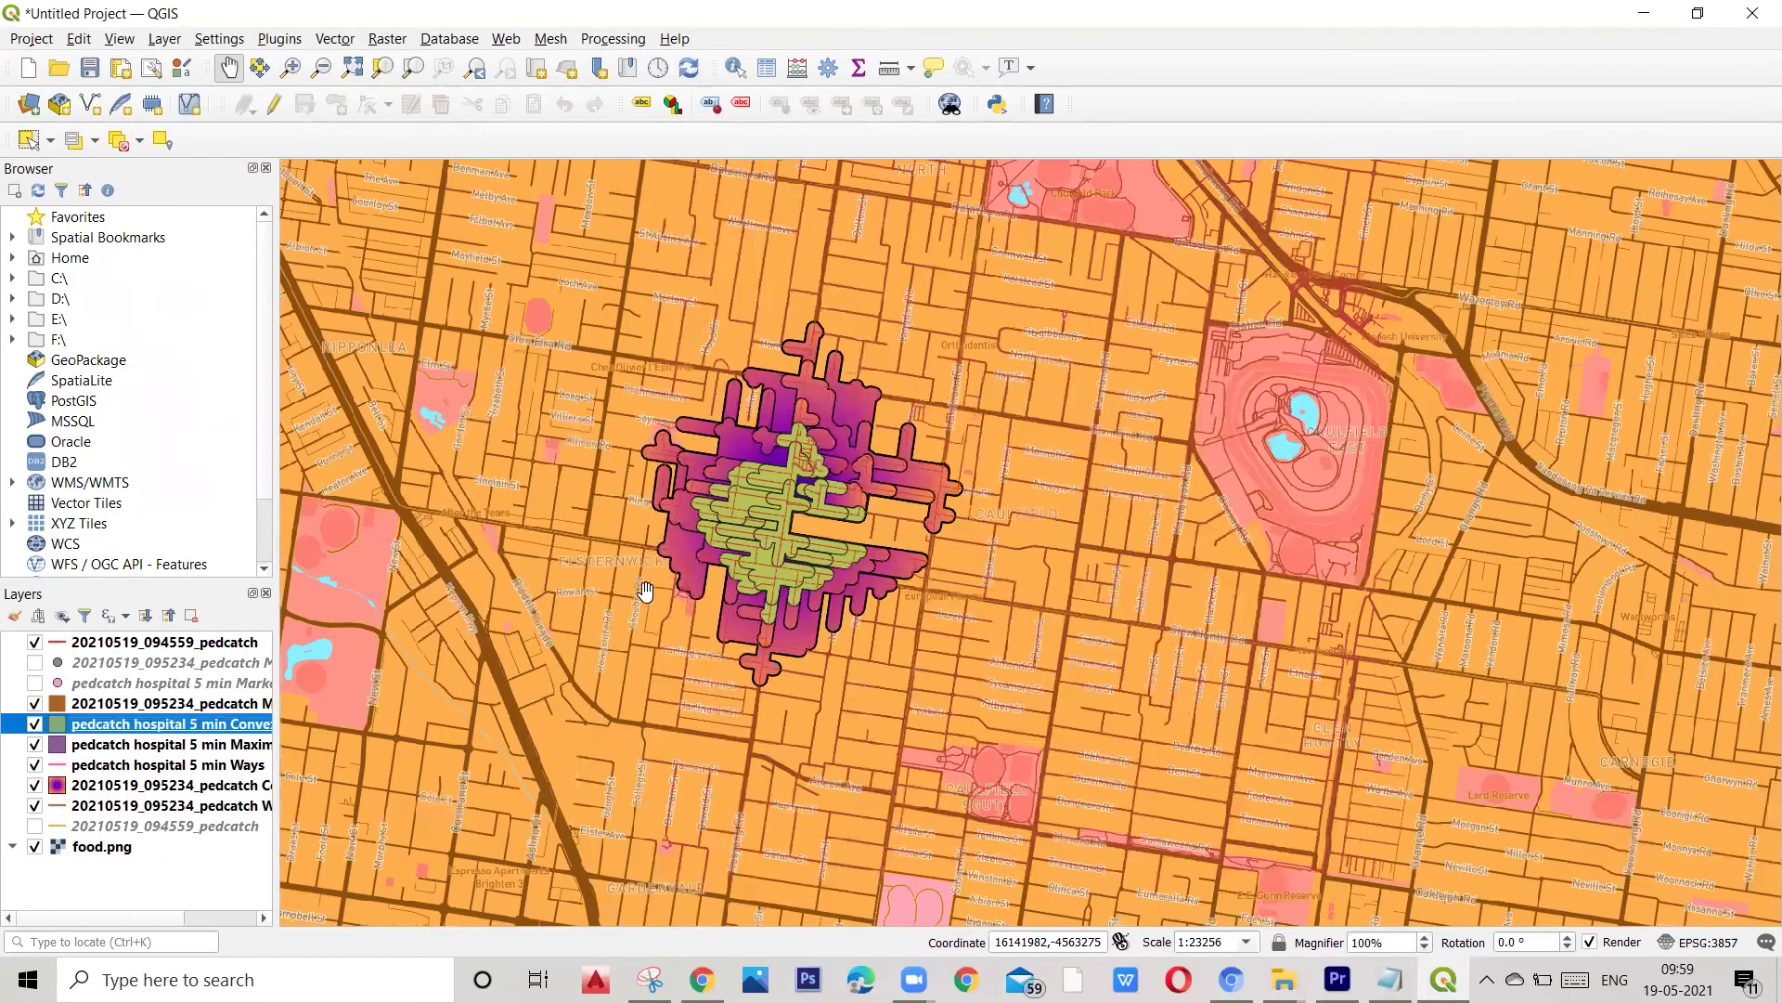
pyautogui.scroll(1, 725, 515)
pyautogui.scroll(-2, 929, 474)
pyautogui.scroll(-2, 855, 588)
pyautogui.scroll(2, 836, 613)
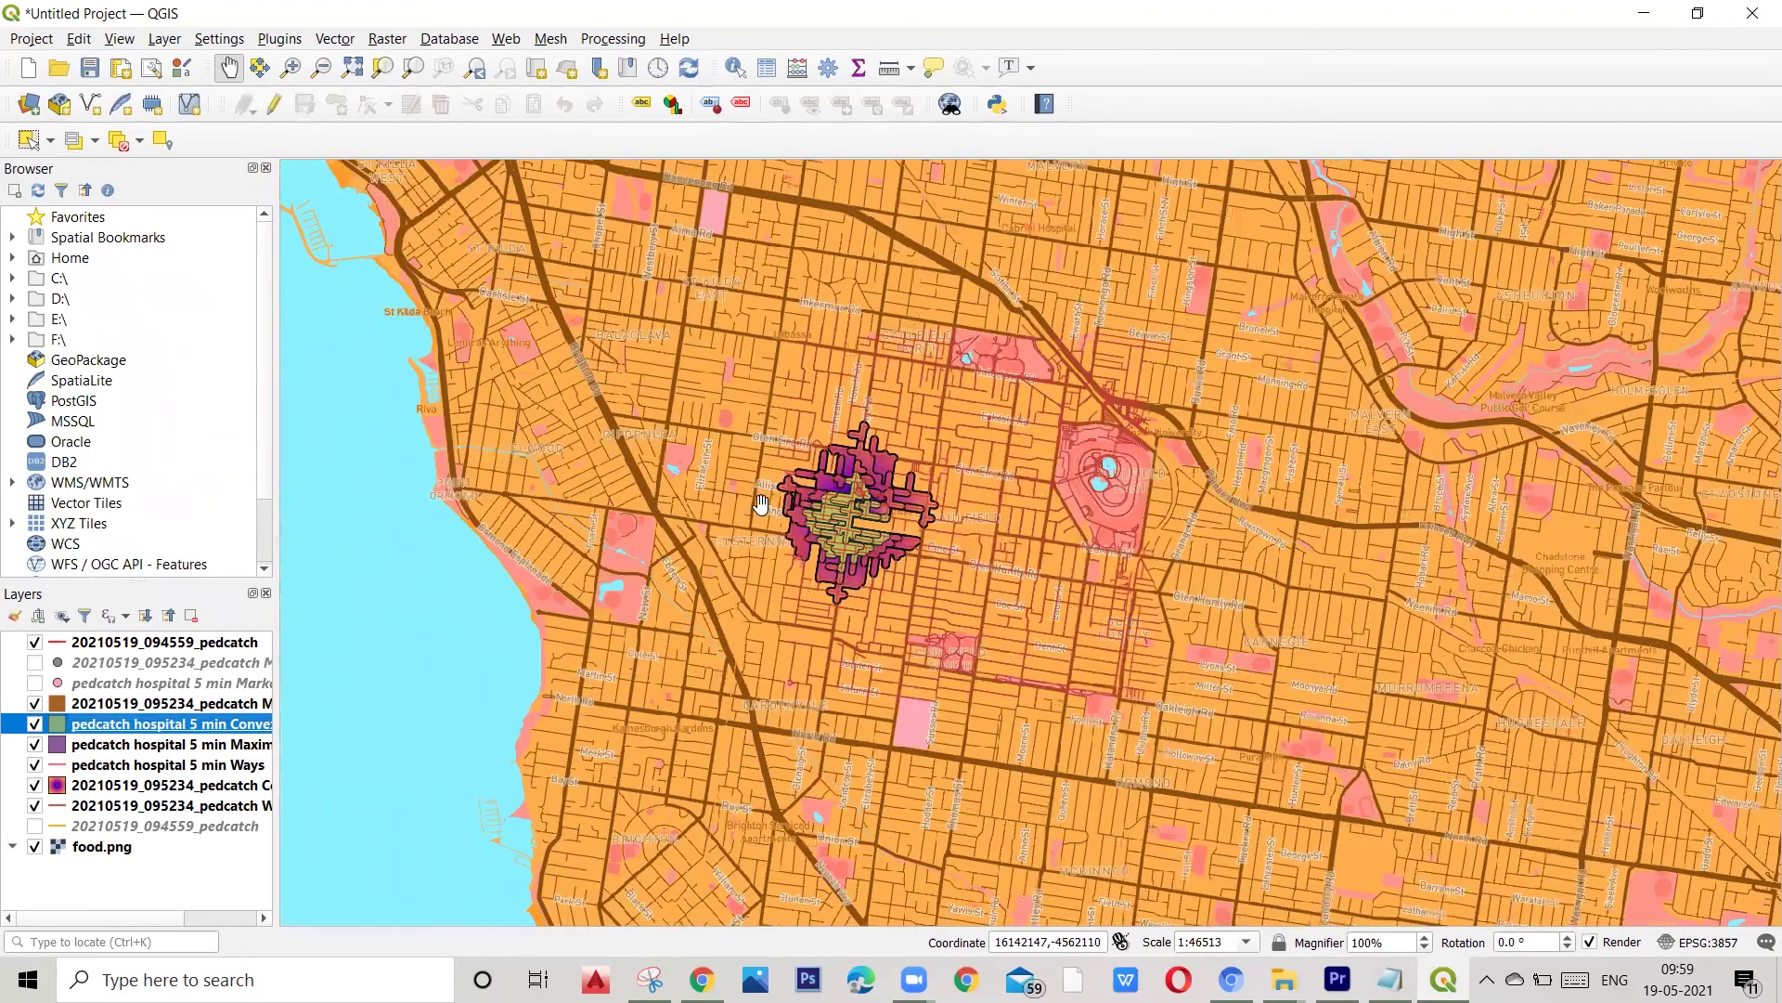
pyautogui.scroll(1, 924, 575)
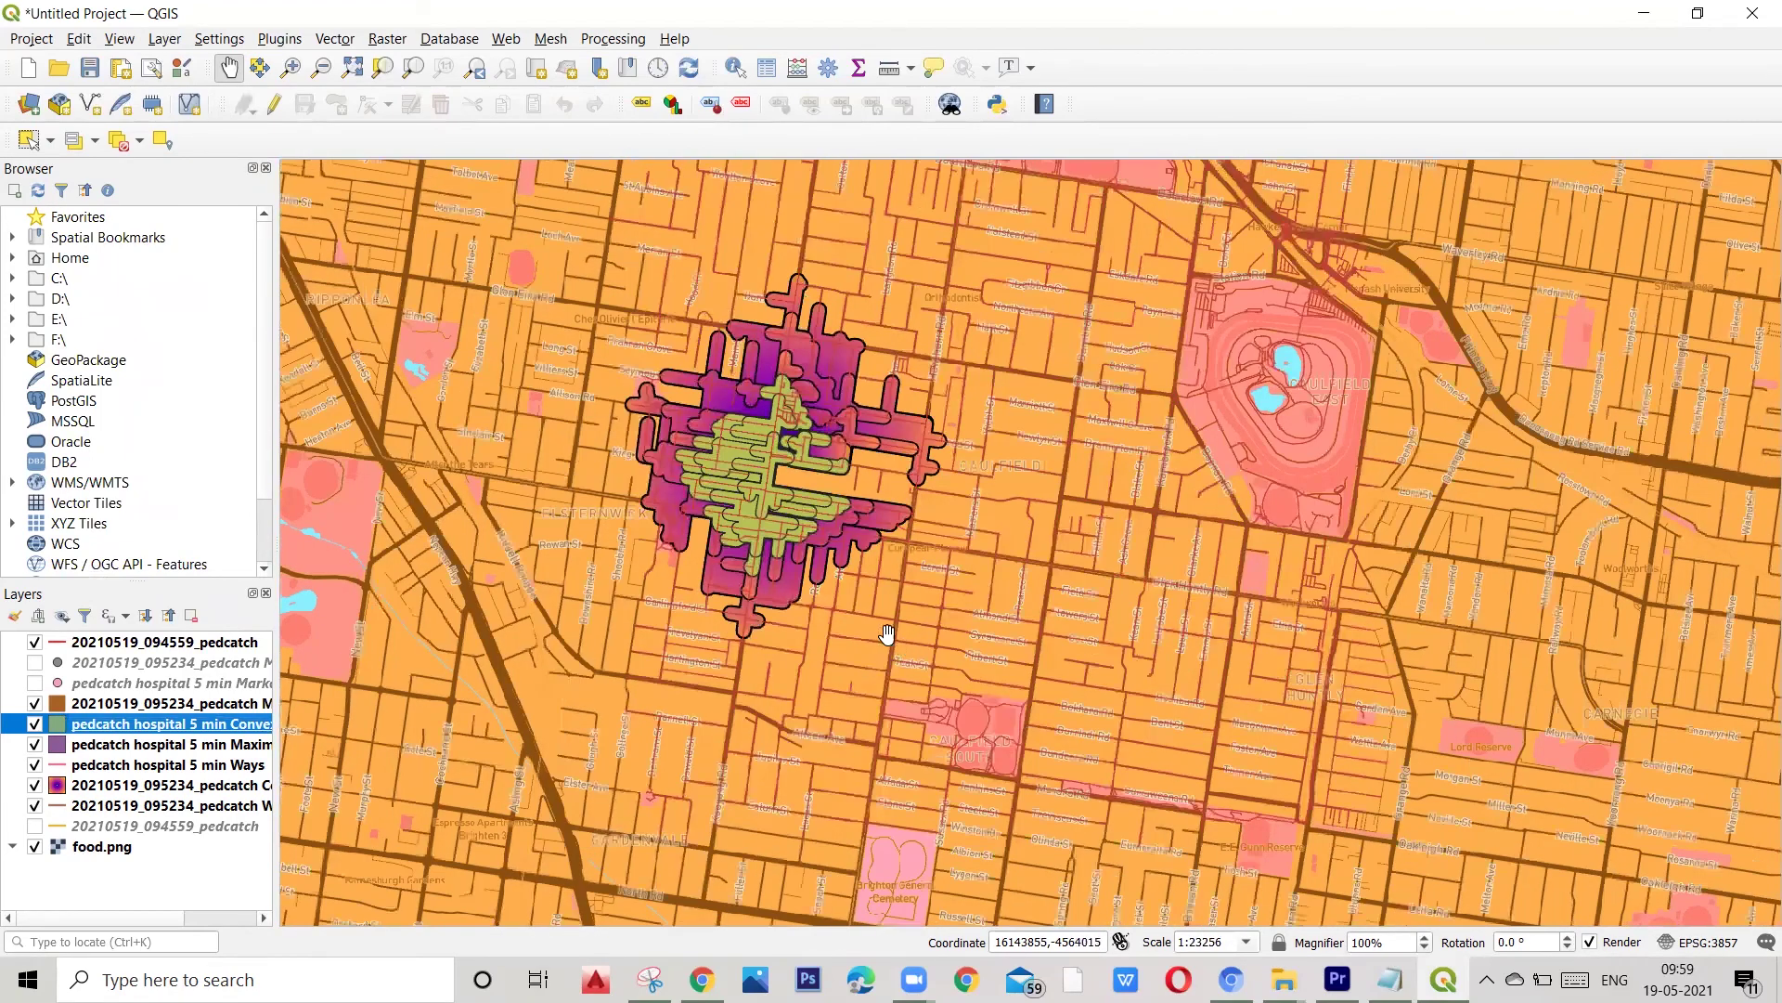
pyautogui.scroll(-1, 888, 634)
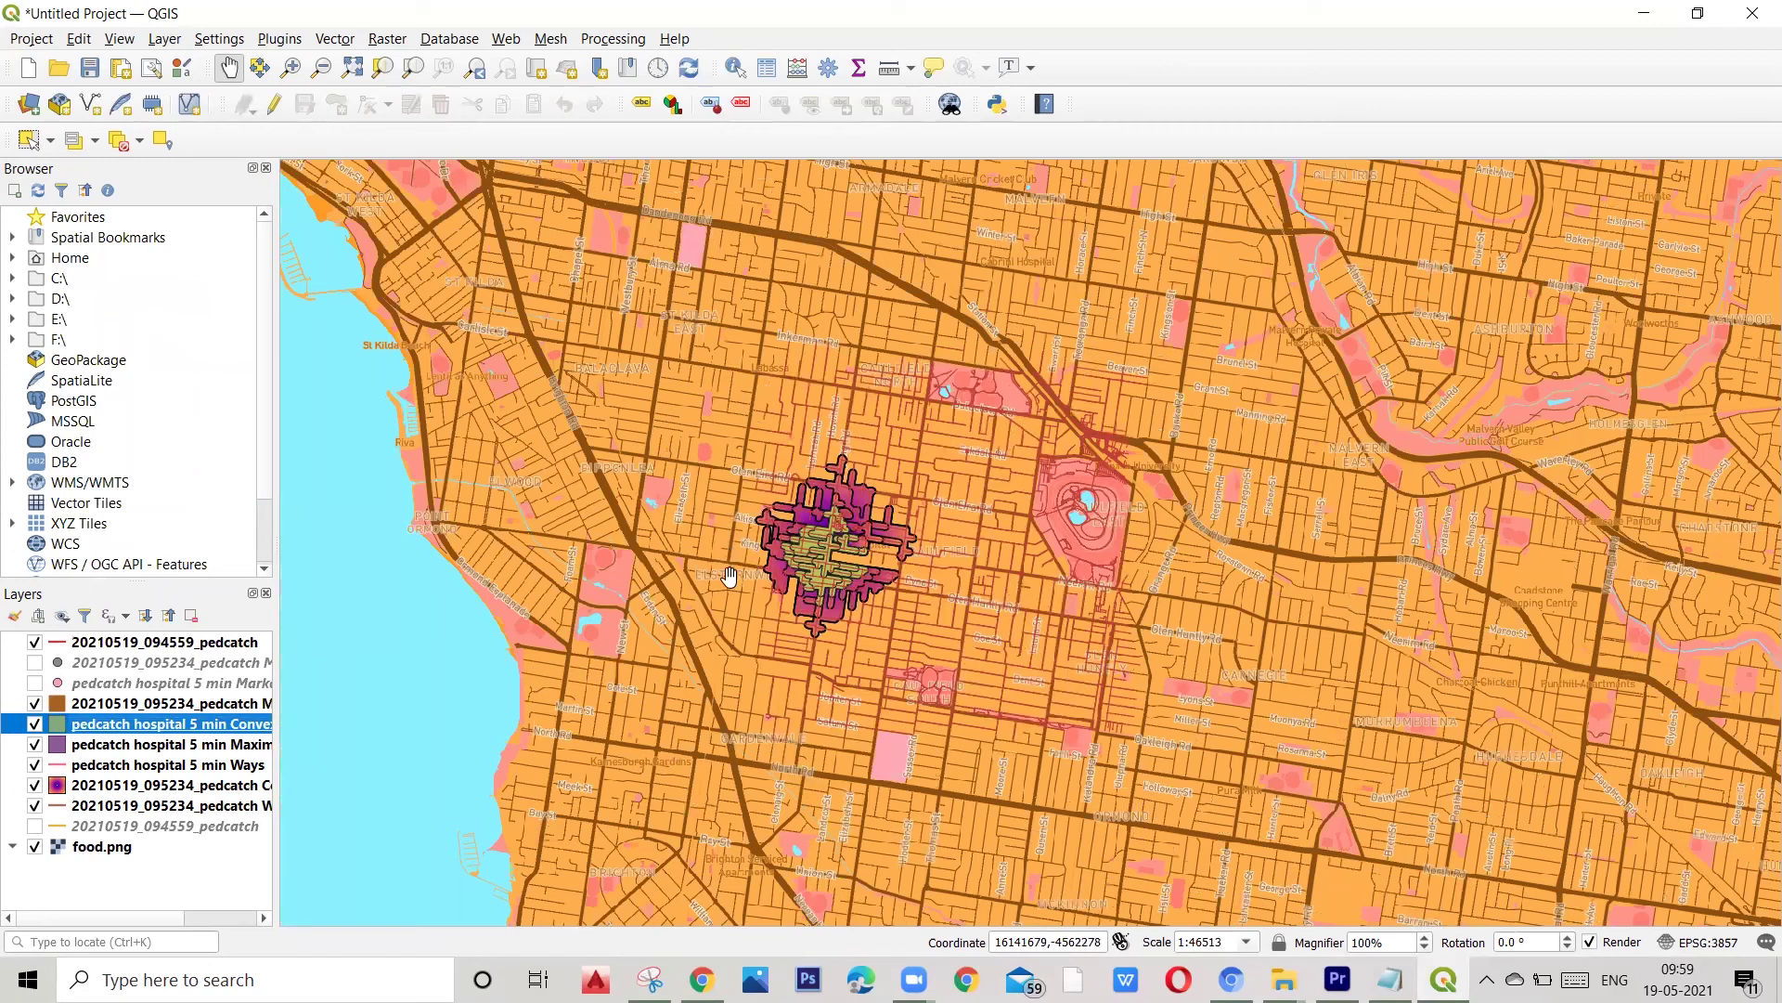
pyautogui.scroll(1, 871, 517)
pyautogui.scroll(1, 870, 517)
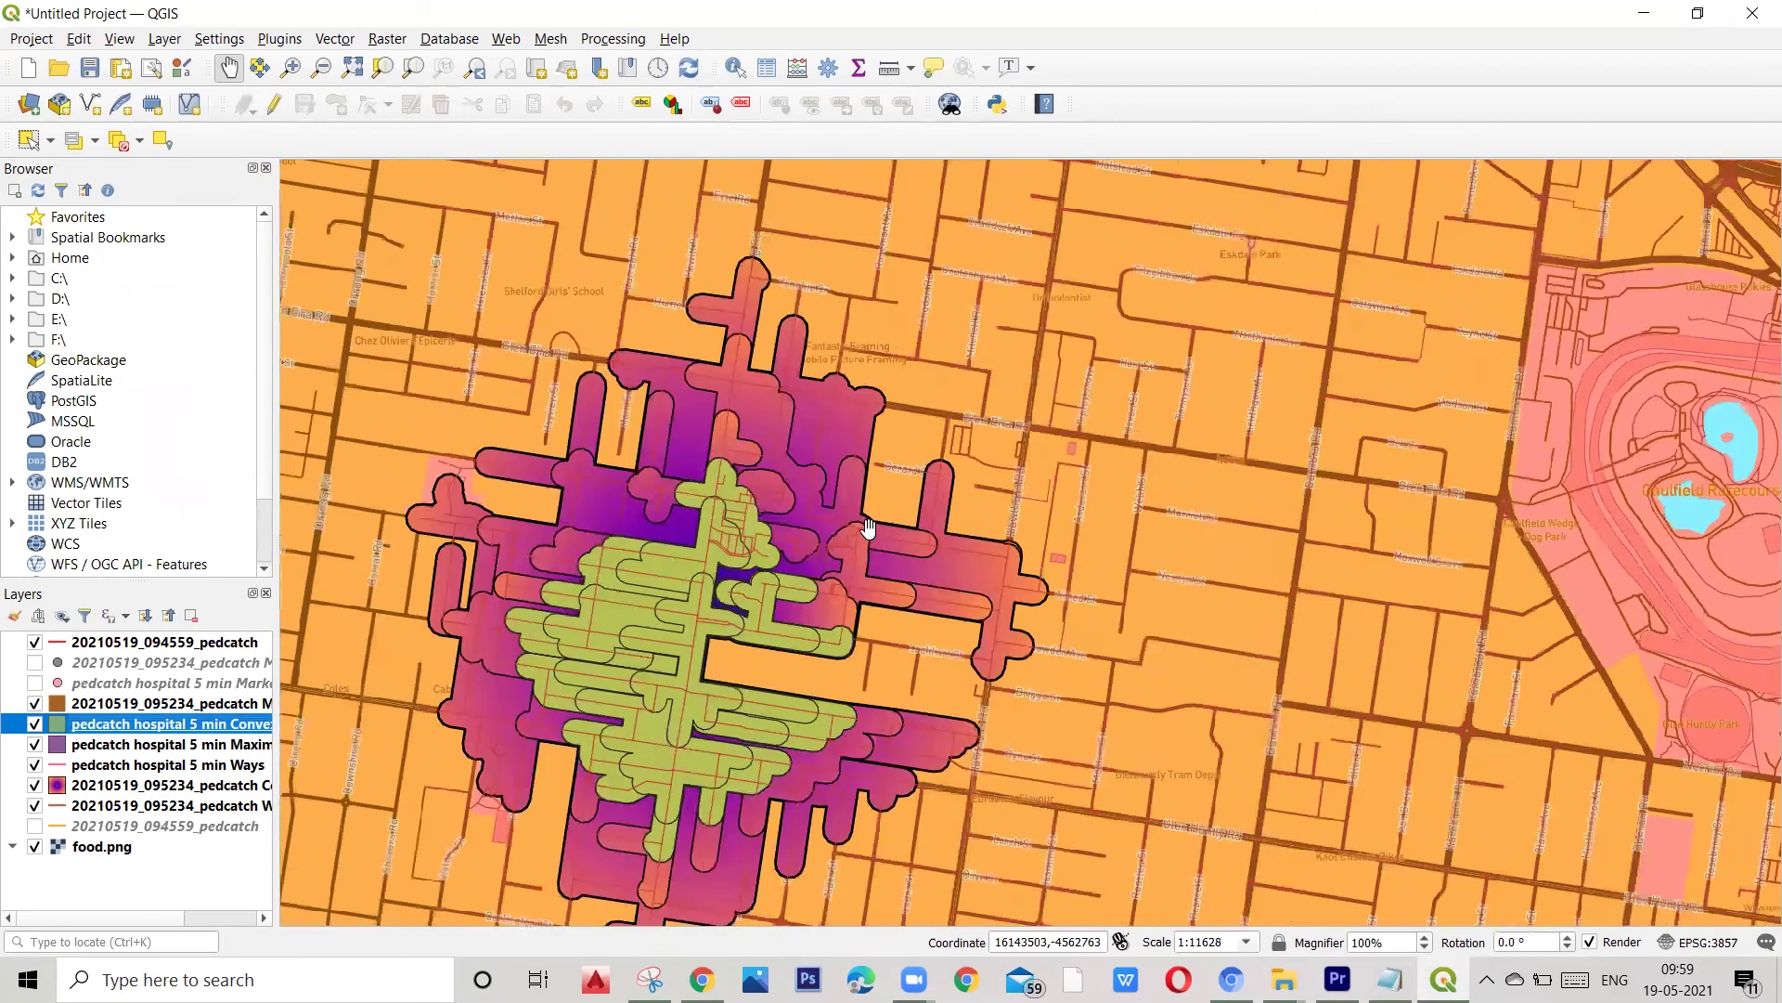
pyautogui.scroll(-1, 871, 518)
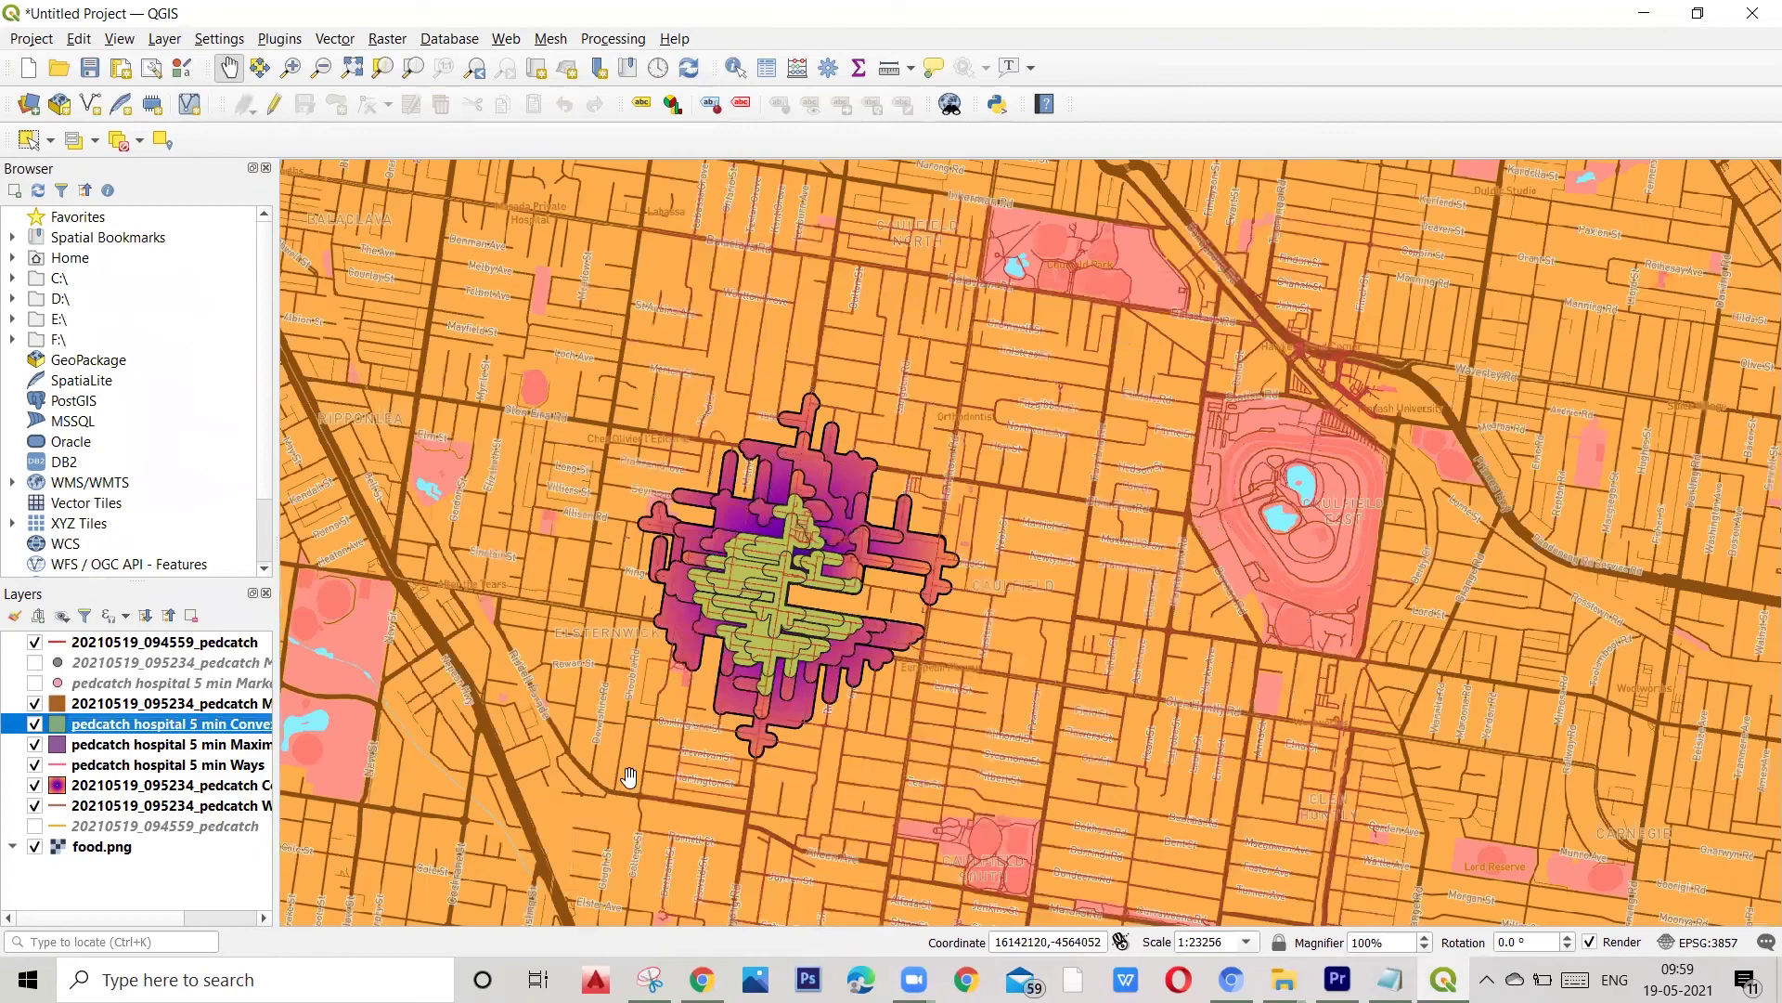
pyautogui.scroll(-2, 852, 519)
pyautogui.scroll(1, 783, 592)
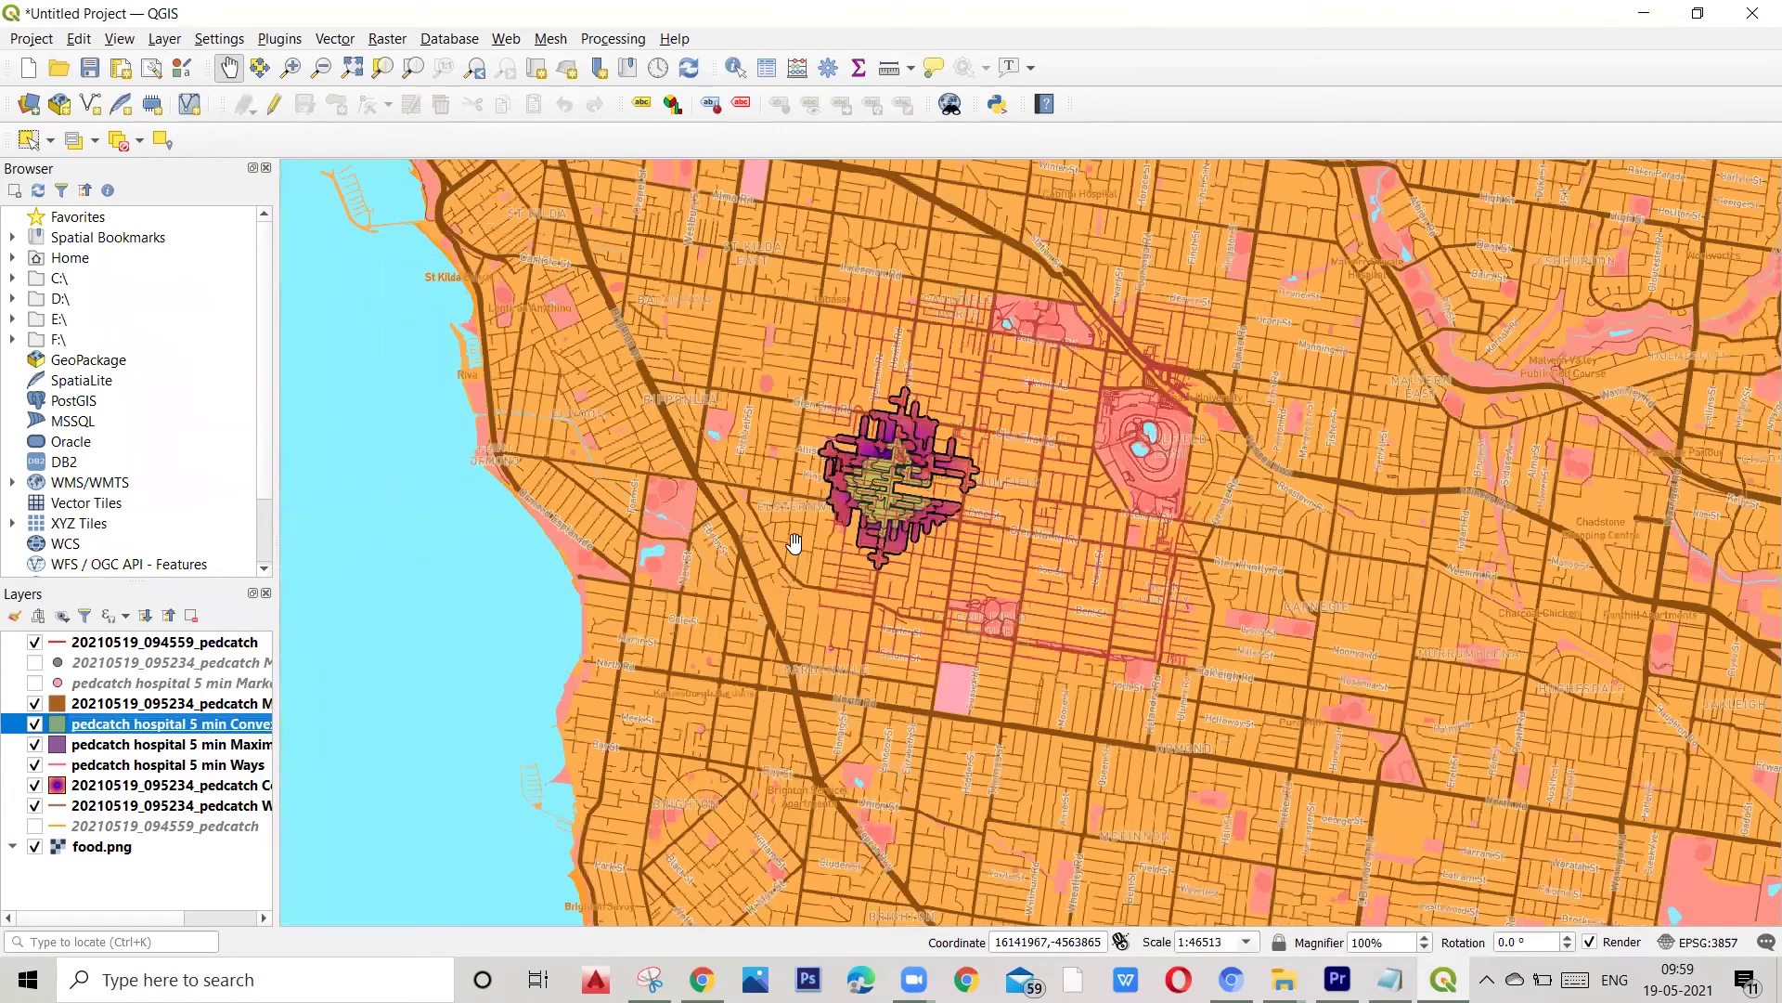
pyautogui.scroll(1, 702, 469)
pyautogui.scroll(1, 822, 357)
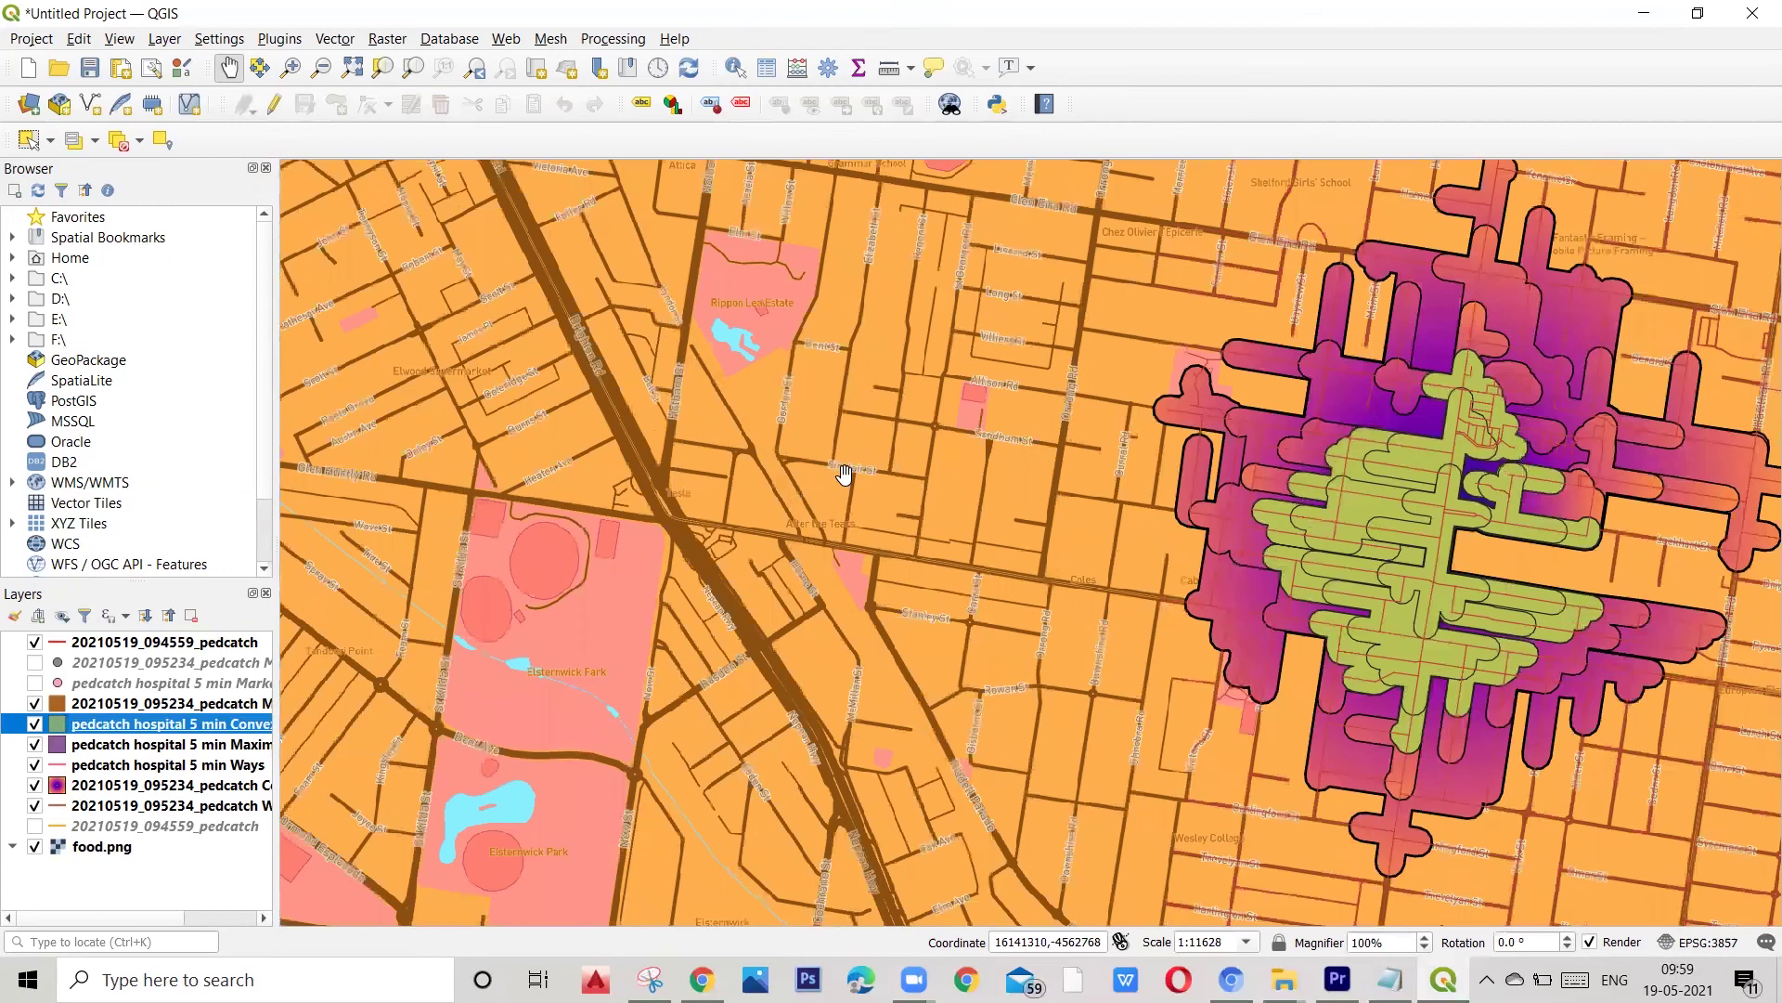
pyautogui.scroll(-2, 747, 427)
pyautogui.scroll(1, 853, 461)
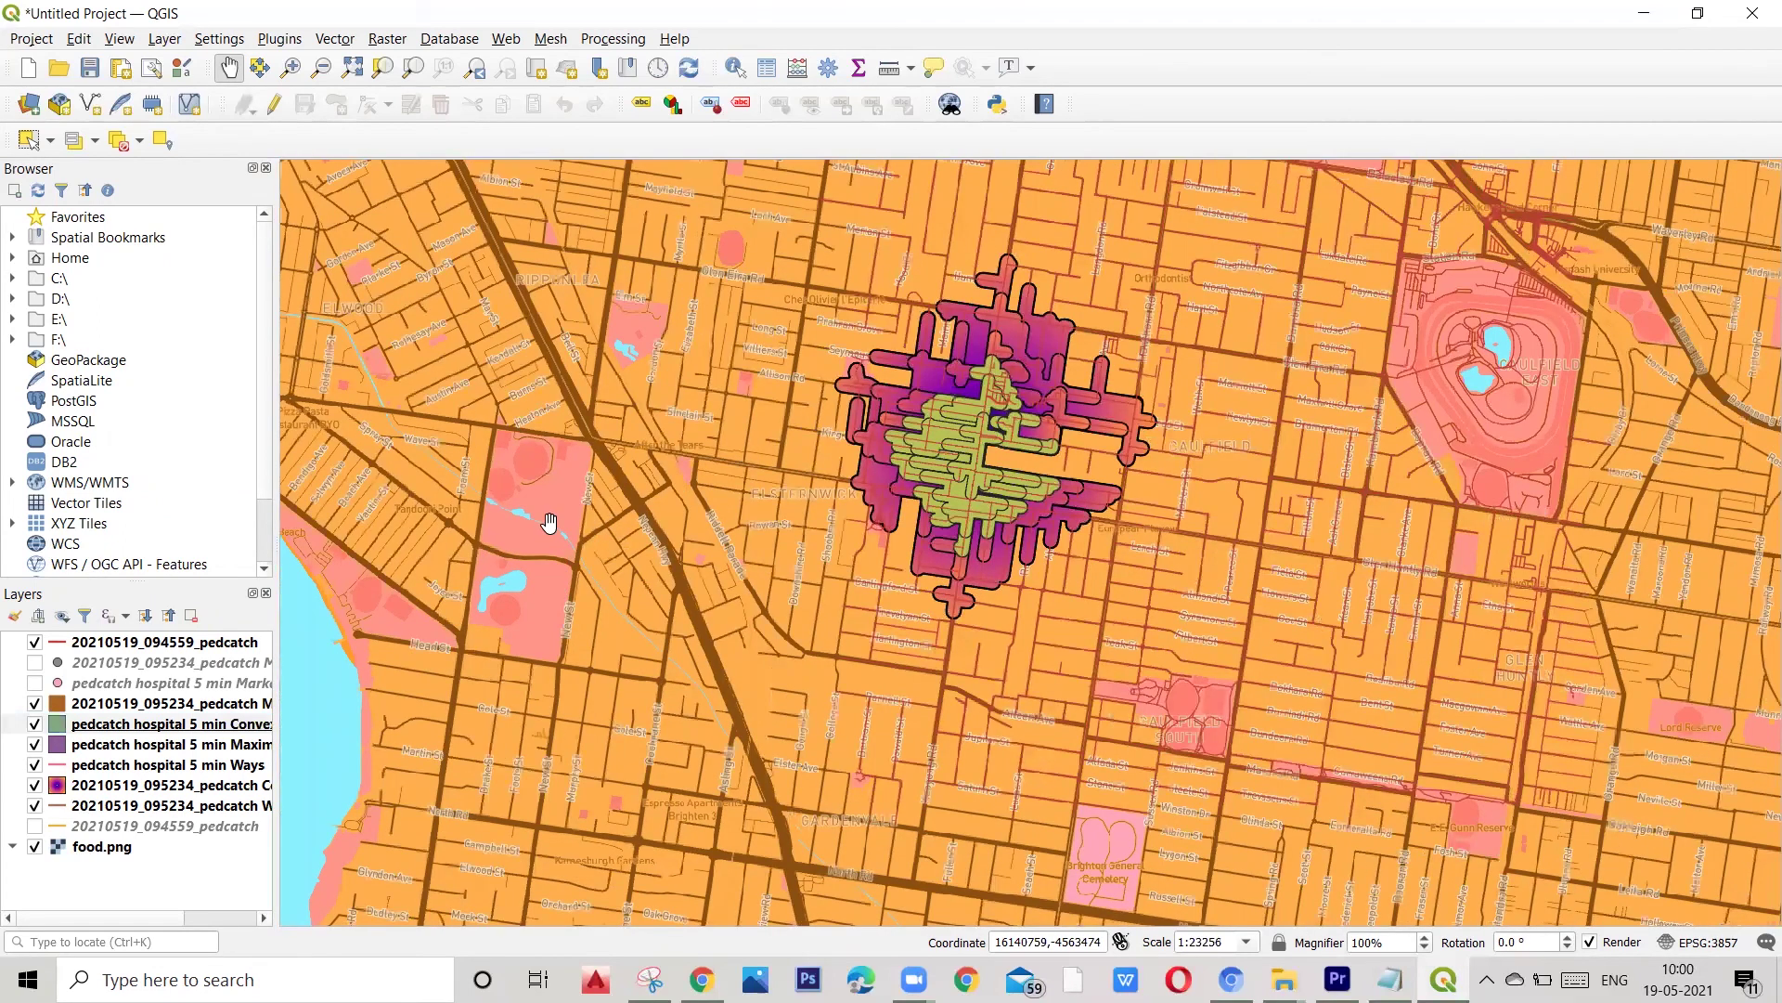
# Step: Examine where the two nested catchments sit relative to the coastline, parks and main roads across the surrounding suburbs
pyautogui.moveTo(549, 521); pyautogui.dragTo(744, 446)
pyautogui.scroll(-1, 714, 474)
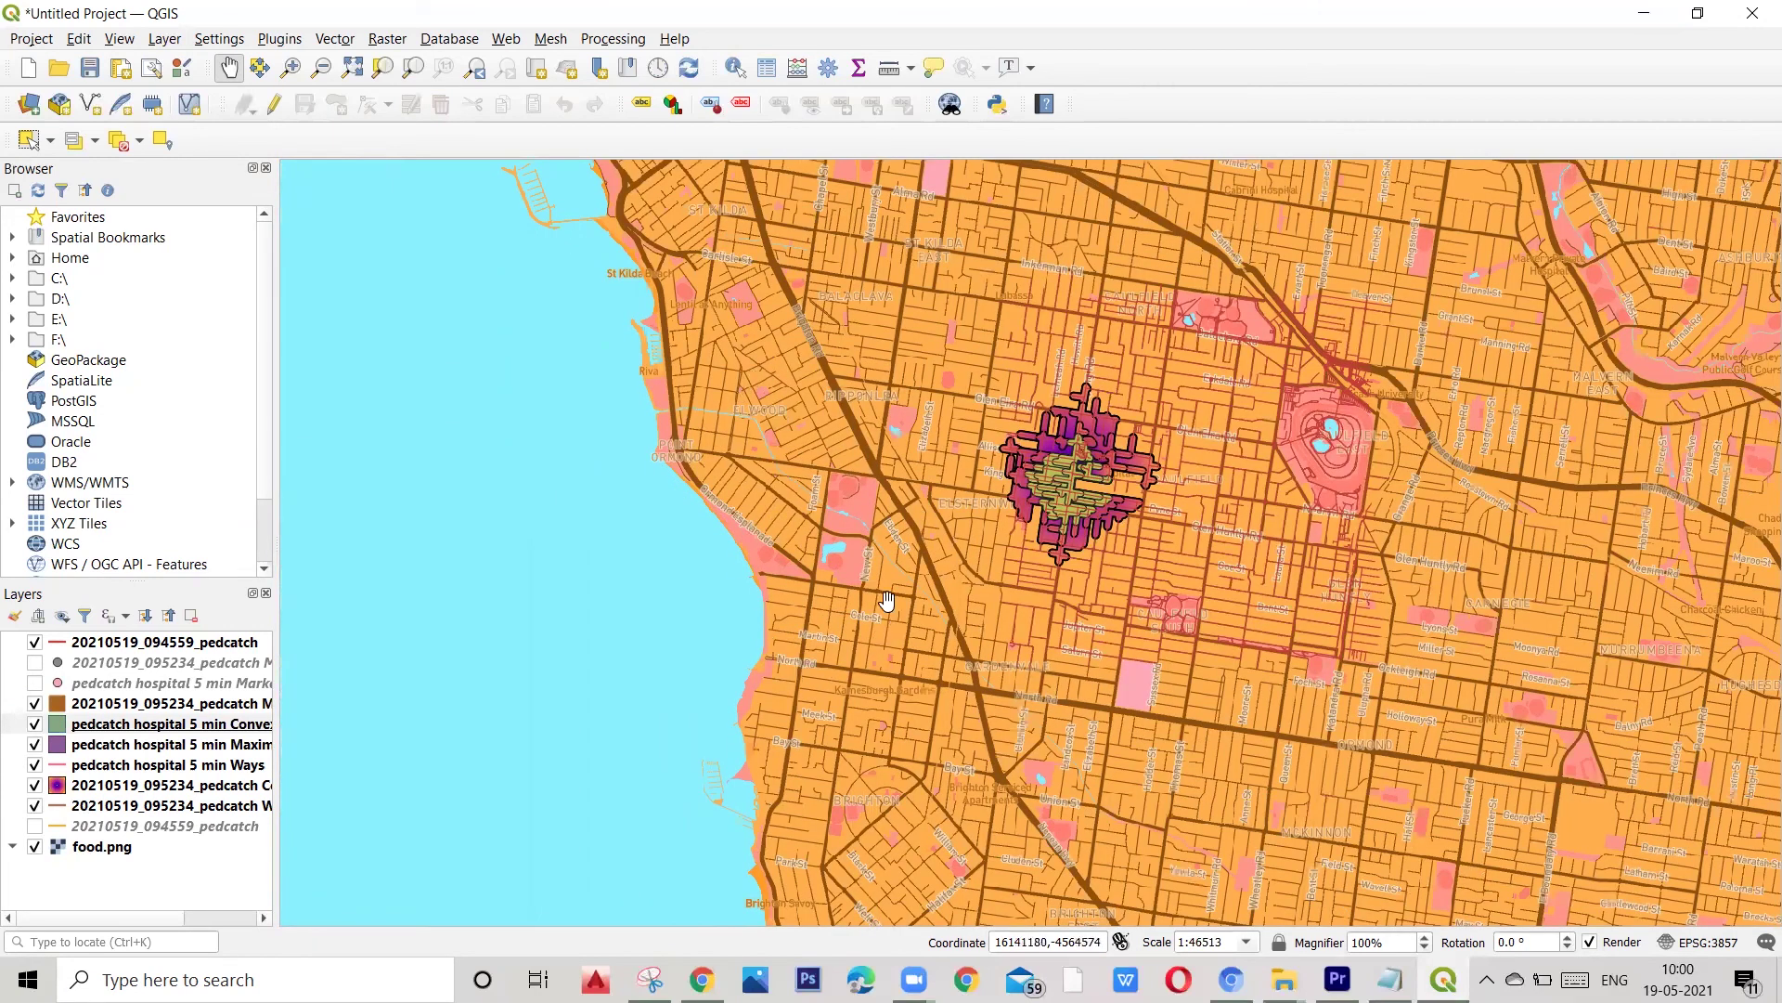
pyautogui.scroll(1, 882, 617)
pyautogui.moveTo(818, 456); pyautogui.dragTo(1011, 591)
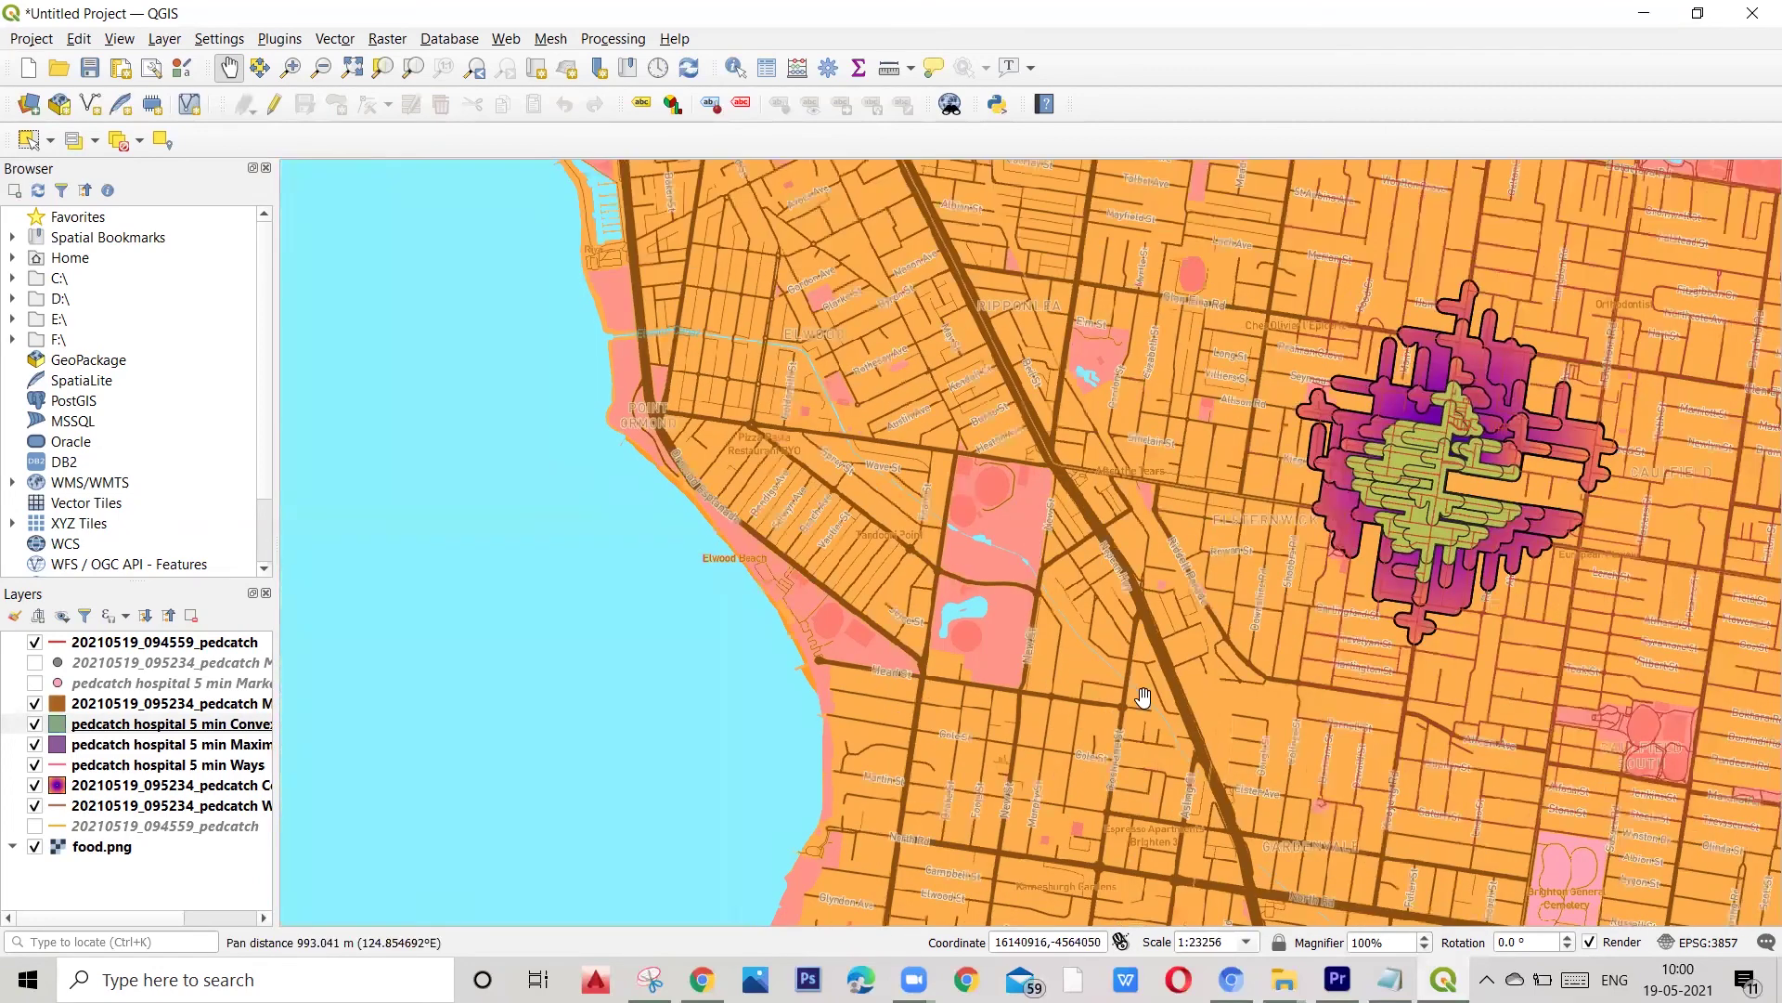
pyautogui.scroll(-1, 910, 520)
pyautogui.scroll(1, 855, 716)
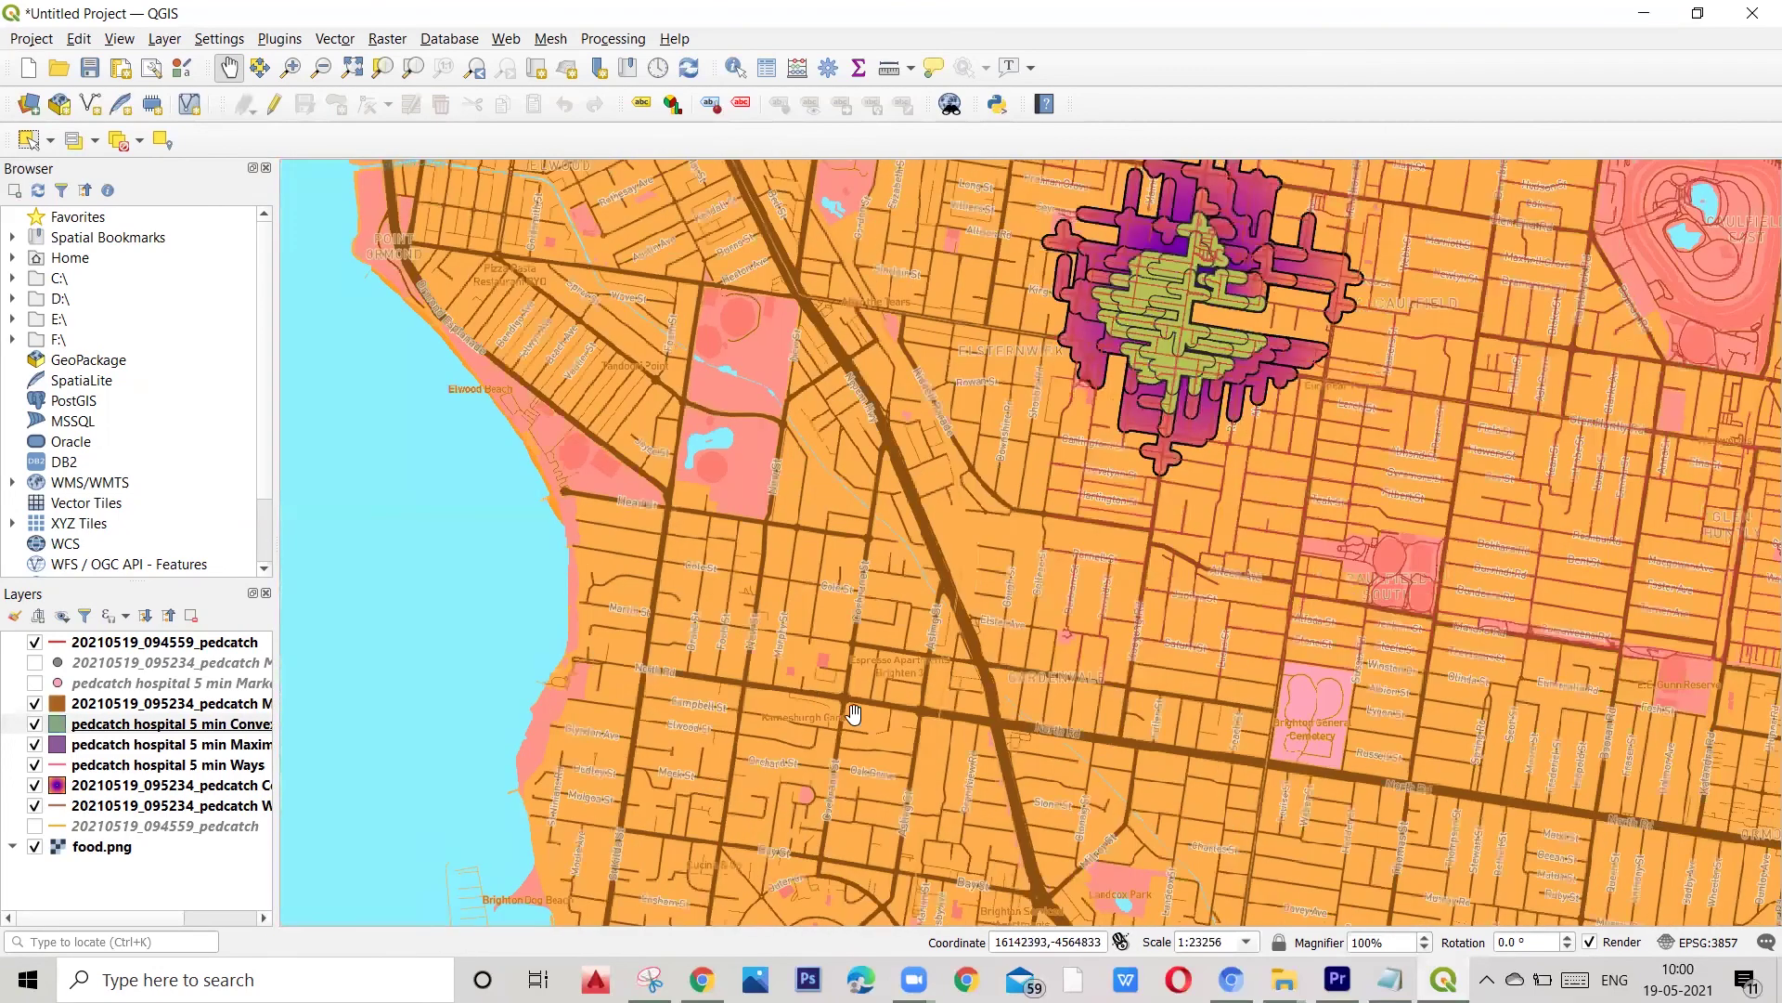
pyautogui.scroll(-1, 736, 601)
pyautogui.scroll(-1, 695, 580)
pyautogui.scroll(2, 872, 478)
pyautogui.scroll(-1, 957, 478)
pyautogui.scroll(1, 740, 474)
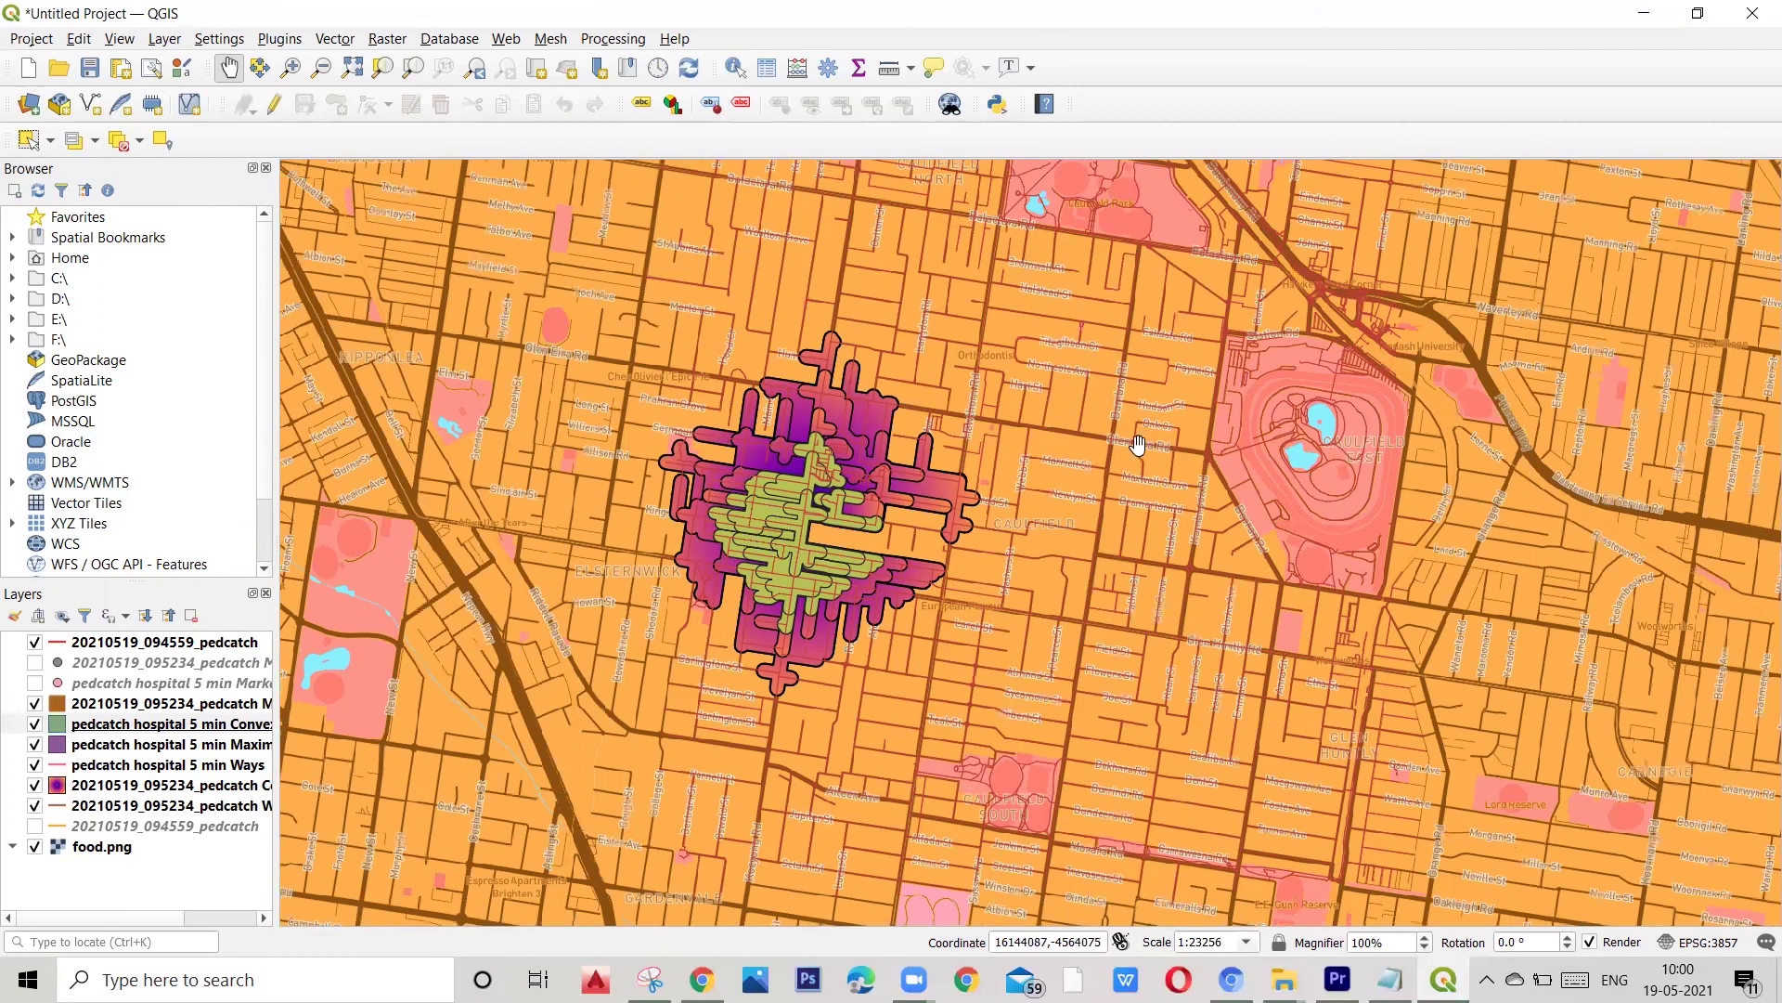
# Step: Compare the extent of the yellow-green hospital 5-minute hulls with the larger purple catchment, from the wider area down to close range
pyautogui.scroll(-1, 1000, 537)
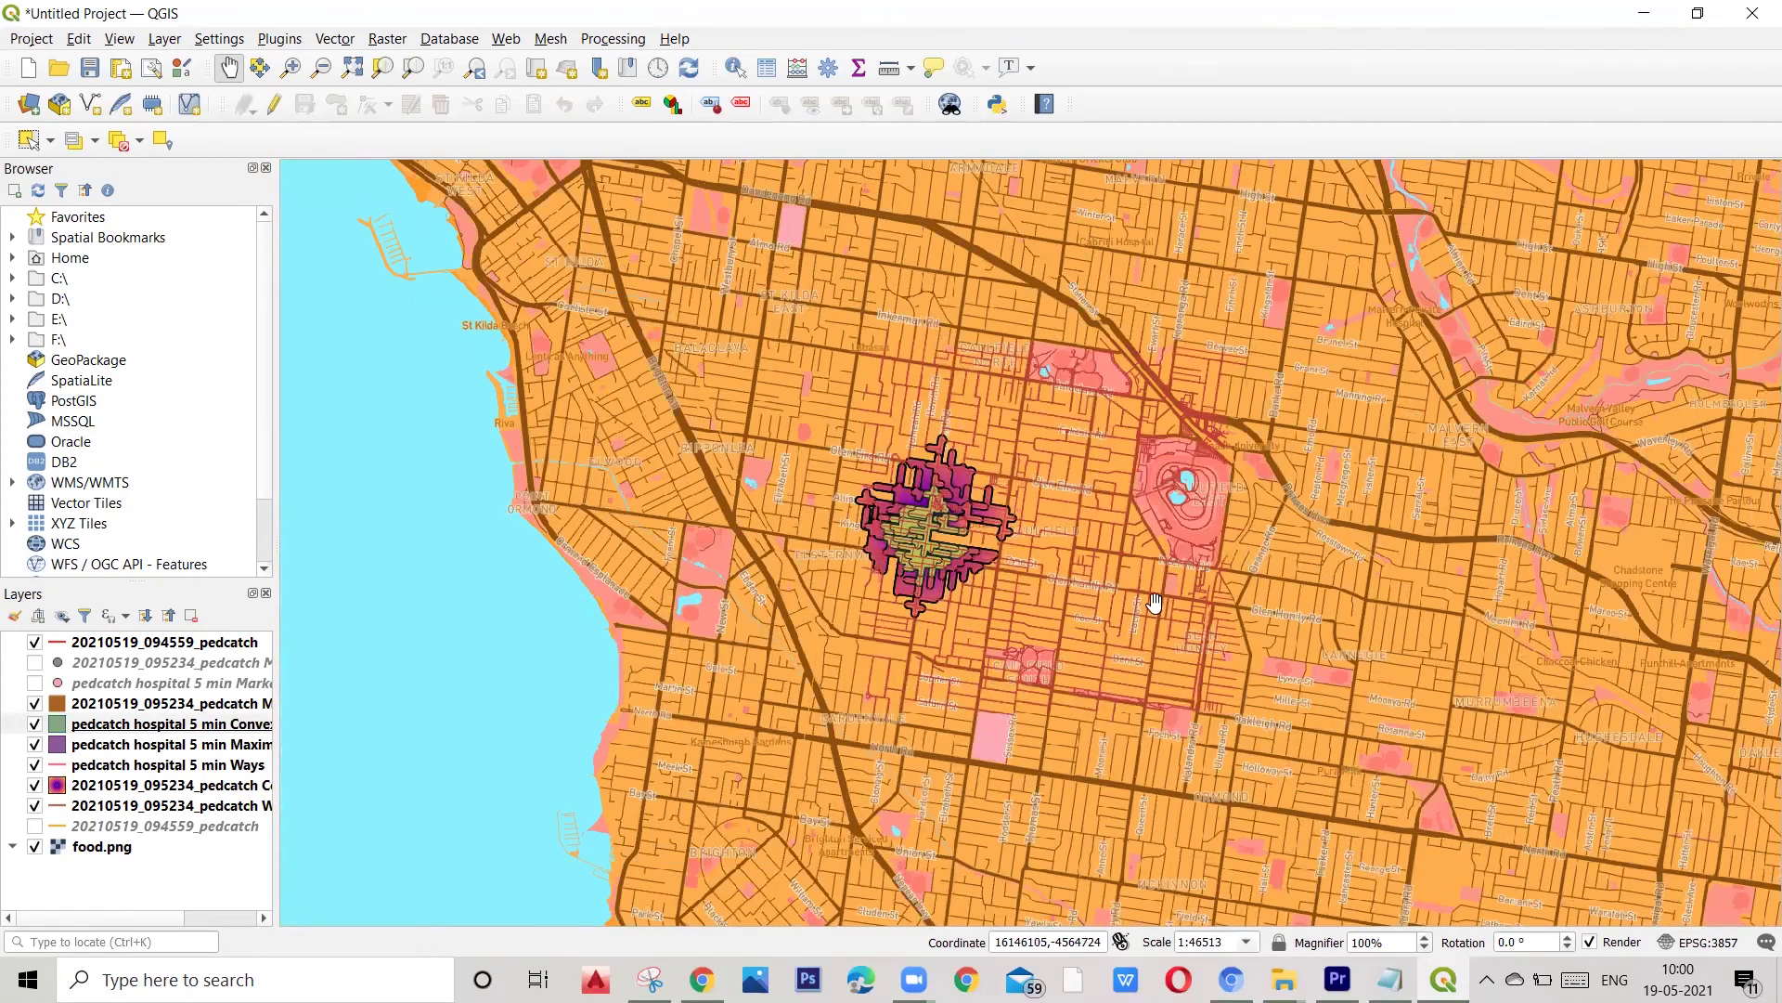
pyautogui.scroll(1, 667, 641)
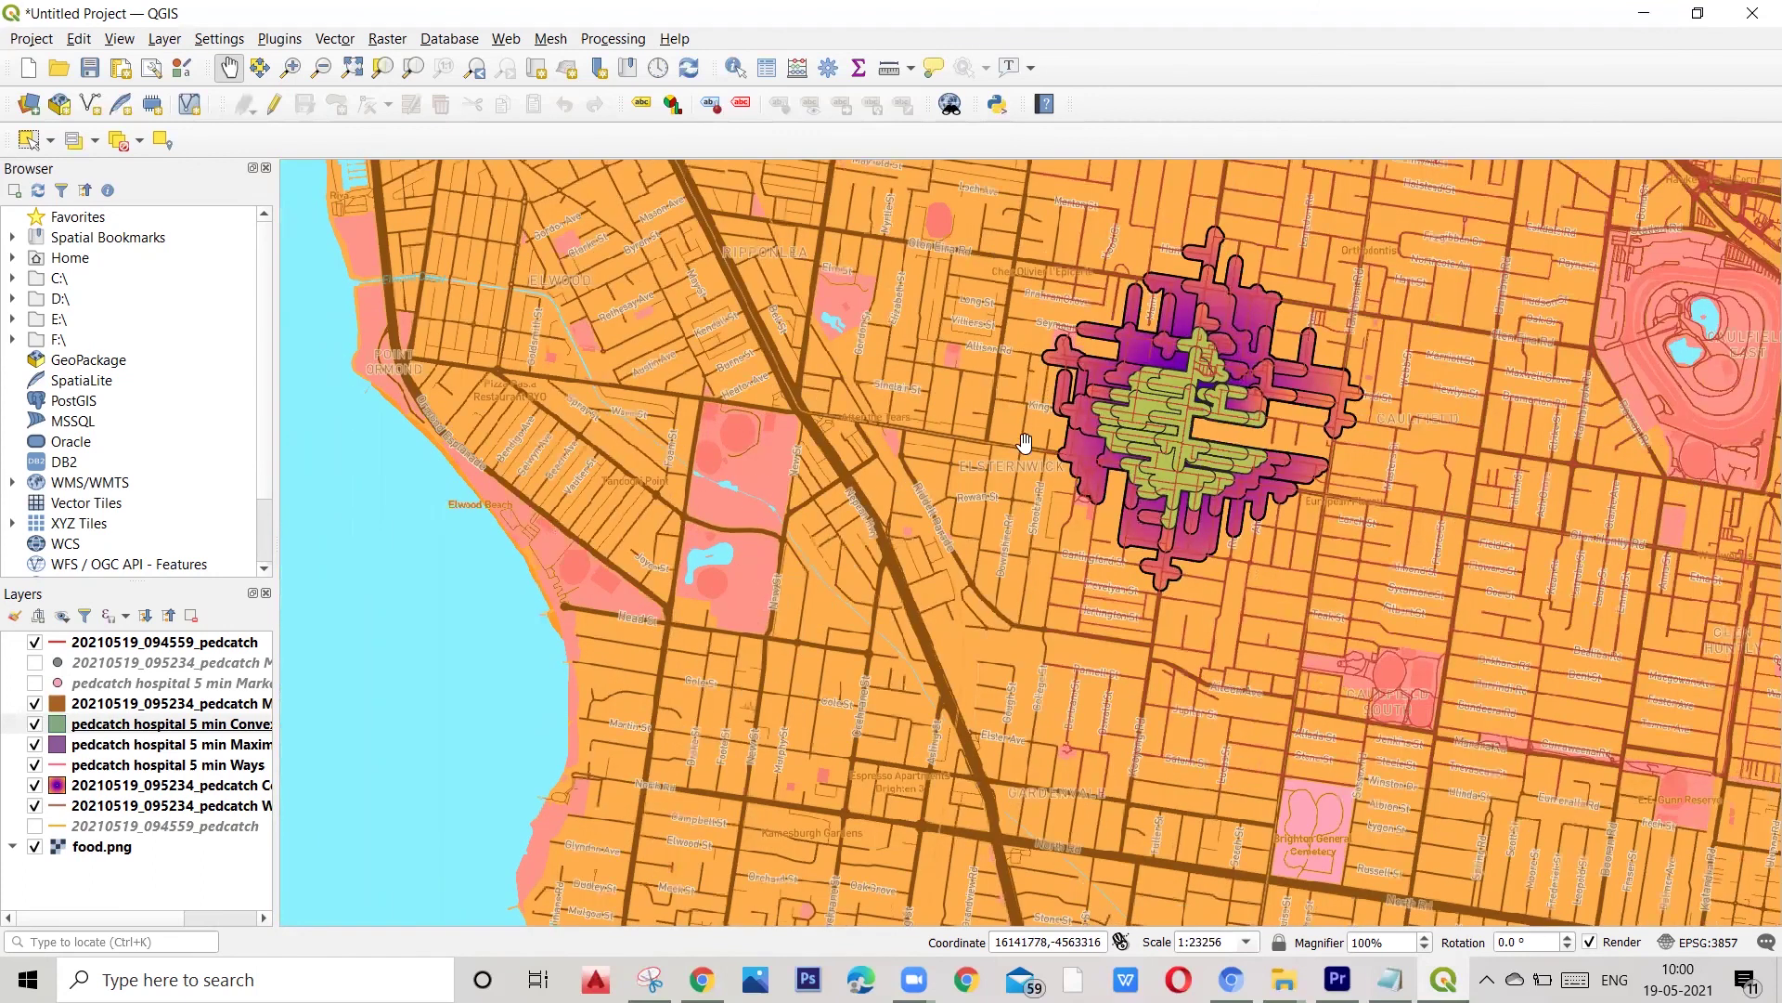
pyautogui.scroll(1, 1202, 415)
pyautogui.moveTo(1024, 490); pyautogui.dragTo(866, 506)
pyautogui.scroll(-2, 701, 545)
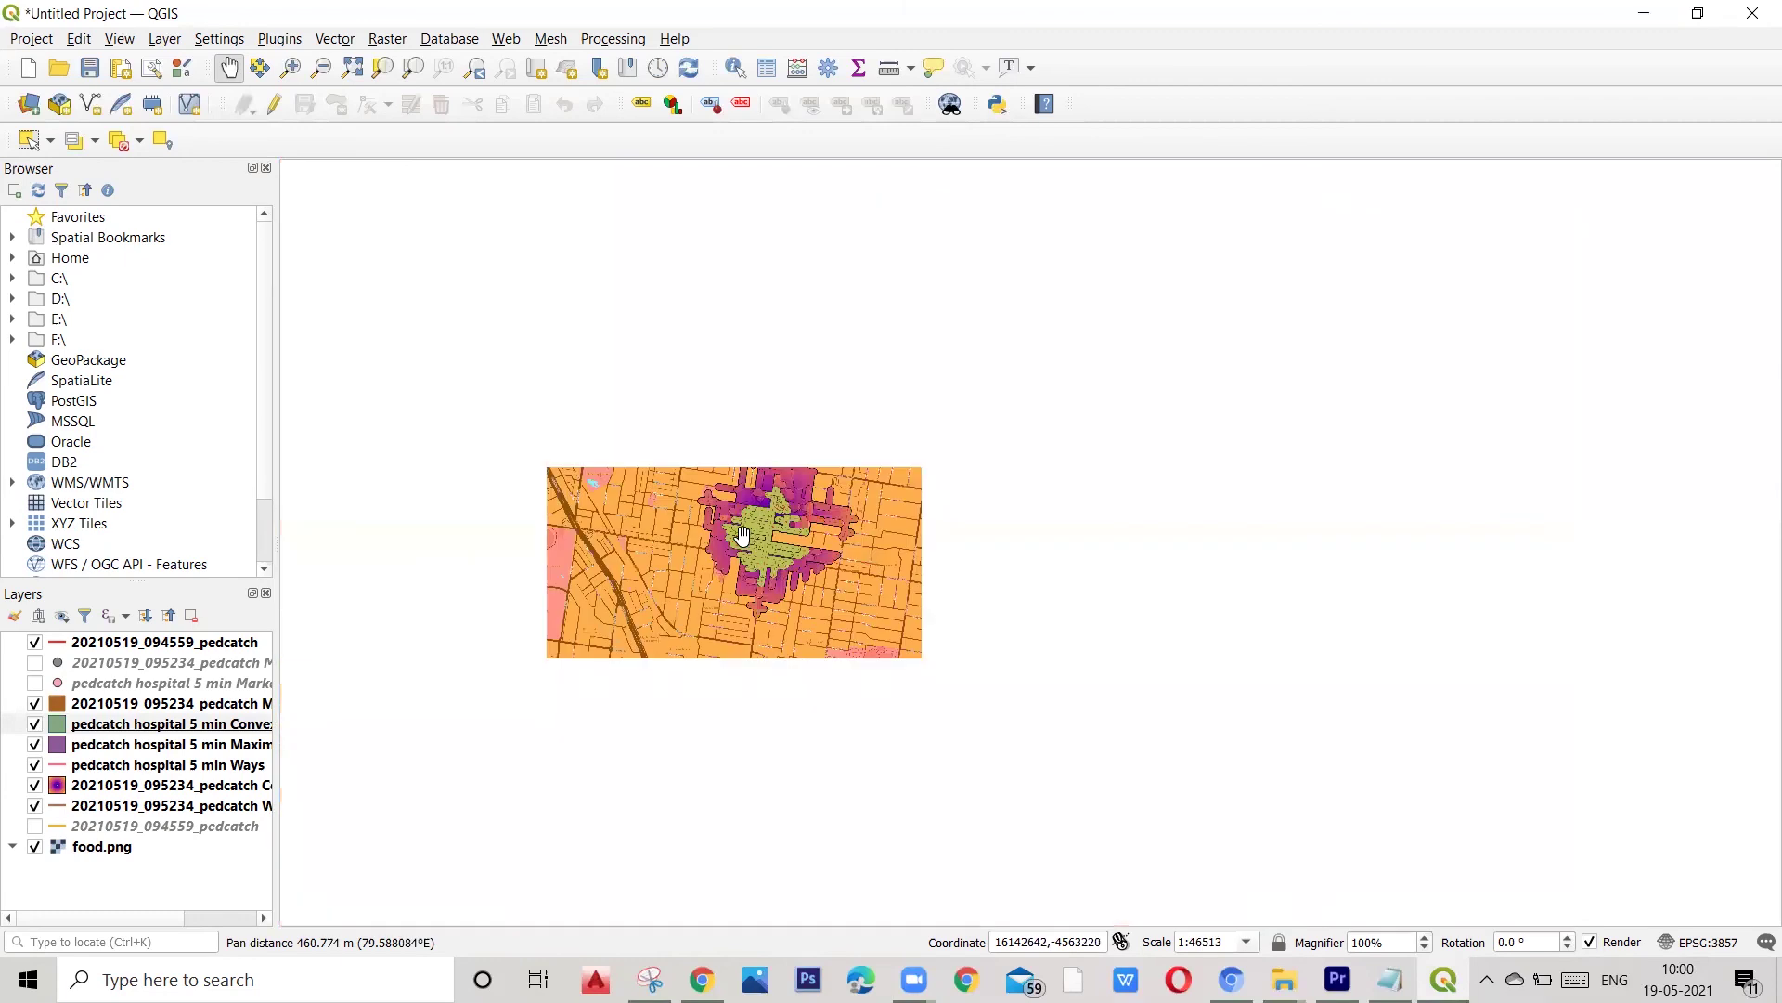
pyautogui.scroll(3, 798, 529)
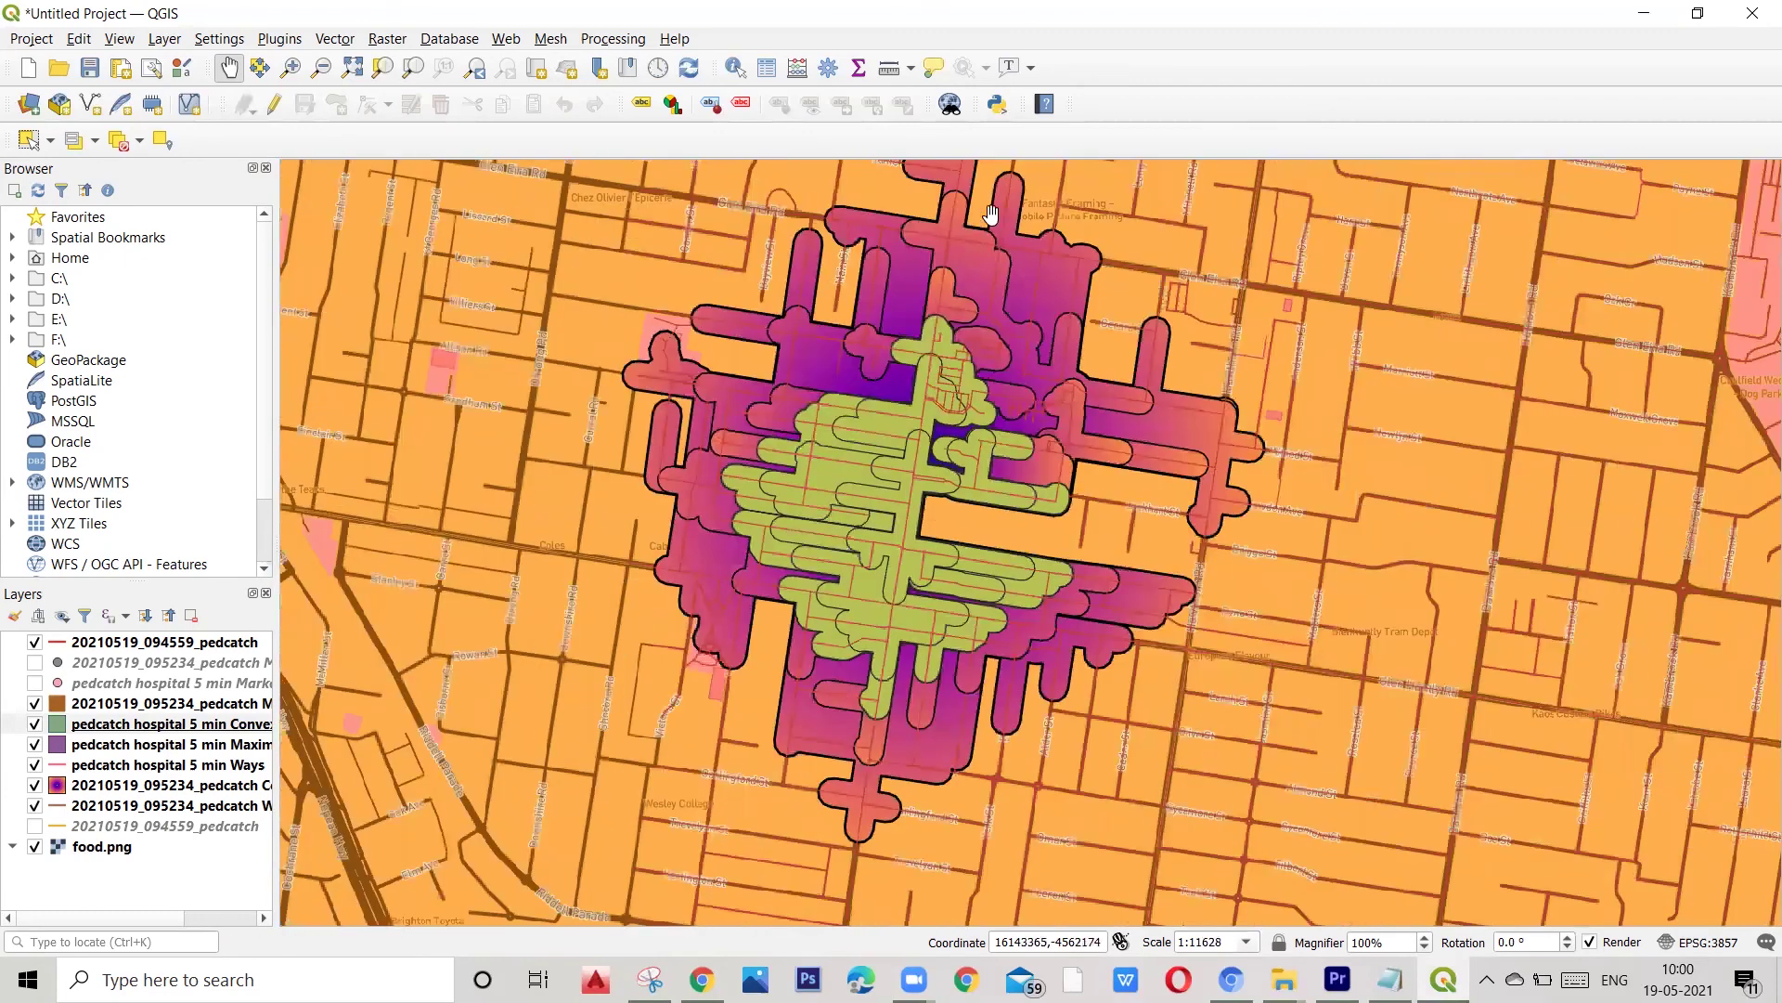